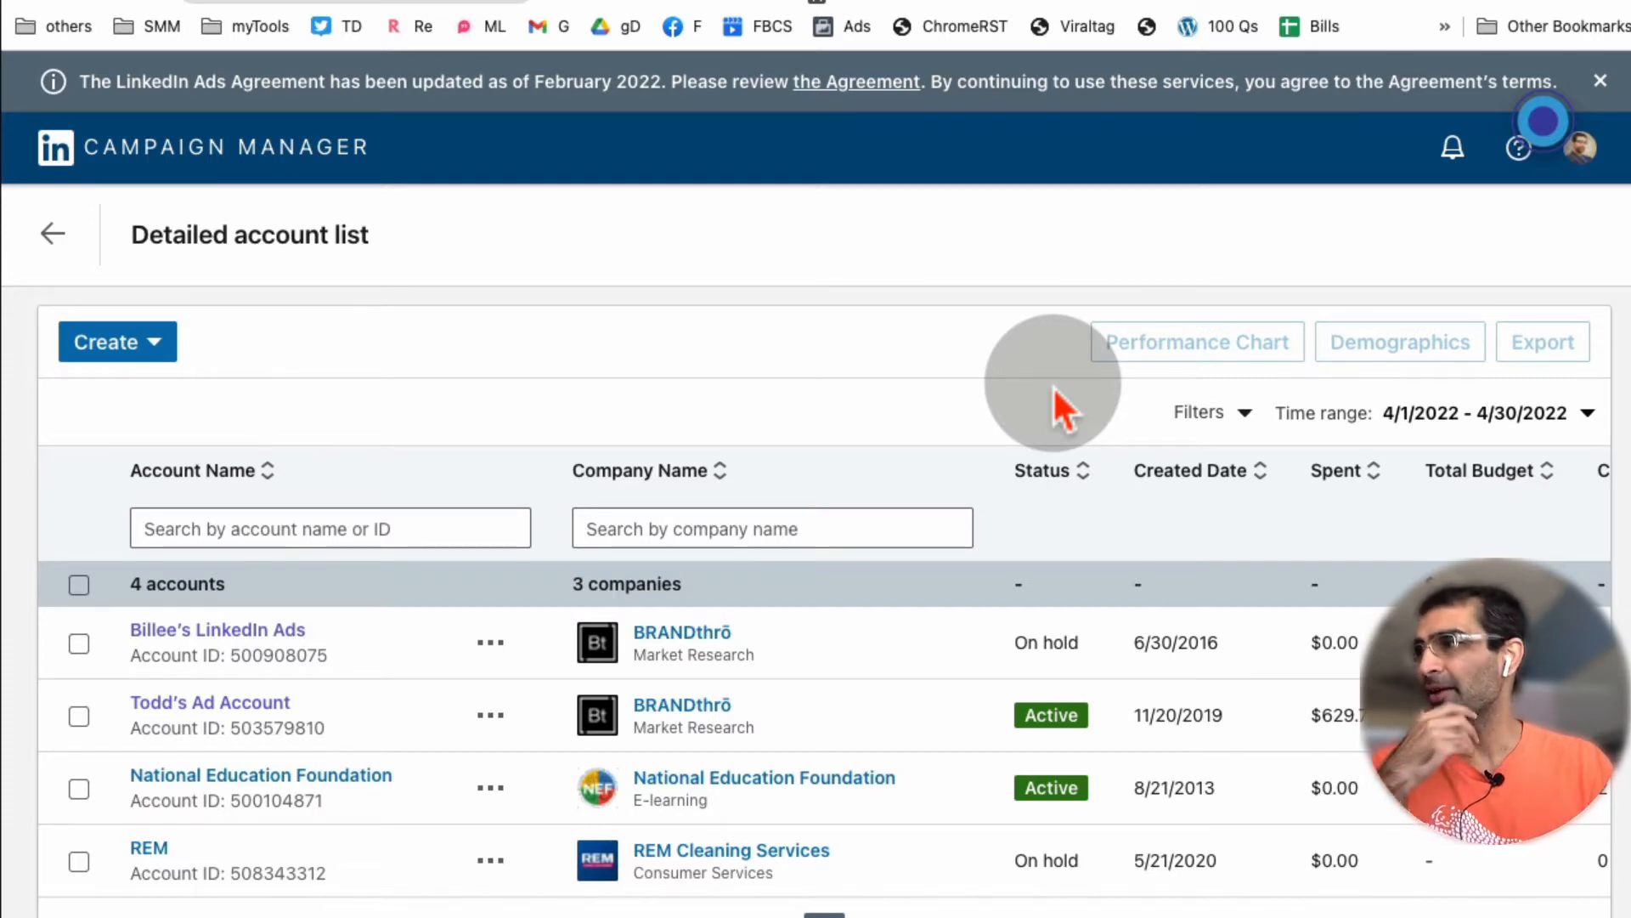
Start creating a new ad account and review the currency options, keeping United States of America, Dollar (USD).
{"action": "scroll", "coordinate": [1058, 425], "scroll_direction": "down", "scroll_amount": 1}
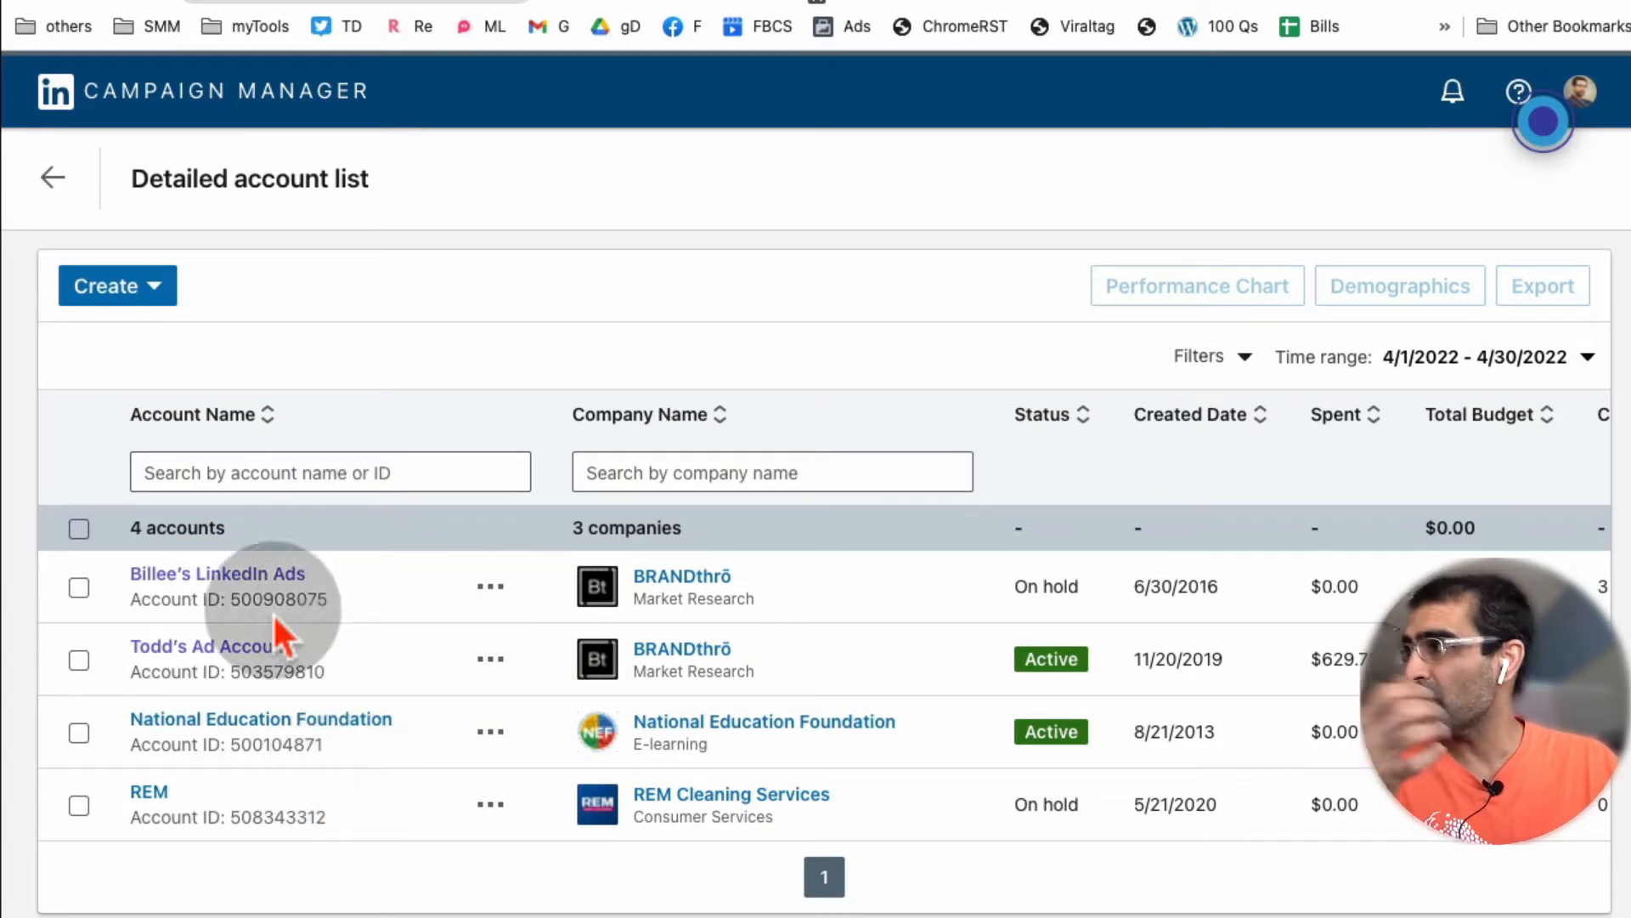
{"action": "left_click", "coordinate": [157, 293]}
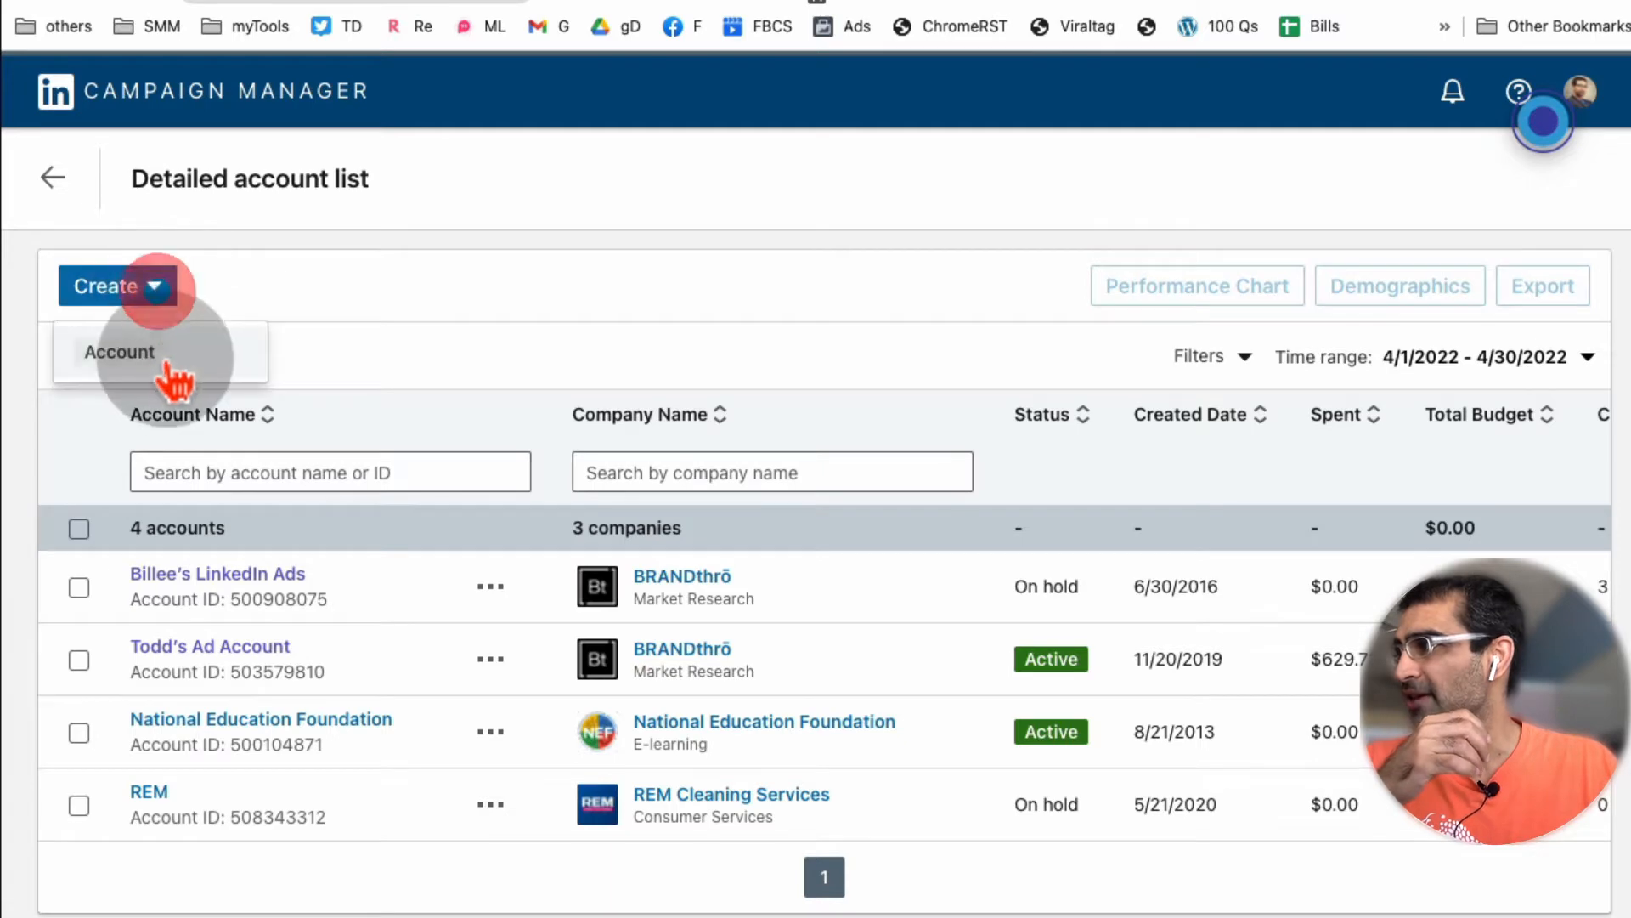
{"action": "left_click", "coordinate": [166, 355]}
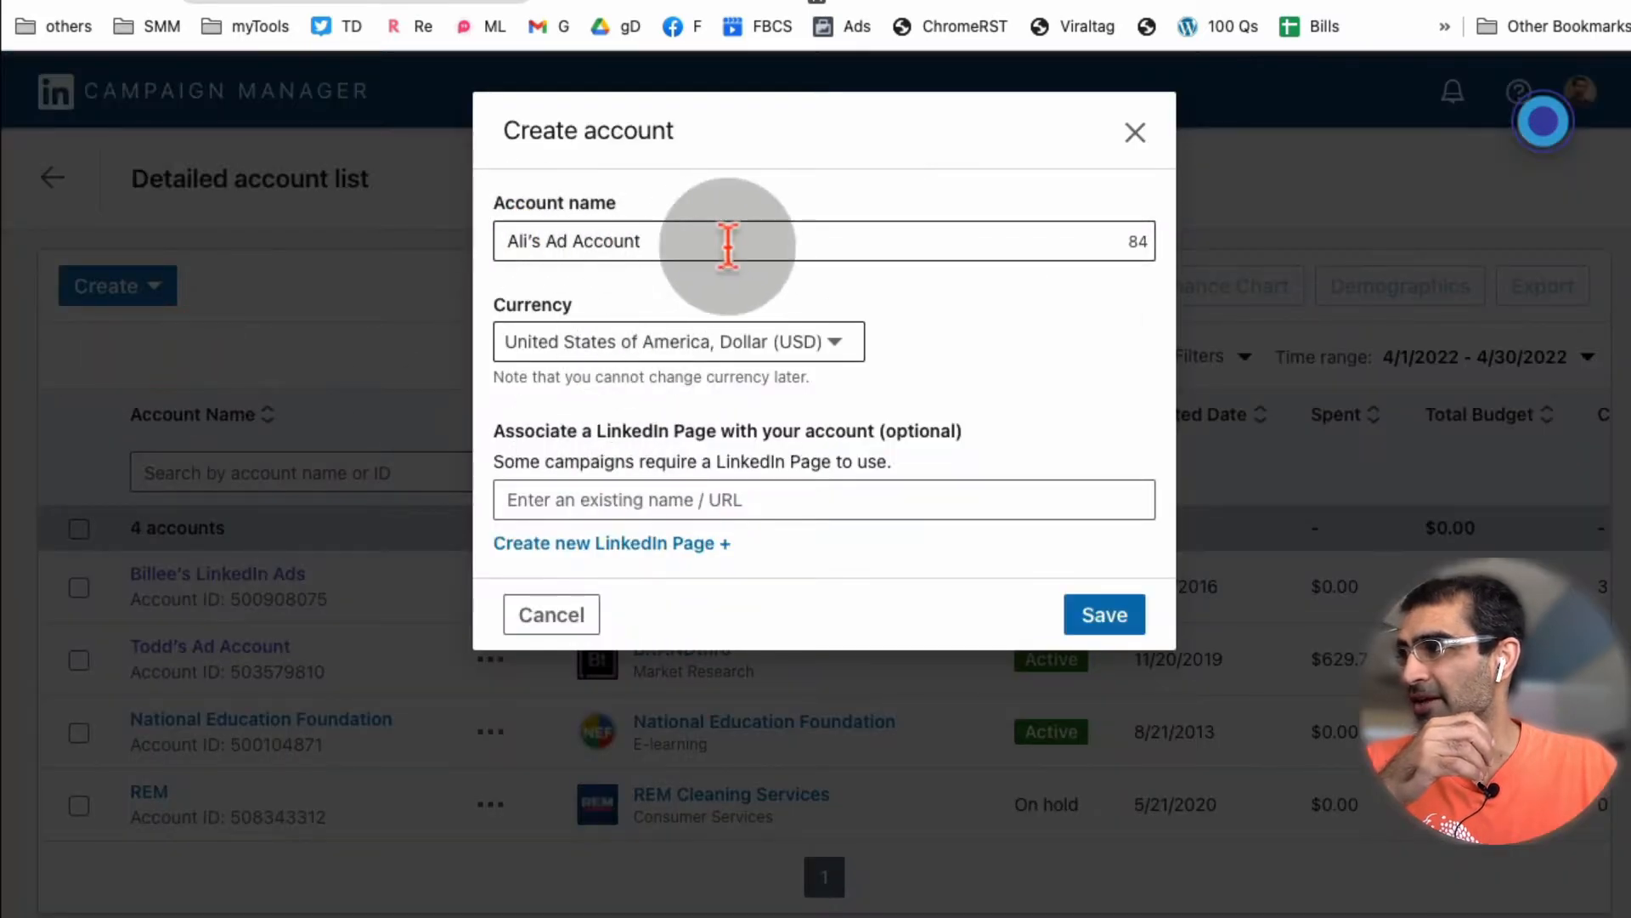
{"action": "left_click", "coordinate": [684, 338]}
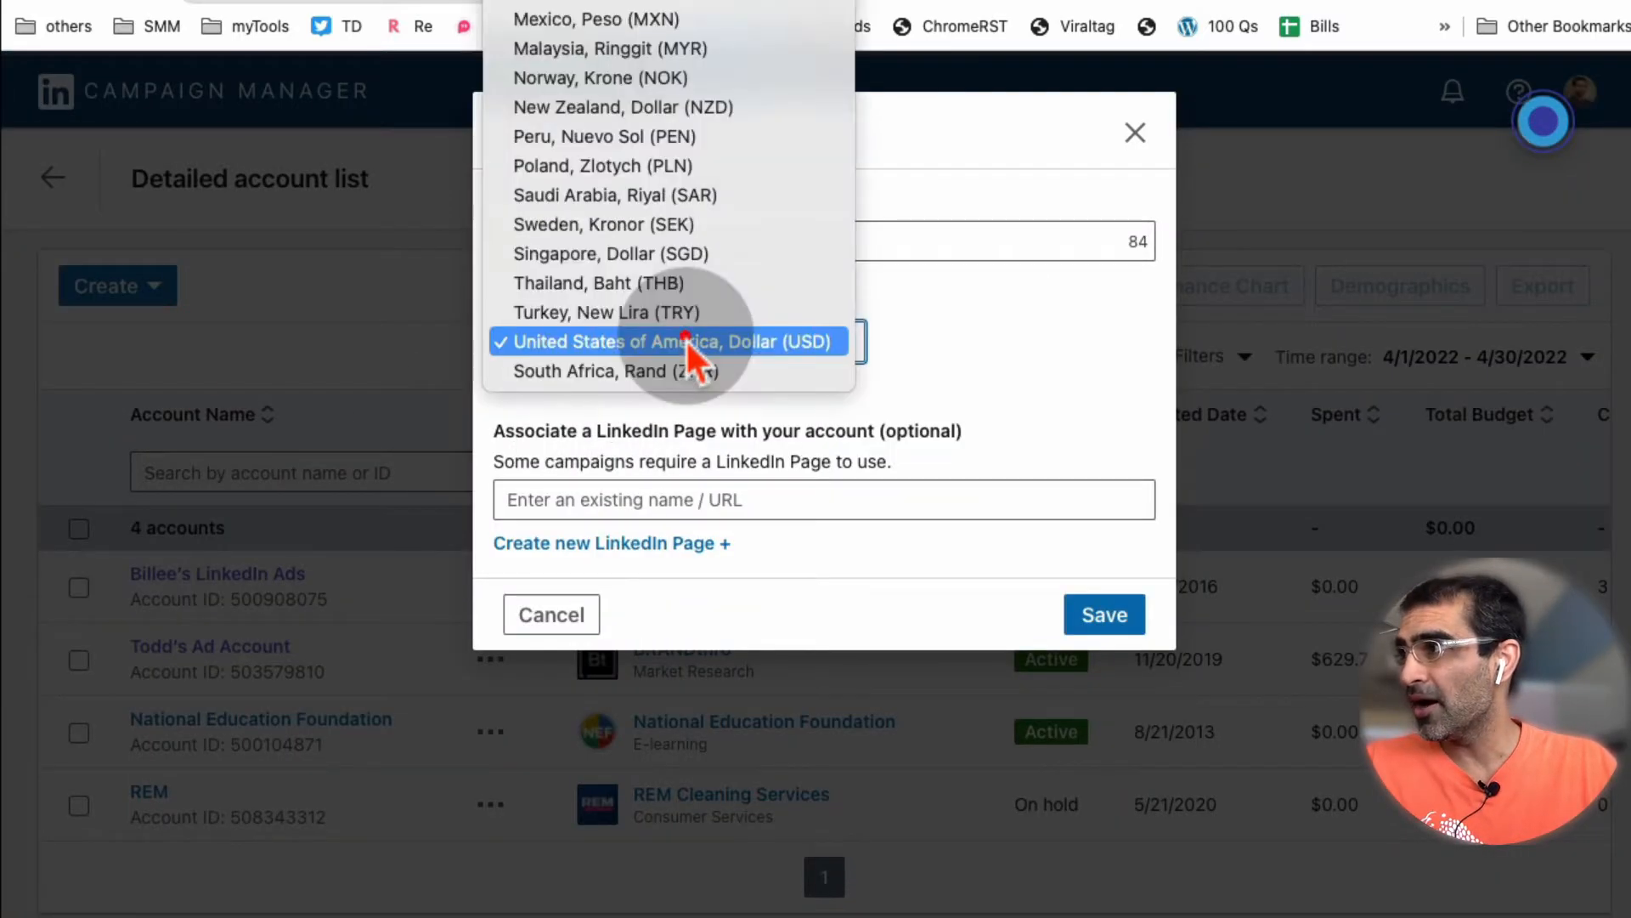
{"action": "left_click", "coordinate": [668, 339]}
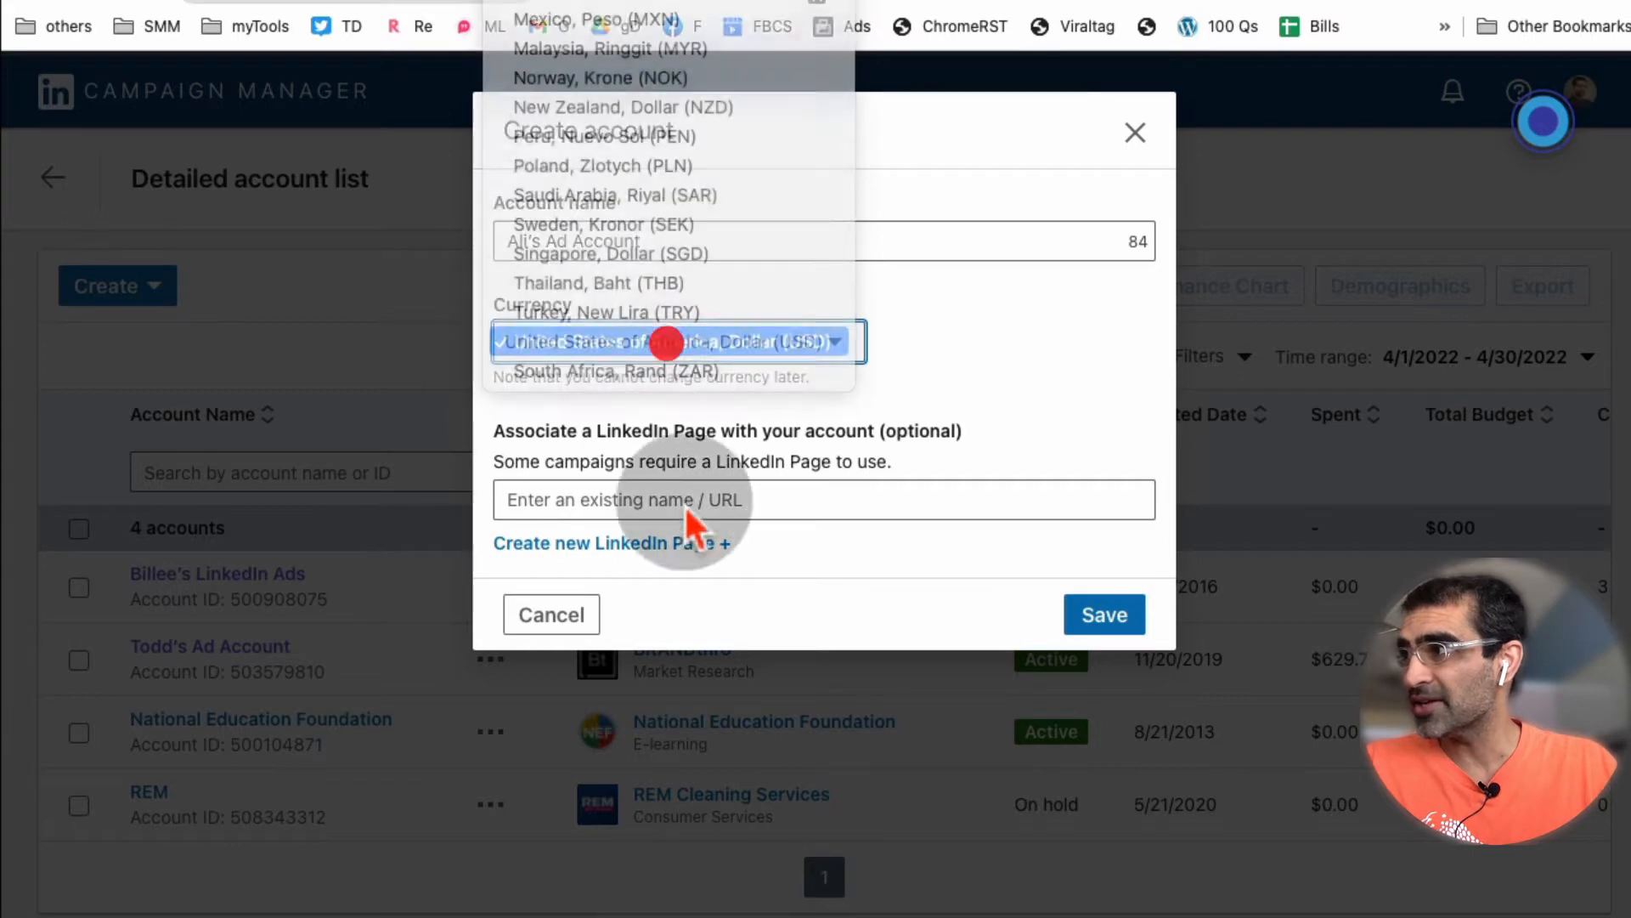
Open the option for creating a new LinkedIn Page and examine the page types offered.
{"action": "left_click", "coordinate": [752, 499]}
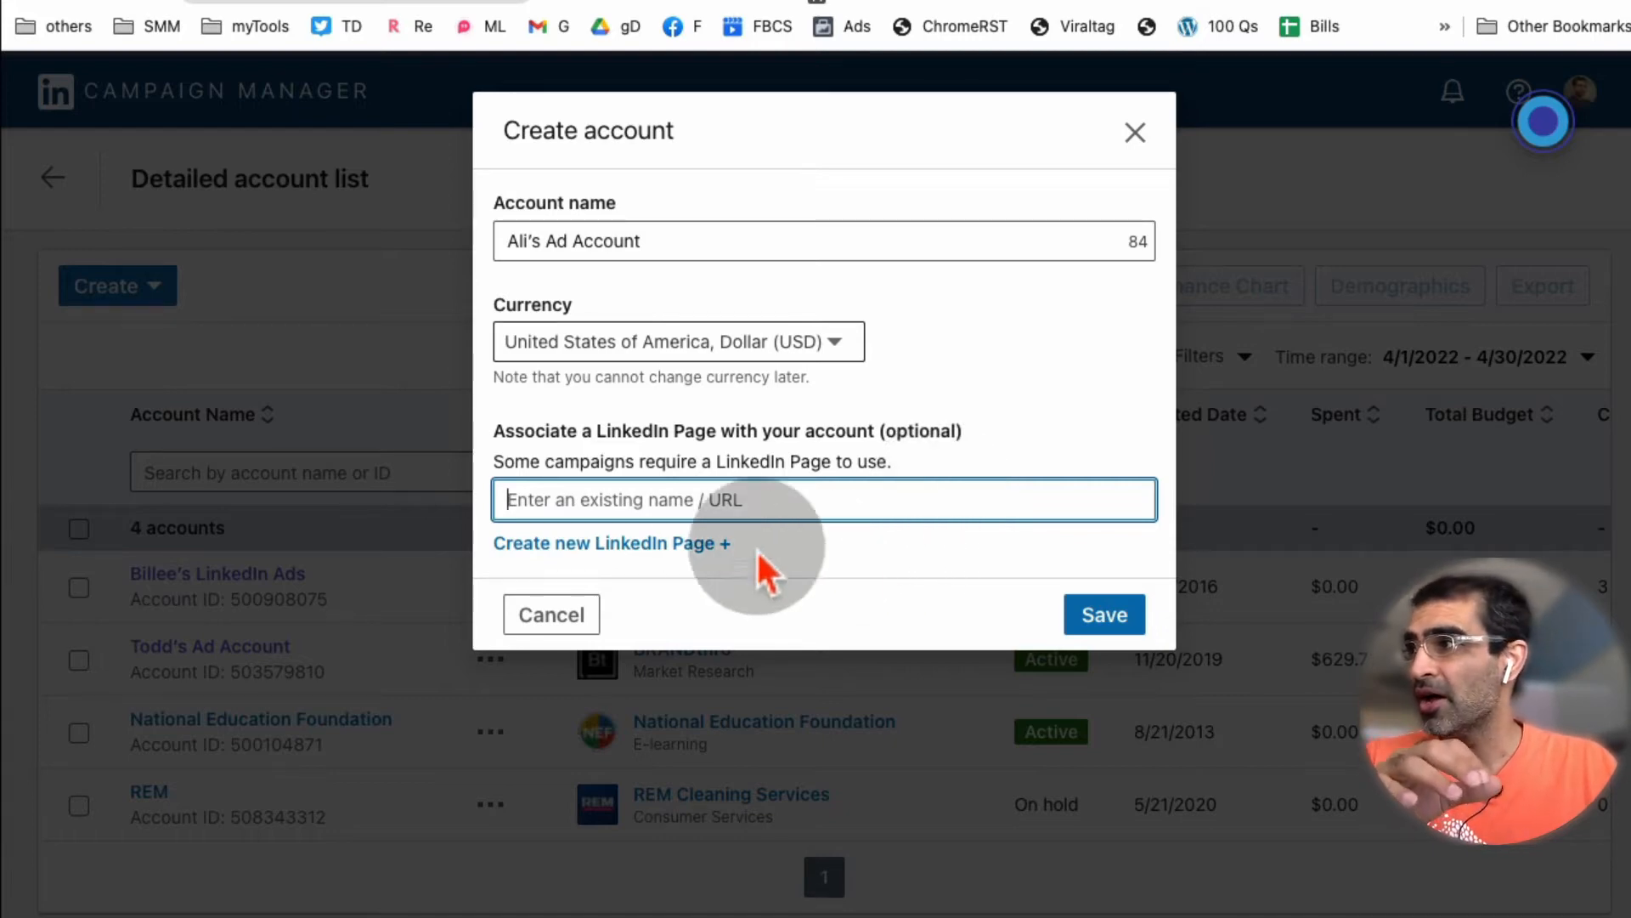
{"action": "left_click", "coordinate": [605, 551]}
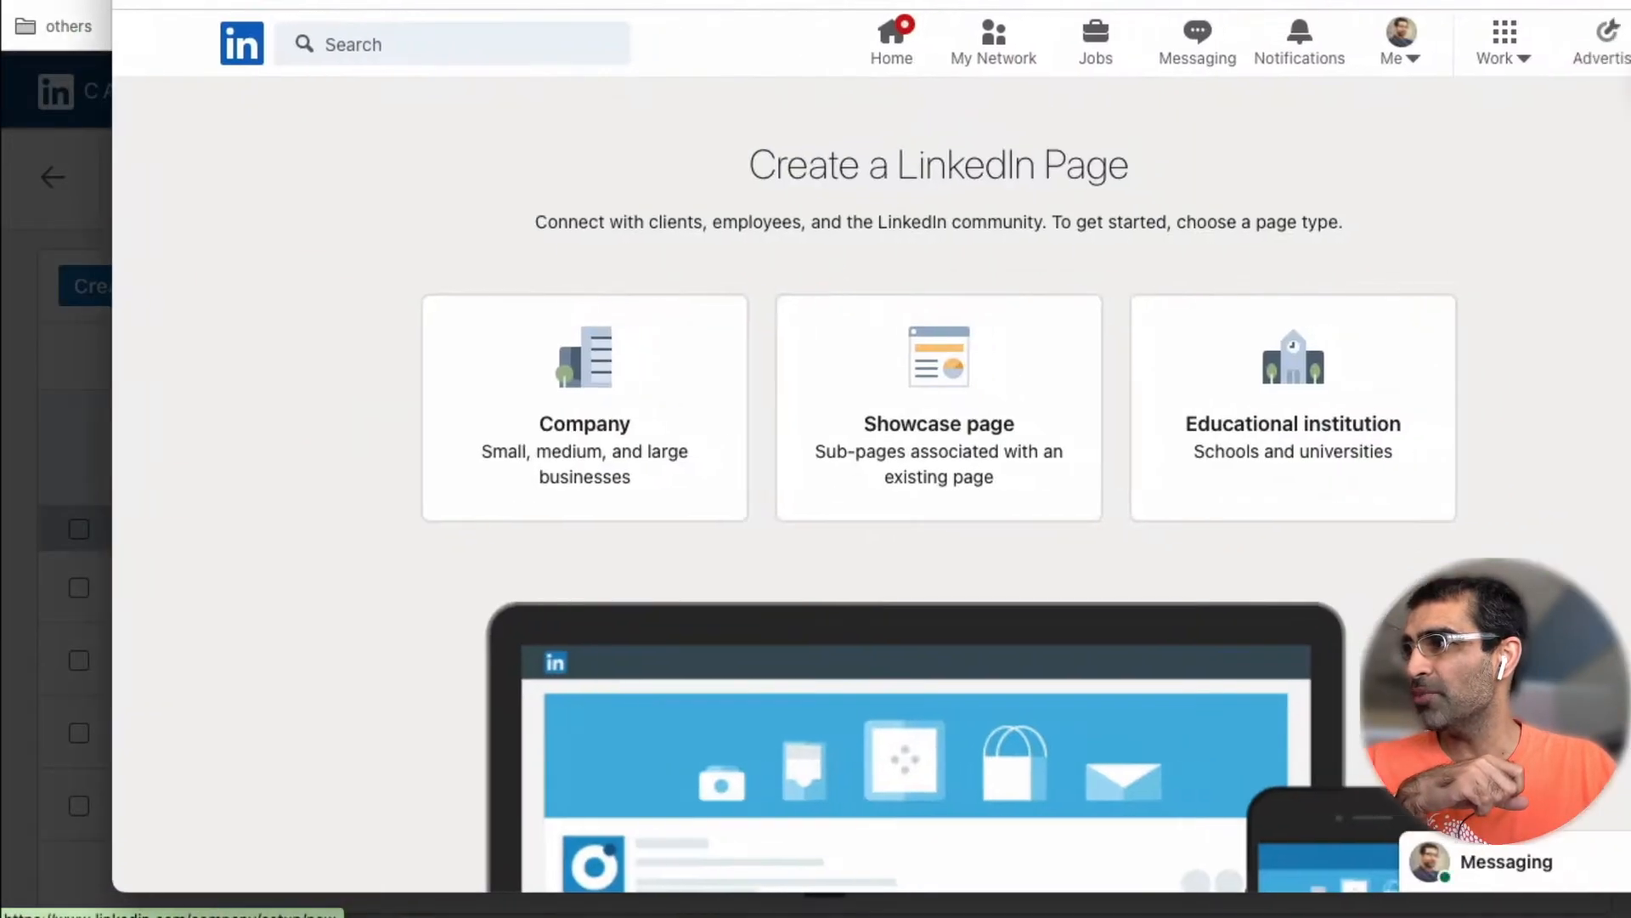
{"action": "scroll", "coordinate": [1040, 573], "scroll_direction": "down", "scroll_amount": 5}
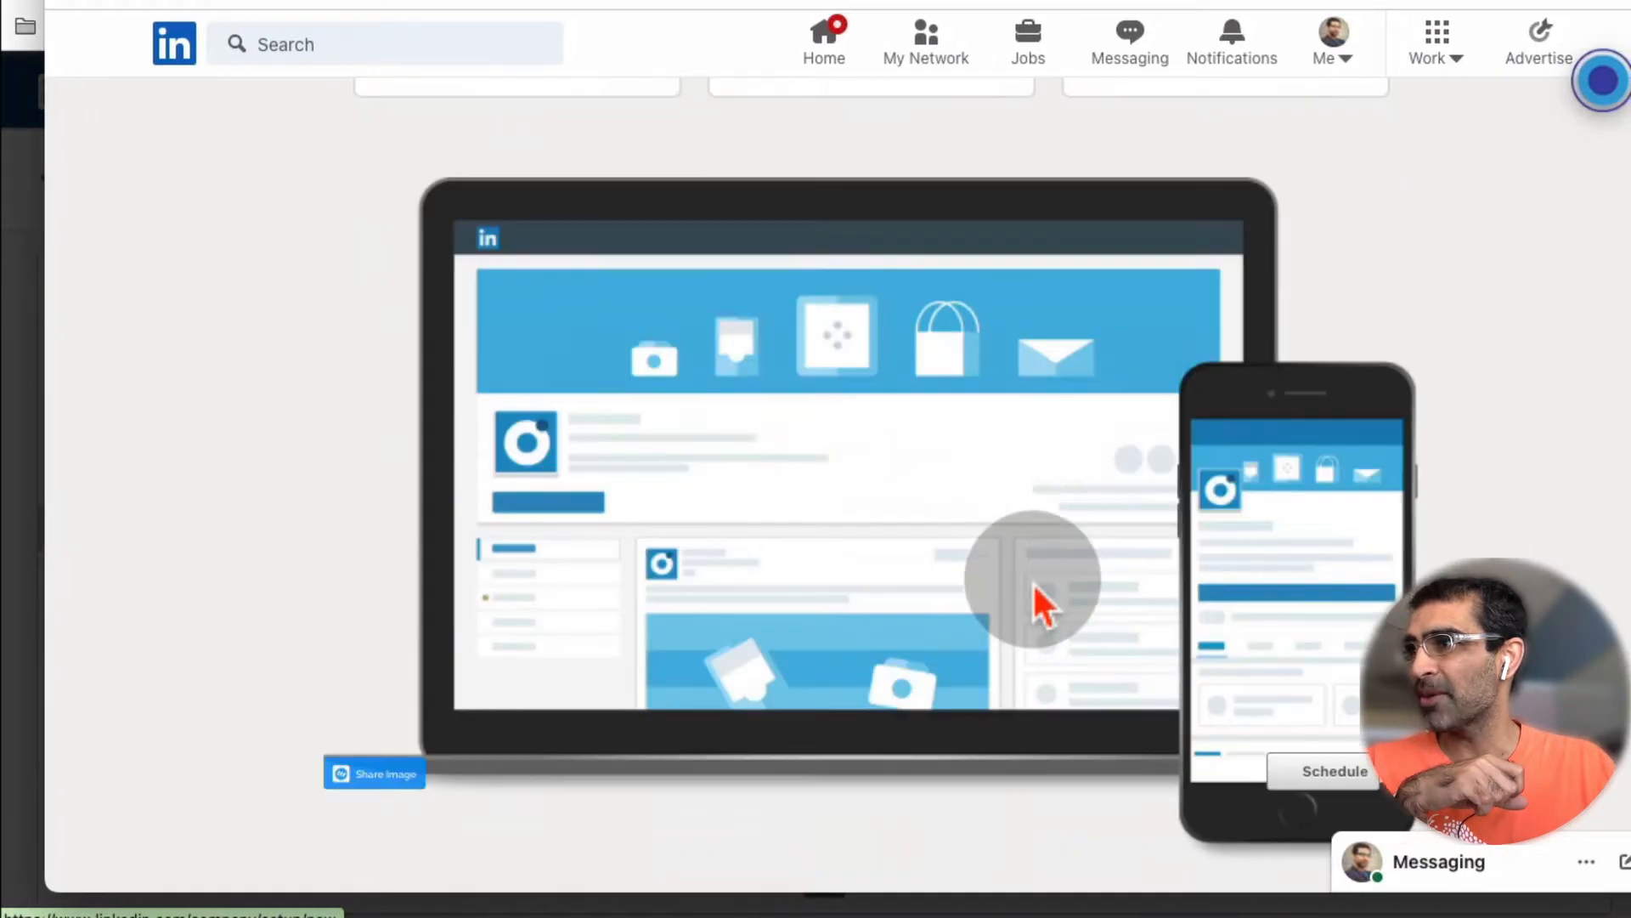
{"action": "scroll", "coordinate": [1043, 599], "scroll_direction": "up", "scroll_amount": 5}
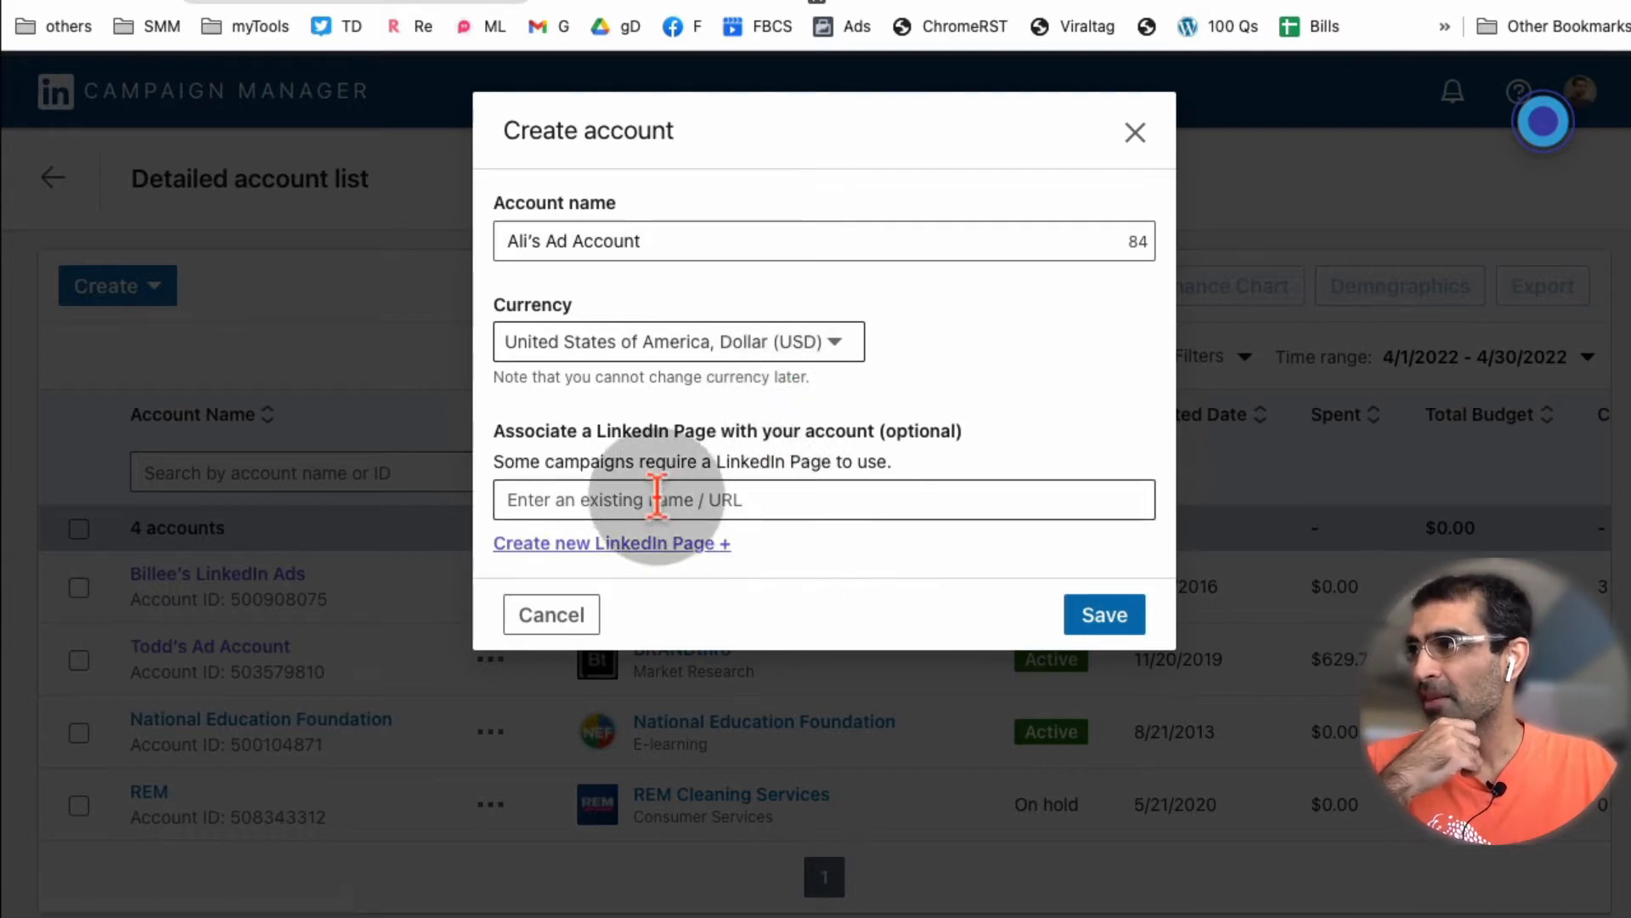
Try looking up an existing LinkedIn Page to associate with the account, clear the entry and discard the new account.
{"action": "left_click", "coordinate": [793, 502]}
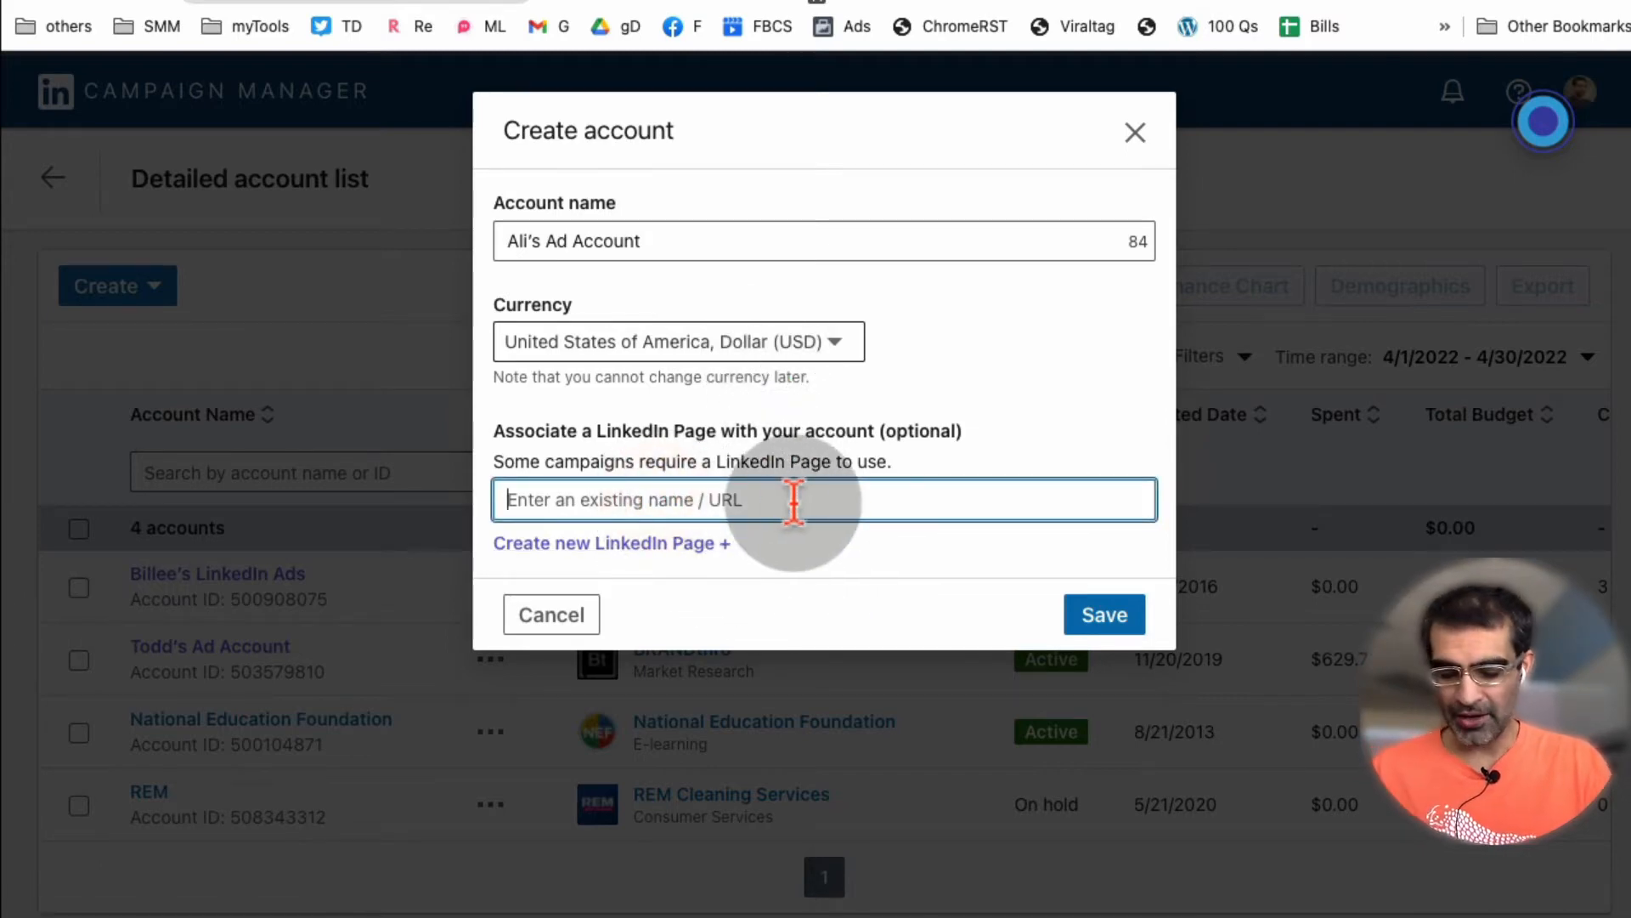
{"action": "type", "text": "r"}
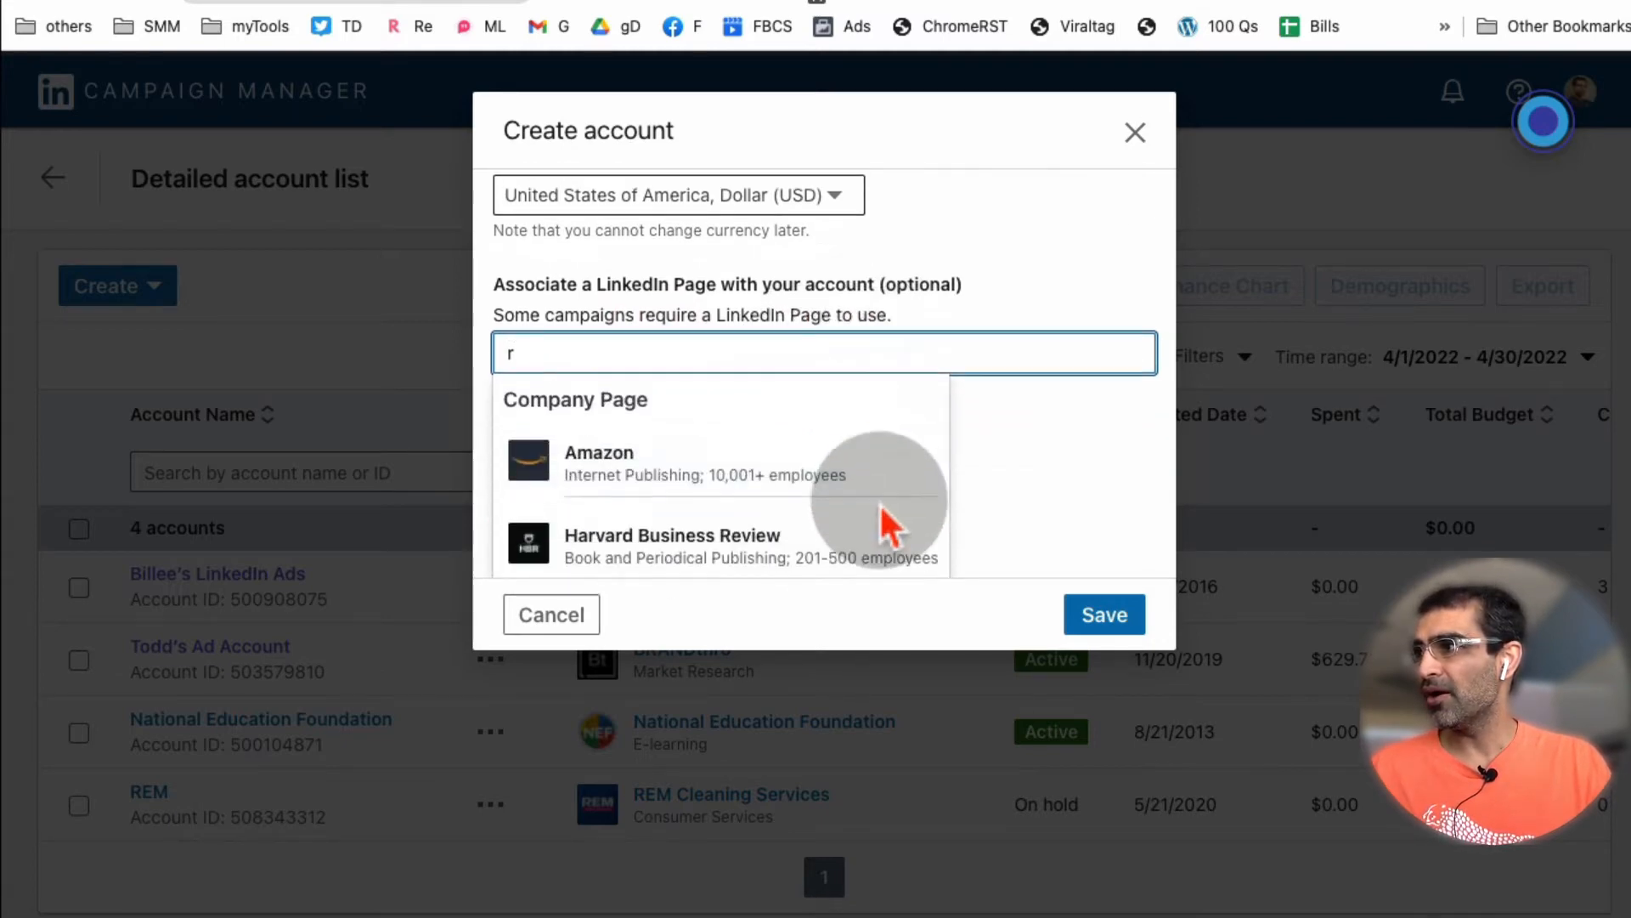
{"action": "double_click", "coordinate": [830, 293]}
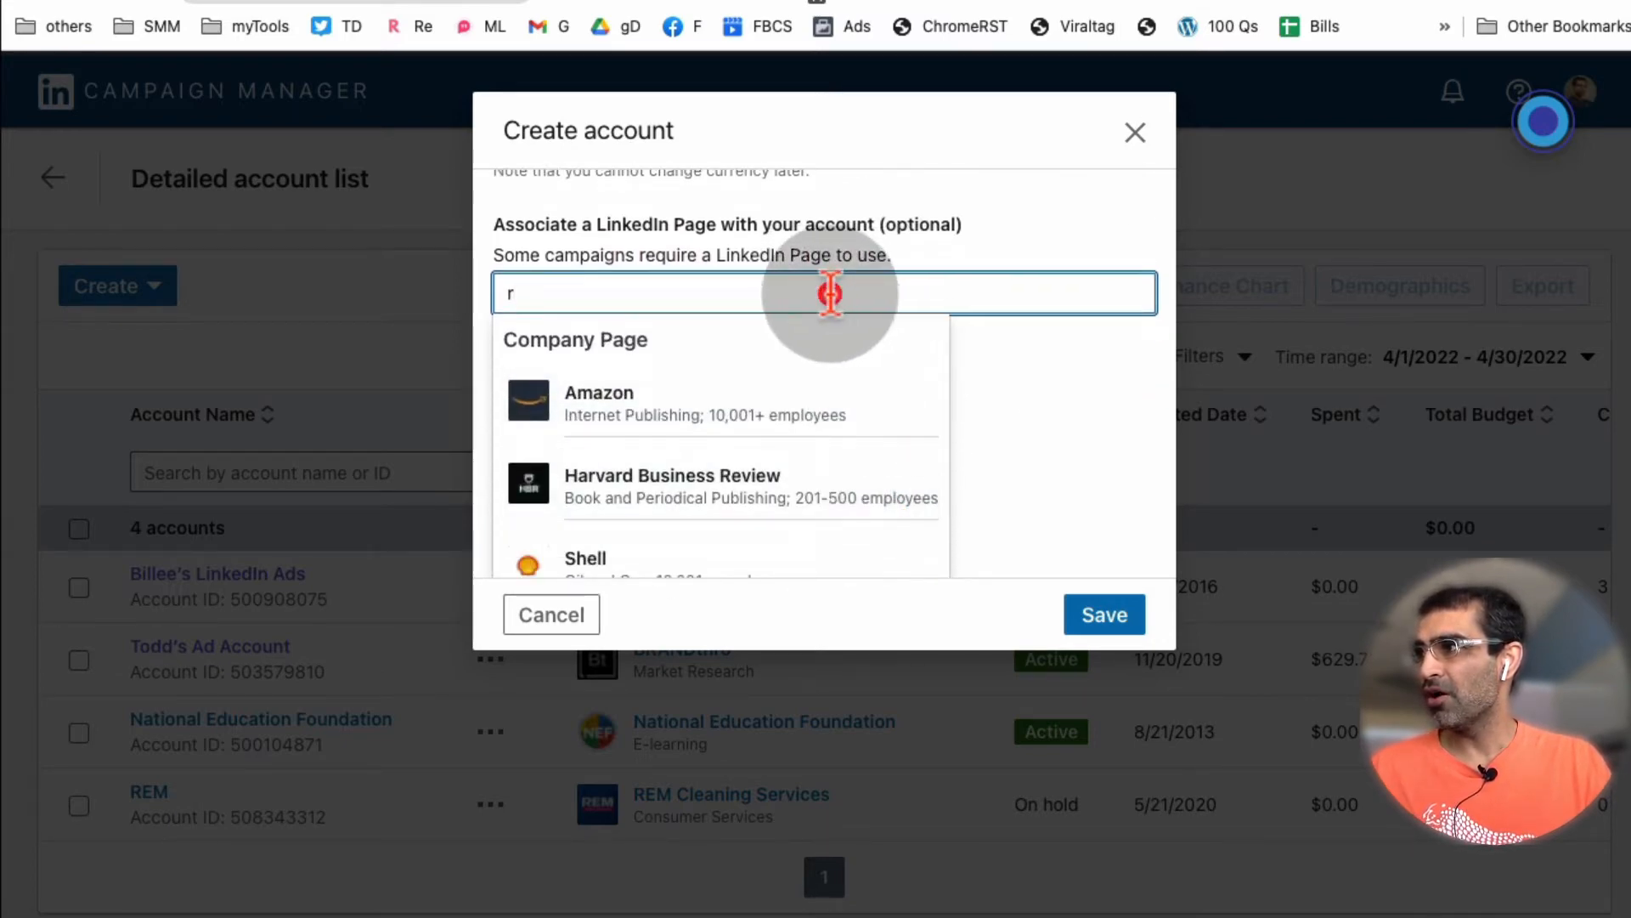
{"action": "key", "text": "BackSpace"}
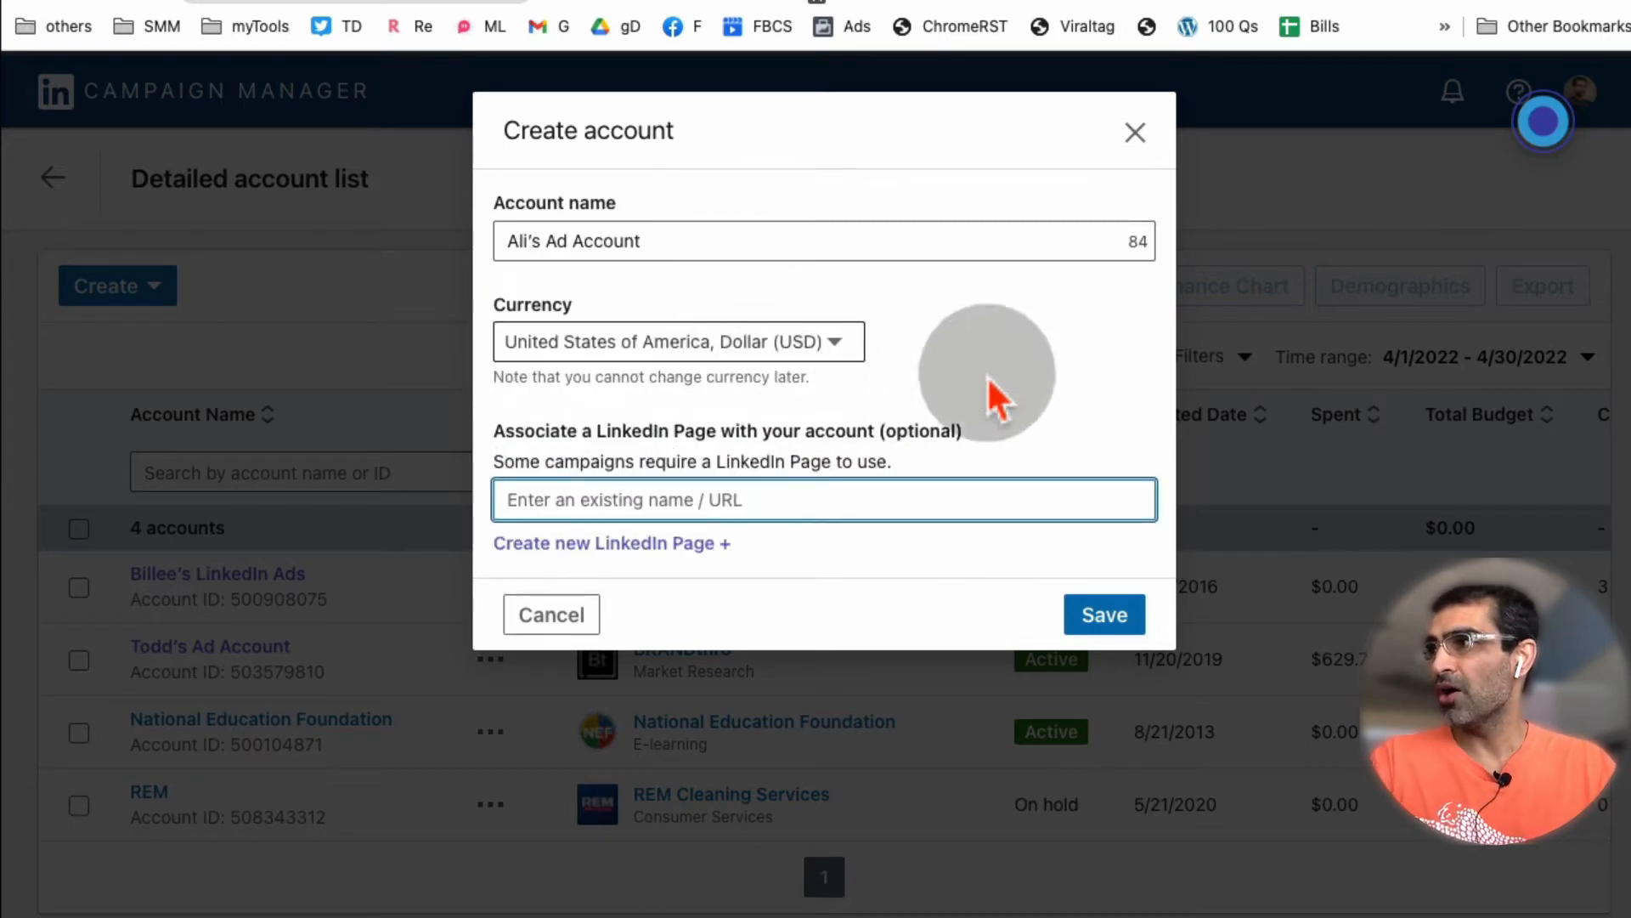
{"action": "left_click", "coordinate": [1139, 136]}
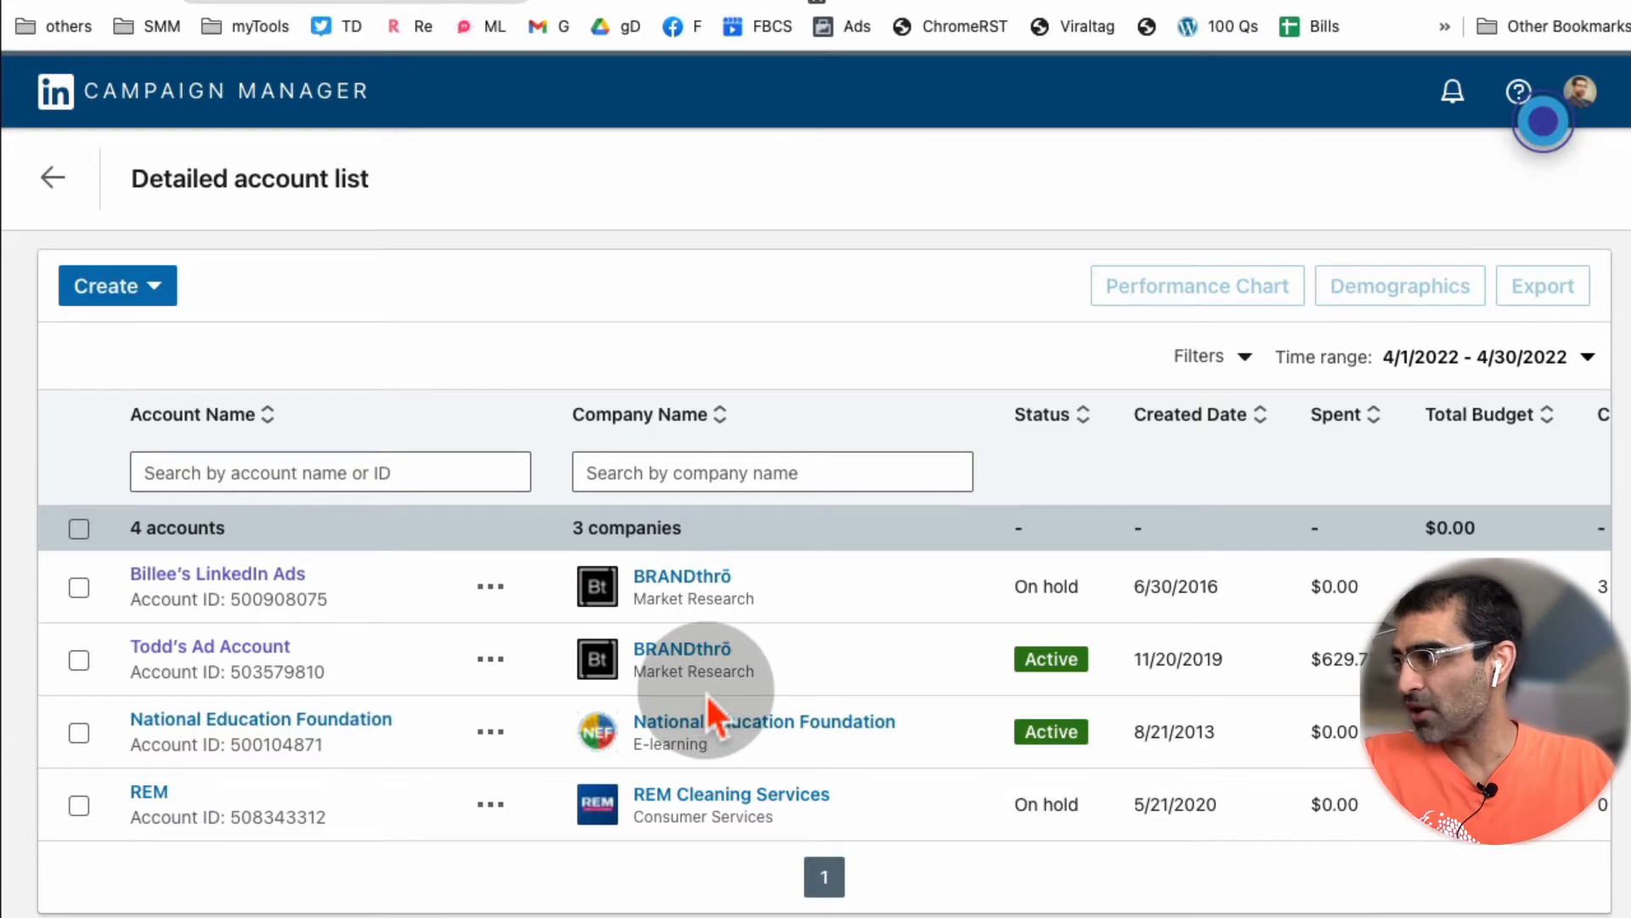
Open the active BRANDthrō ad account and examine the GenZ Study campaign group's spend, impressions, clicks and average cost figures.
{"action": "left_click", "coordinate": [268, 647]}
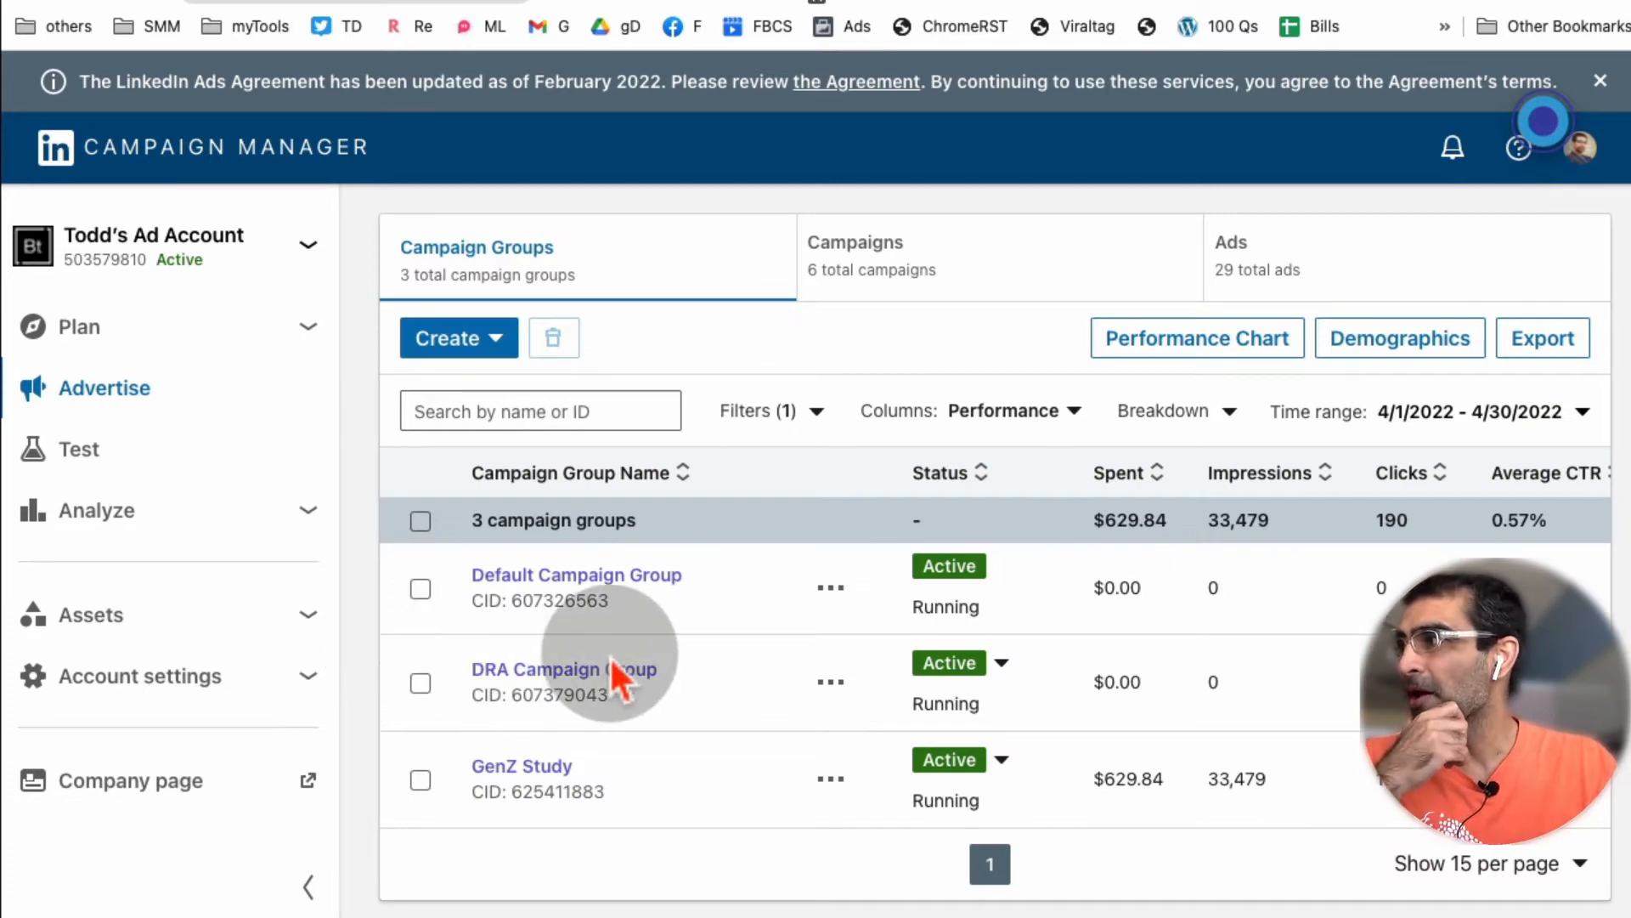
{"action": "scroll", "coordinate": [613, 749], "scroll_direction": "down", "scroll_amount": 1}
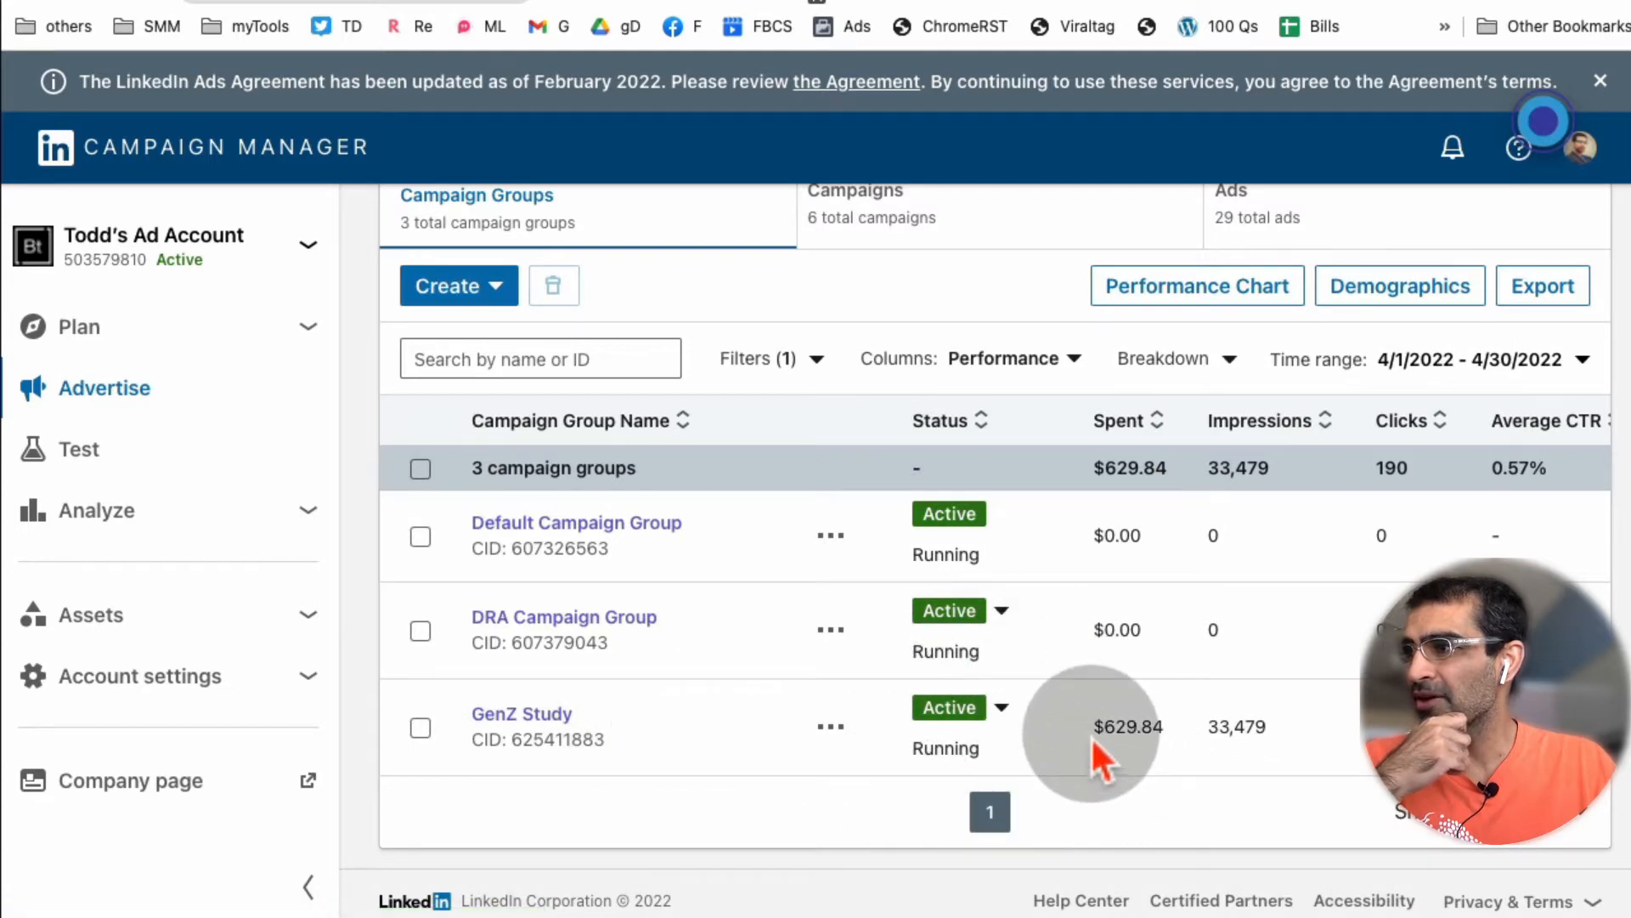
{"action": "left_click_drag", "start_coordinate": [1095, 743], "coordinate": [1193, 778]}
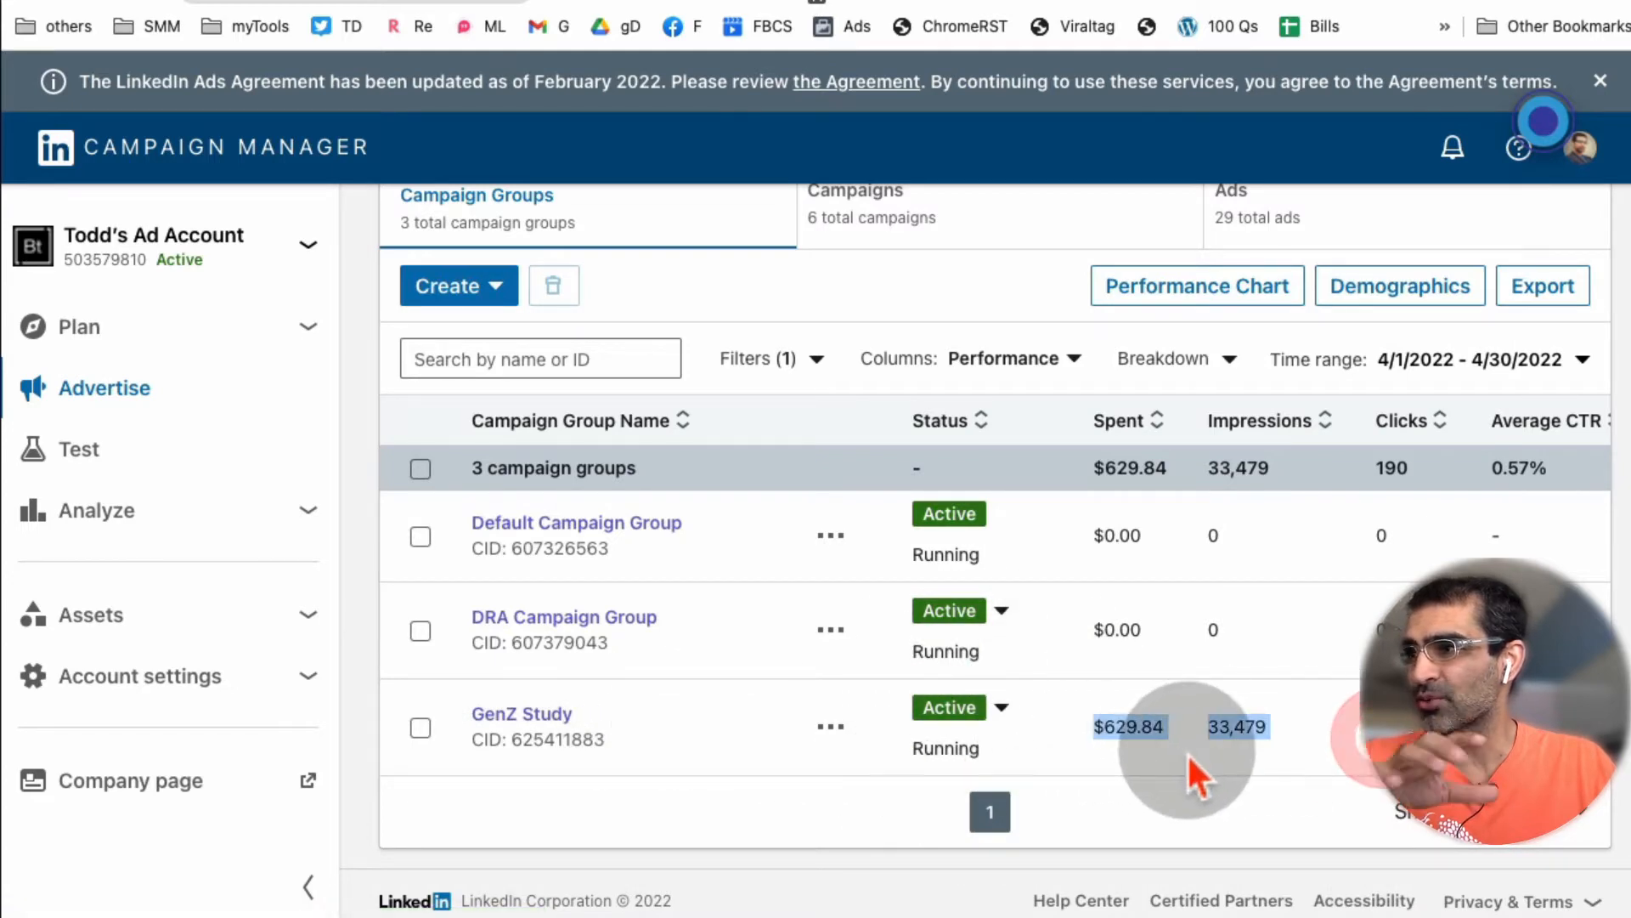
{"action": "left_click", "coordinate": [1400, 739]}
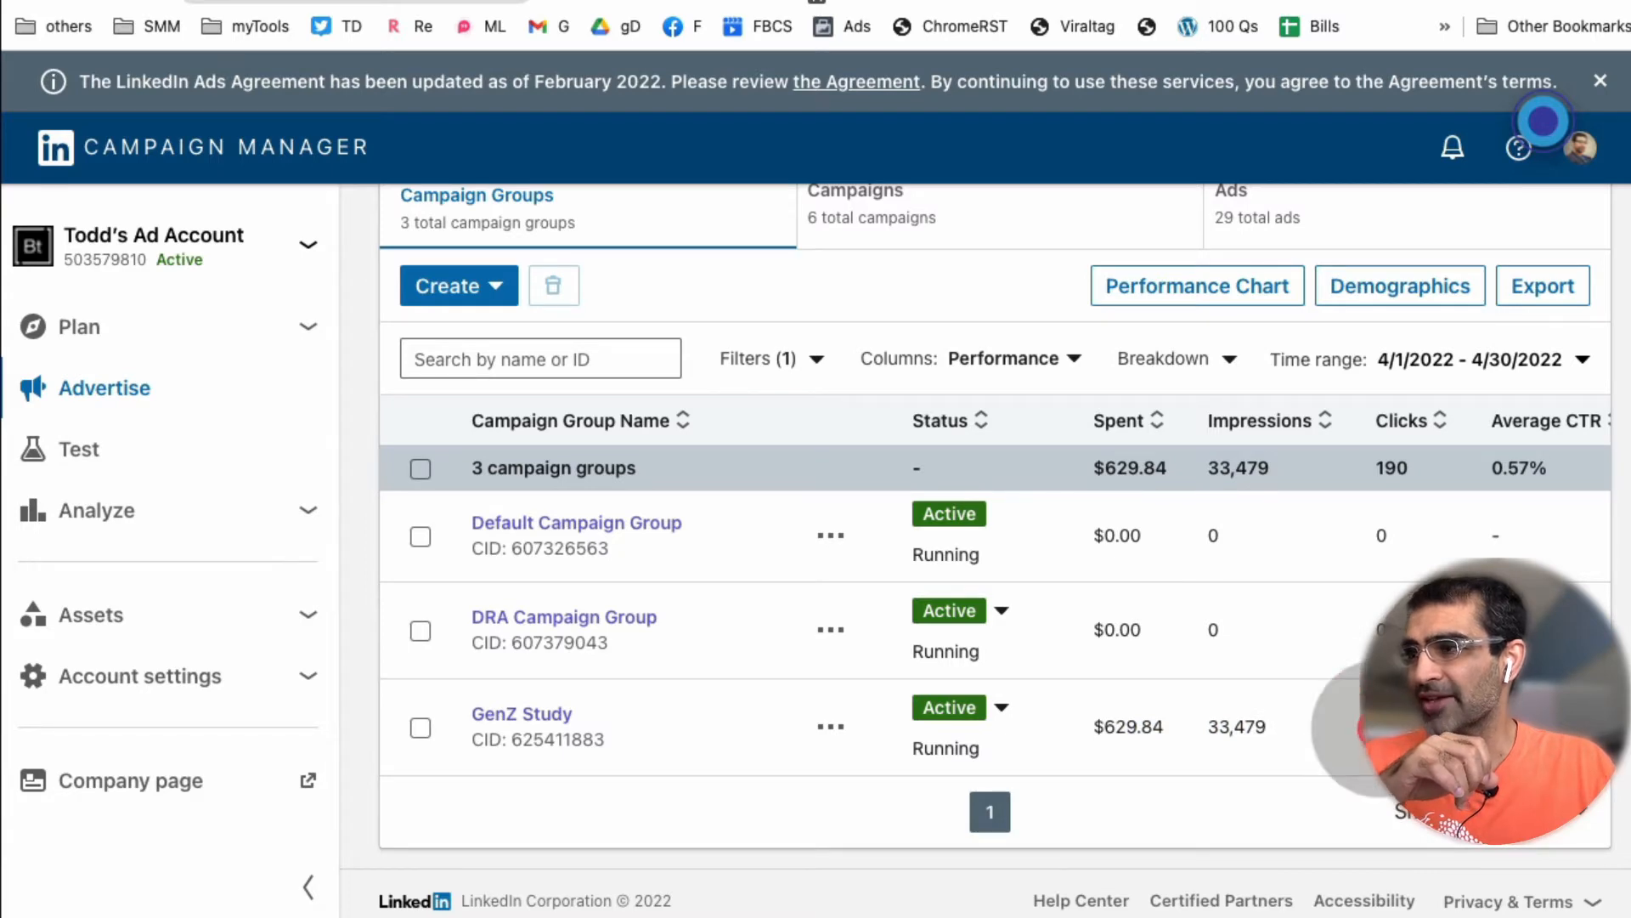
{"action": "scroll", "coordinate": [1190, 595], "scroll_direction": "right", "scroll_amount": 5}
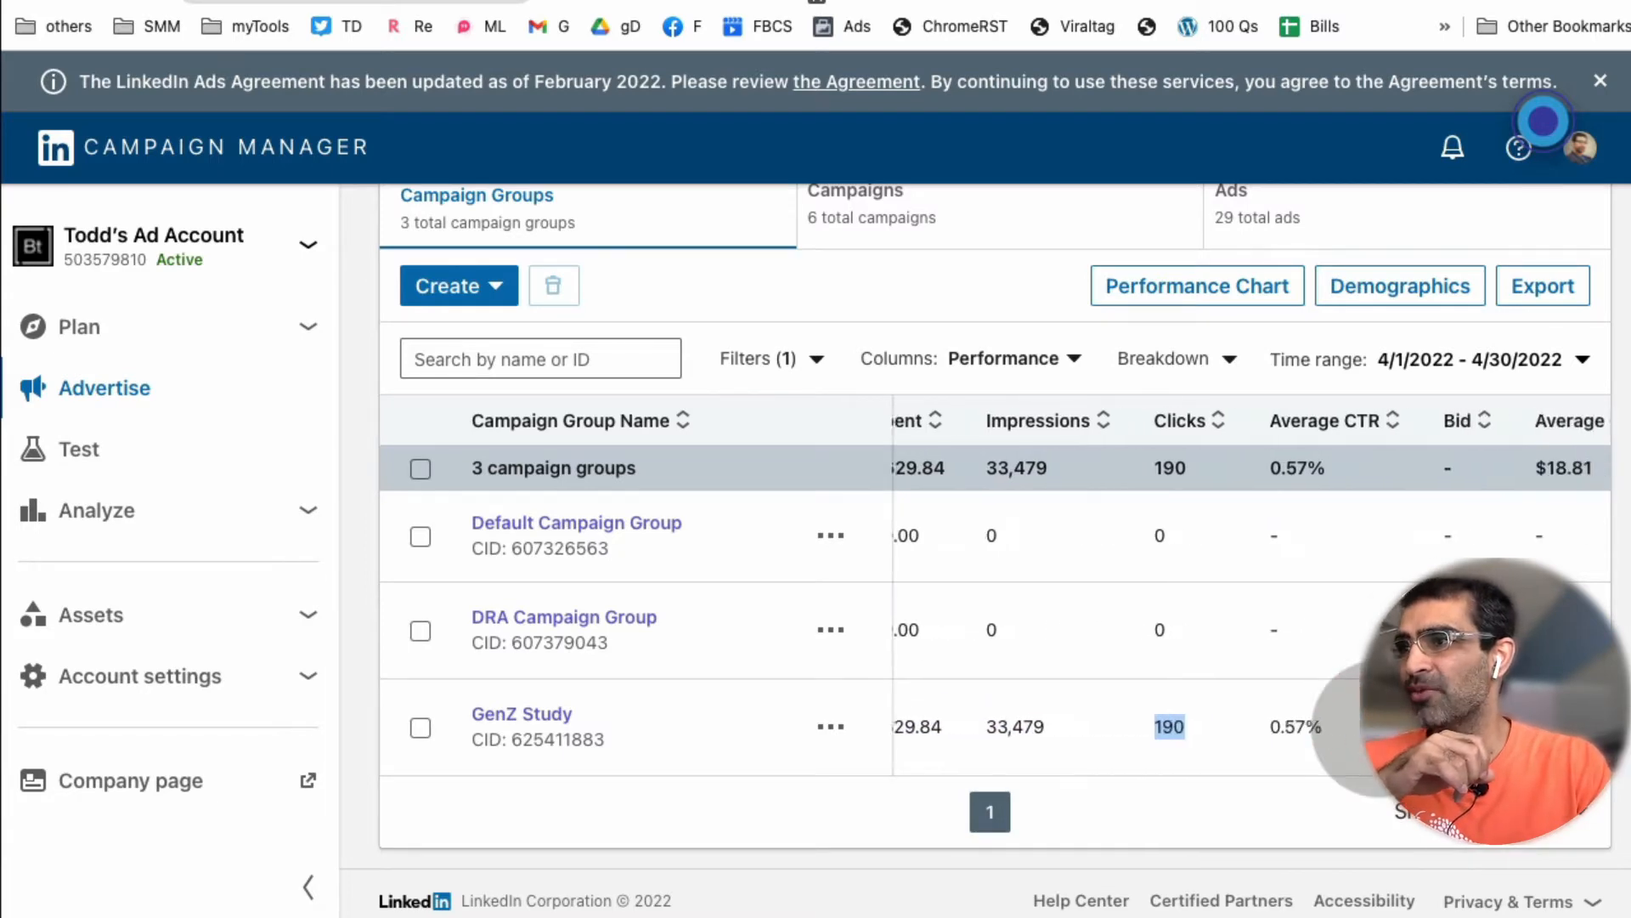
{"action": "scroll", "coordinate": [1249, 574], "scroll_direction": "right", "scroll_amount": 4}
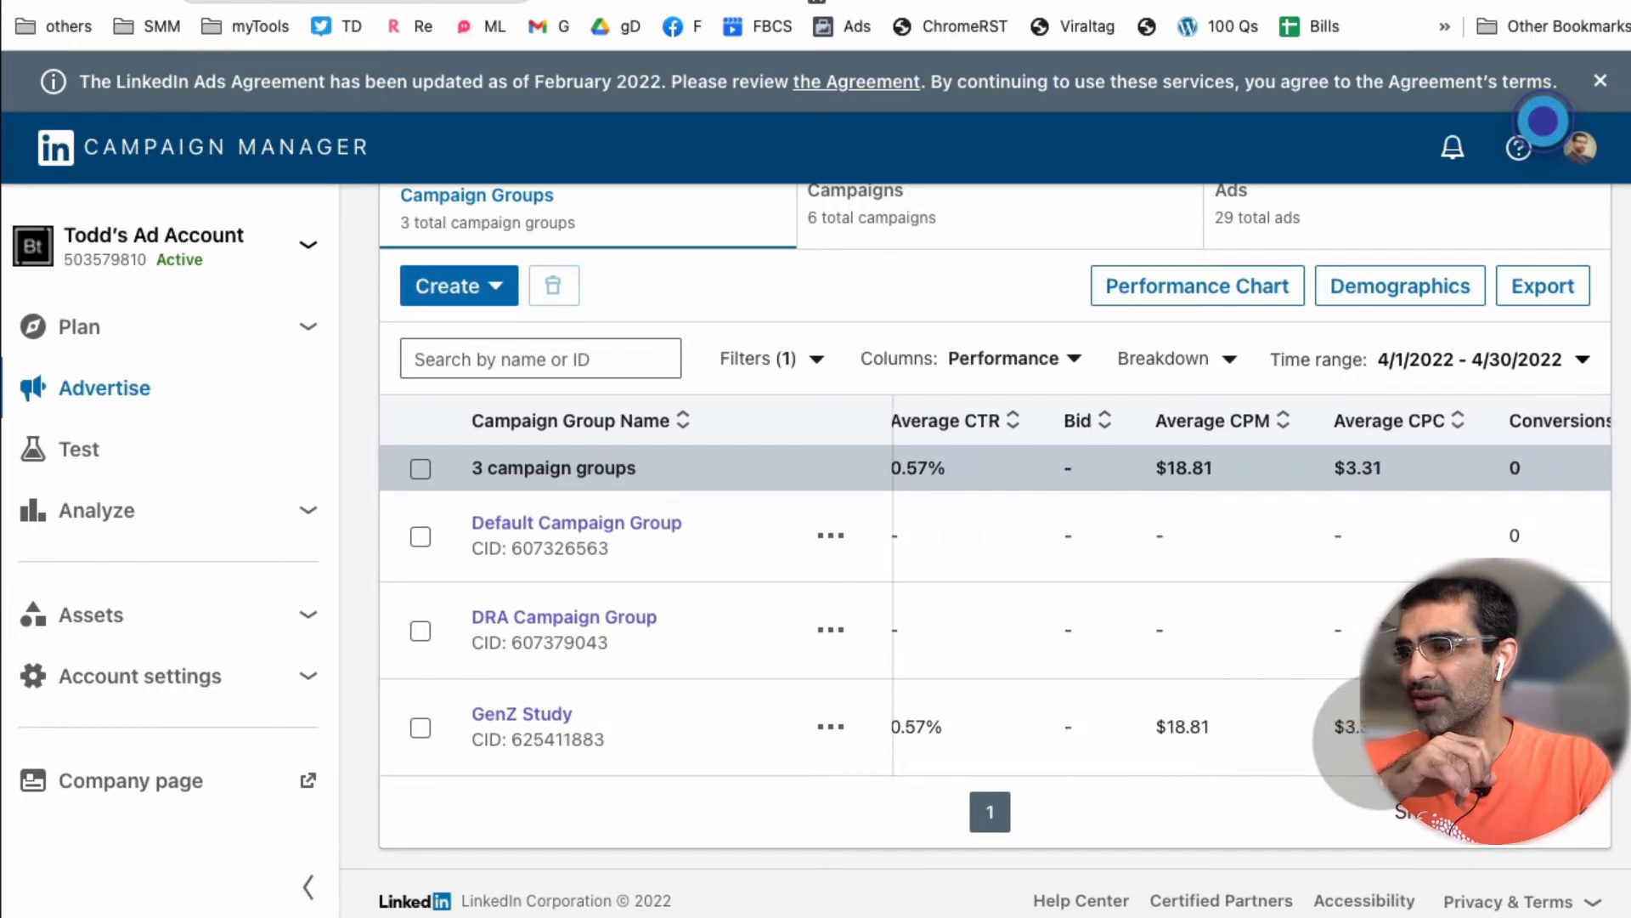
{"action": "scroll", "coordinate": [1189, 595], "scroll_direction": "left", "scroll_amount": 9}
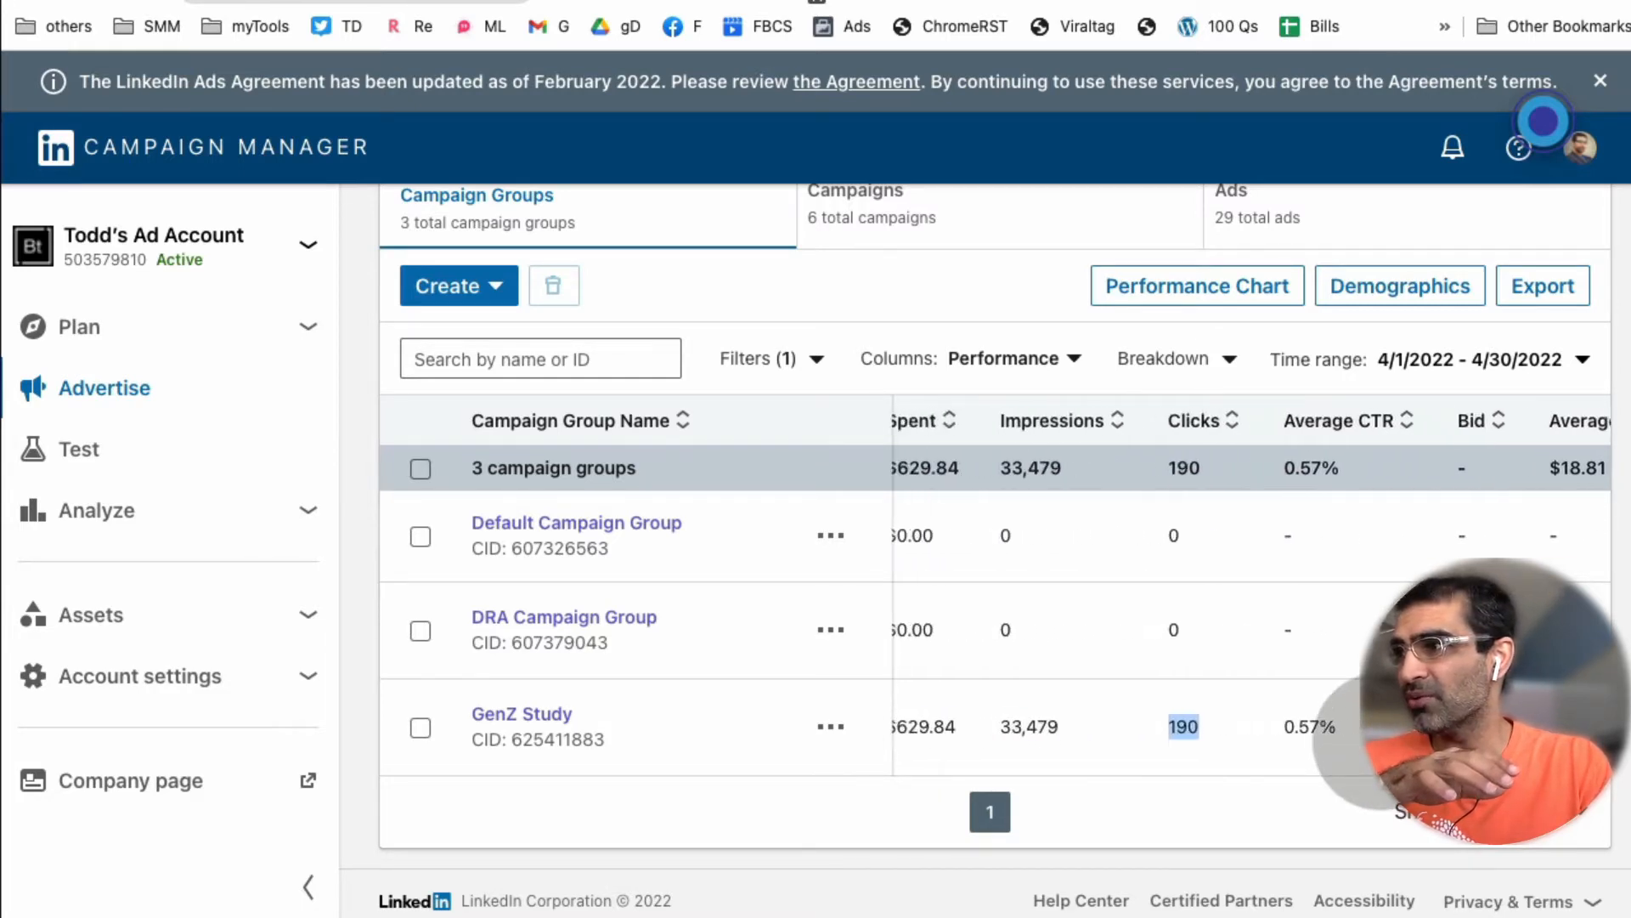
{"action": "scroll", "coordinate": [994, 552], "scroll_direction": "up", "scroll_amount": 1}
{"action": "scroll", "coordinate": [994, 552], "scroll_direction": "up", "scroll_amount": 1}
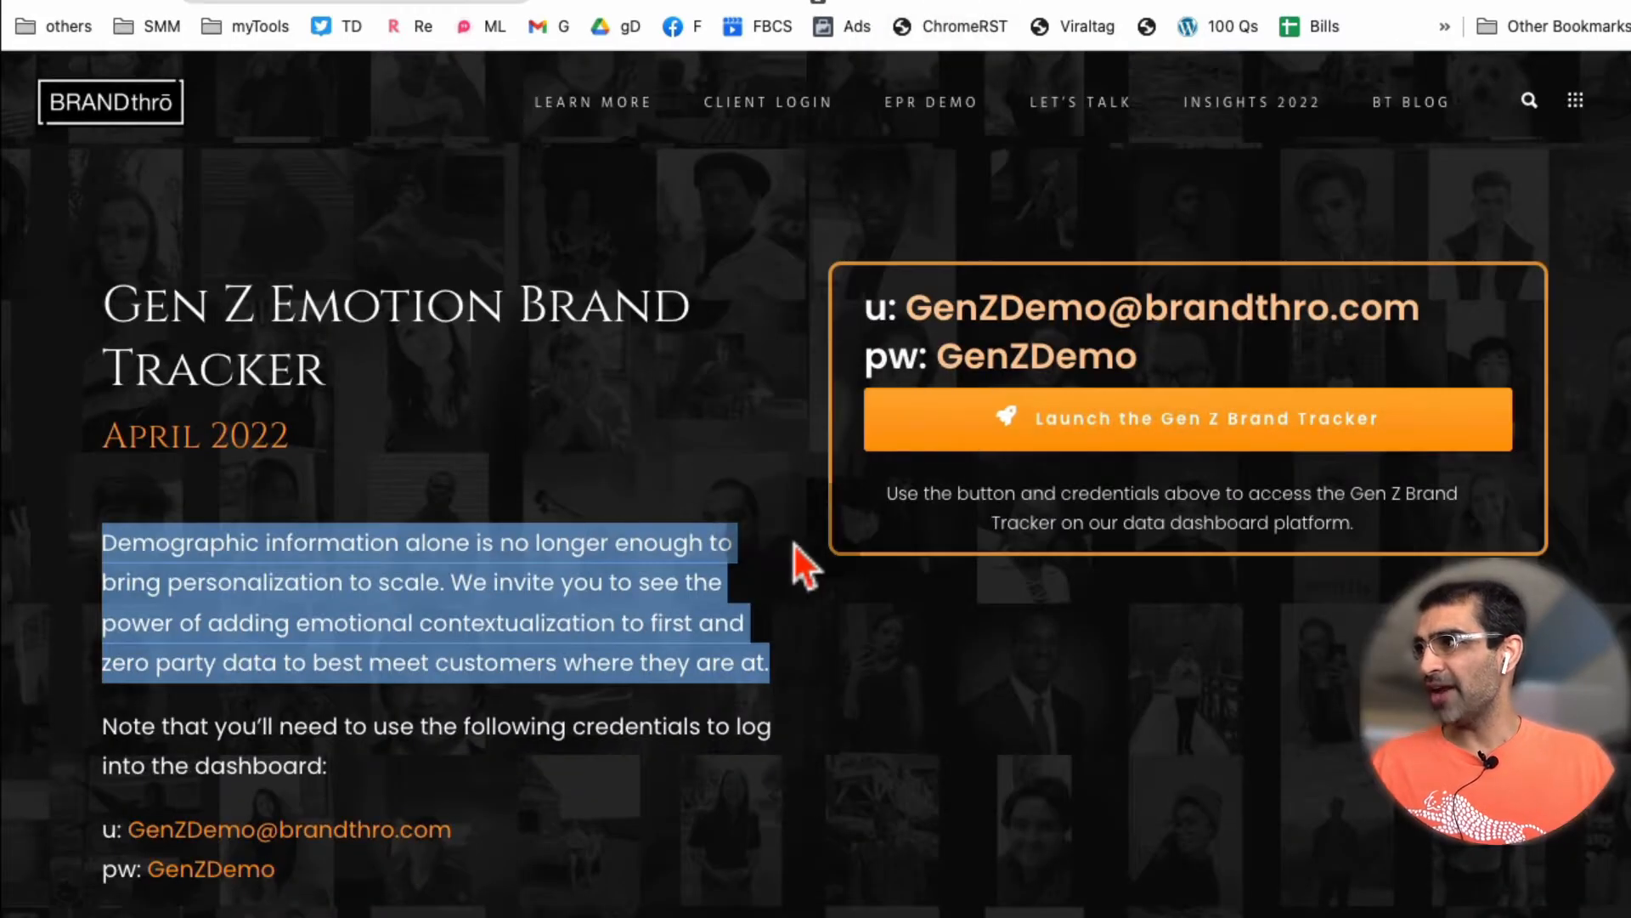
Look through the Gen Z Emotion Brand Tracker landing page on the BRANDthrō website.
{"action": "left_click", "coordinate": [769, 480]}
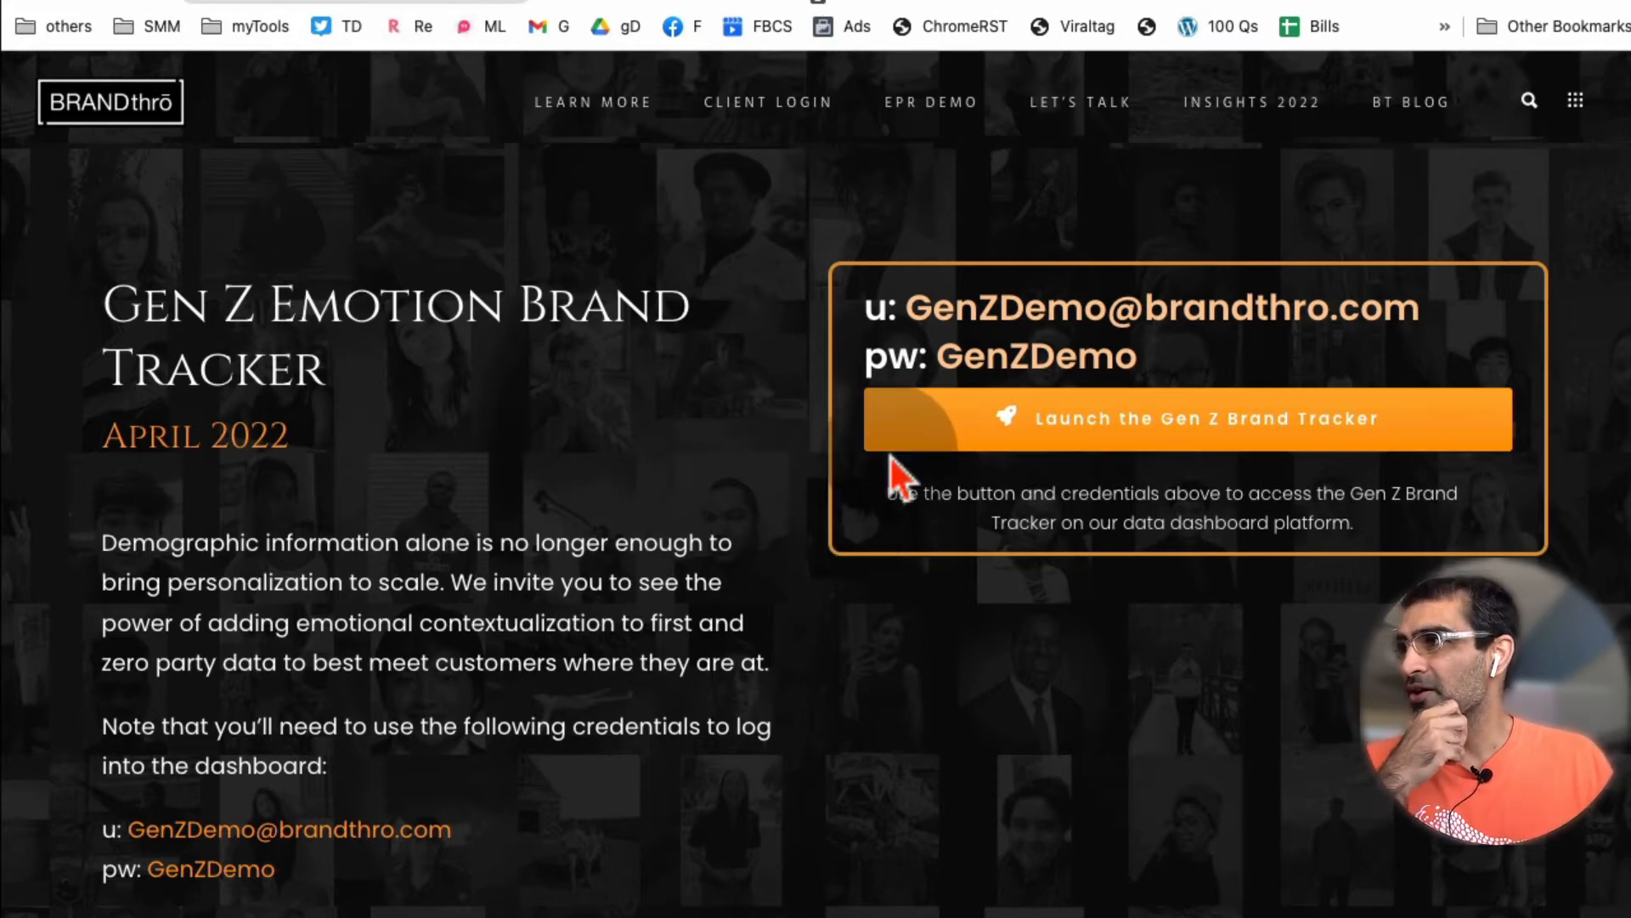
{"action": "scroll", "coordinate": [892, 467], "scroll_direction": "down", "scroll_amount": 7}
{"action": "scroll", "coordinate": [863, 467], "scroll_direction": "up", "scroll_amount": 7}
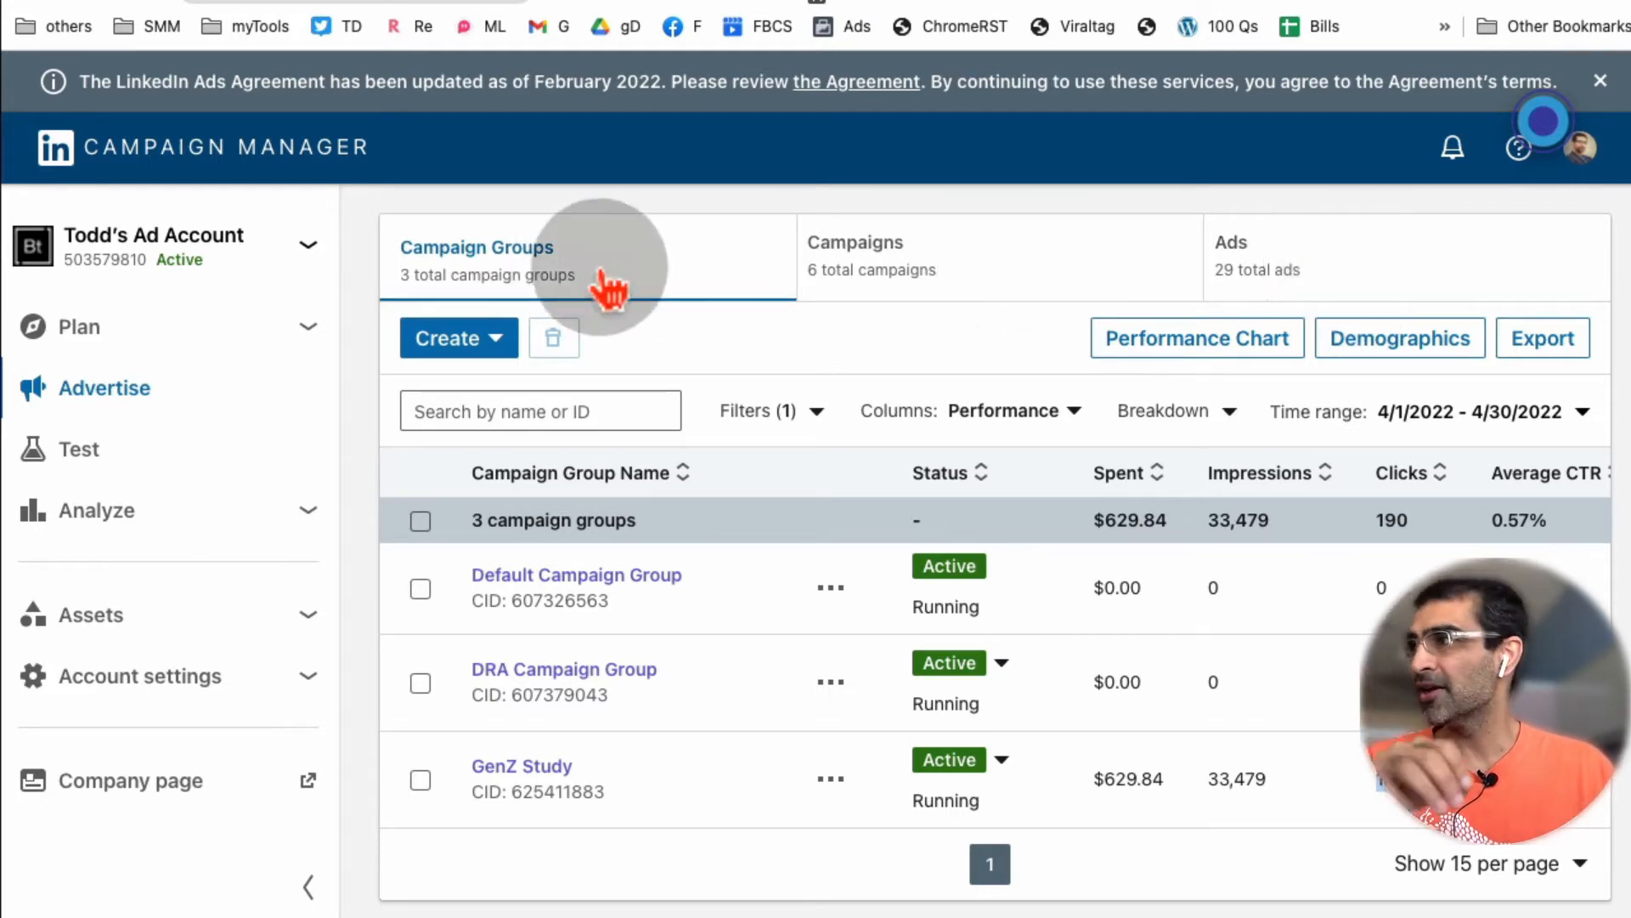
Start a new campaign group in the ad account and name it "Text GenZ Study".
{"action": "left_click", "coordinate": [485, 340]}
{"action": "left_click", "coordinate": [491, 467]}
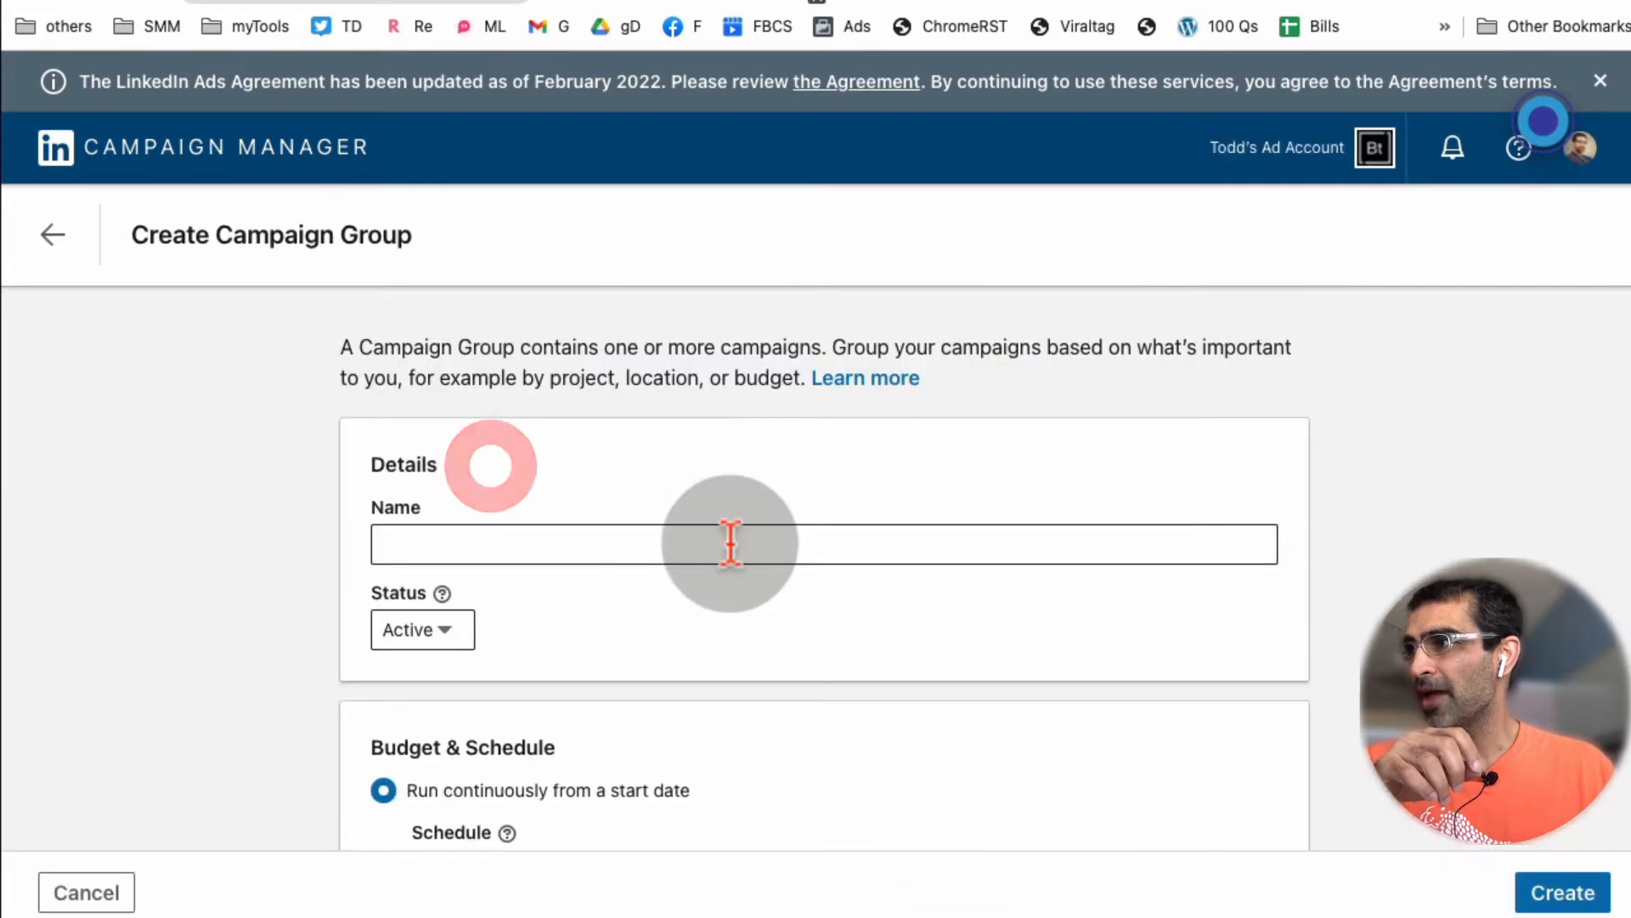
{"action": "scroll", "coordinate": [565, 365], "scroll_direction": "down", "scroll_amount": 1}
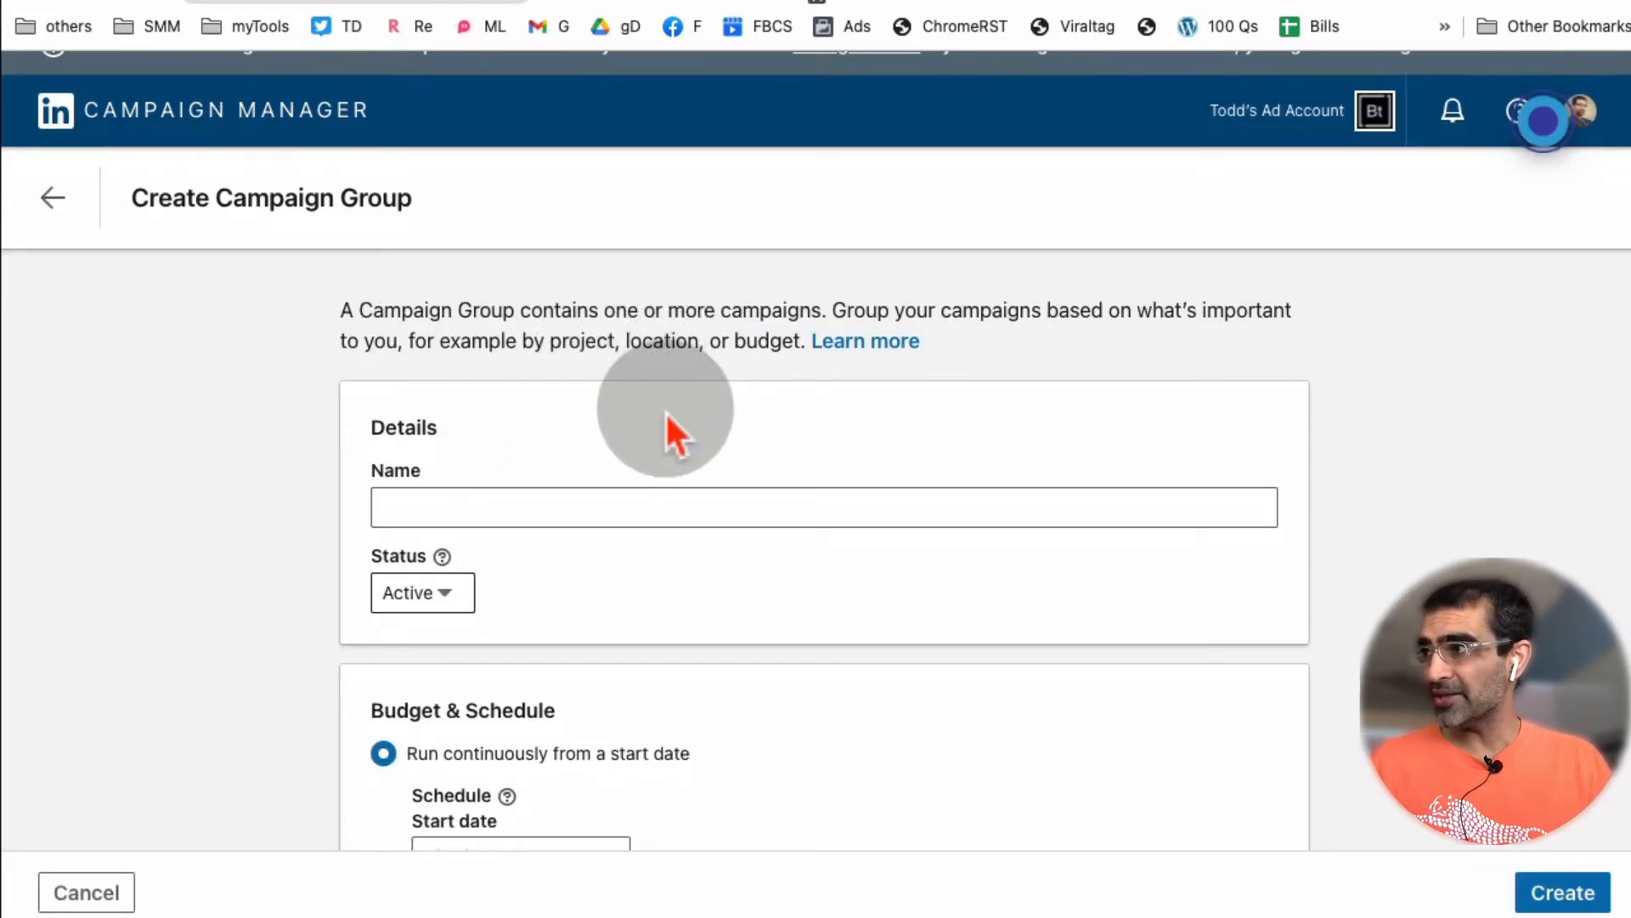
{"action": "left_click_drag", "start_coordinate": [474, 340], "coordinate": [704, 391]}
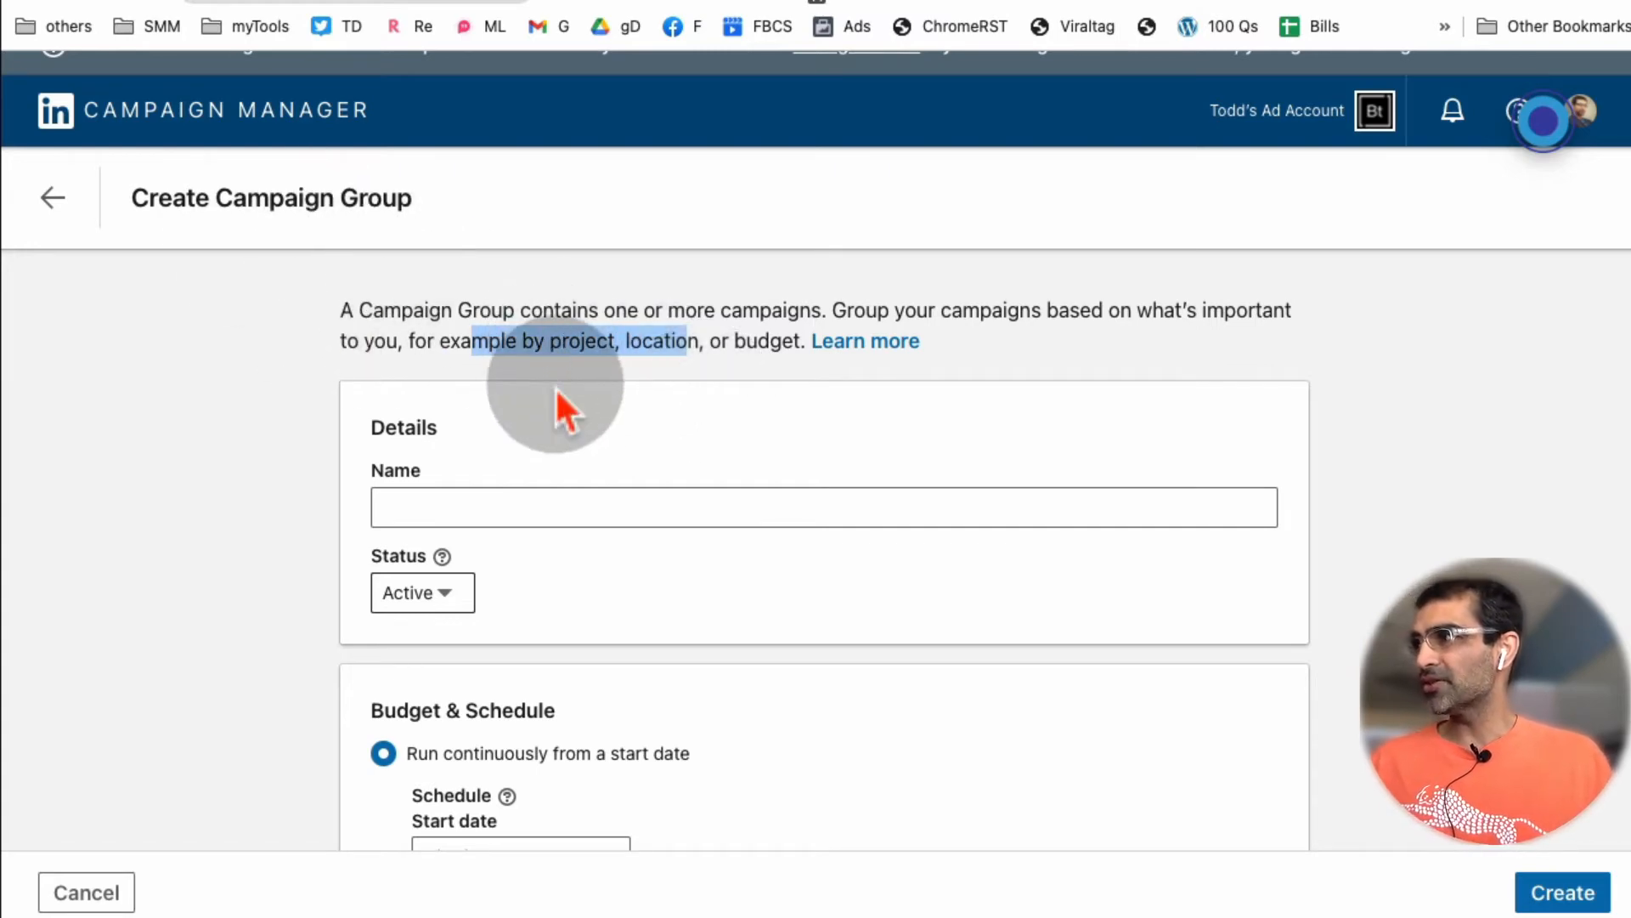
{"action": "left_click", "coordinate": [548, 508]}
{"action": "type", "text": "Text GenZ Study"}
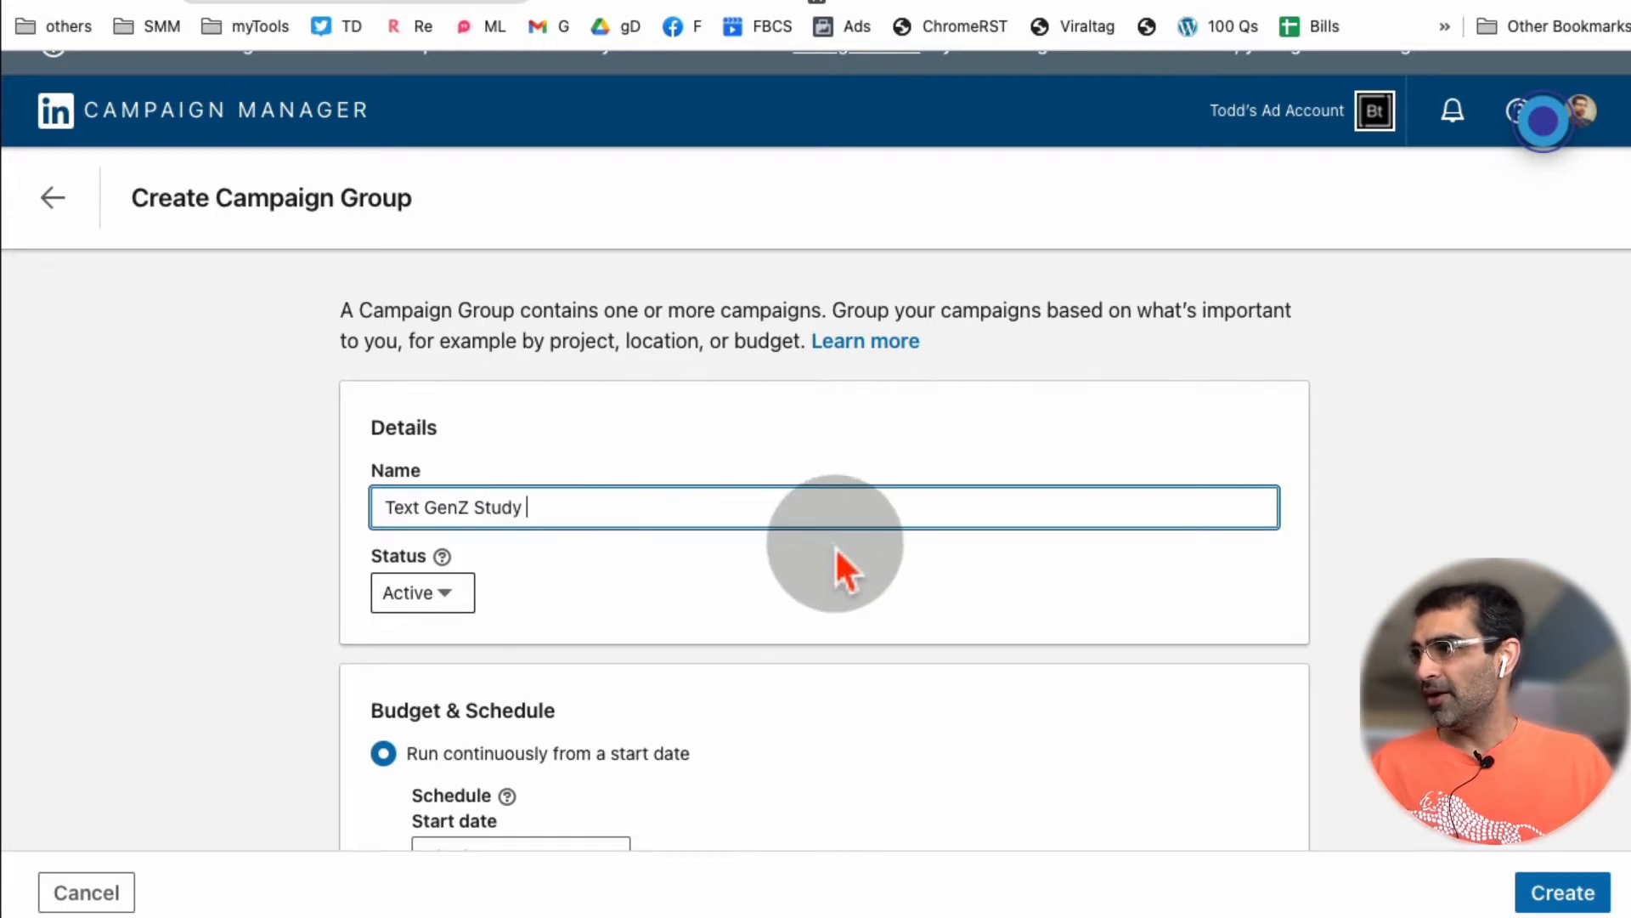
Schedule the campaign group with a start and end date, set the end date to 5/14/2022, and create the group.
{"action": "scroll", "coordinate": [837, 564], "scroll_direction": "down", "scroll_amount": 2}
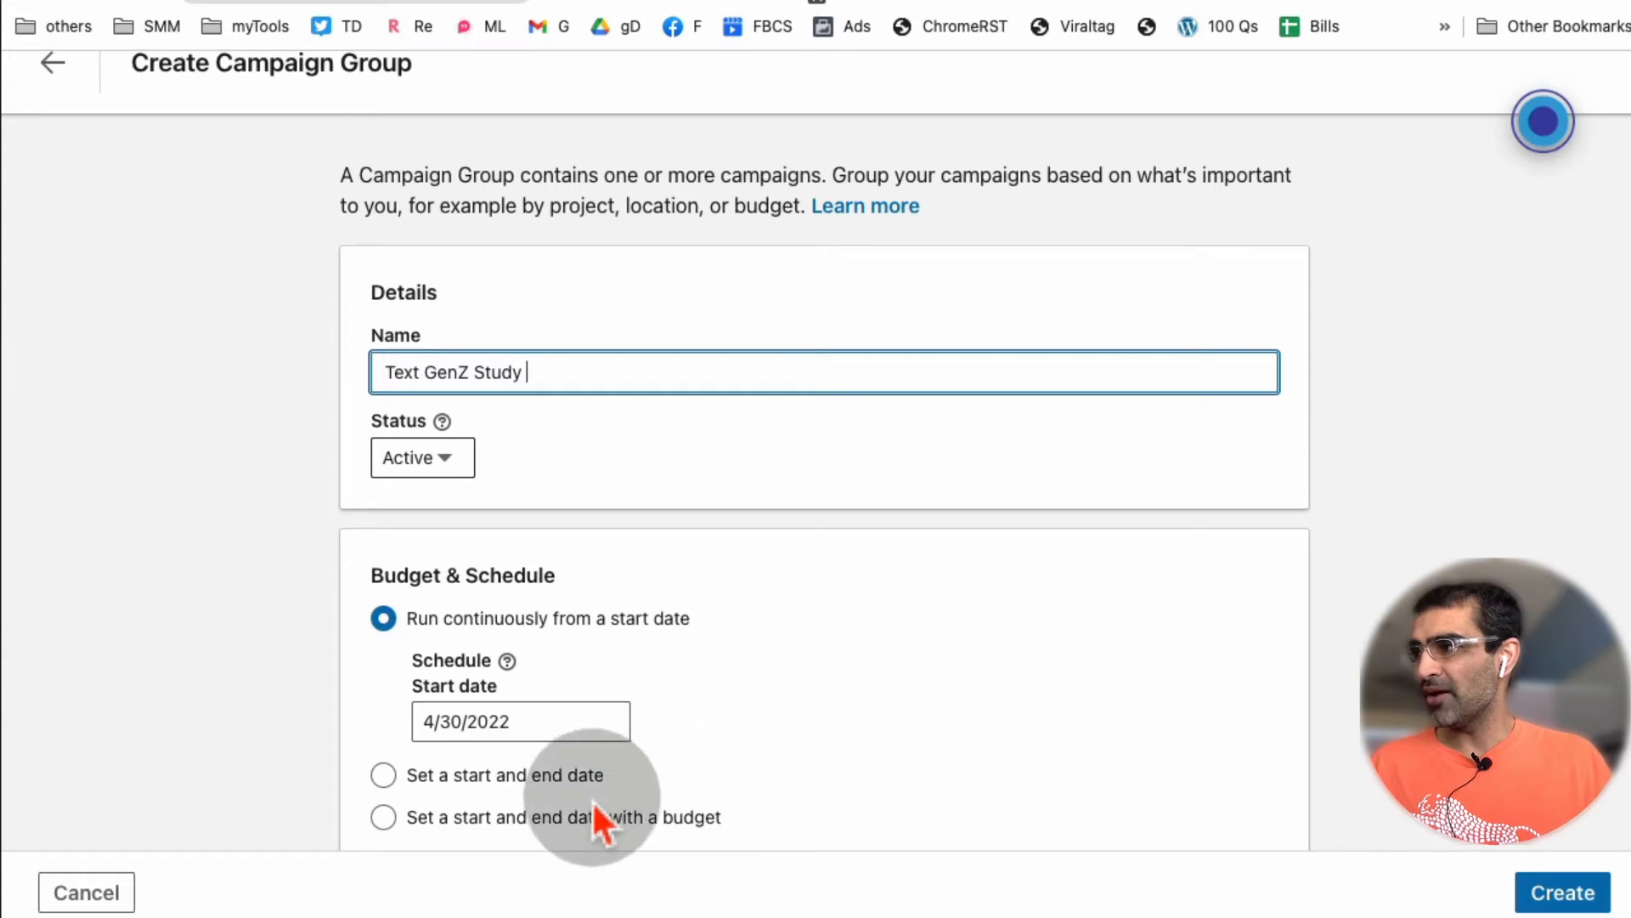
{"action": "left_click", "coordinate": [584, 777]}
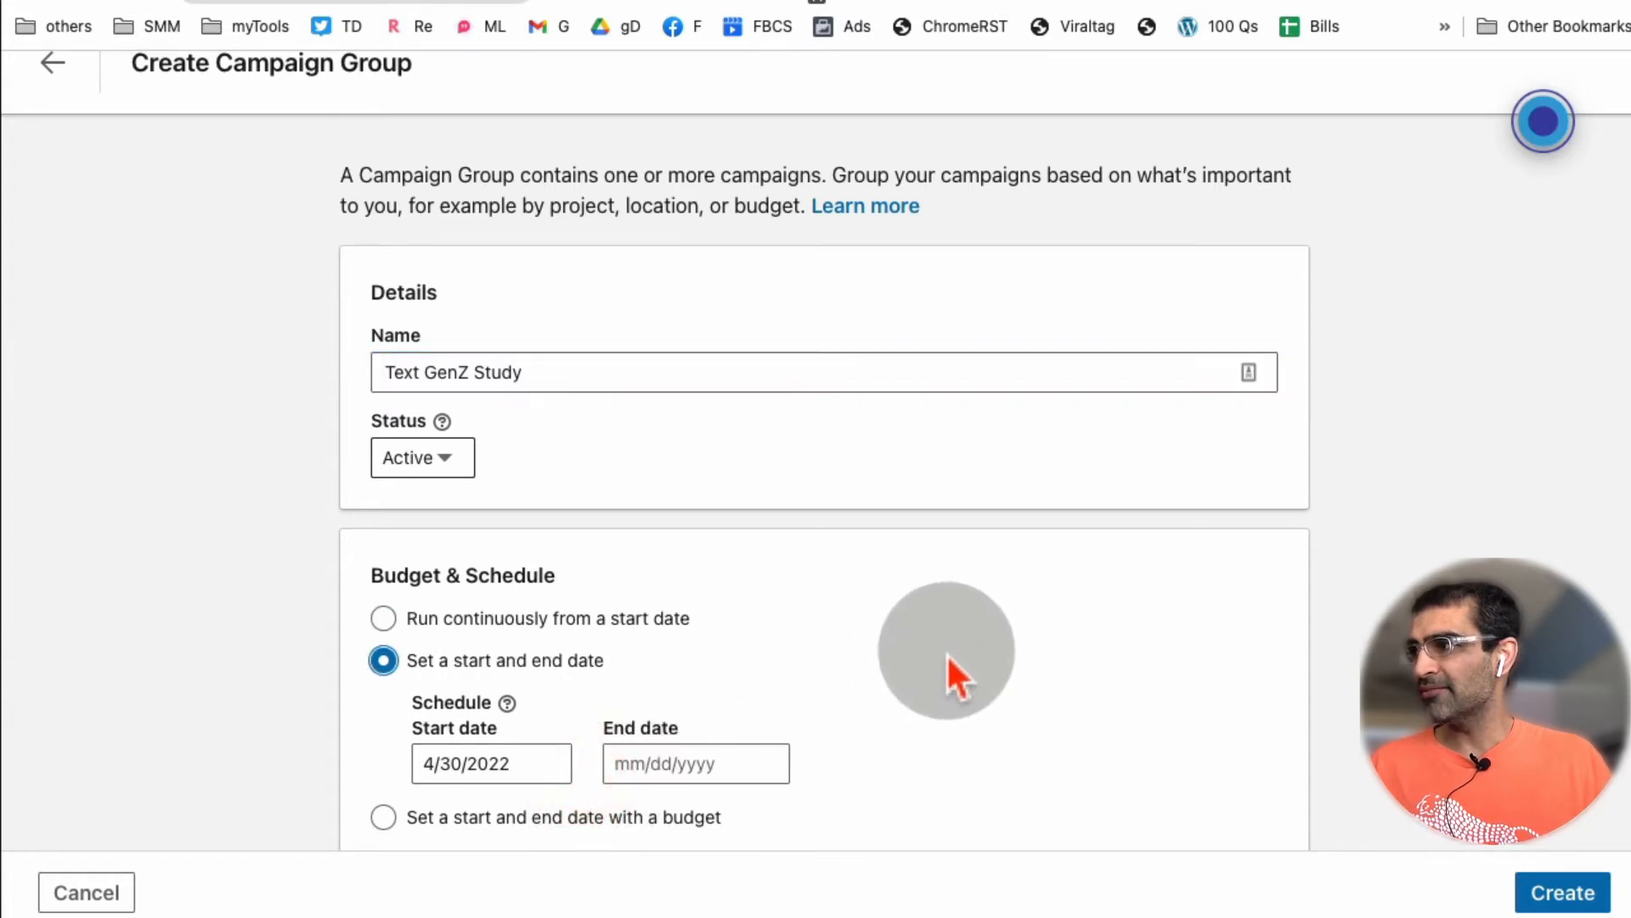
{"action": "left_click", "coordinate": [559, 768]}
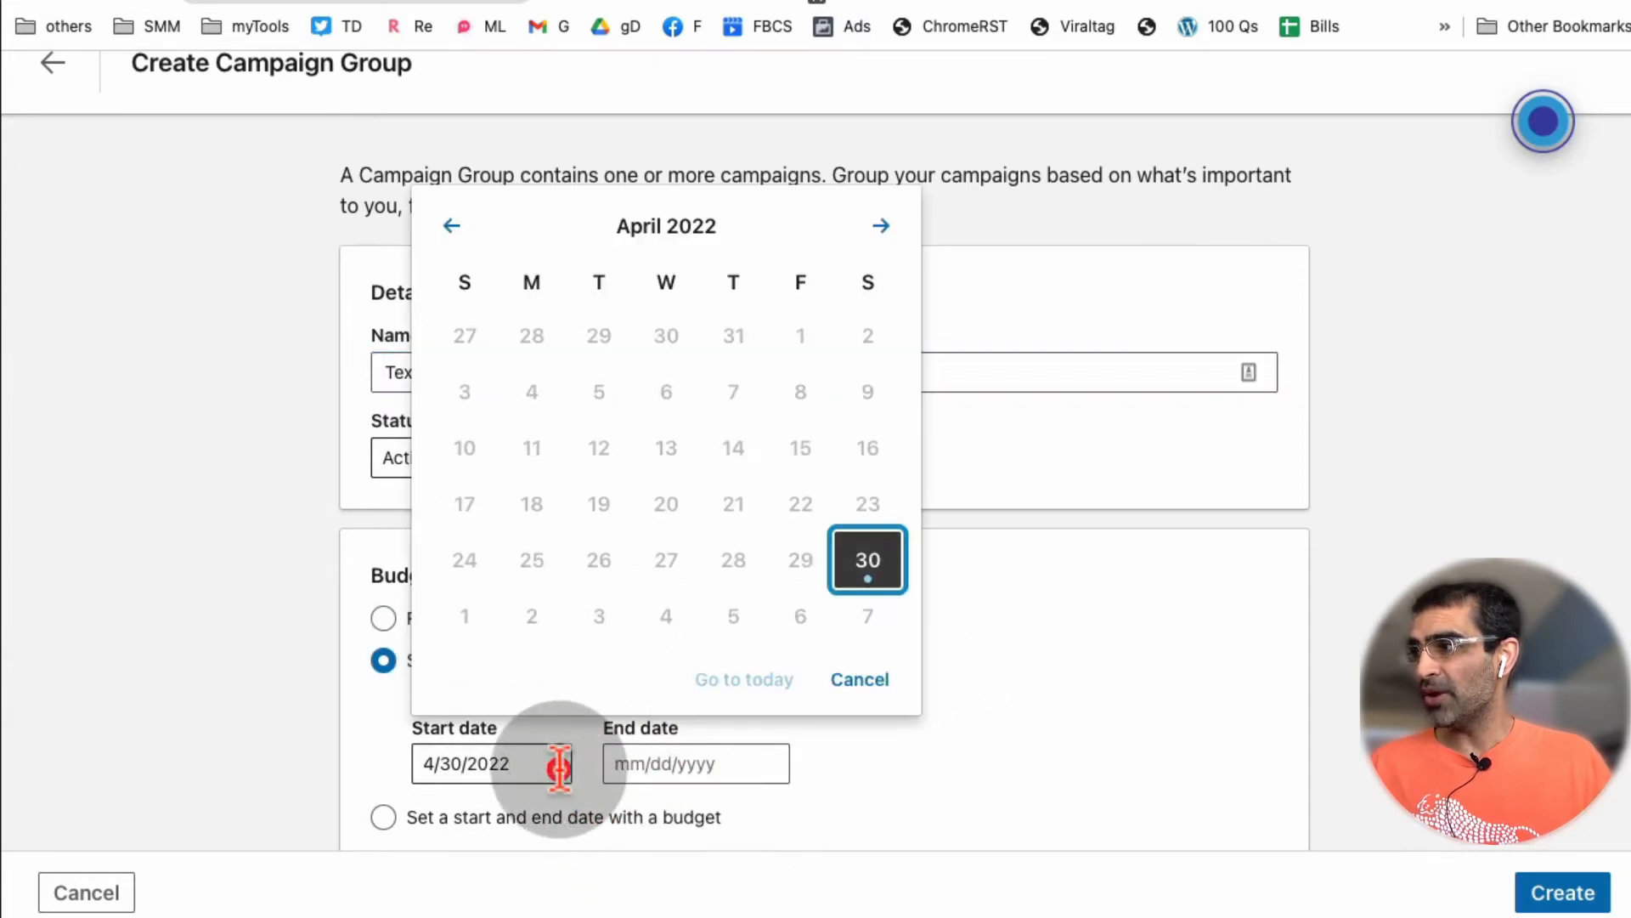
{"action": "left_click", "coordinate": [950, 783]}
{"action": "left_click", "coordinate": [702, 762]}
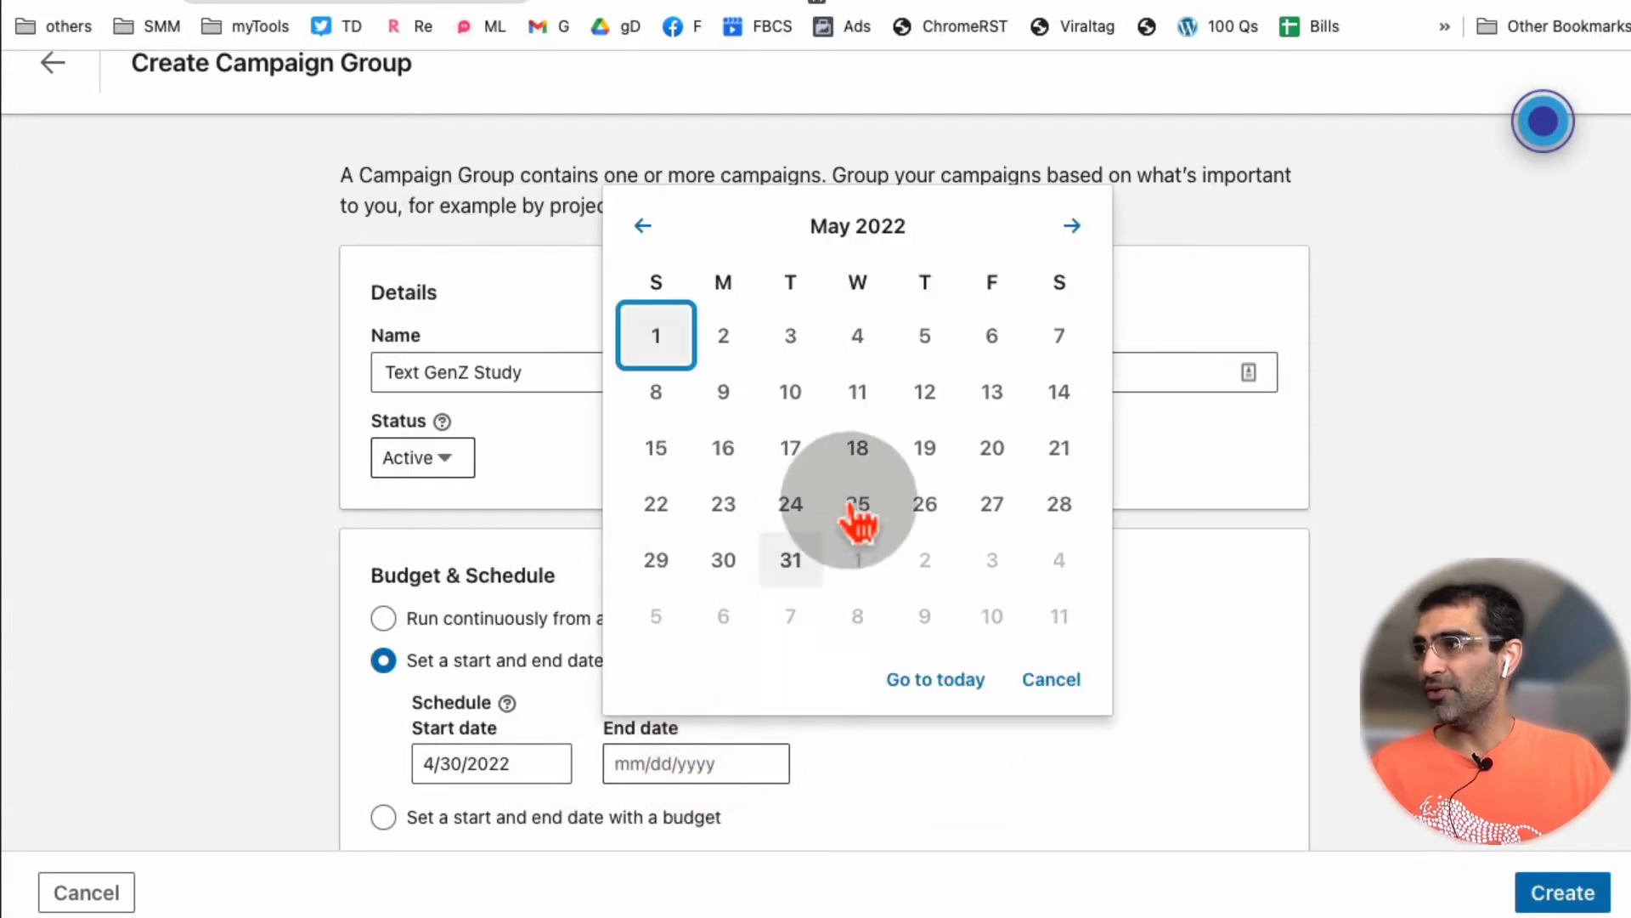
{"action": "left_click", "coordinate": [1057, 396]}
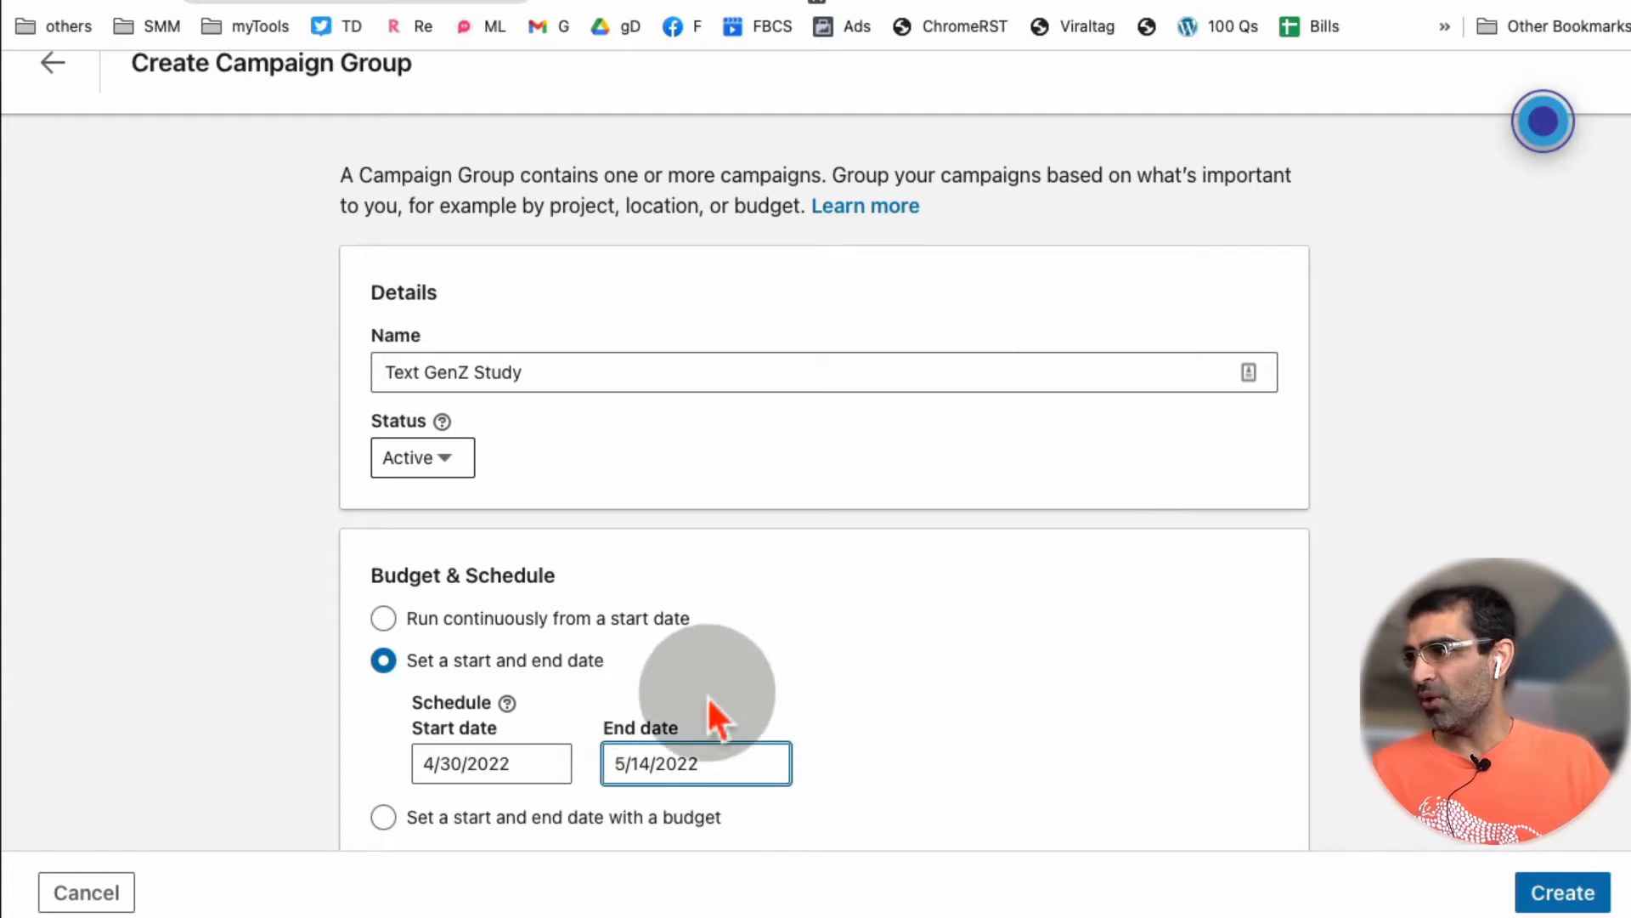
{"action": "left_click", "coordinate": [1577, 901]}
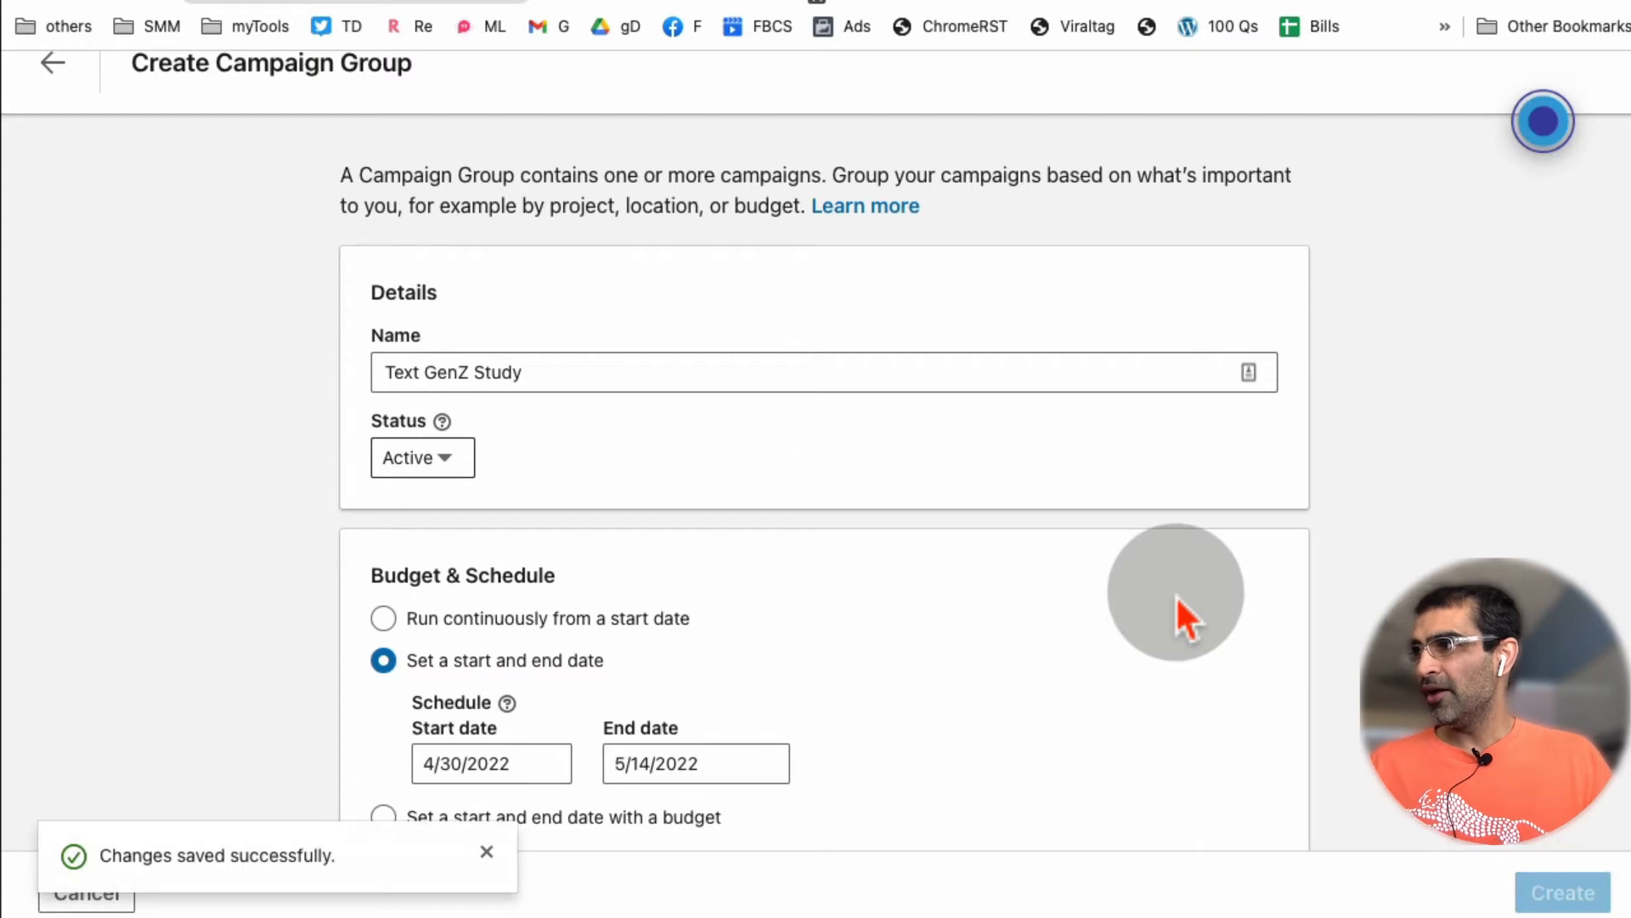
{"action": "scroll", "coordinate": [875, 709], "scroll_direction": "down", "scroll_amount": 2}
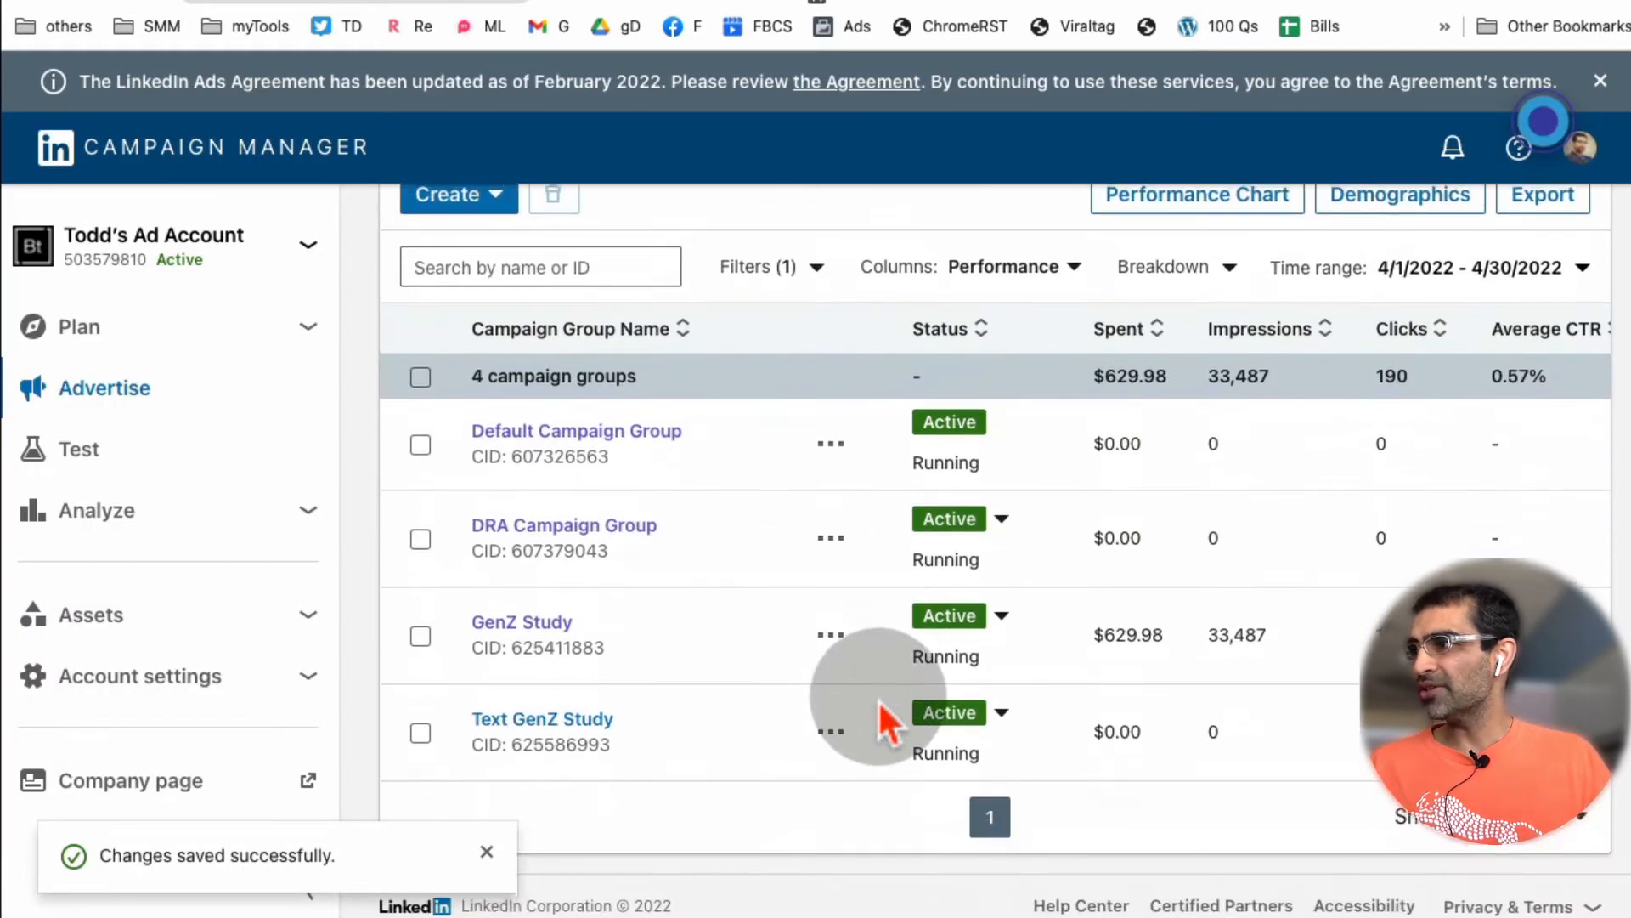
Dismiss the saved-changes notice and open the Text GenZ Study campaign group.
{"action": "left_click", "coordinate": [501, 853]}
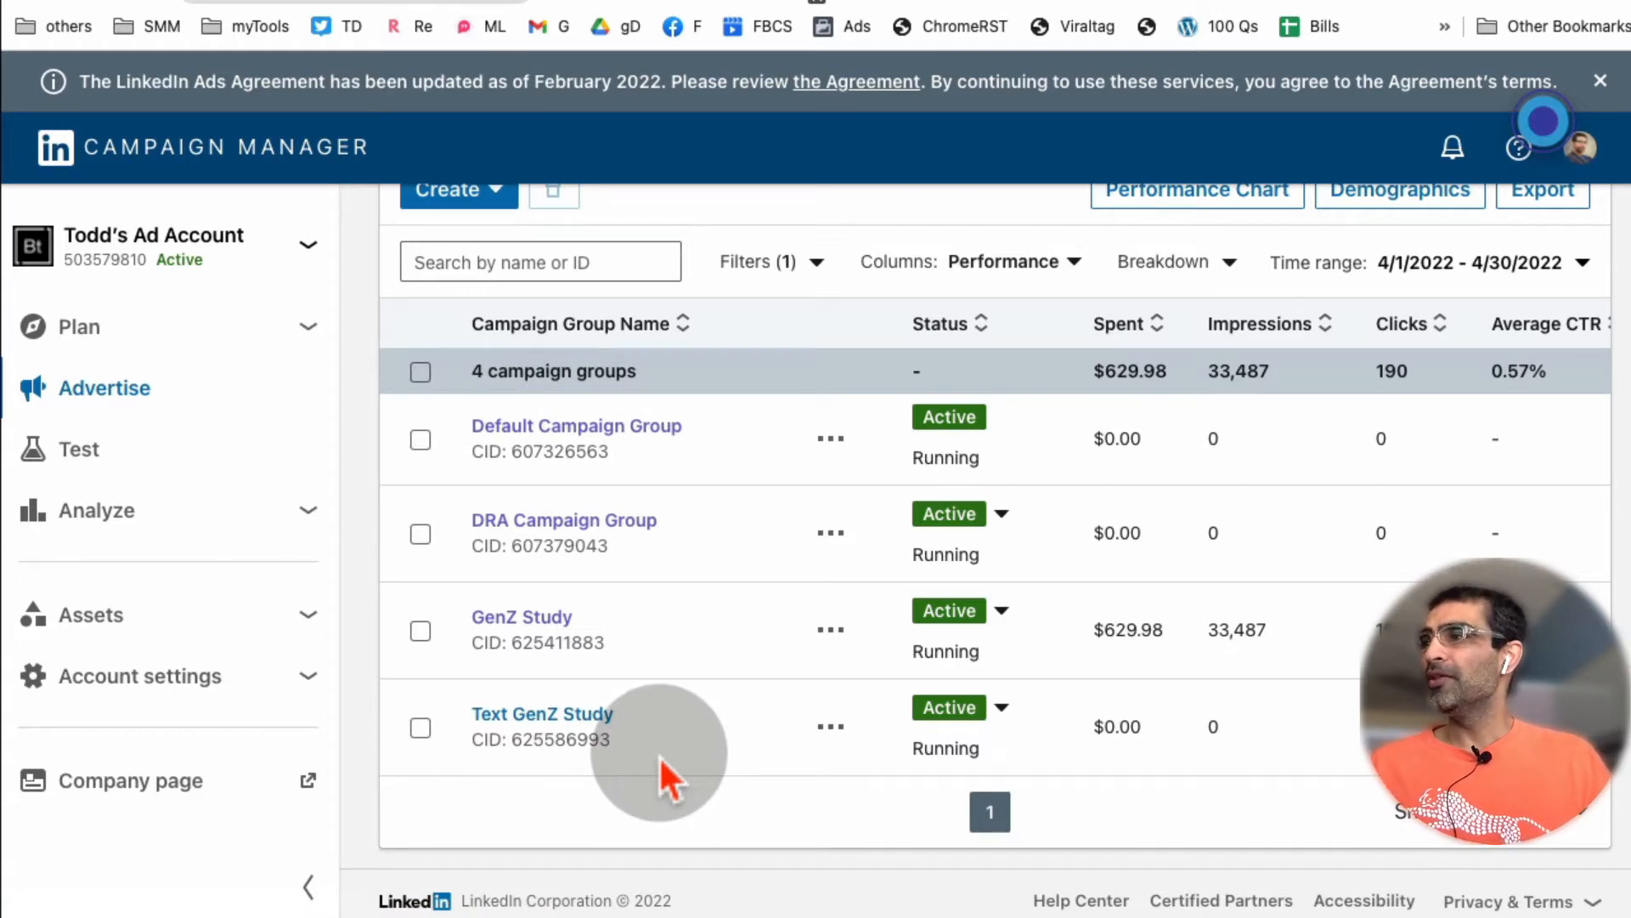
{"action": "scroll", "coordinate": [660, 755], "scroll_direction": "up", "scroll_amount": 2}
{"action": "scroll", "coordinate": [658, 759], "scroll_direction": "down", "scroll_amount": 2}
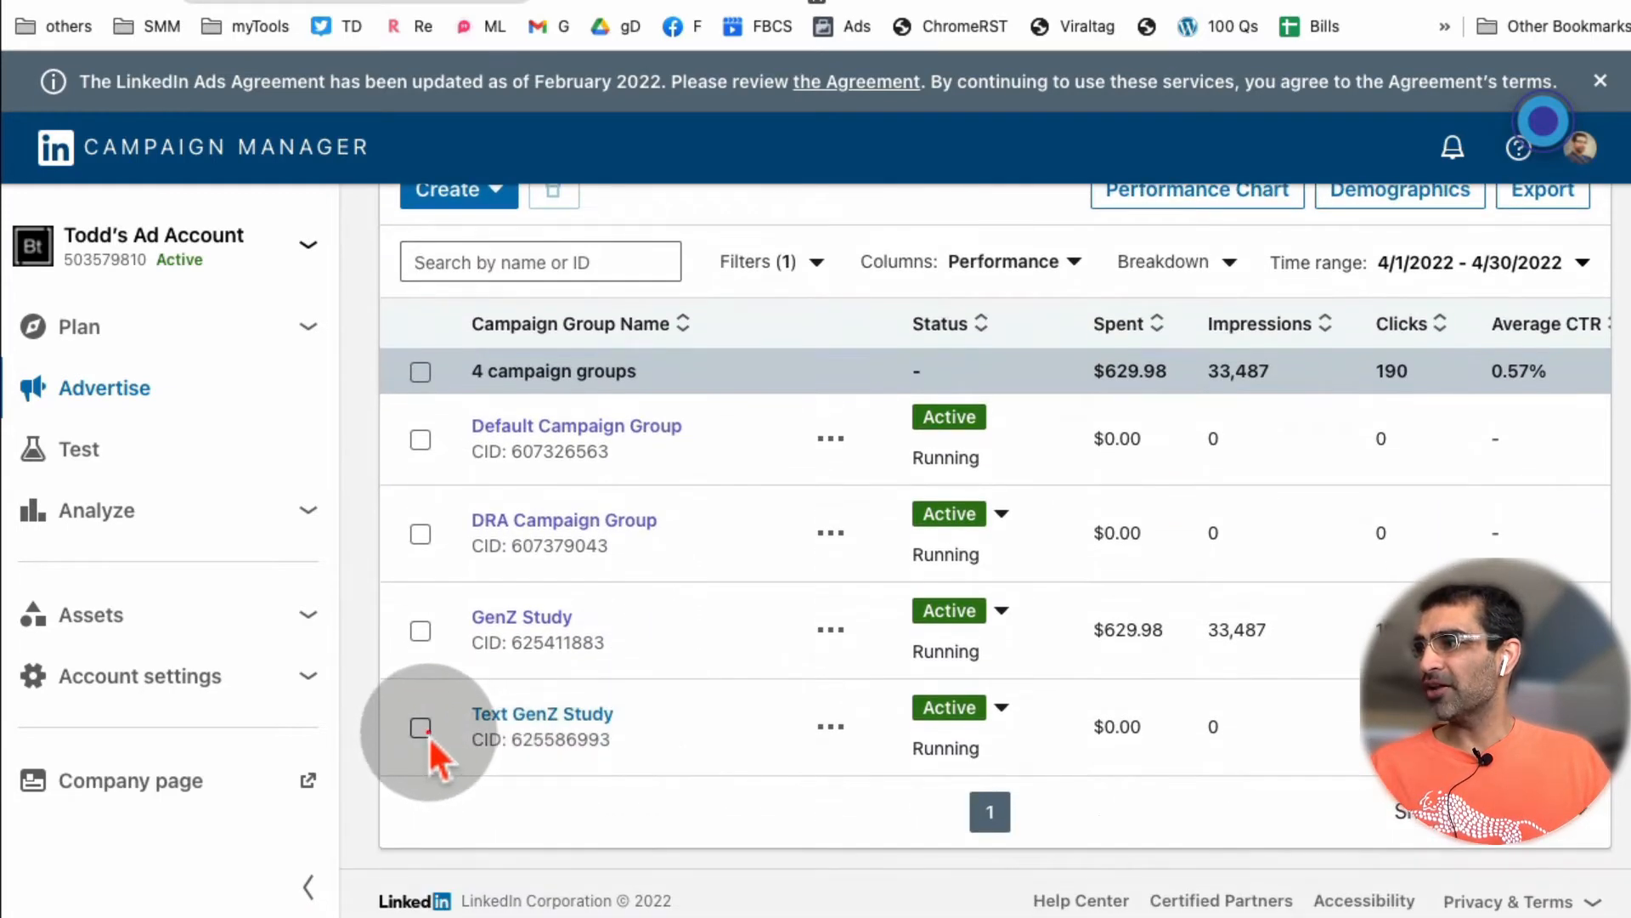
{"action": "left_click", "coordinate": [421, 728]}
{"action": "left_click", "coordinate": [559, 714]}
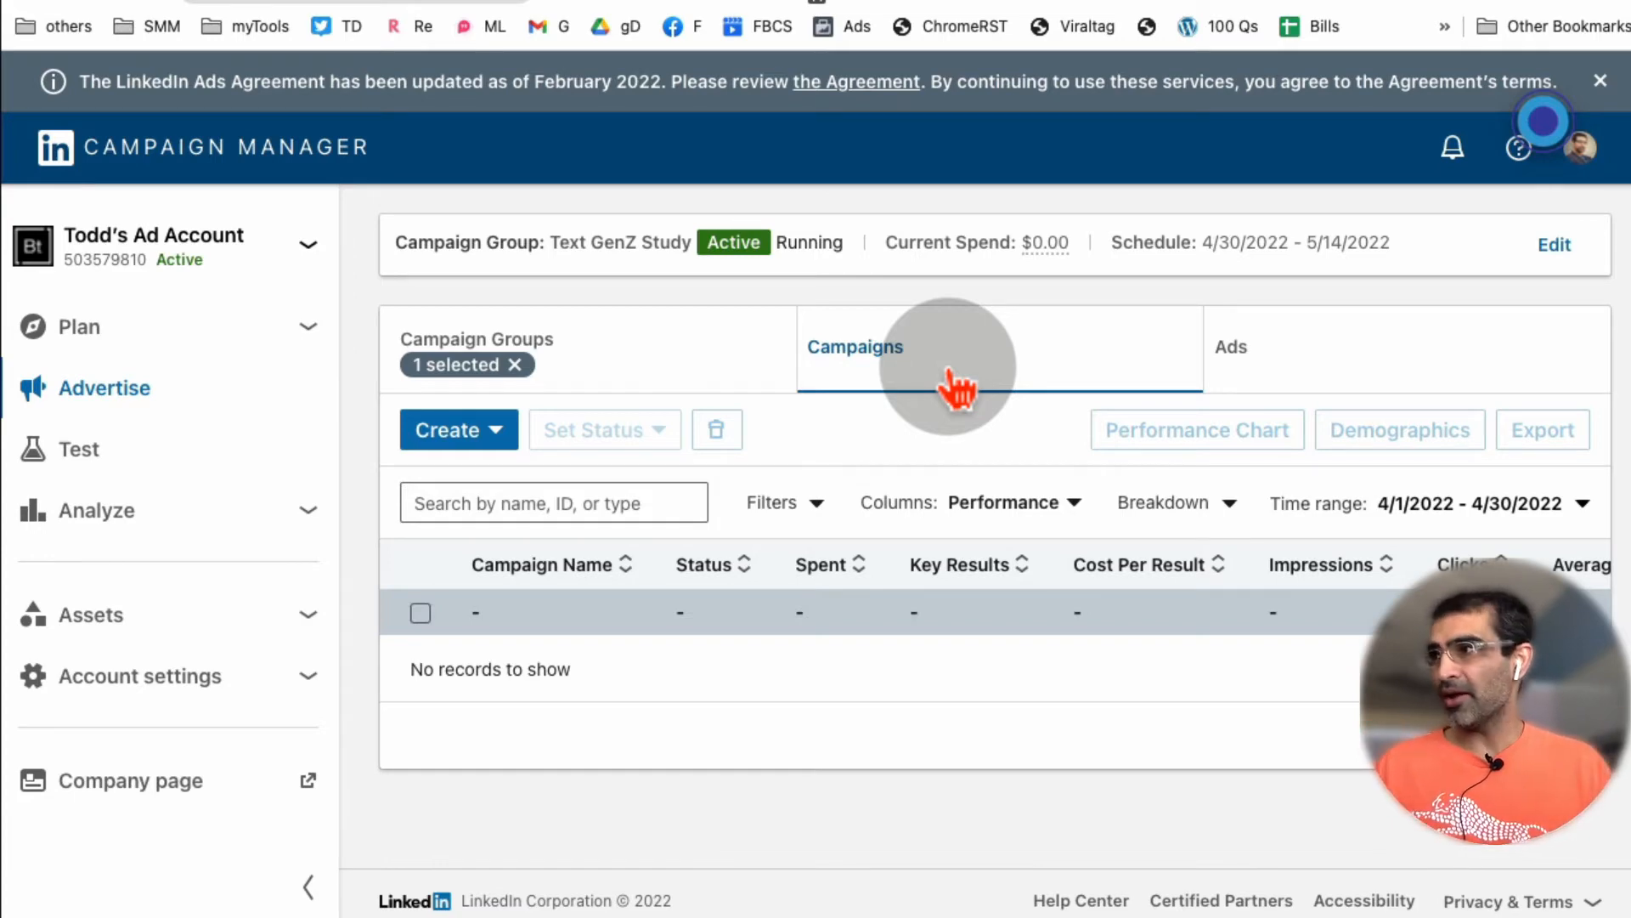
Create a new campaign in the Text GenZ Study group and continue to the campaign setup.
{"action": "left_click", "coordinate": [489, 429]}
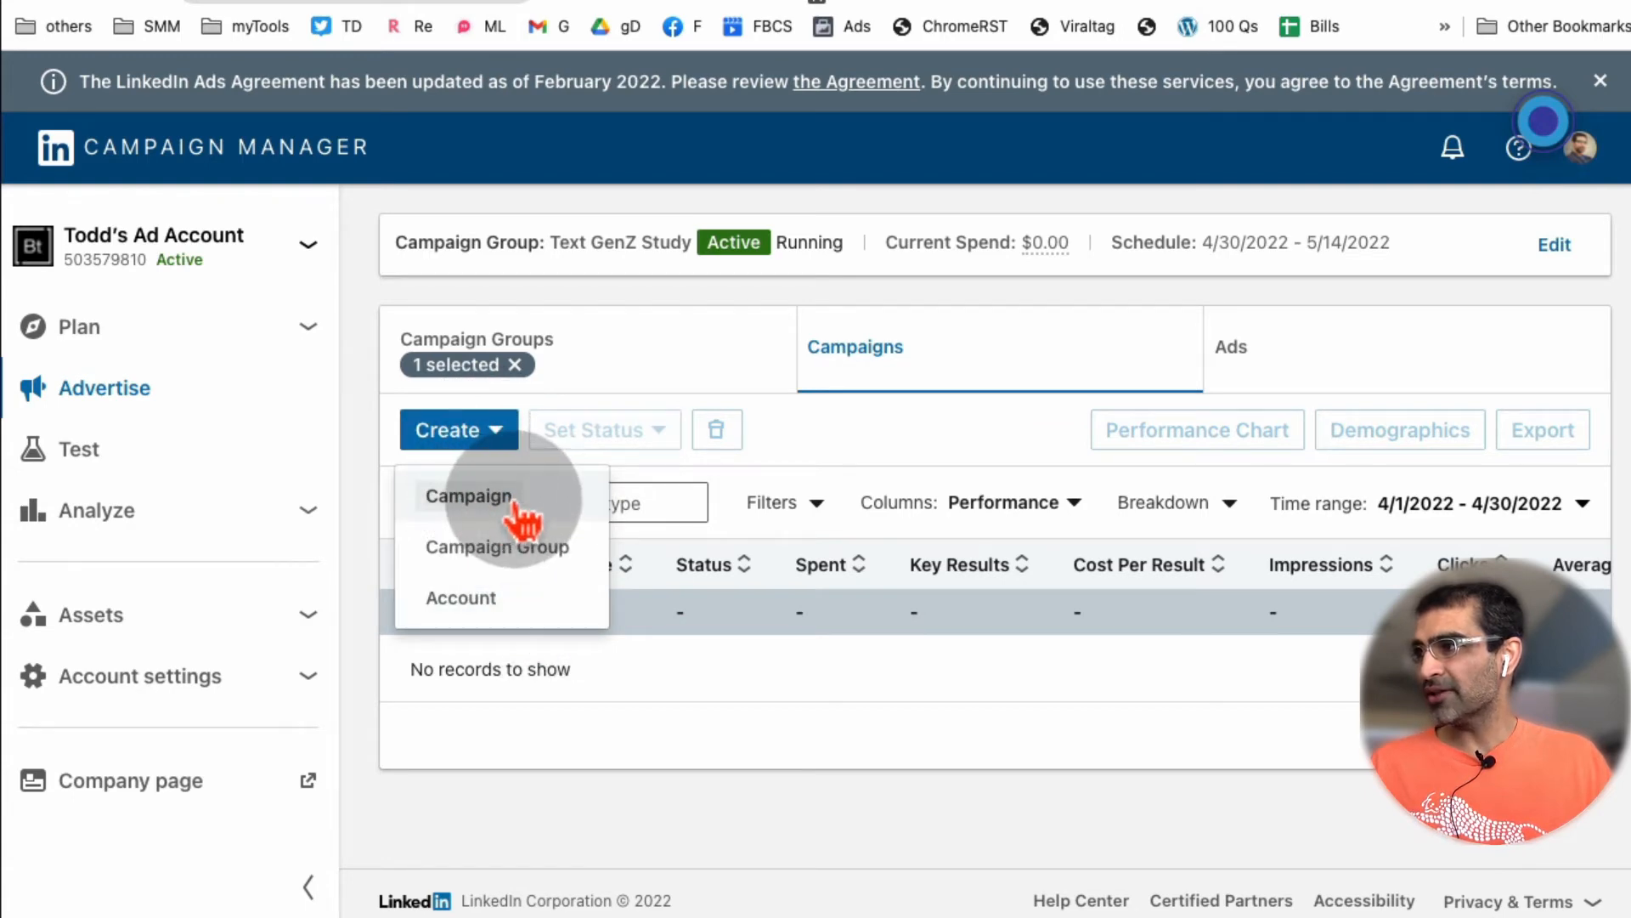
{"action": "left_click", "coordinate": [476, 497]}
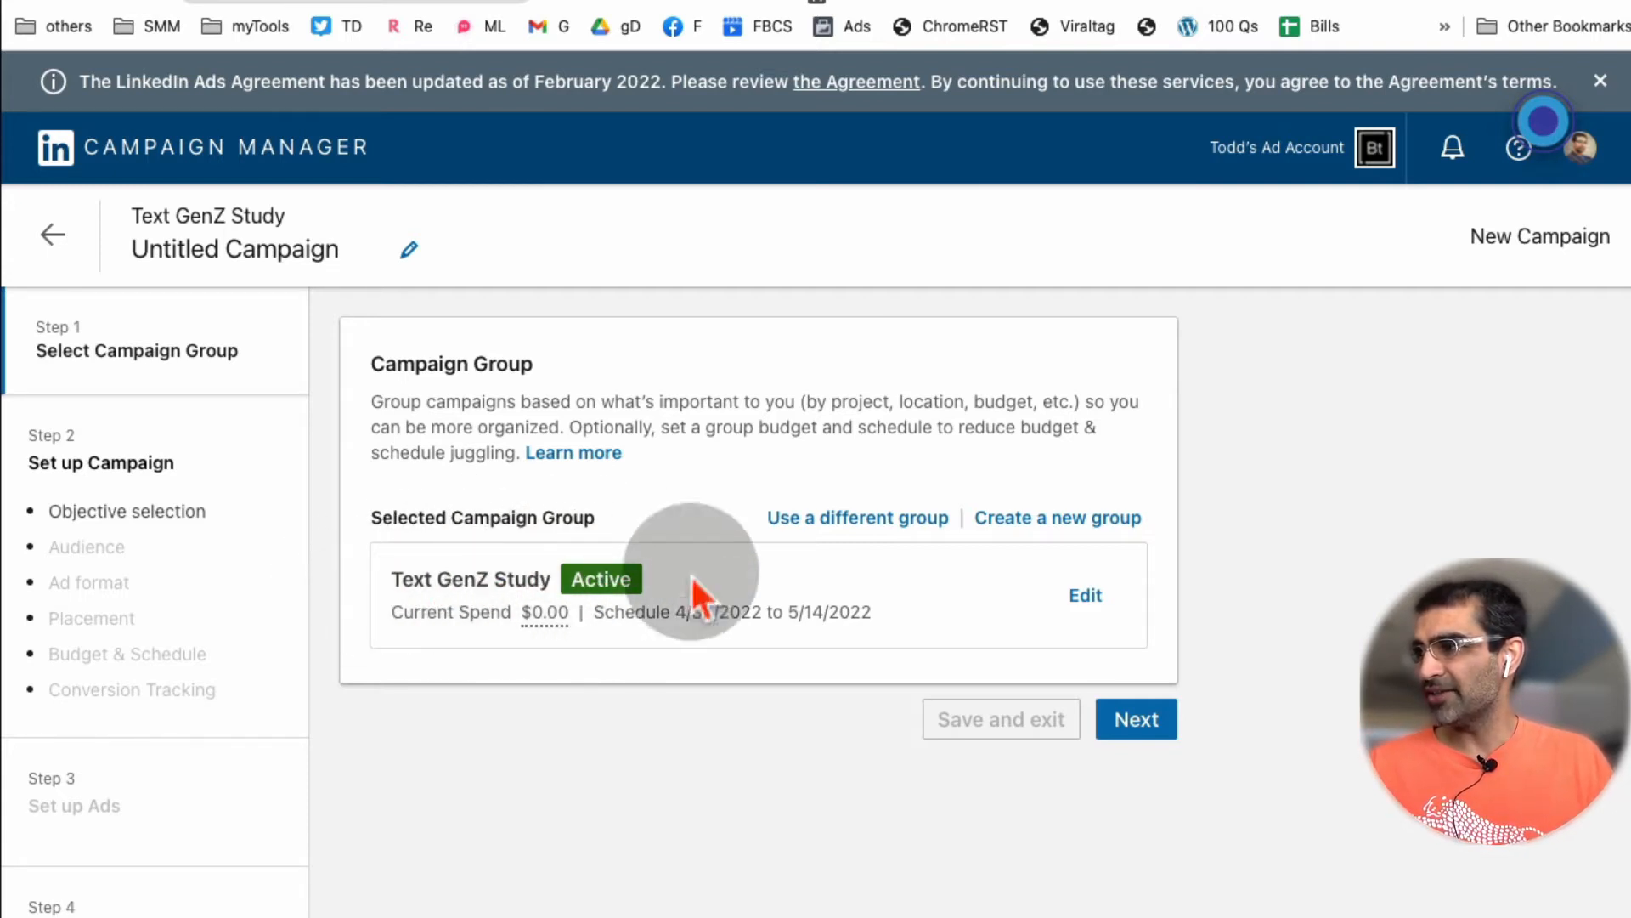
{"action": "left_click", "coordinate": [1166, 729]}
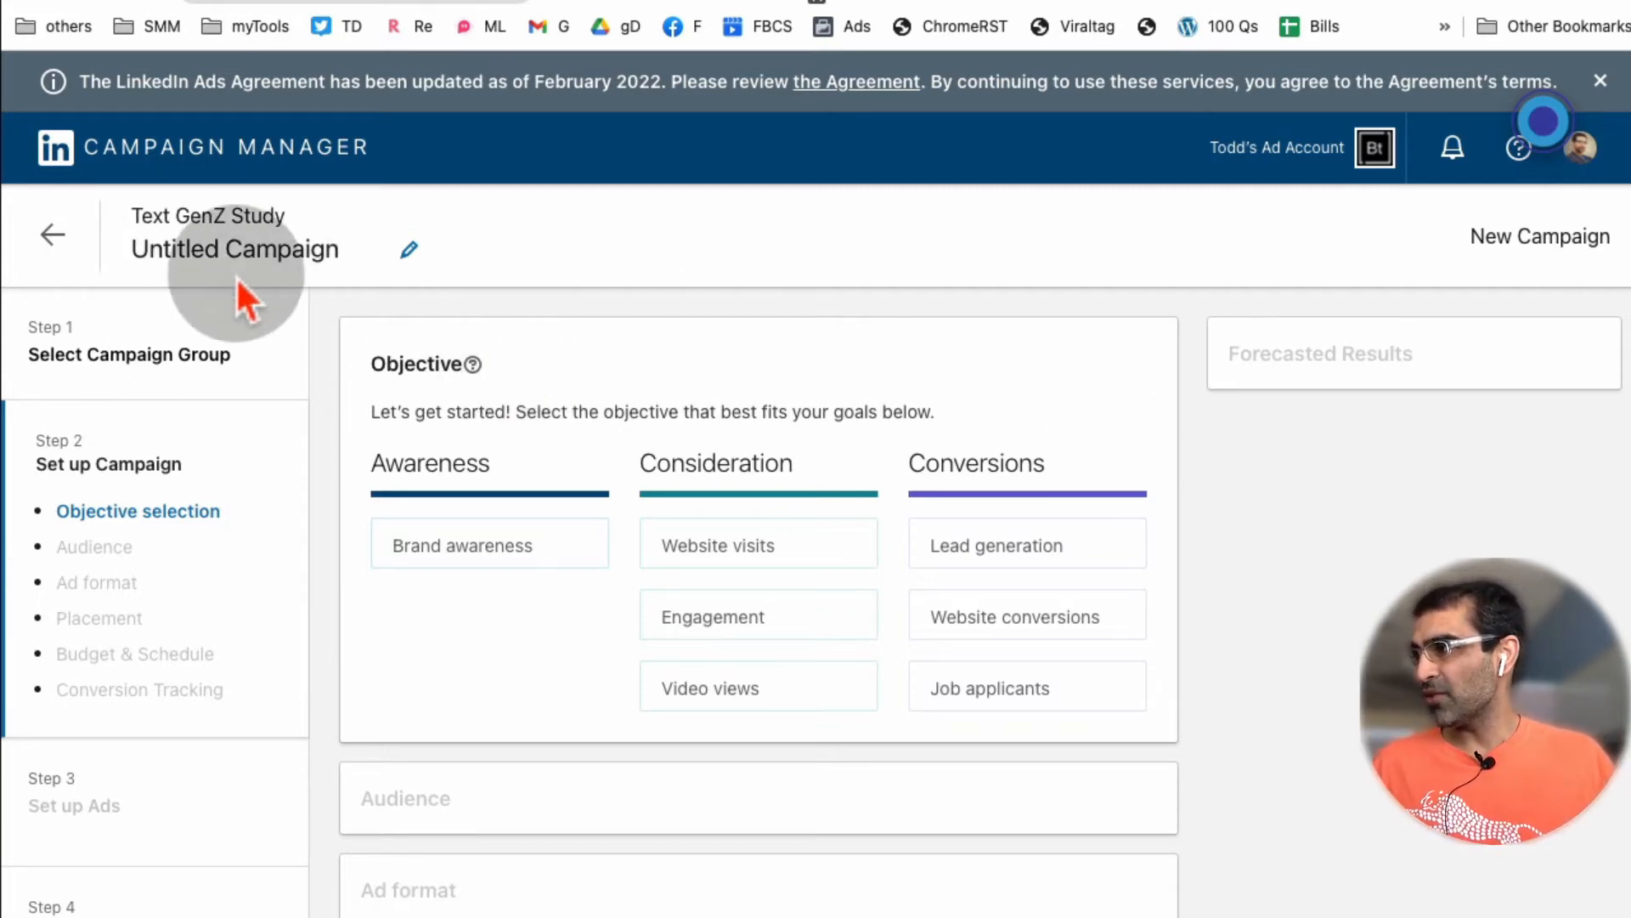
Rename the untitled campaign as "genz study - CMO".
{"action": "left_click", "coordinate": [410, 248]}
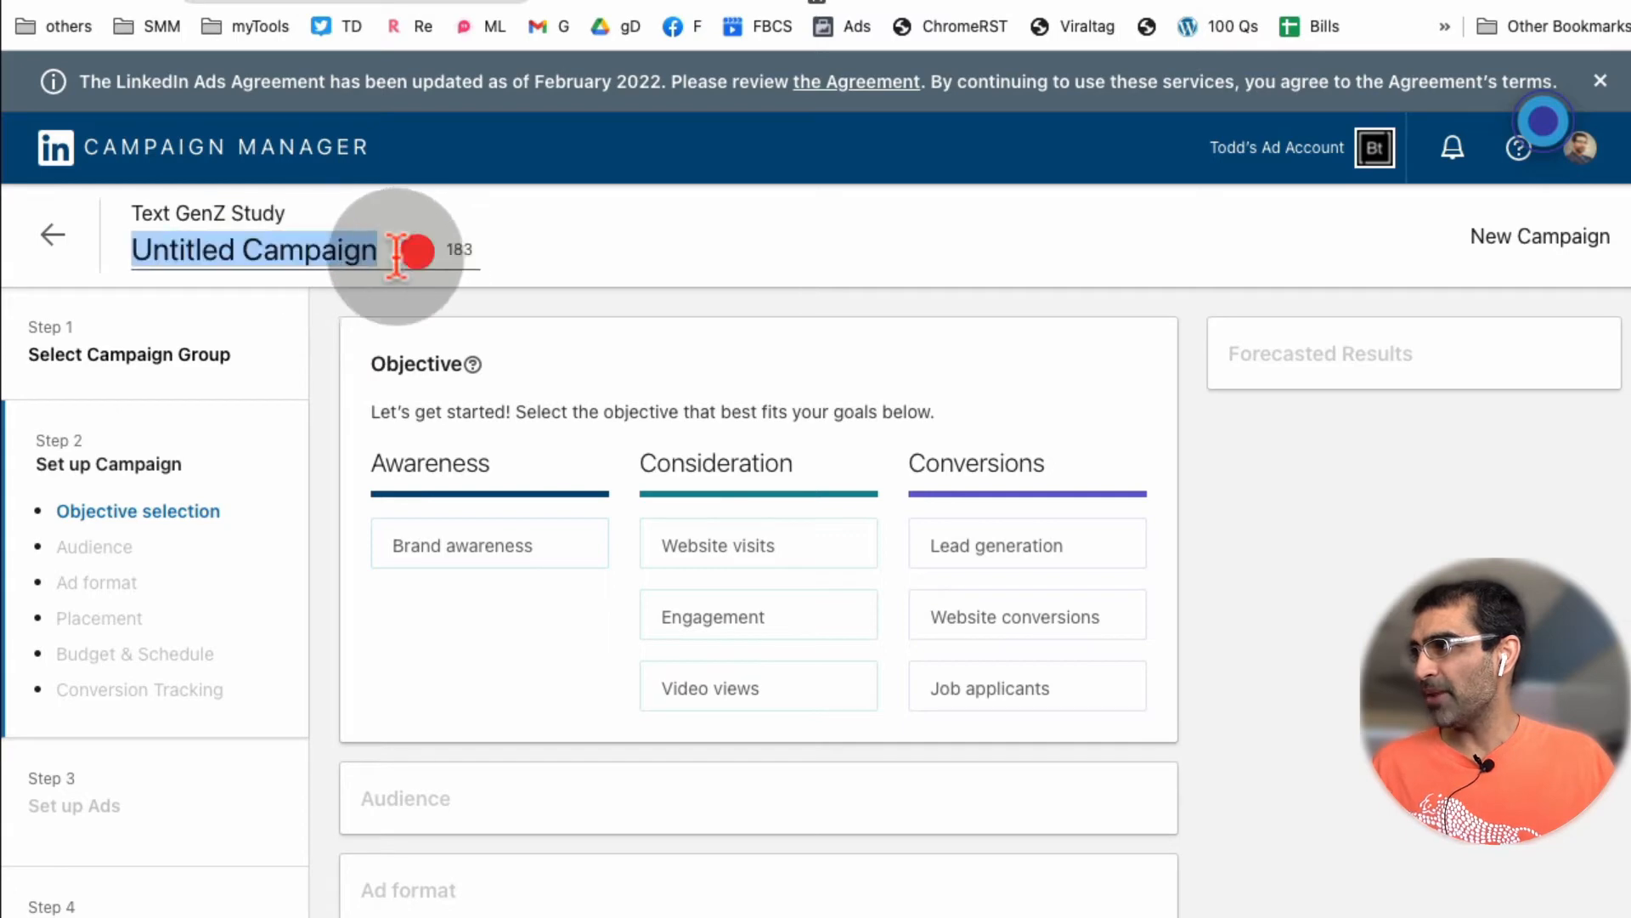
{"action": "type", "text": "genz study - CMO"}
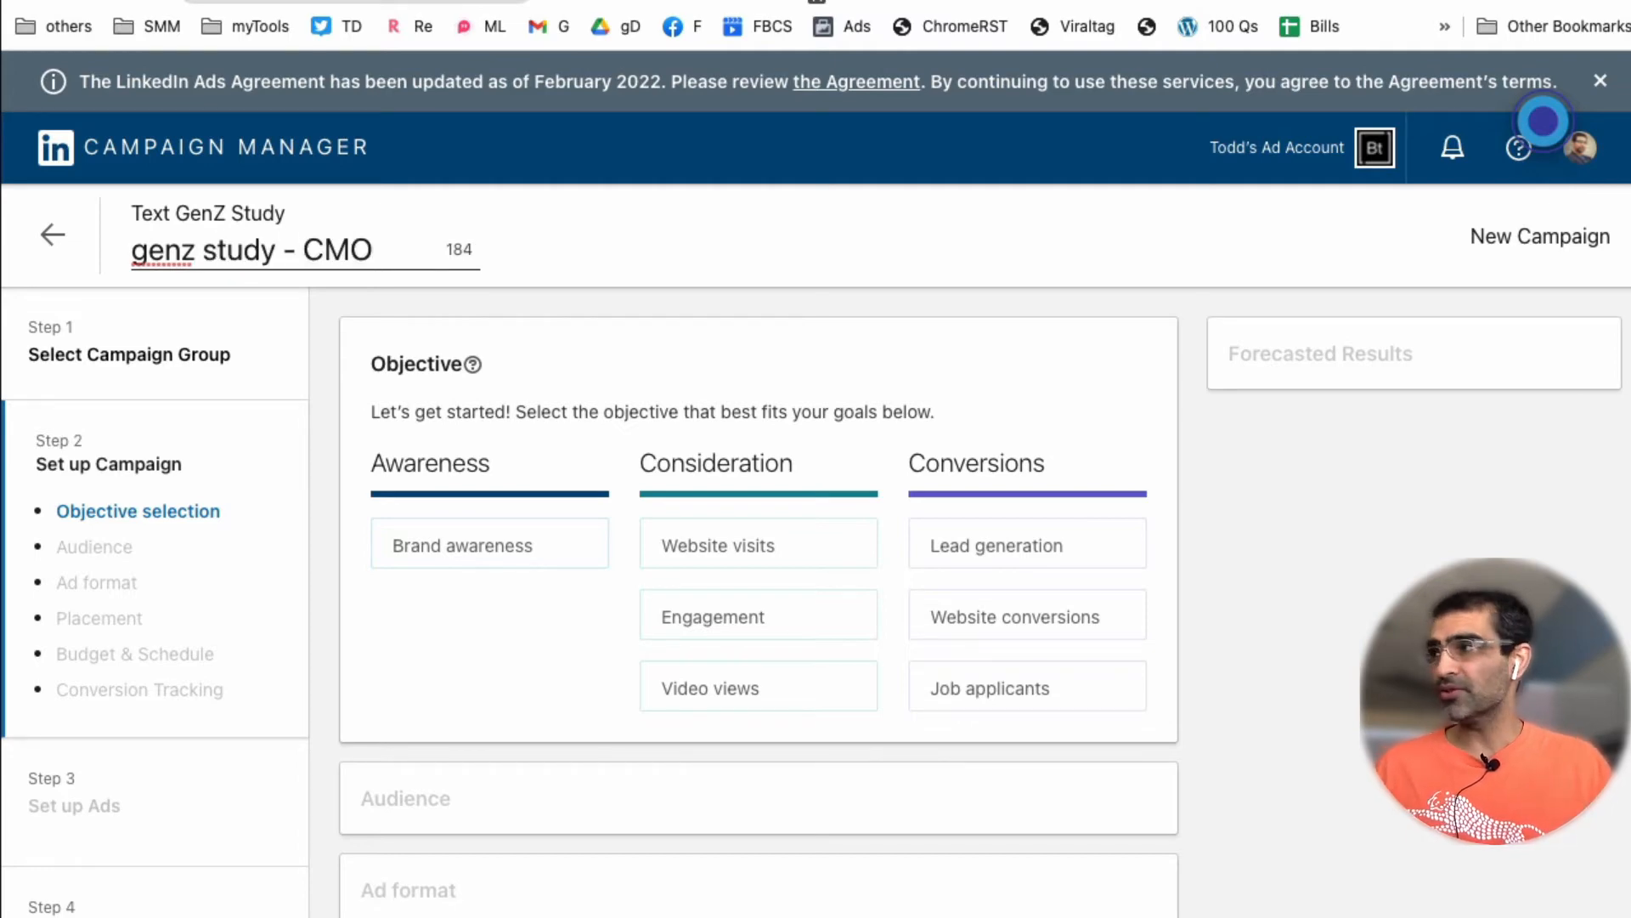
{"action": "left_click", "coordinate": [538, 284]}
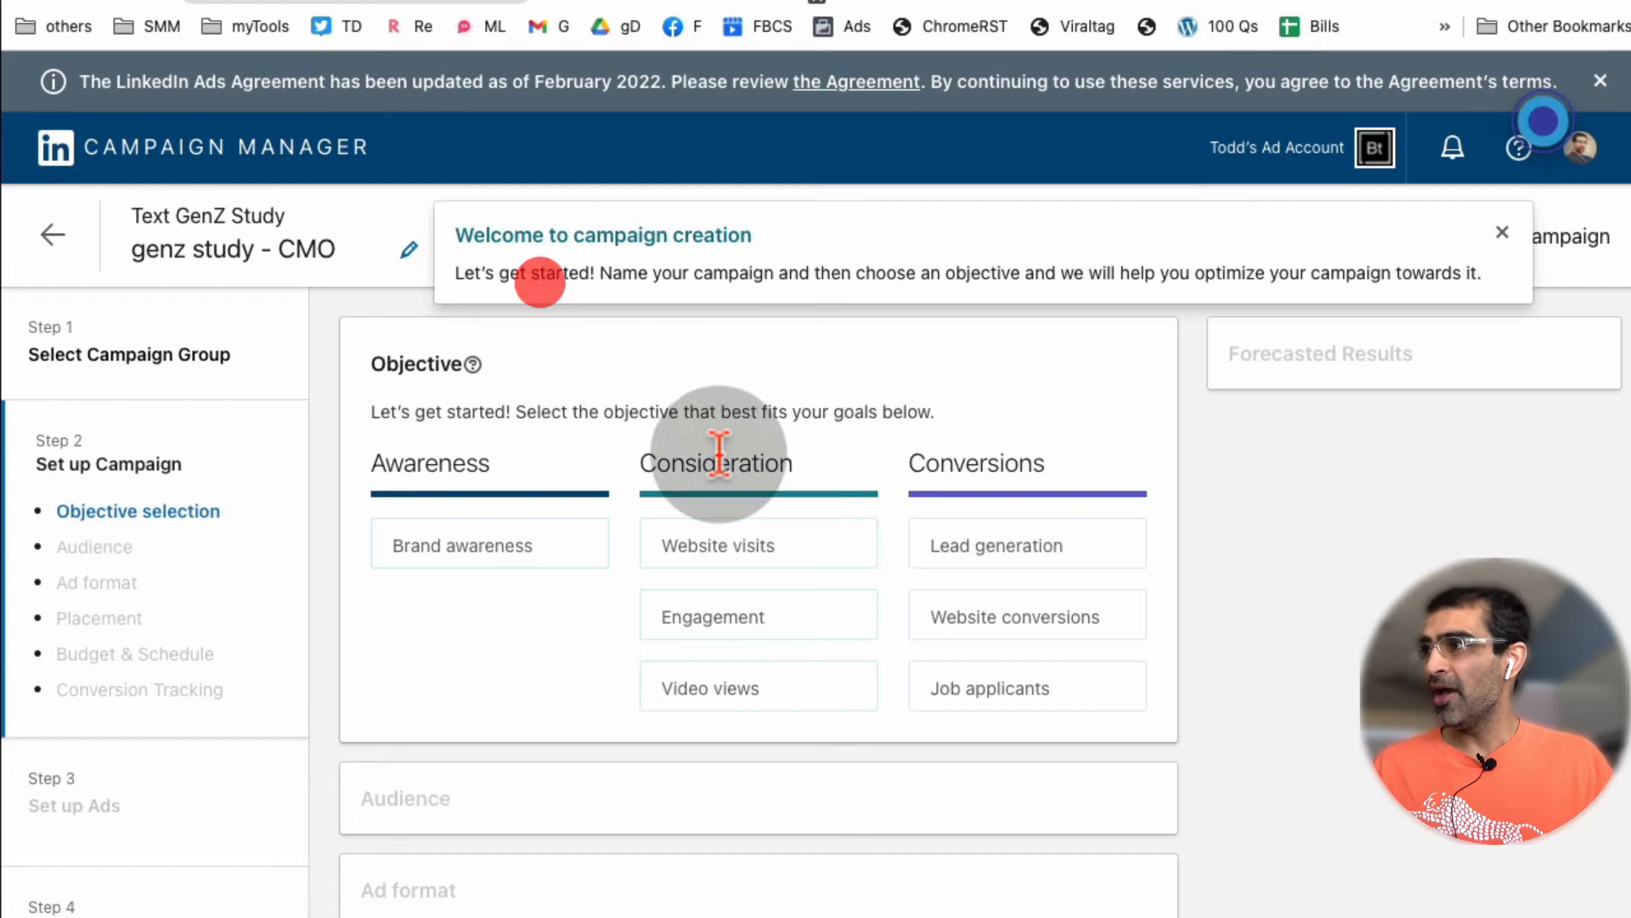
{"action": "left_click", "coordinate": [1053, 398]}
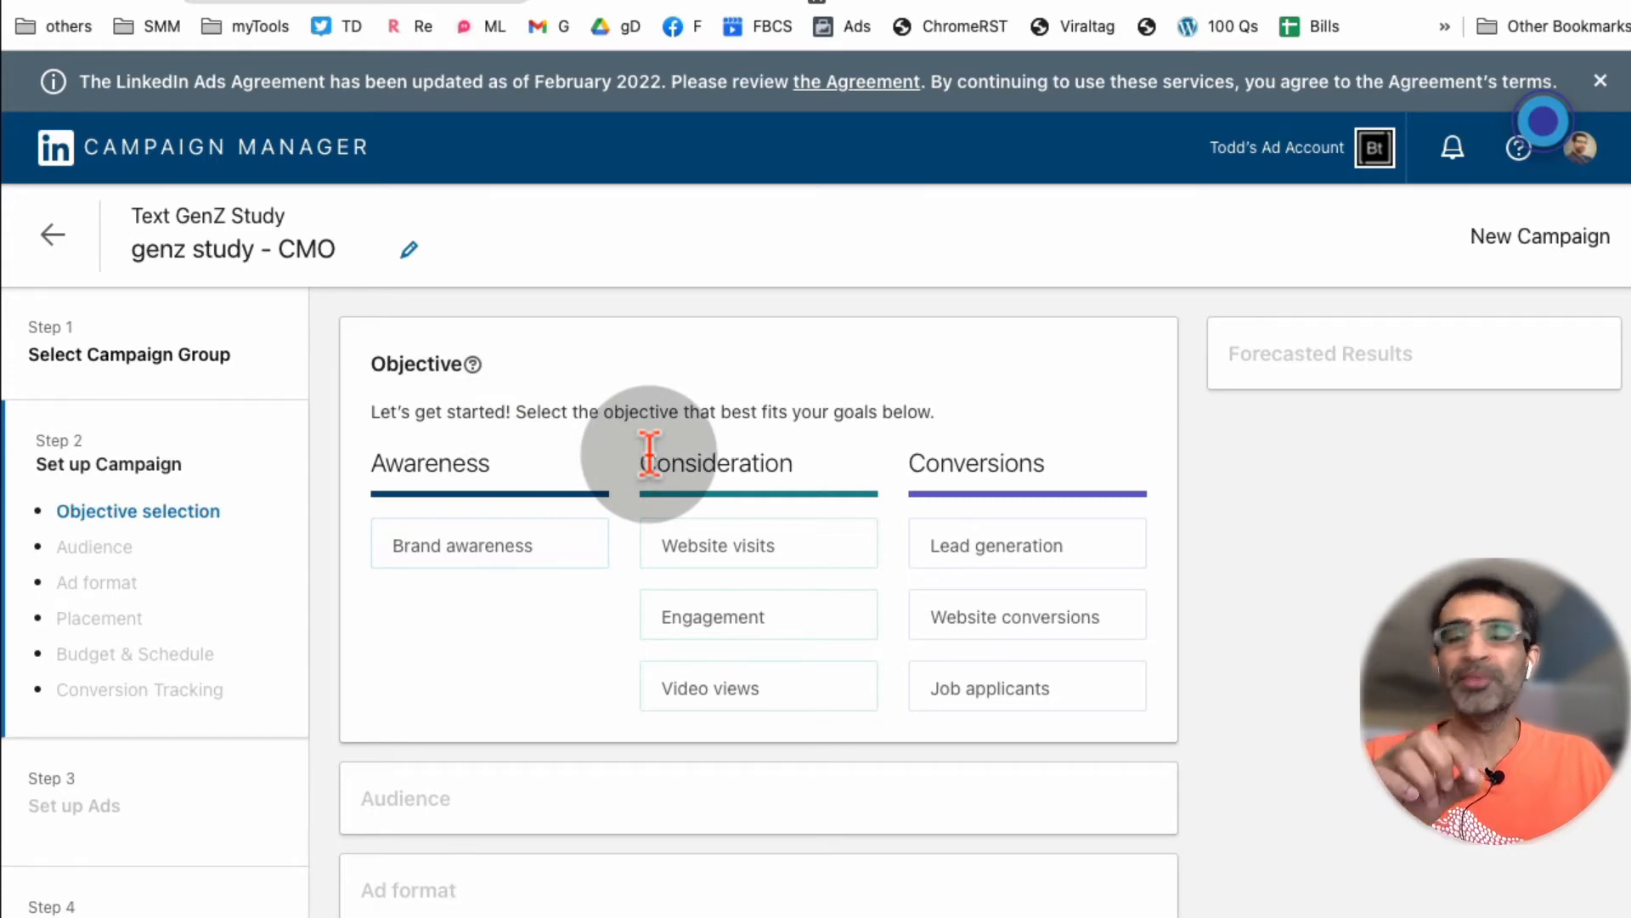
Review the descriptions of the available campaign objectives and choose Website visits as the objective.
{"action": "mouse_move", "coordinate": [499, 550]}
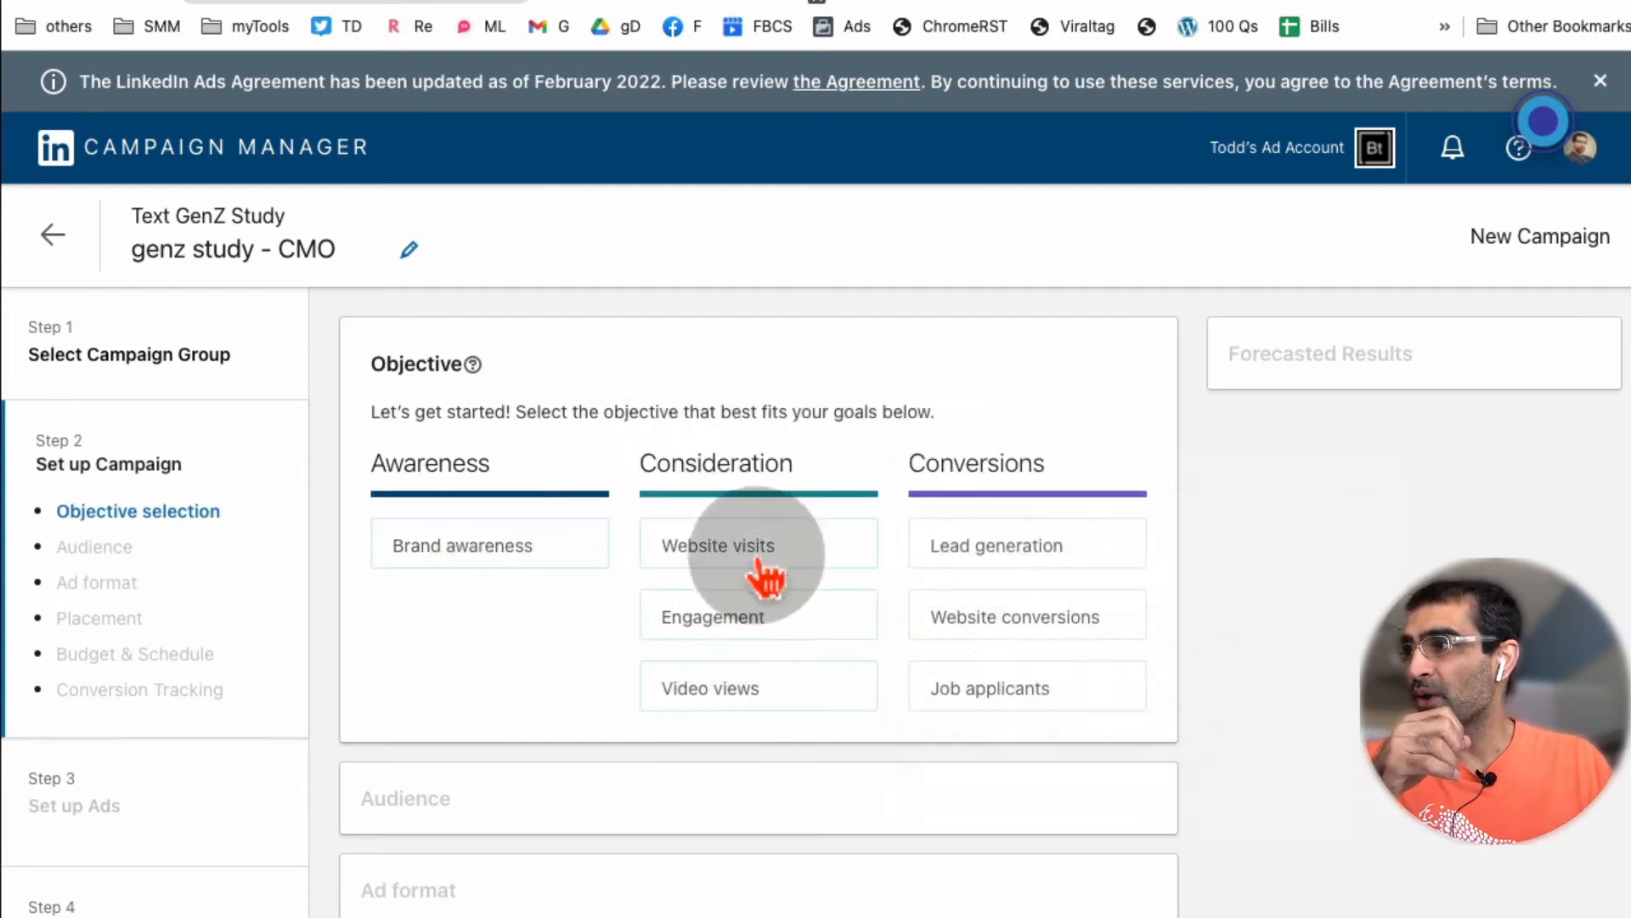
{"action": "mouse_move", "coordinate": [777, 631]}
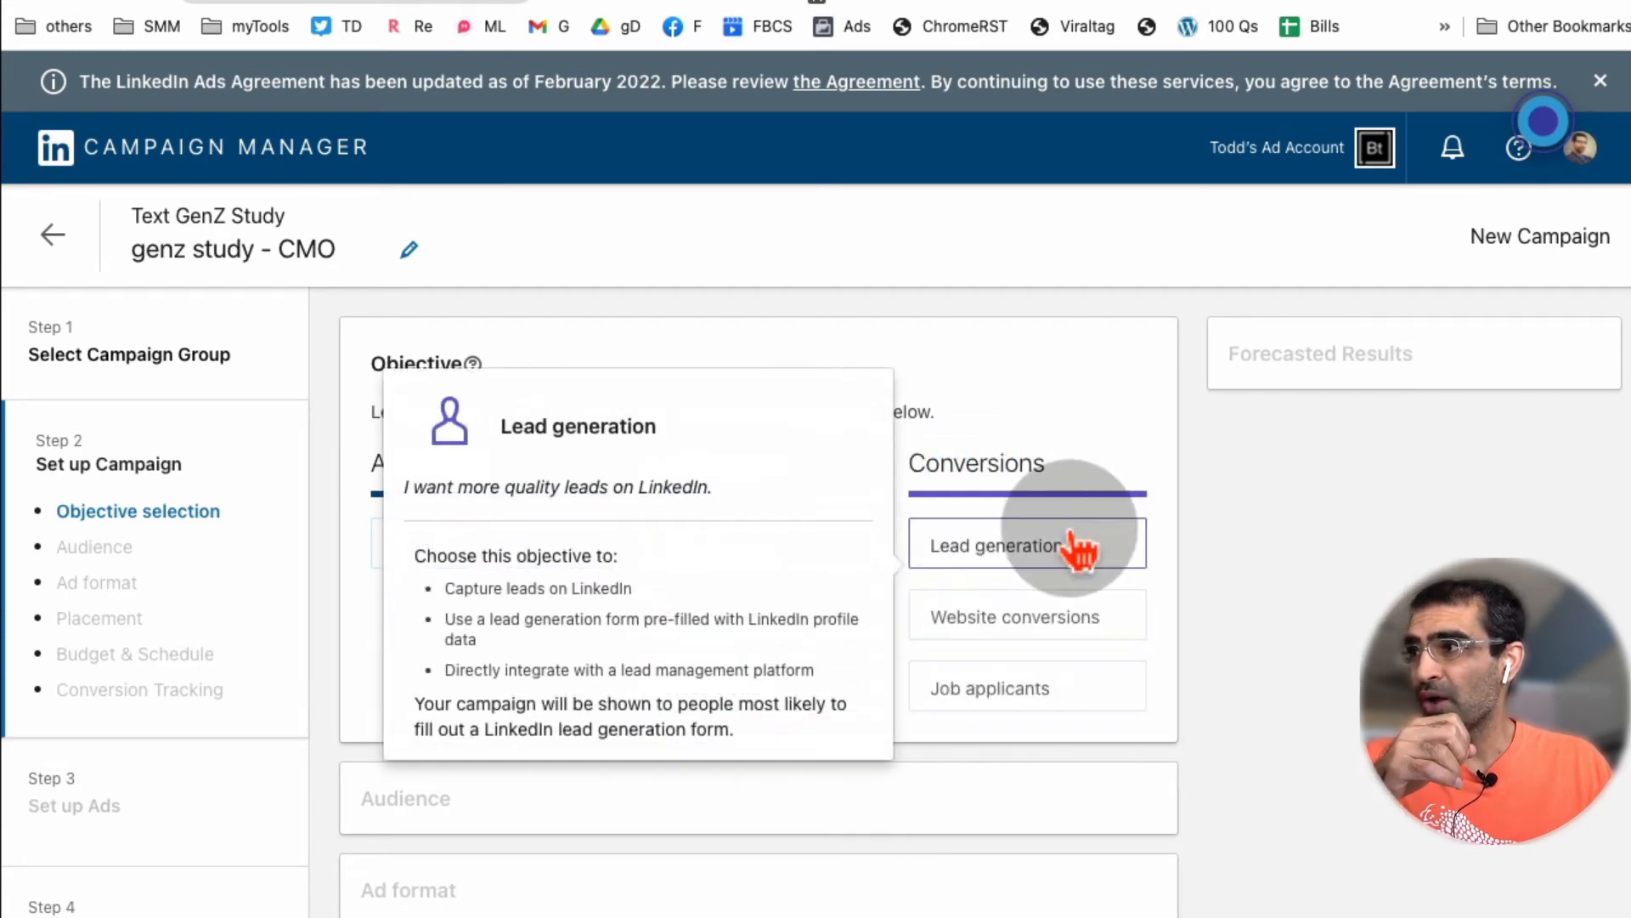
{"action": "mouse_move", "coordinate": [1080, 620]}
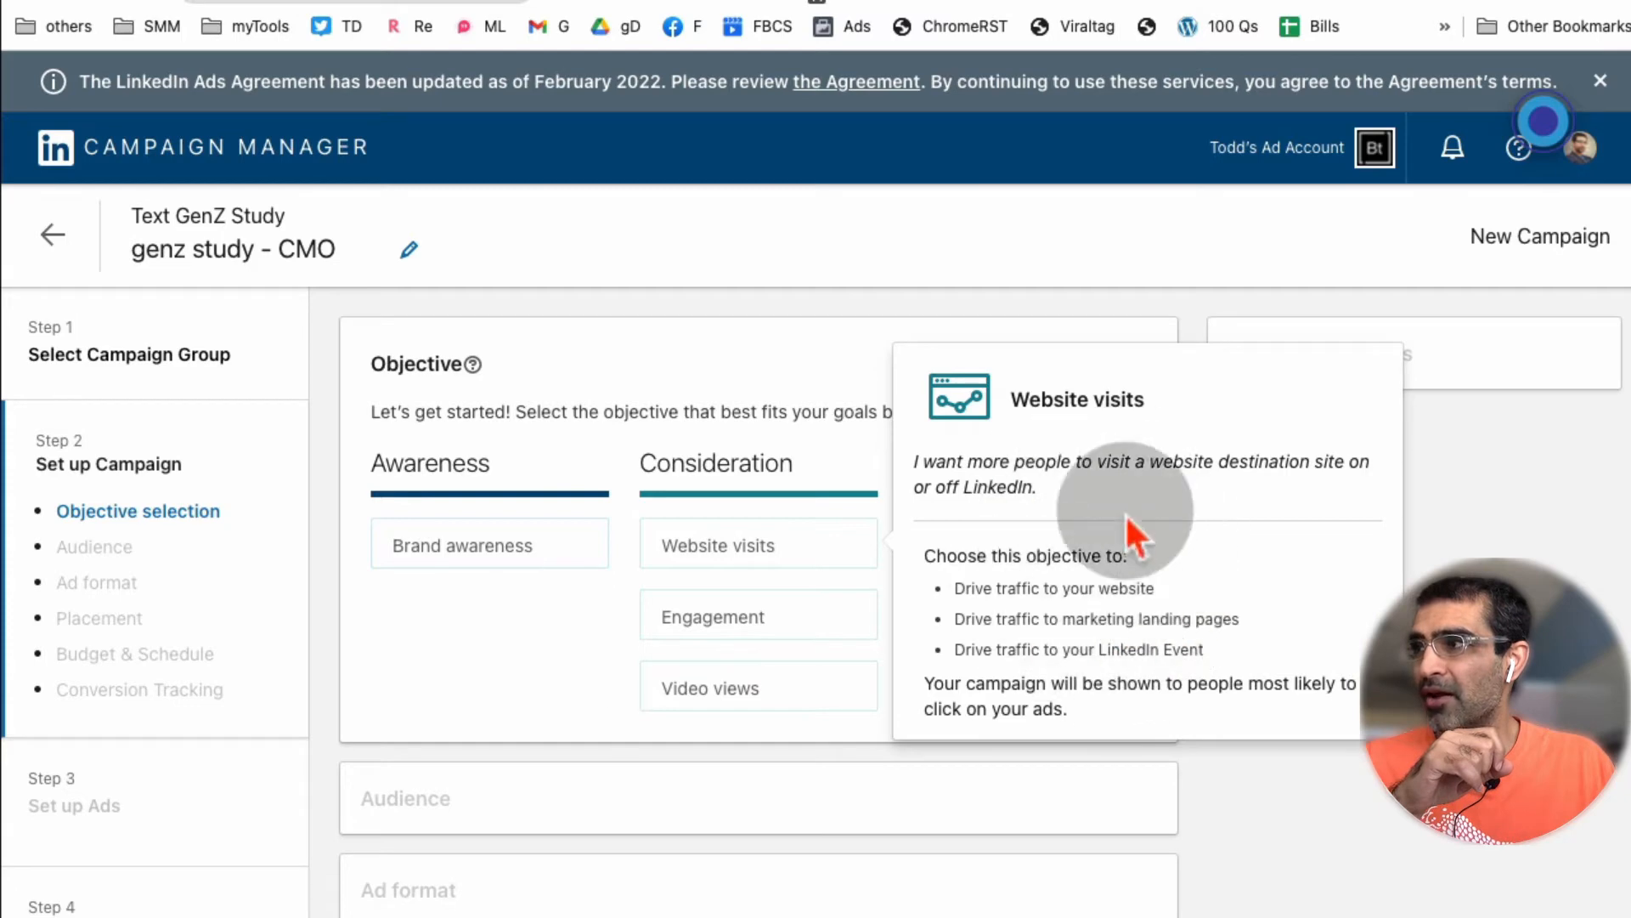
{"action": "left_click", "coordinate": [775, 556]}
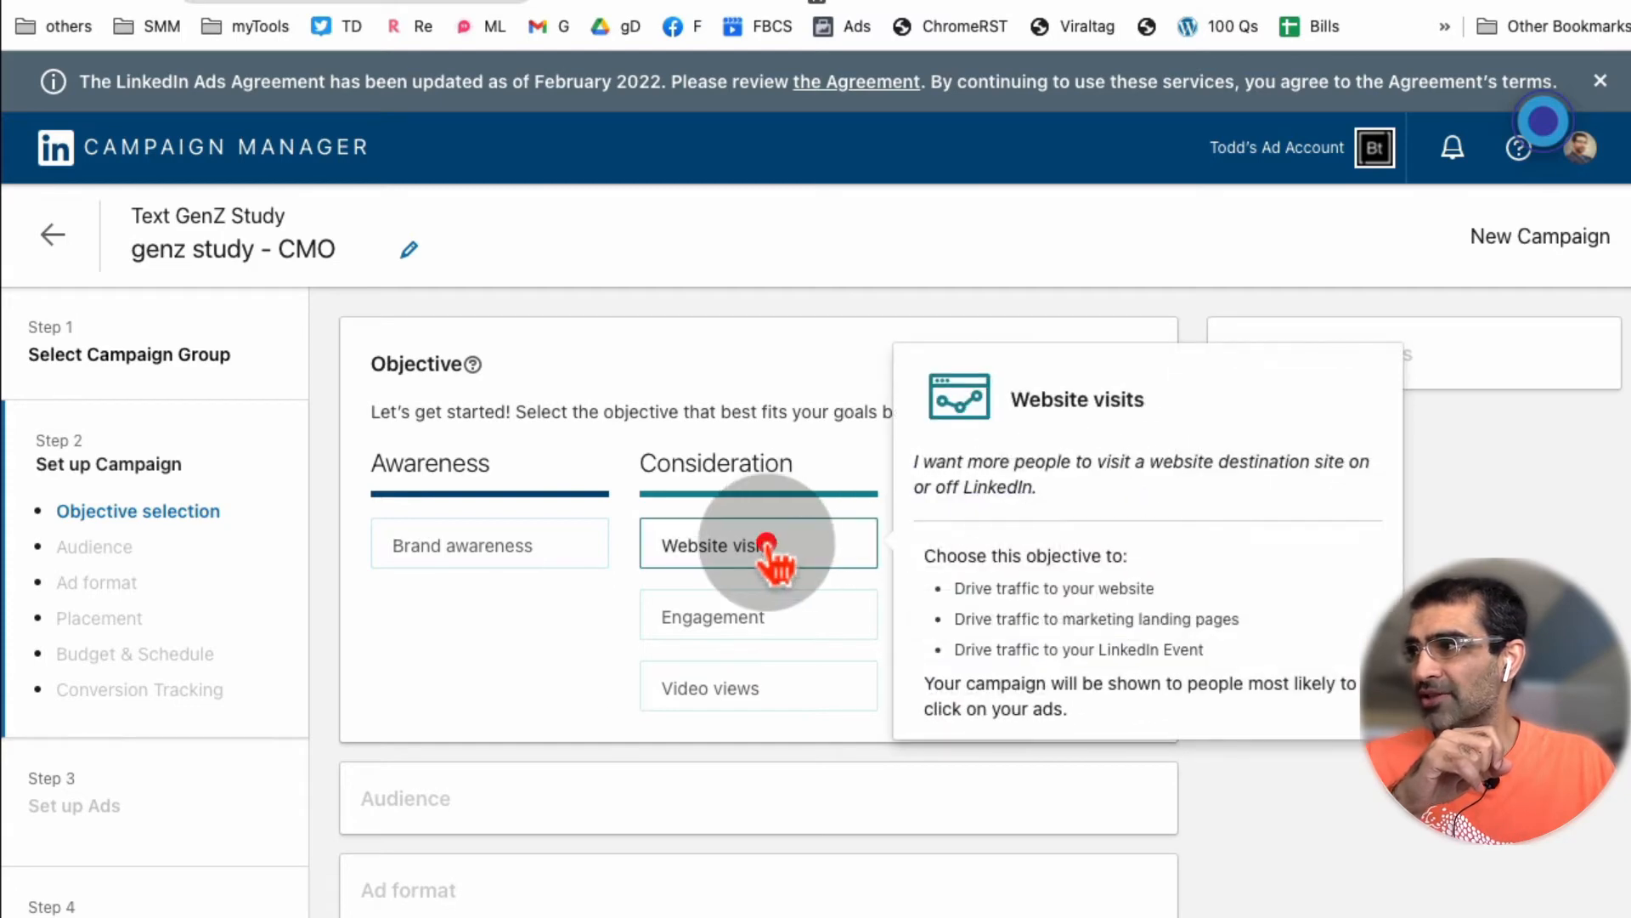
{"action": "left_click", "coordinate": [748, 548]}
Check the Audience section for saved audiences and LinkedIn audiences that could be used for the campaign.
{"action": "scroll", "coordinate": [837, 633], "scroll_direction": "down", "scroll_amount": 3}
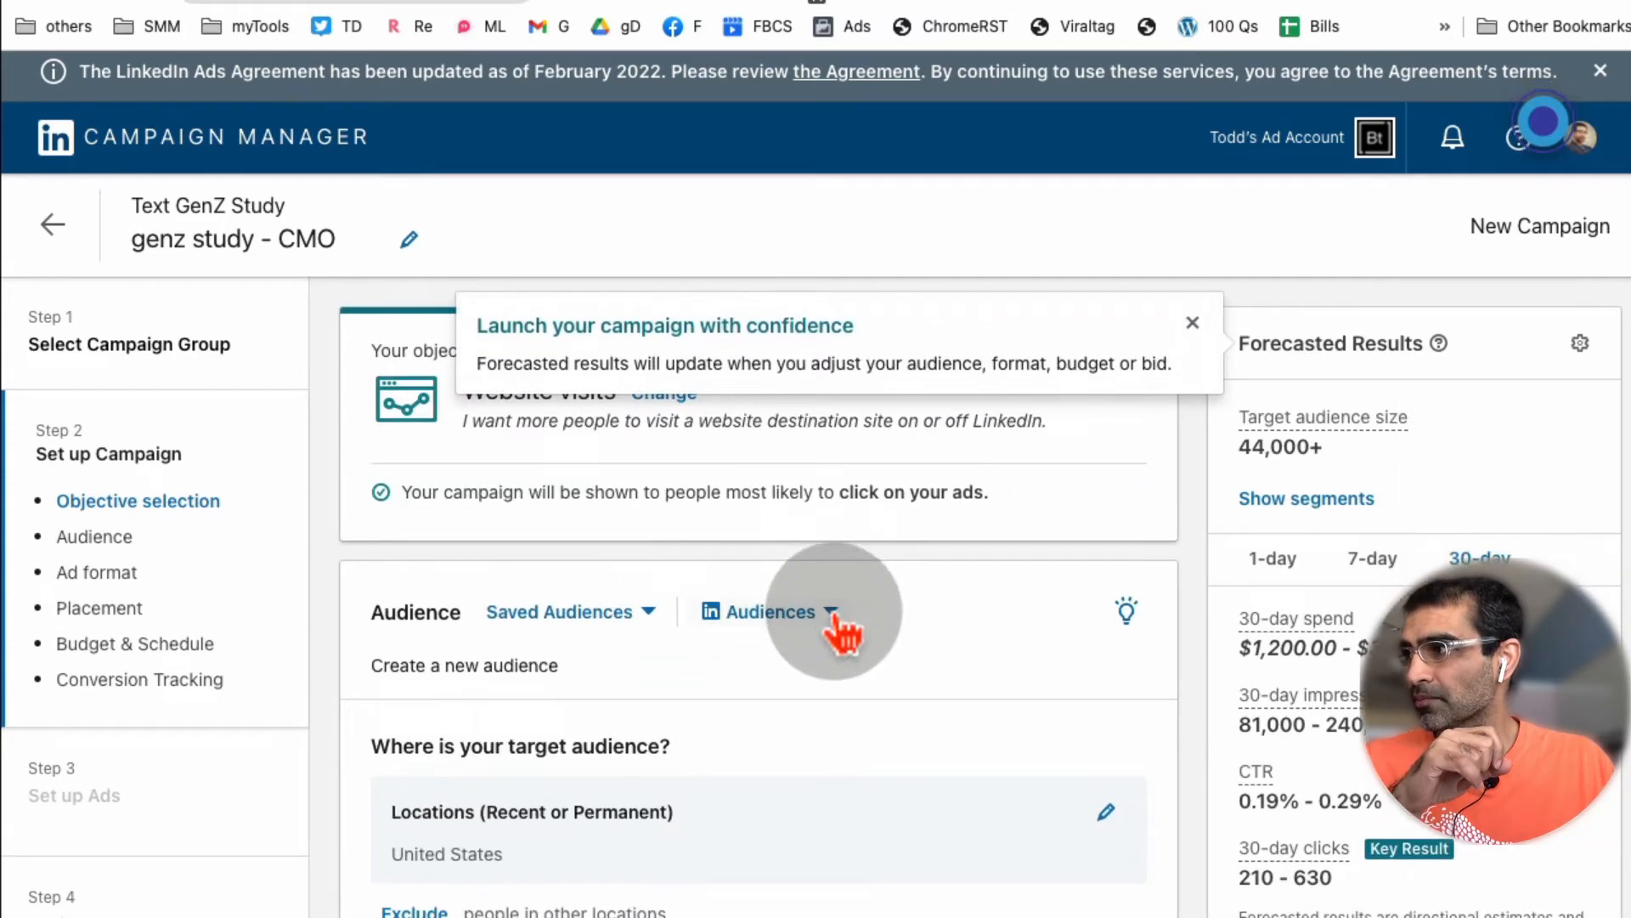
{"action": "scroll", "coordinate": [620, 569], "scroll_direction": "down", "scroll_amount": 1}
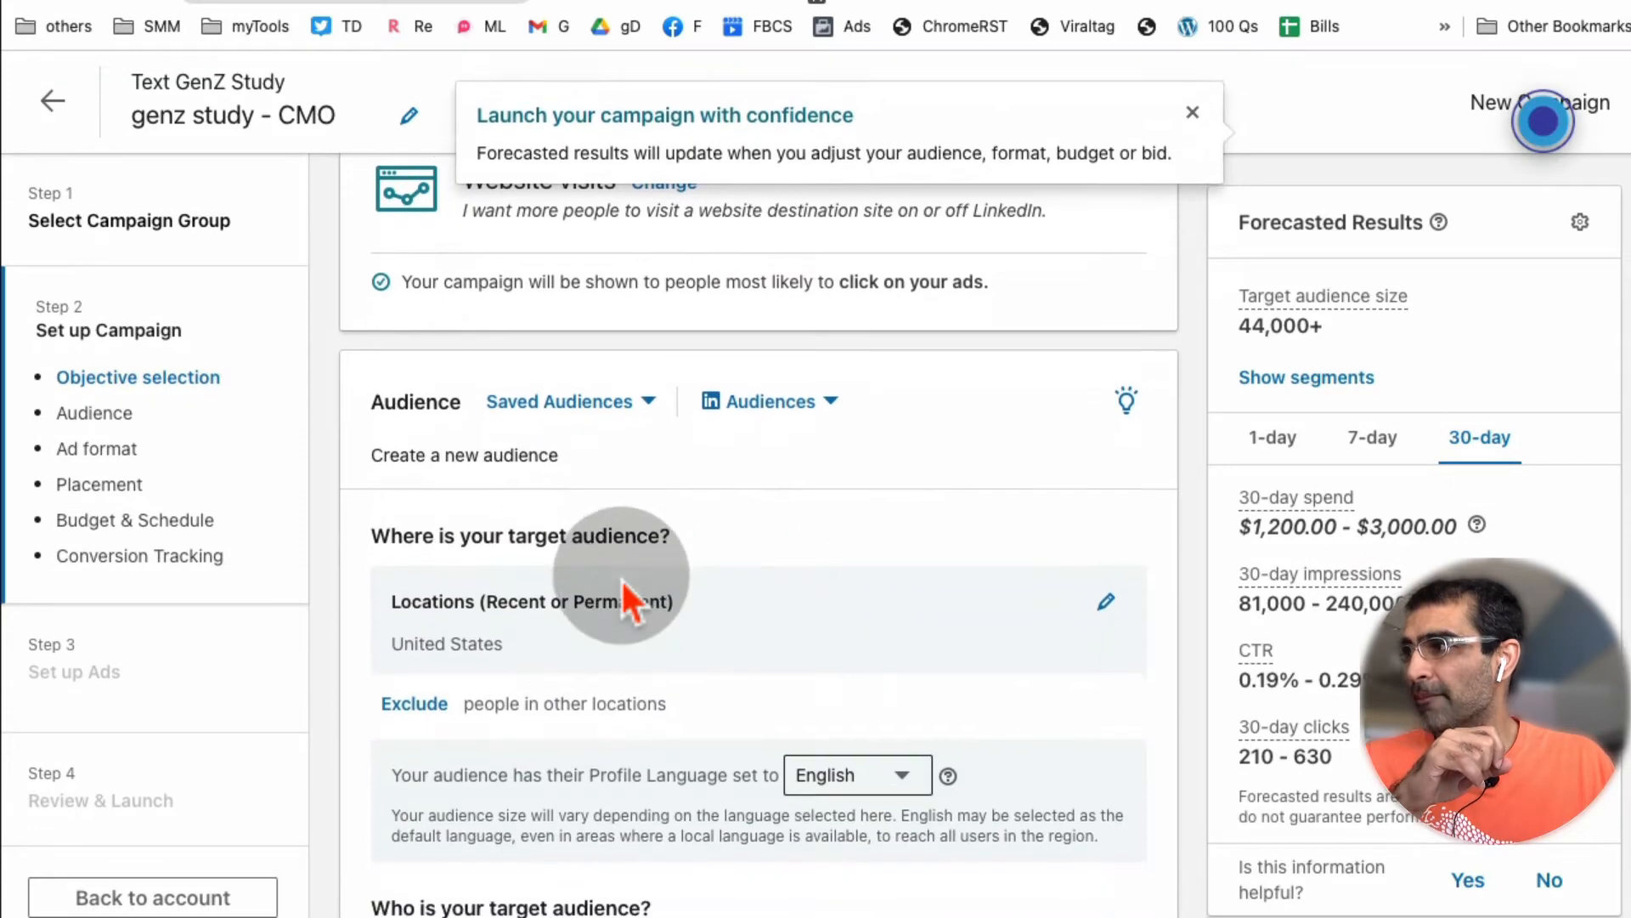
{"action": "left_click", "coordinate": [635, 407]}
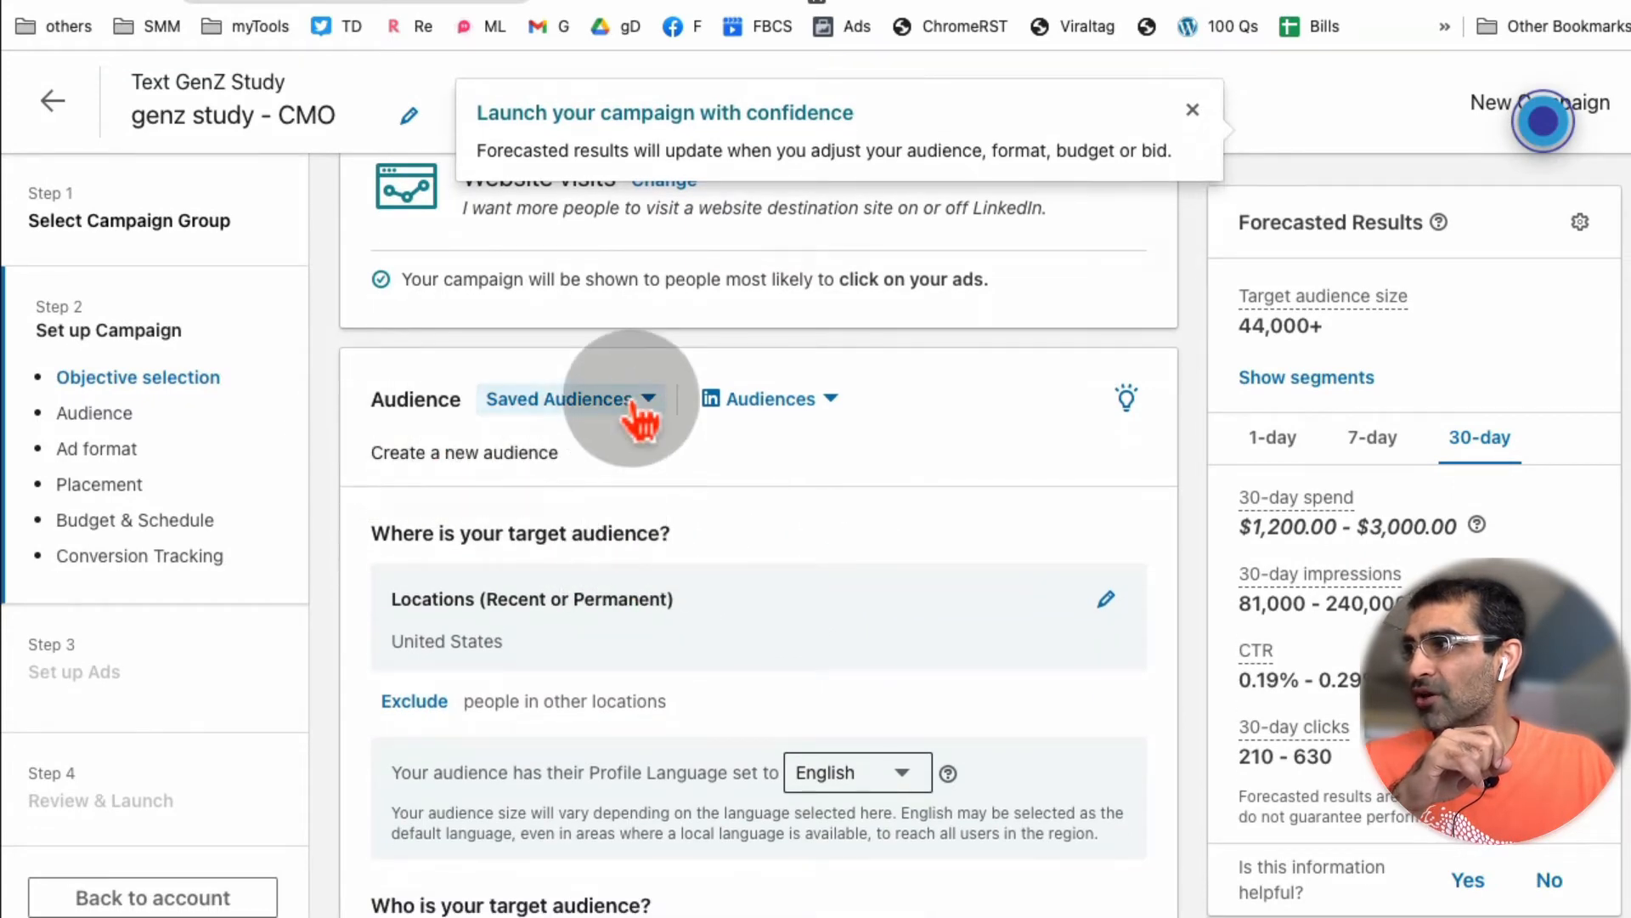
{"action": "left_click", "coordinate": [631, 400]}
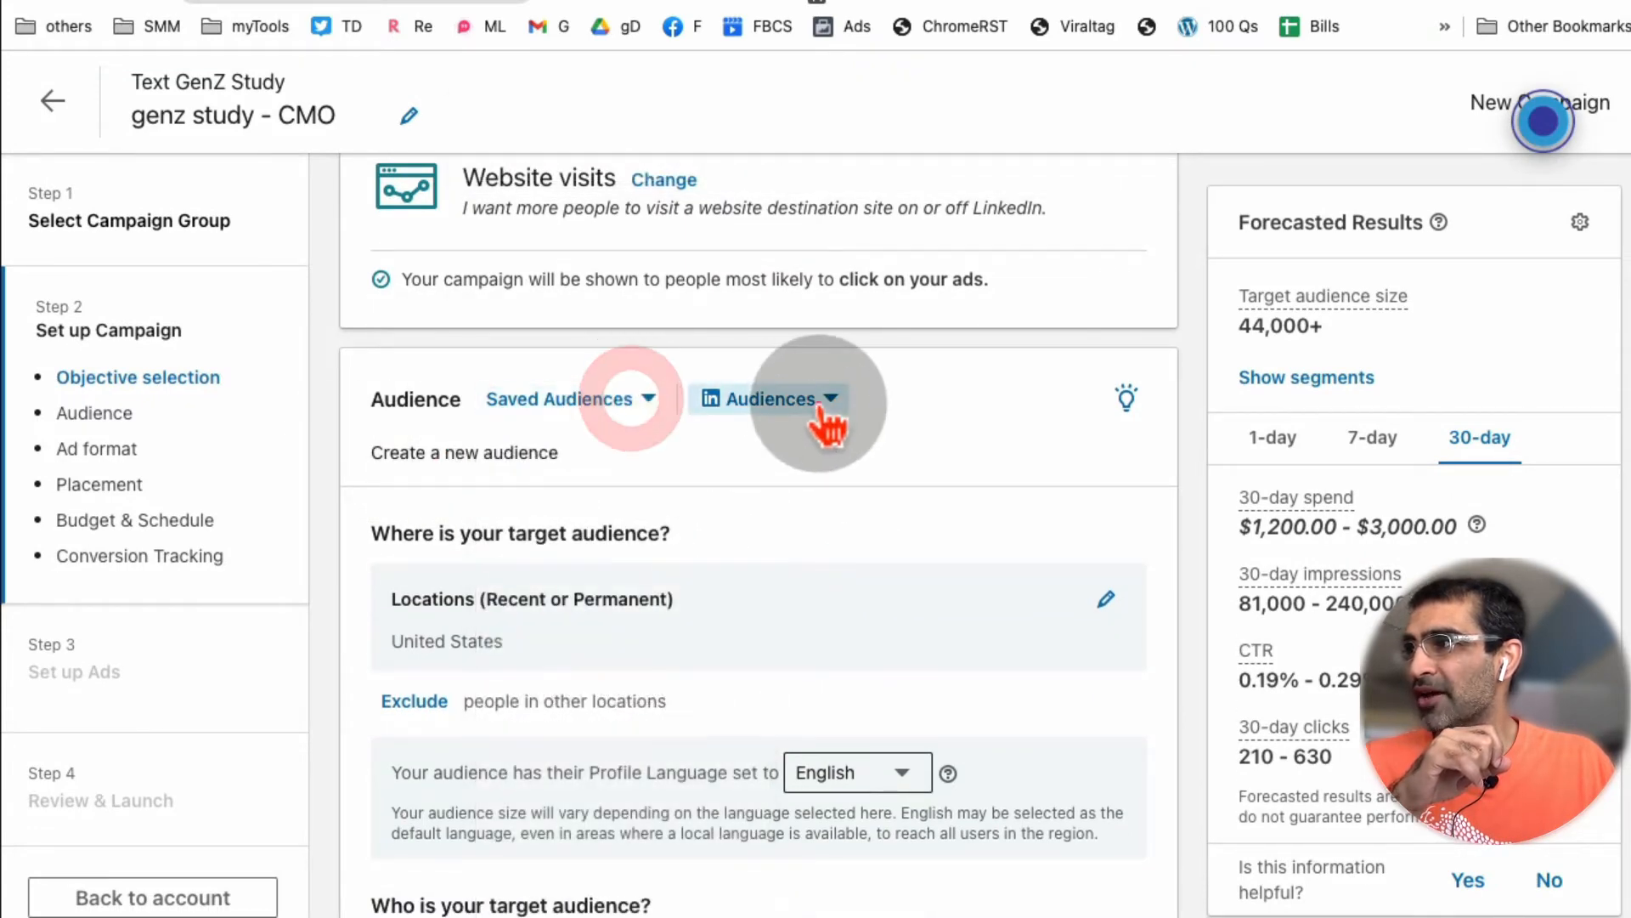
{"action": "left_click", "coordinate": [820, 404]}
{"action": "left_click", "coordinate": [818, 402]}
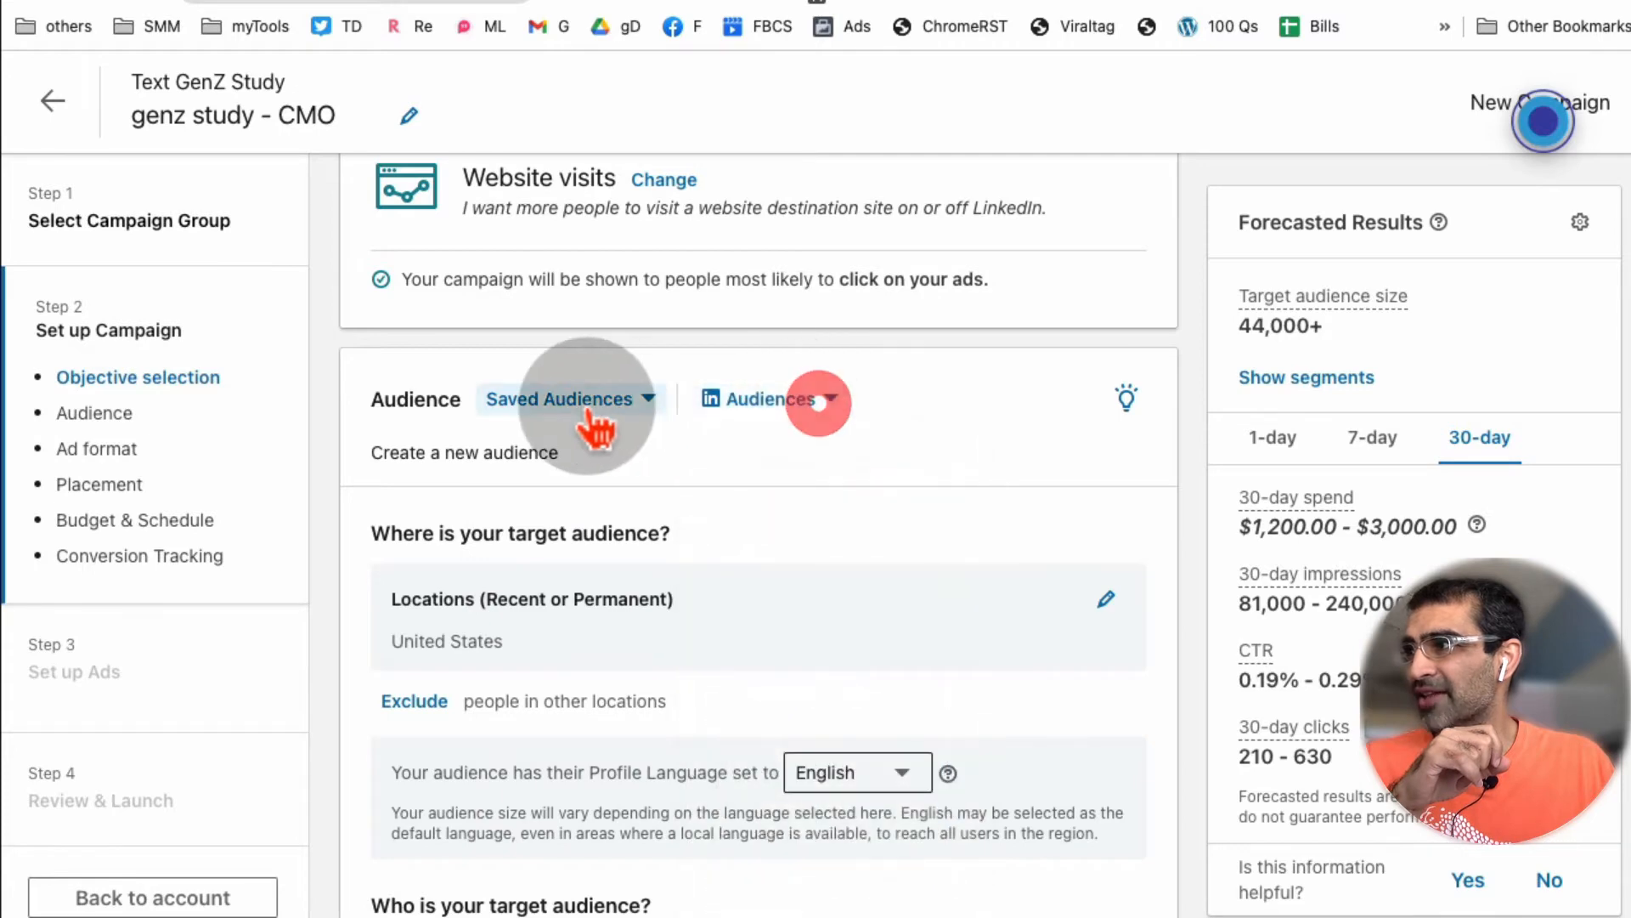
{"action": "left_click", "coordinate": [457, 458]}
{"action": "left_click", "coordinate": [575, 461]}
{"action": "left_click", "coordinate": [547, 462]}
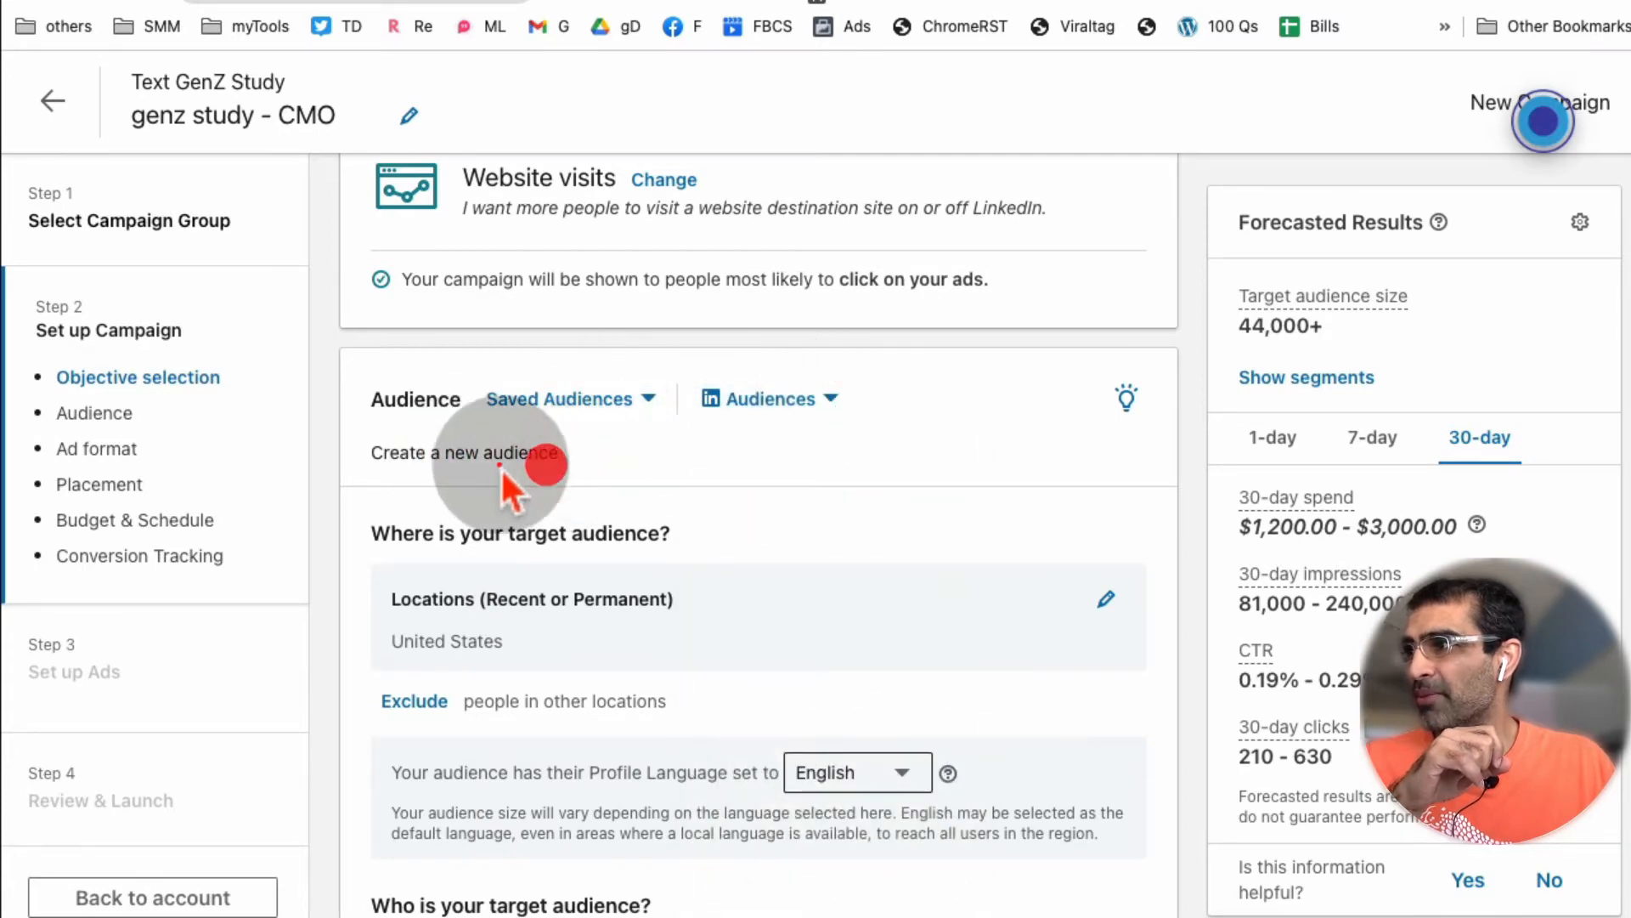
{"action": "left_click", "coordinate": [499, 465]}
{"action": "scroll", "coordinate": [1062, 643], "scroll_direction": "down", "scroll_amount": 1}
{"action": "scroll", "coordinate": [1066, 667], "scroll_direction": "down", "scroll_amount": 1}
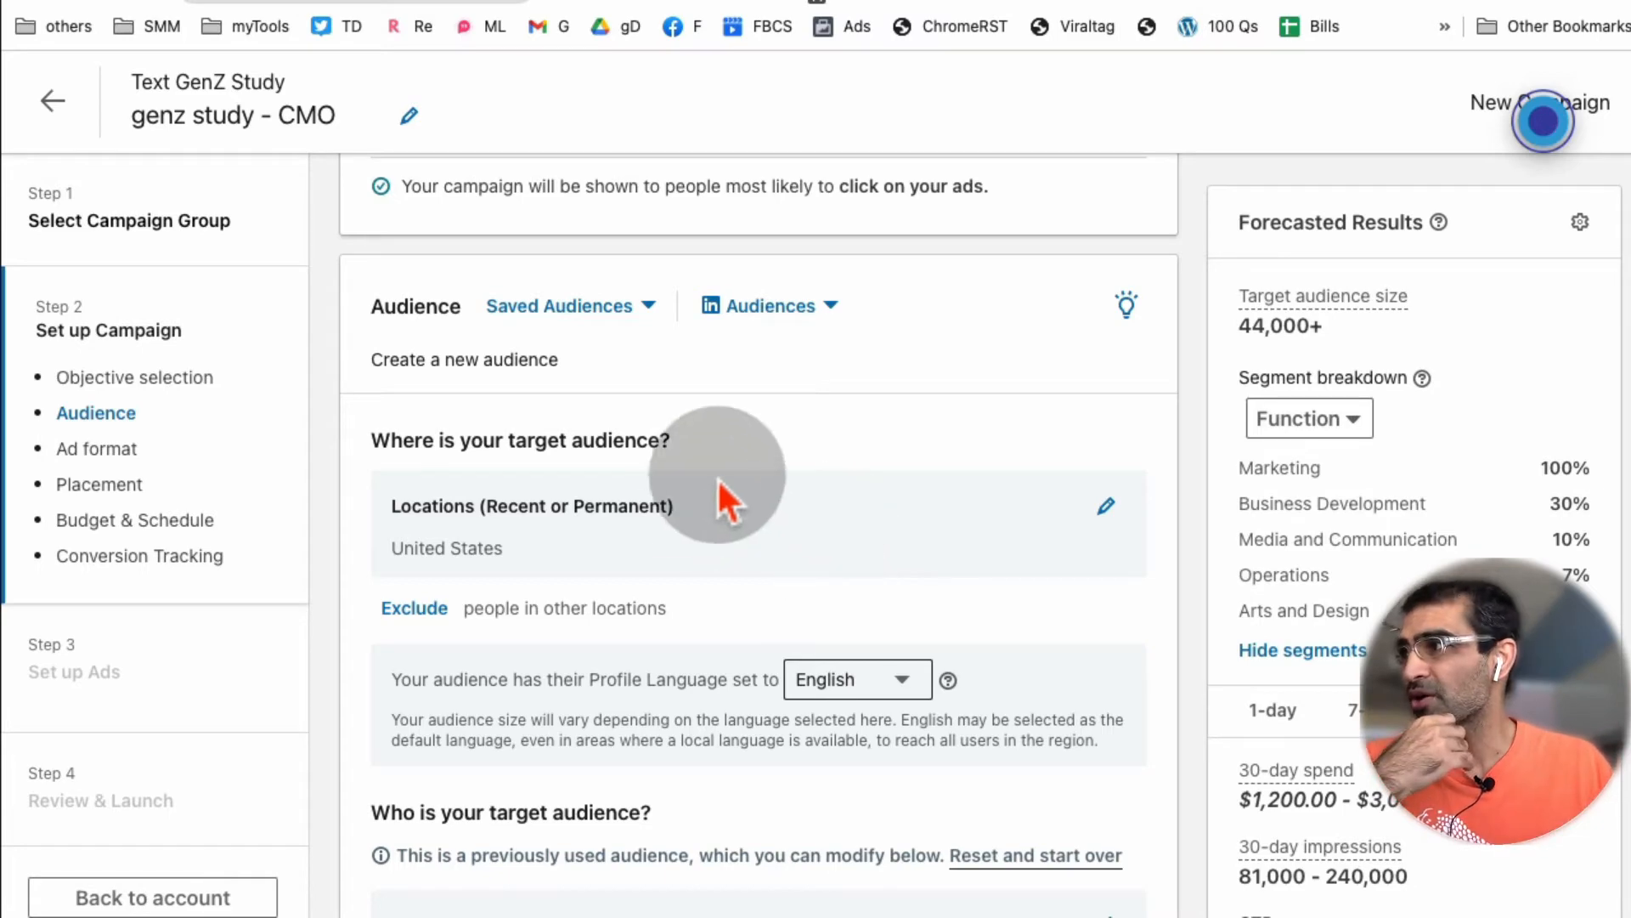
{"action": "left_click", "coordinate": [648, 304]}
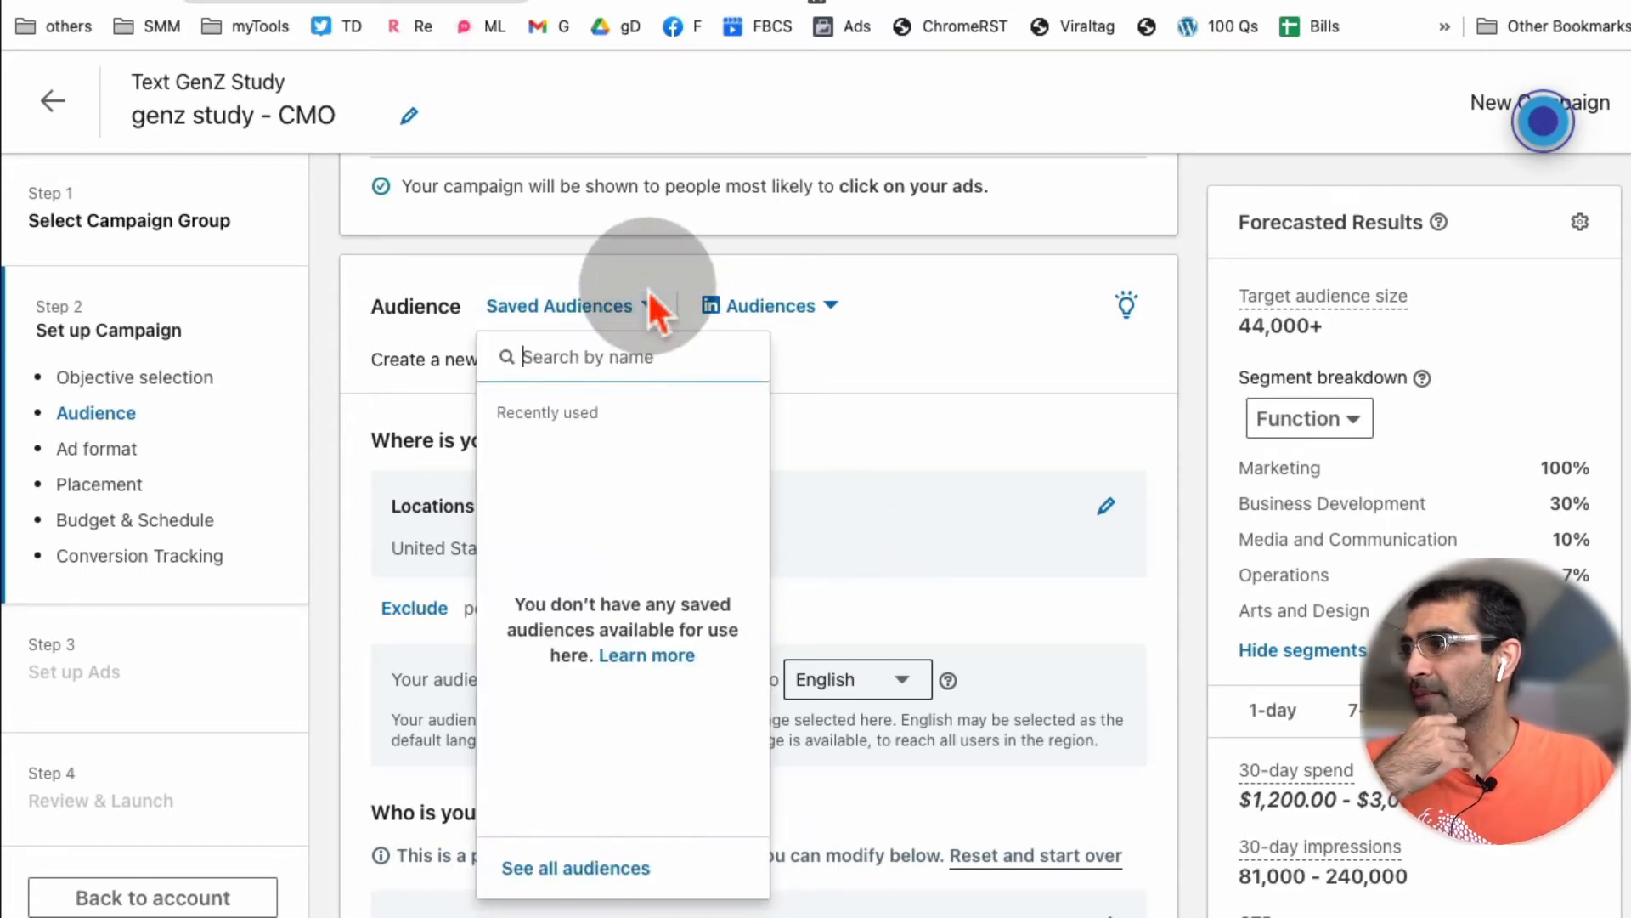
{"action": "left_click", "coordinate": [843, 404]}
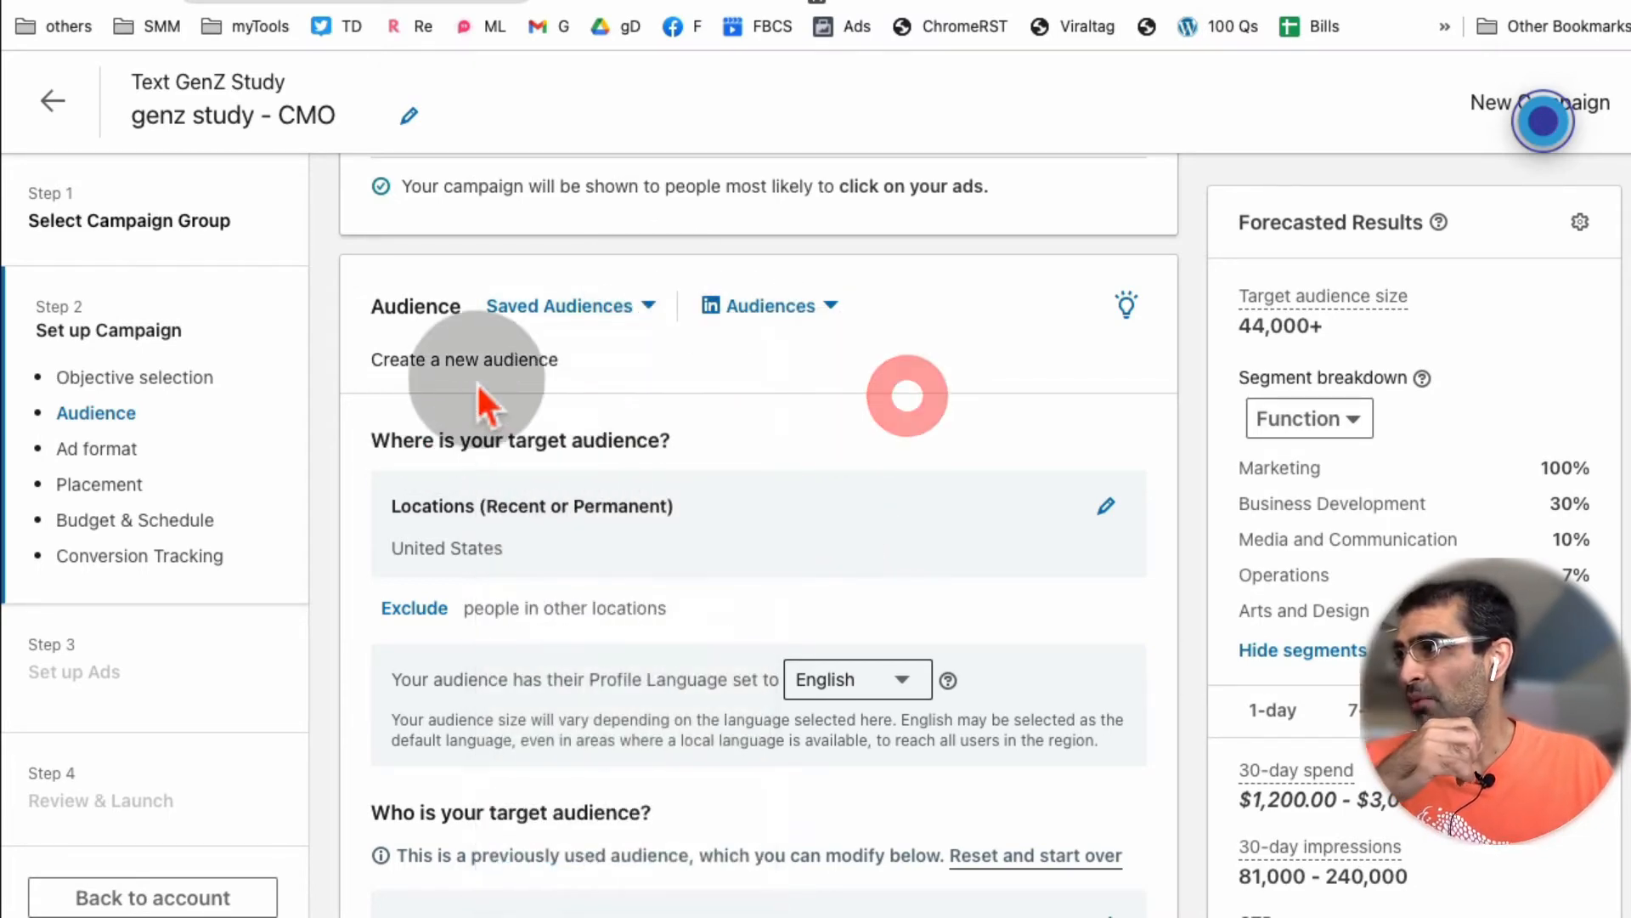
{"action": "left_click_drag", "start_coordinate": [412, 359], "coordinate": [576, 361]}
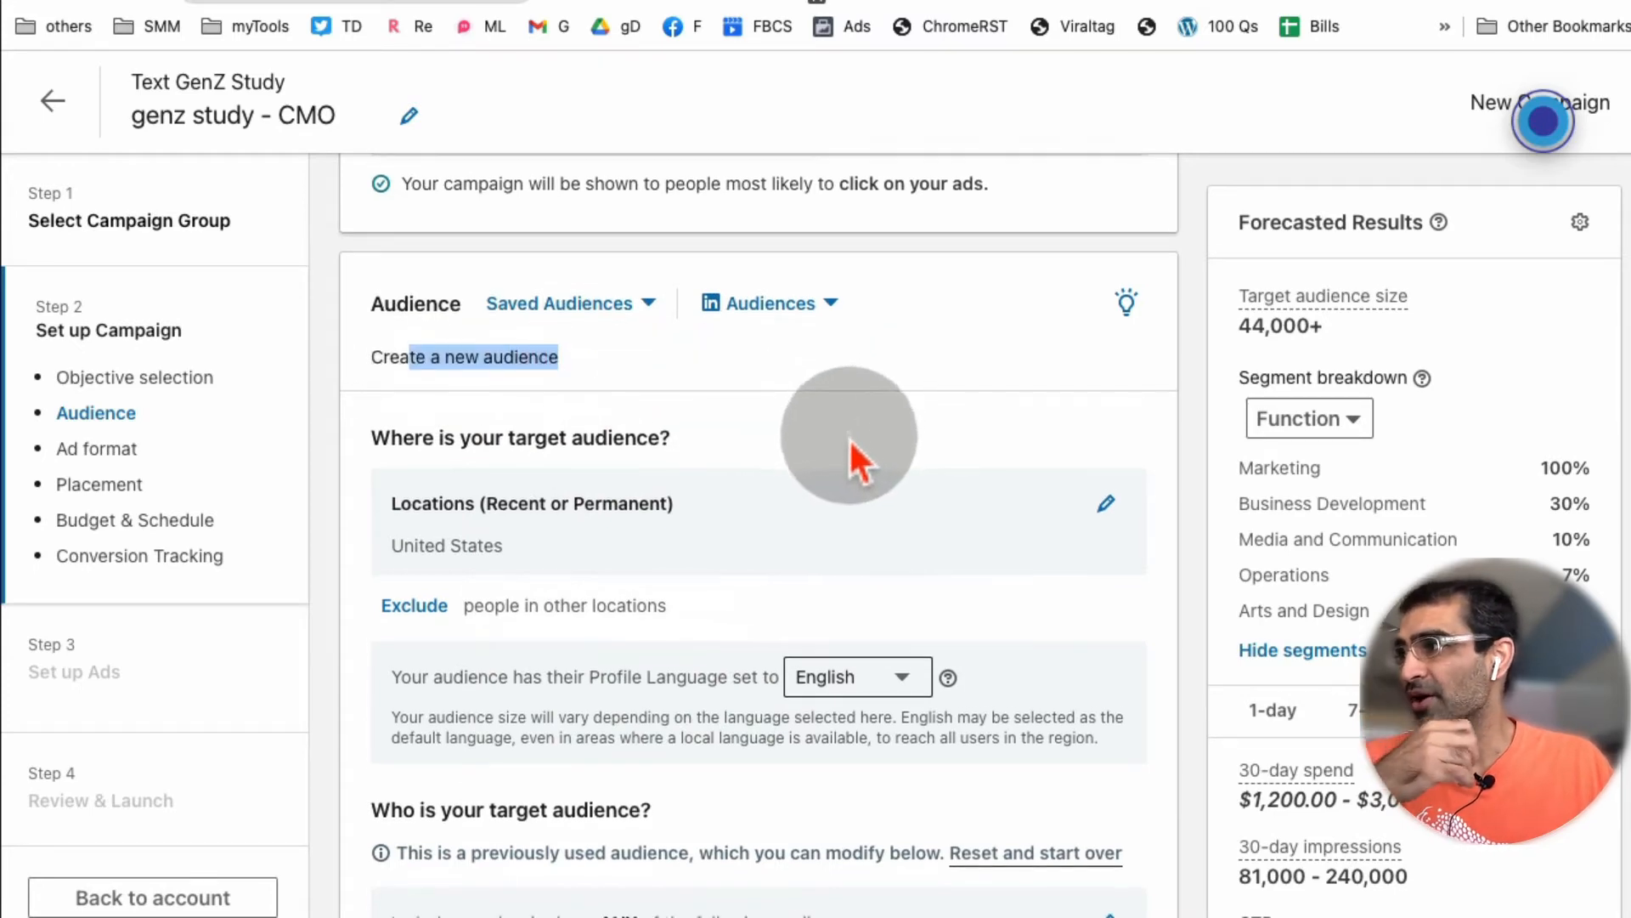
Add Canada to the audience's target locations alongside the United States and close the location editor.
{"action": "scroll", "coordinate": [848, 451], "scroll_direction": "down", "scroll_amount": 2}
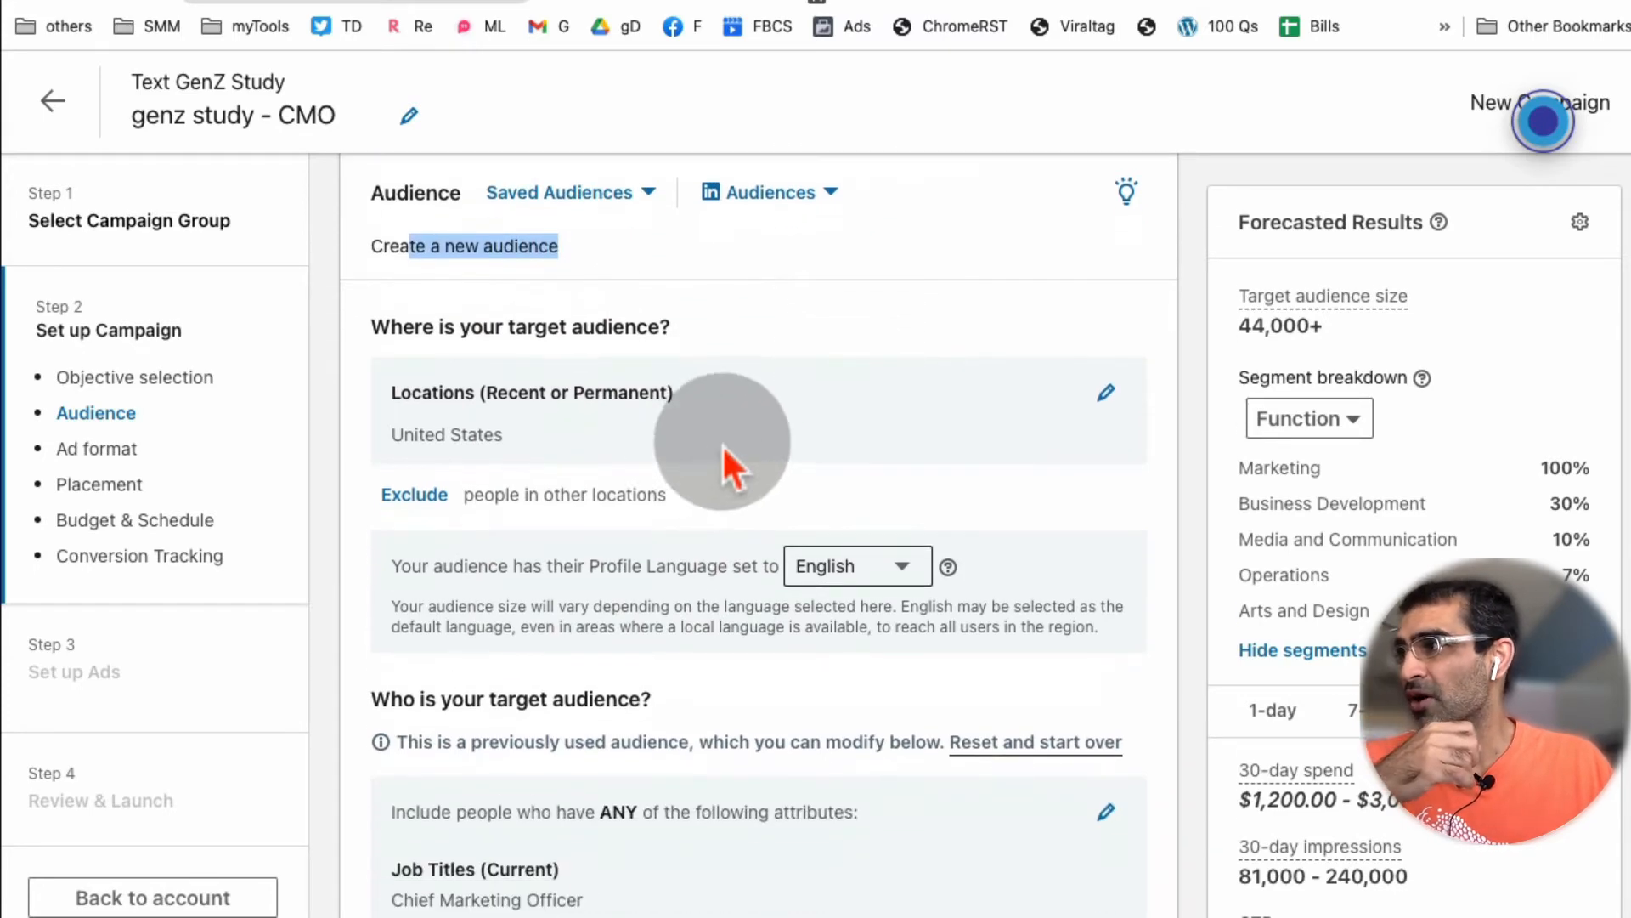
{"action": "left_click", "coordinate": [1106, 394]}
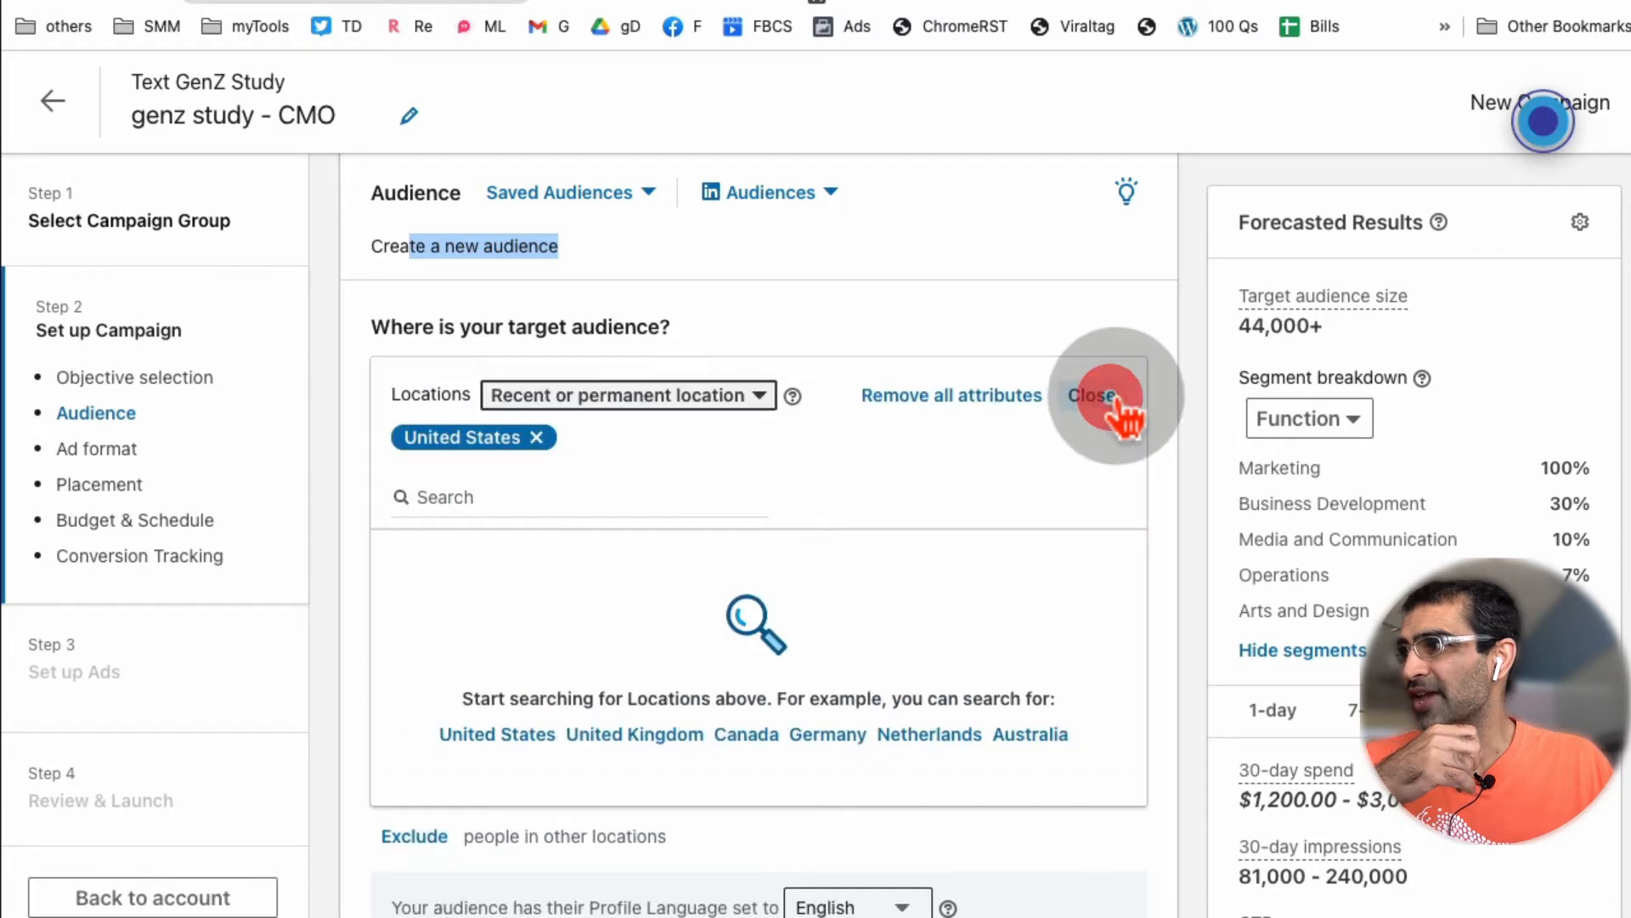
{"action": "left_click", "coordinate": [544, 502]}
{"action": "type", "text": "ca"}
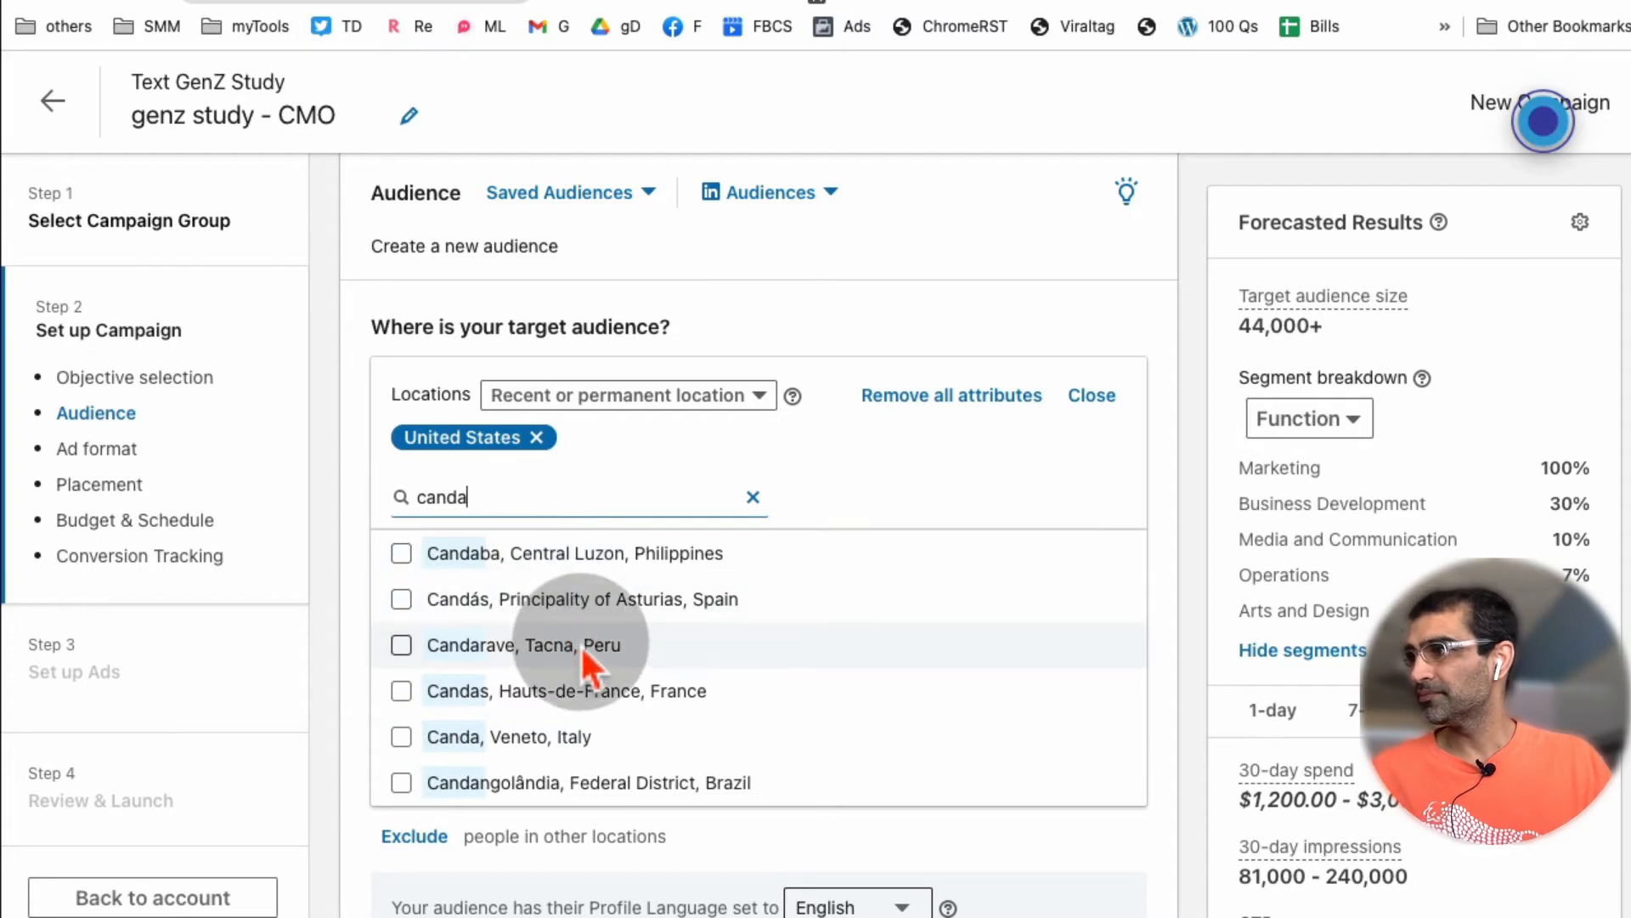
{"action": "type", "text": "nda"}
{"action": "key", "text": "BackSpace"}
{"action": "key", "text": "BackSpace"}
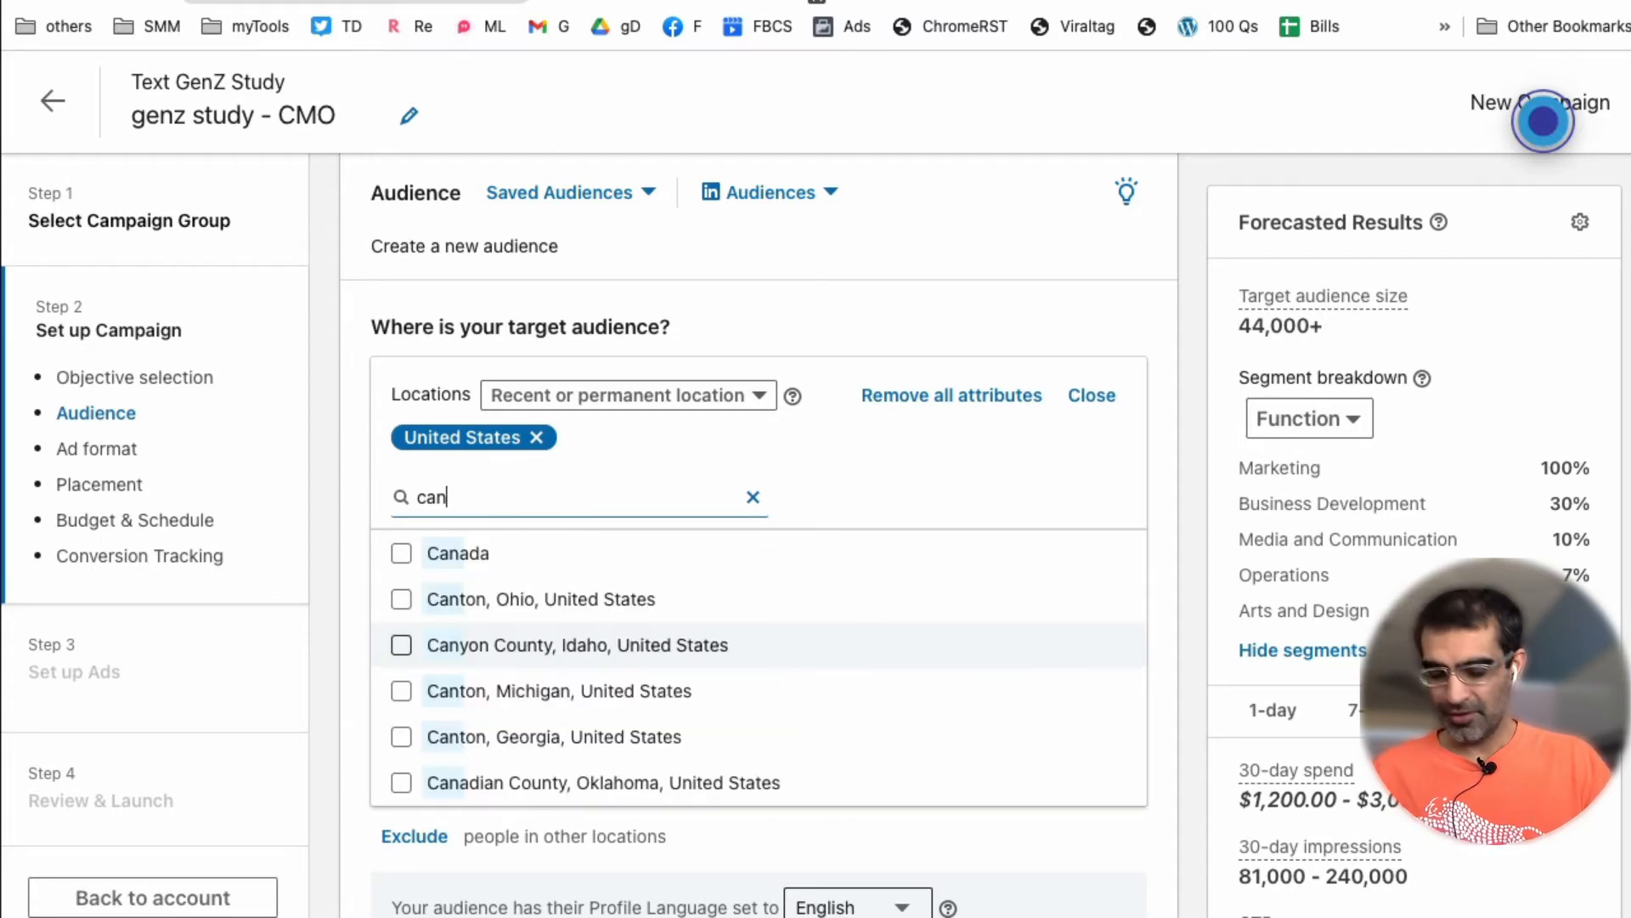
{"action": "type", "text": "ada"}
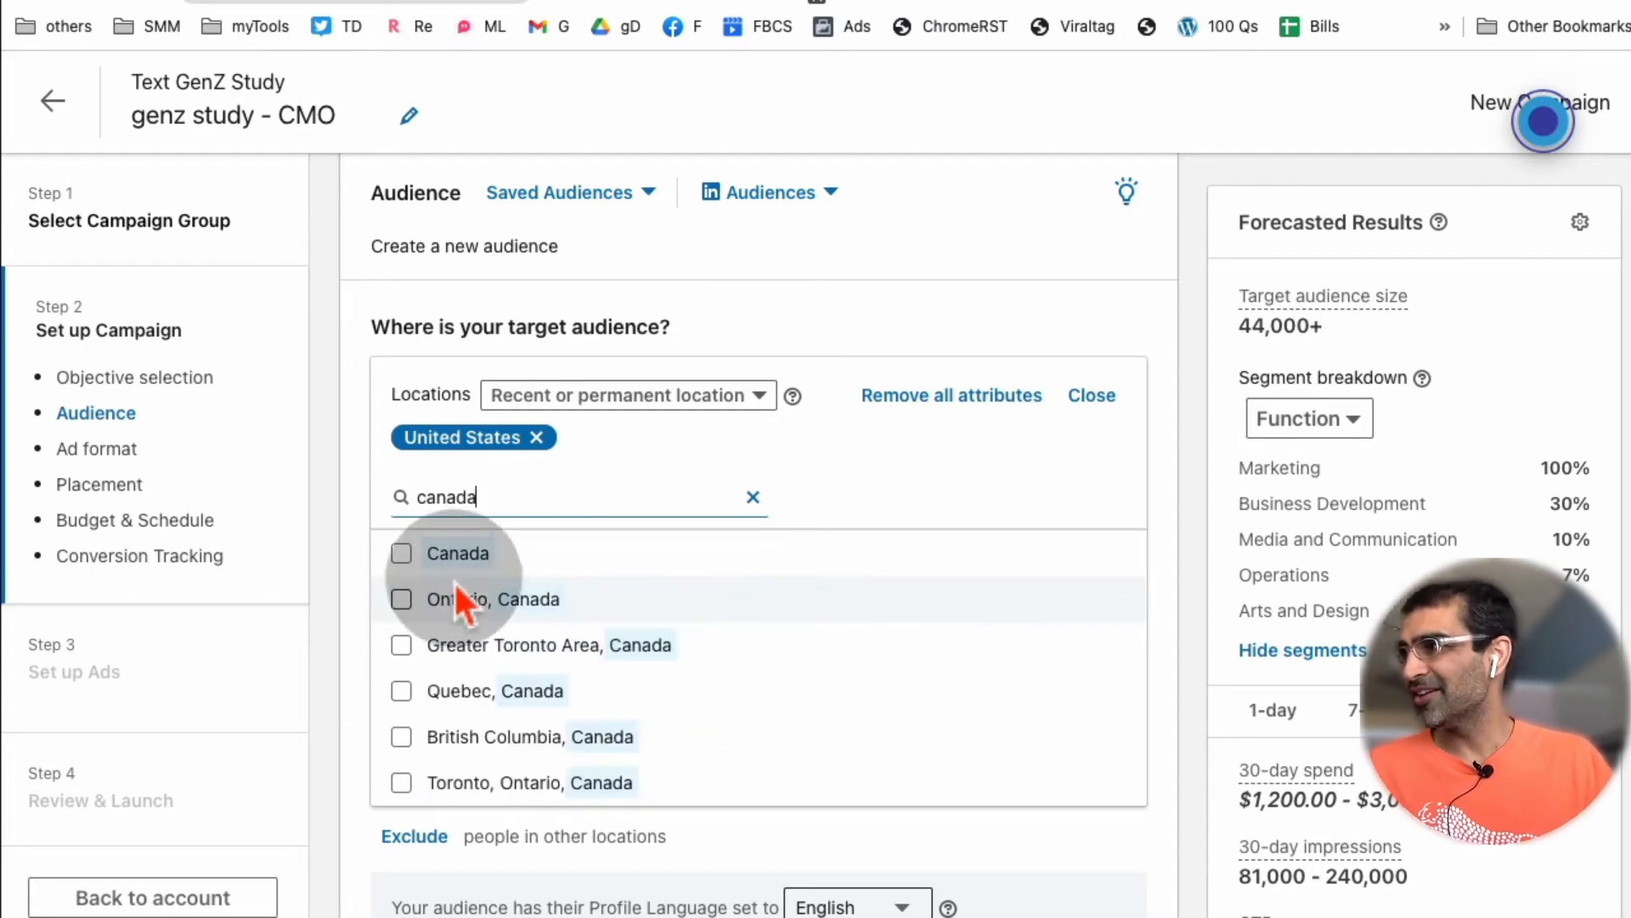
{"action": "left_click", "coordinate": [401, 553]}
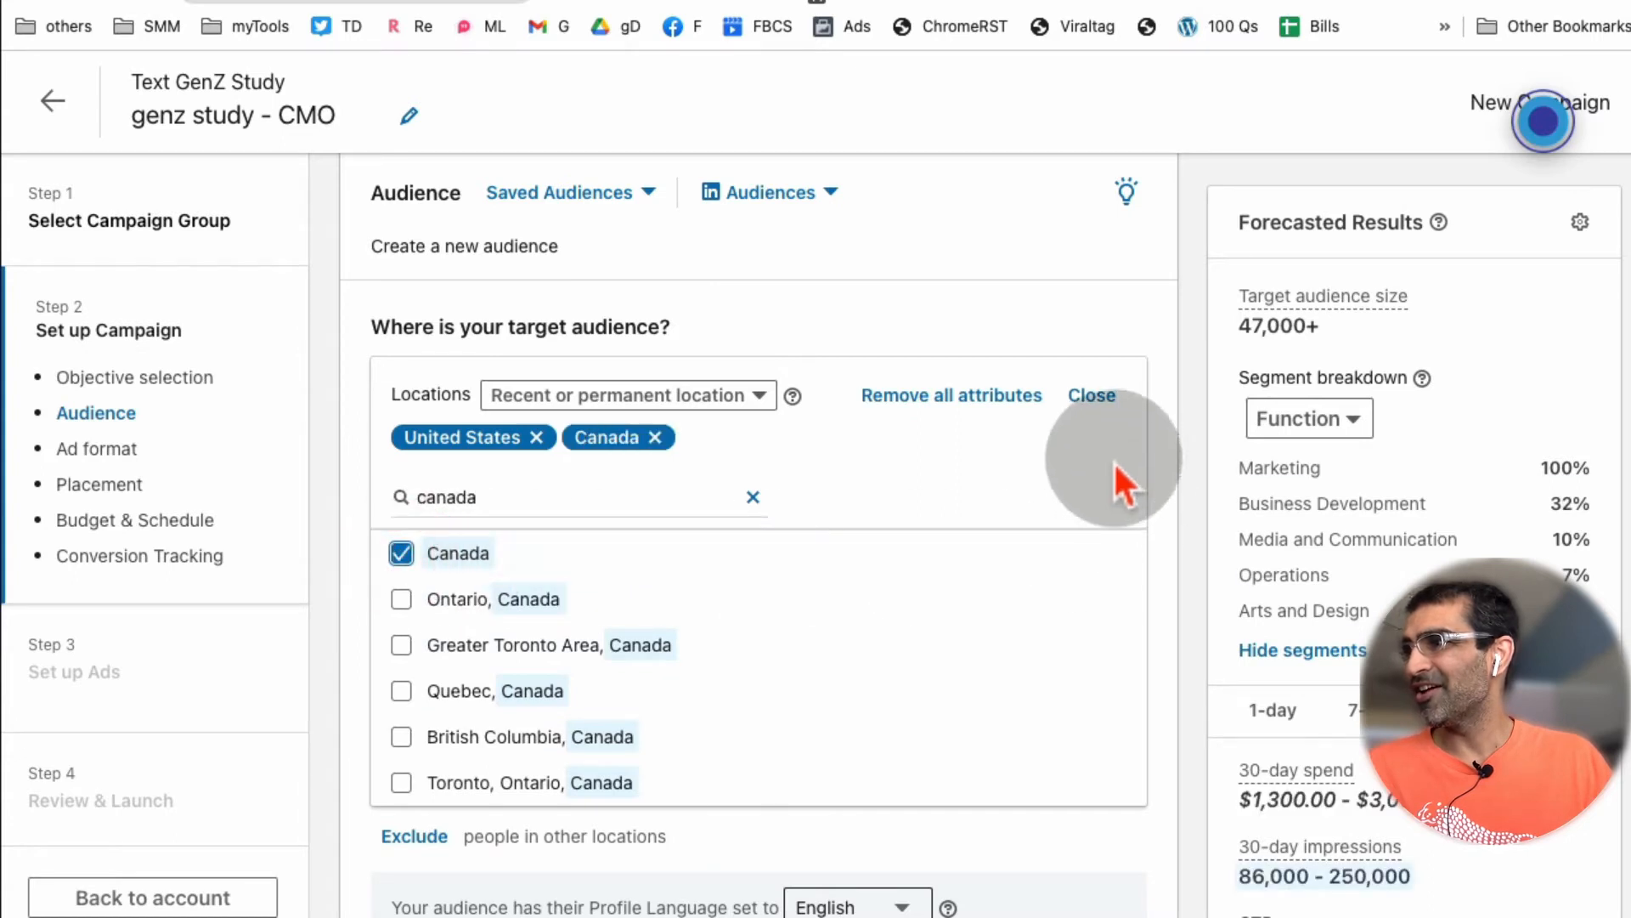
{"action": "left_click", "coordinate": [1105, 400]}
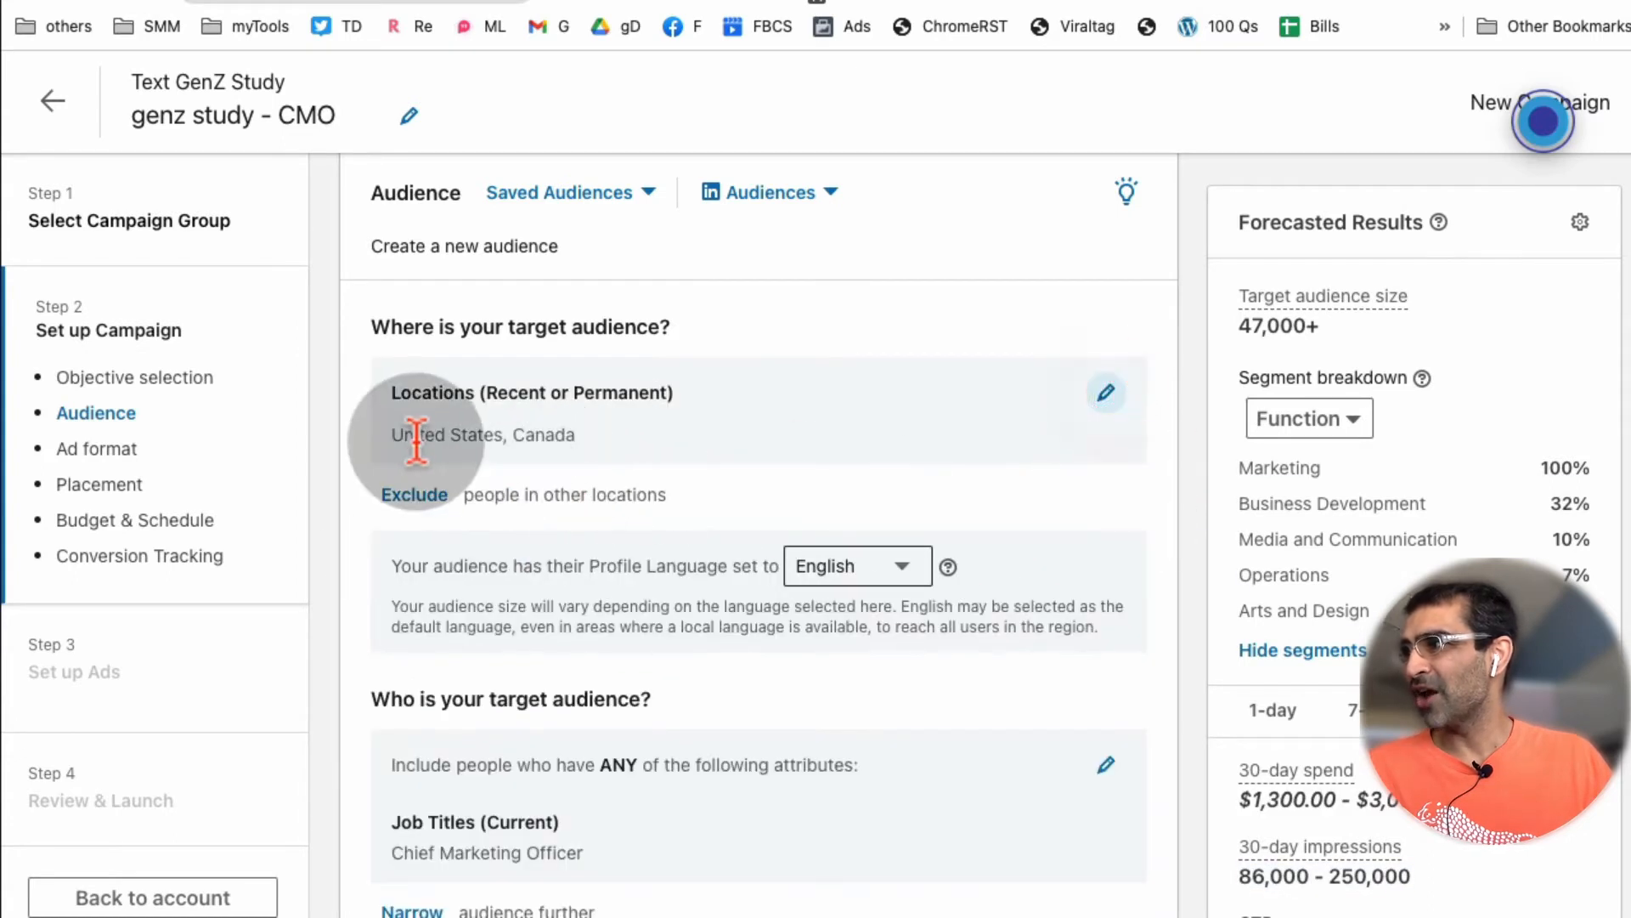
{"action": "left_click_drag", "start_coordinate": [403, 435], "coordinate": [680, 457]}
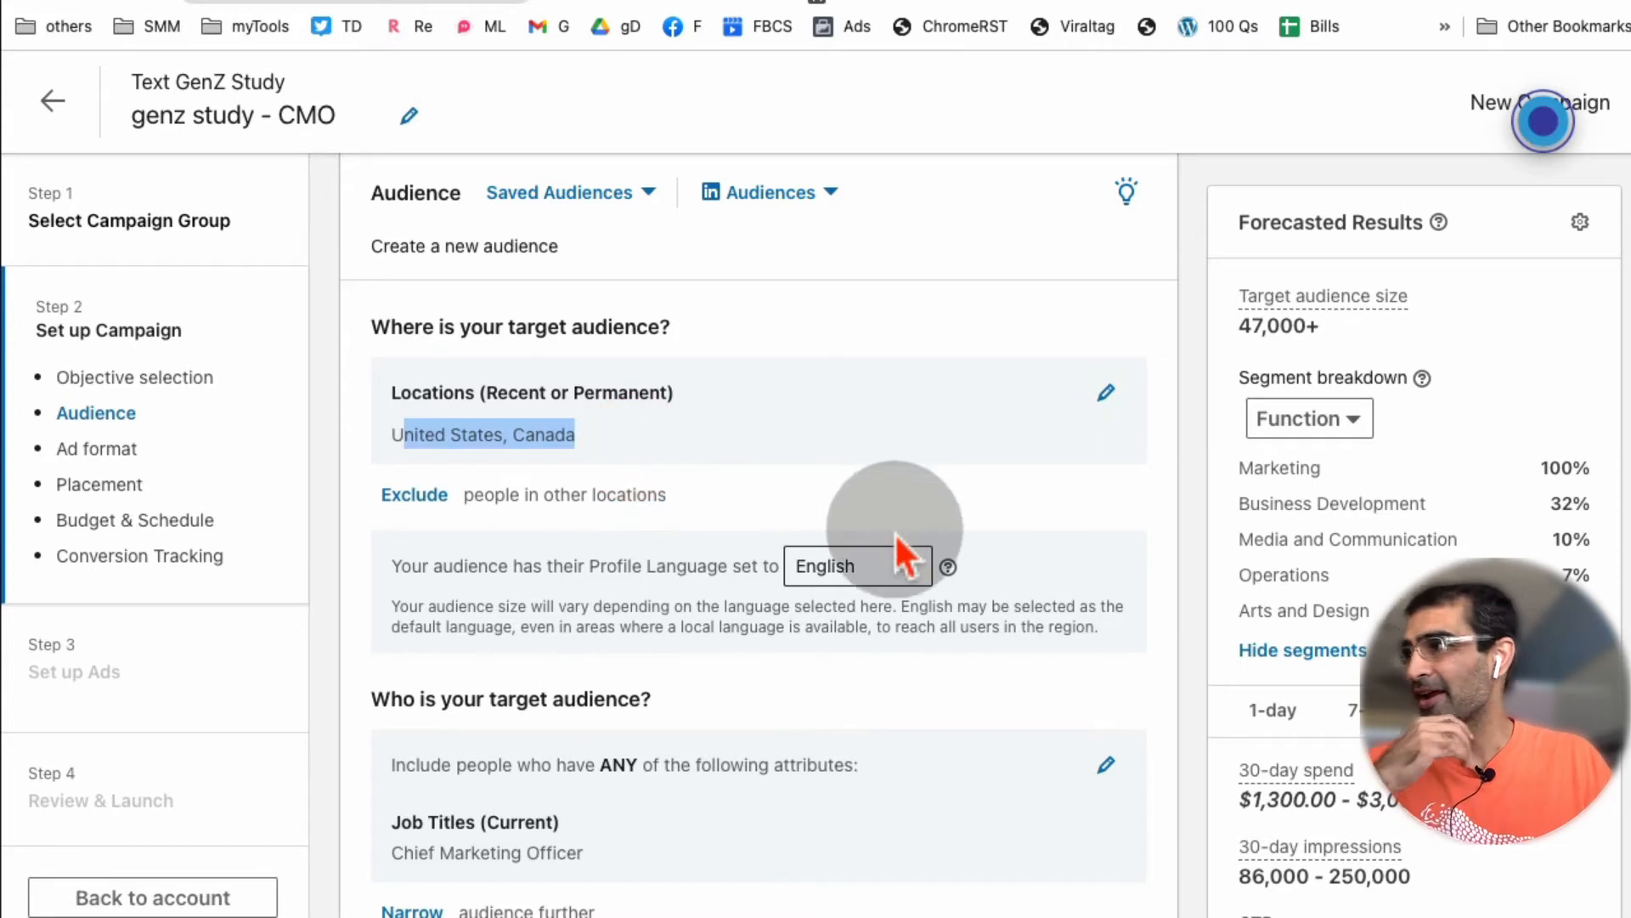
Exclude New York, United States from the audience's target locations and close the exclusion editor.
{"action": "scroll", "coordinate": [892, 509], "scroll_direction": "down", "scroll_amount": 1}
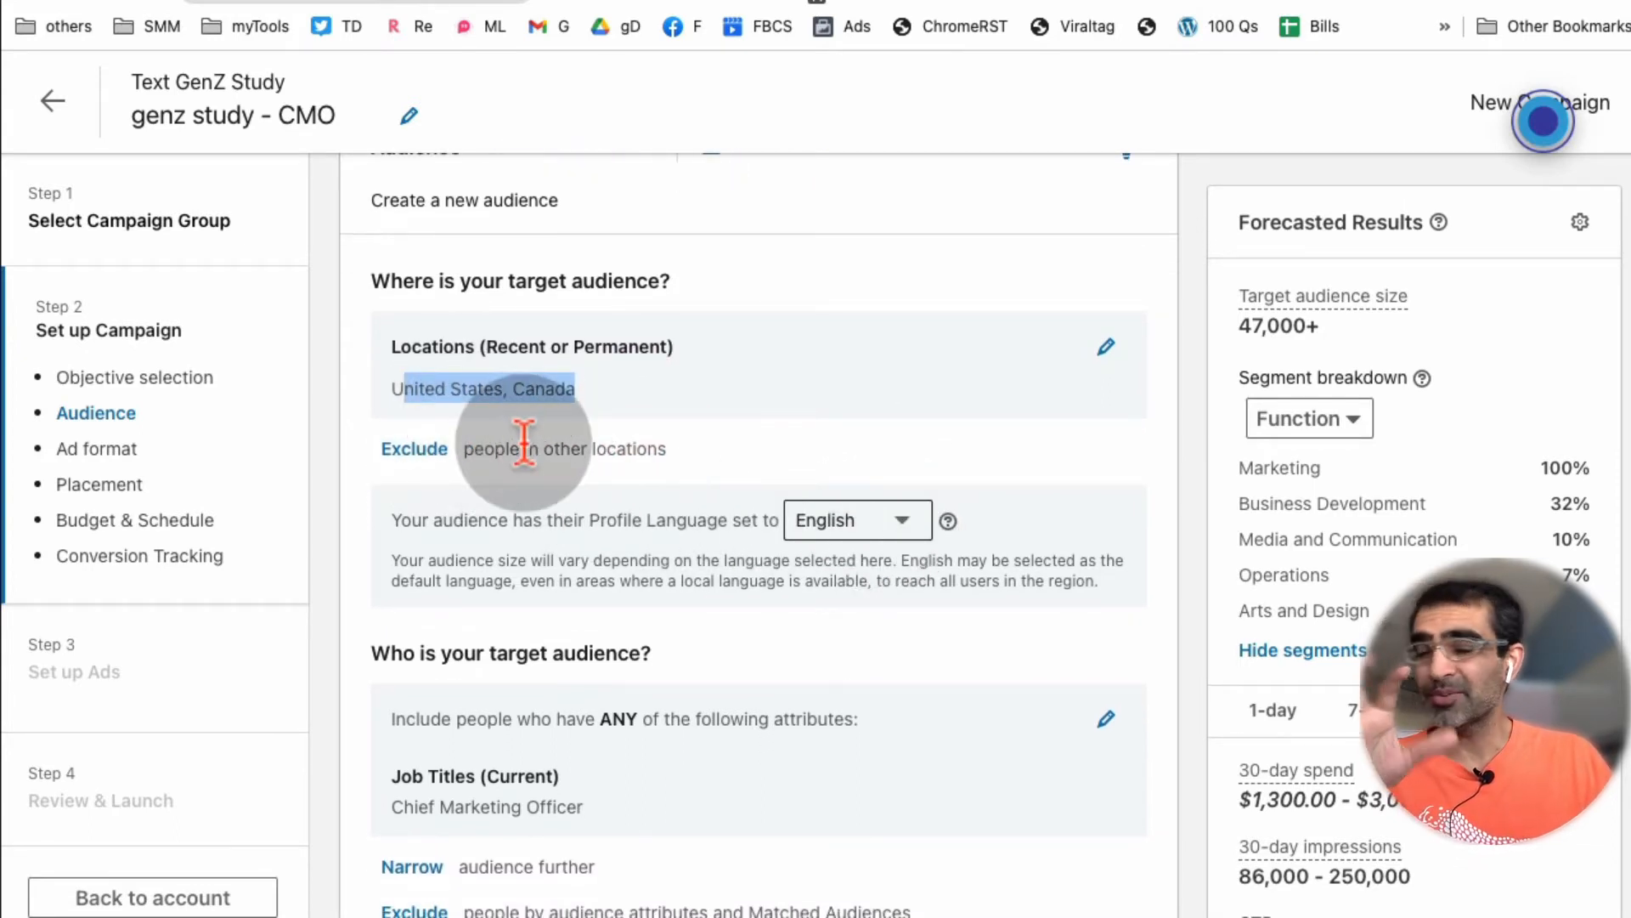
{"action": "left_click", "coordinate": [434, 451]}
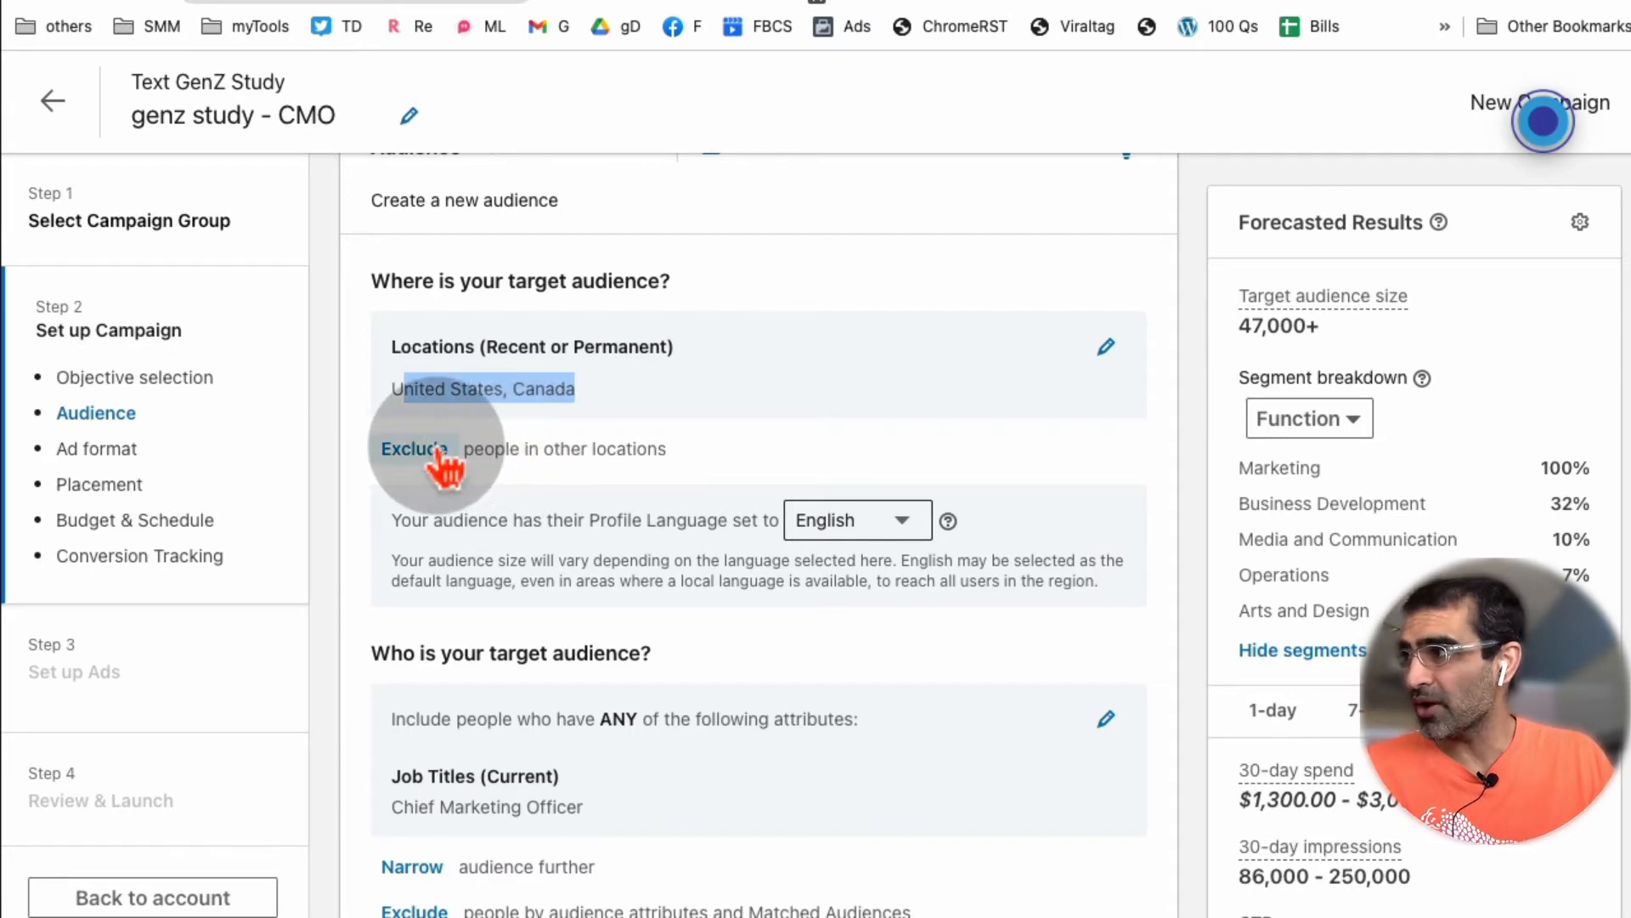
{"action": "left_click", "coordinate": [599, 533]}
{"action": "type", "text": "ne"}
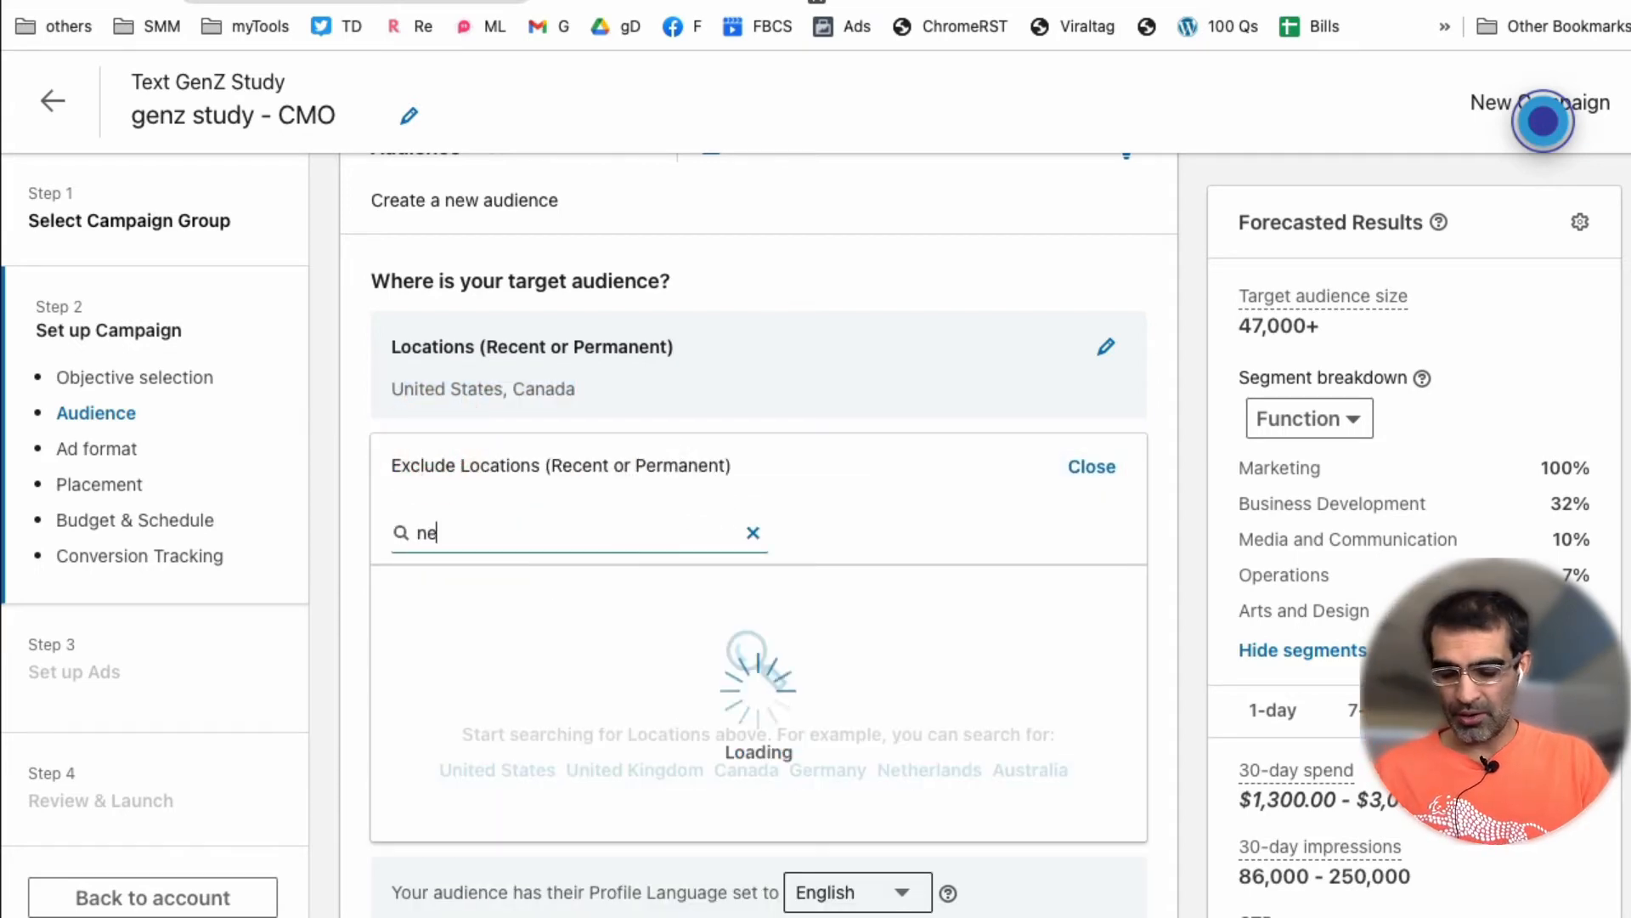
{"action": "type", "text": "w ypr"}
{"action": "key", "text": "BackSpace"}
{"action": "key", "text": "BackSpace"}
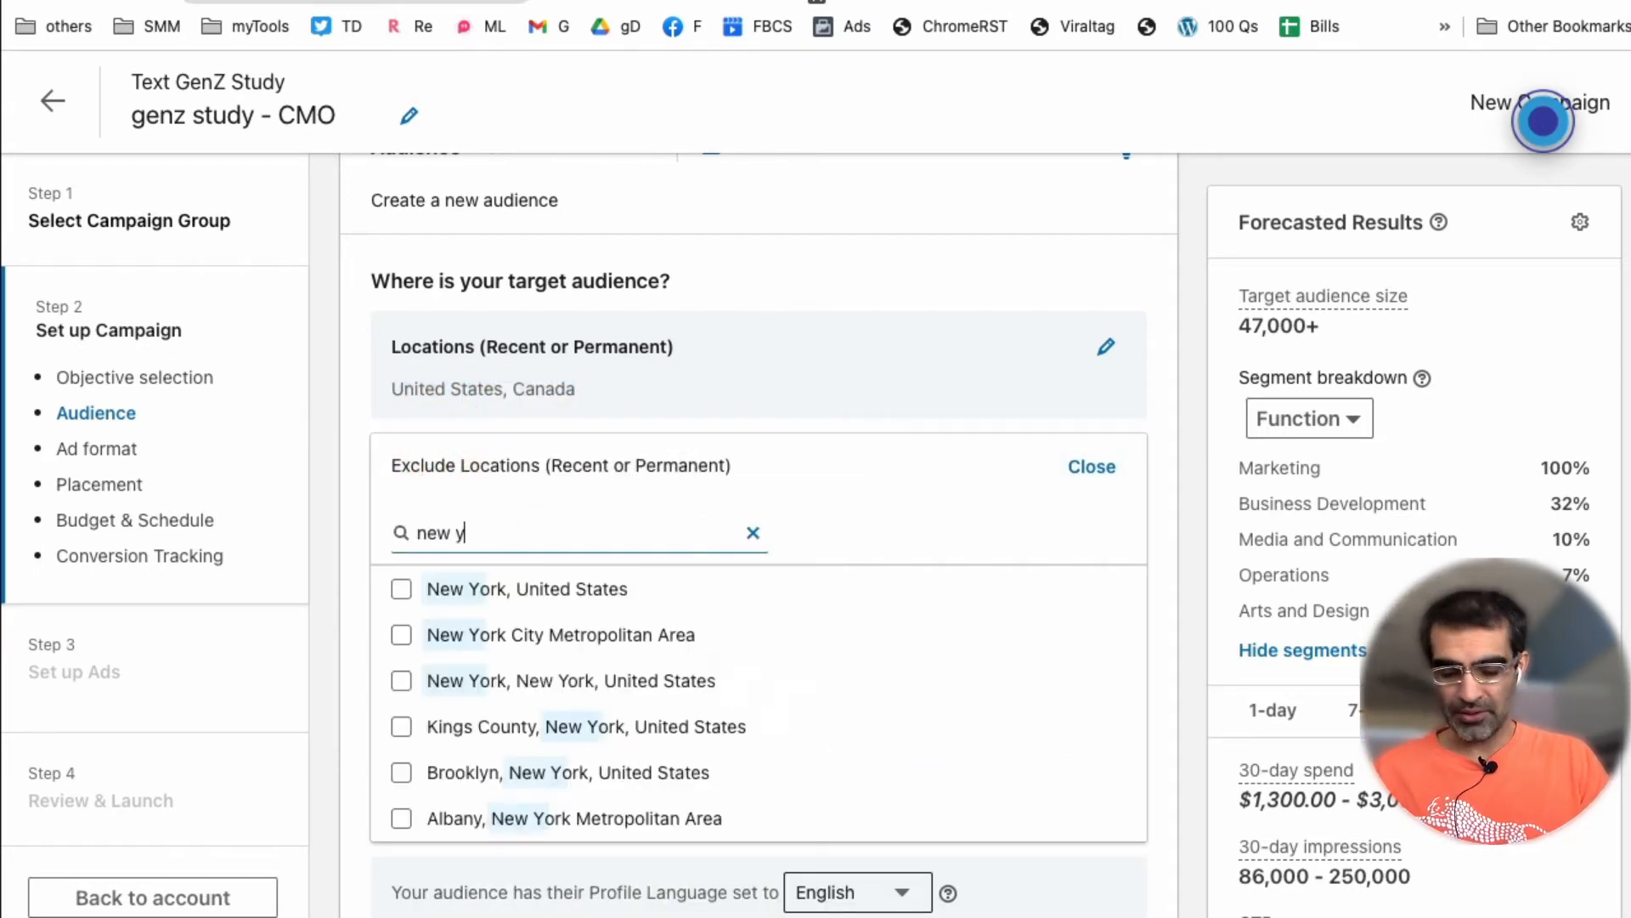
{"action": "type", "text": "ork"}
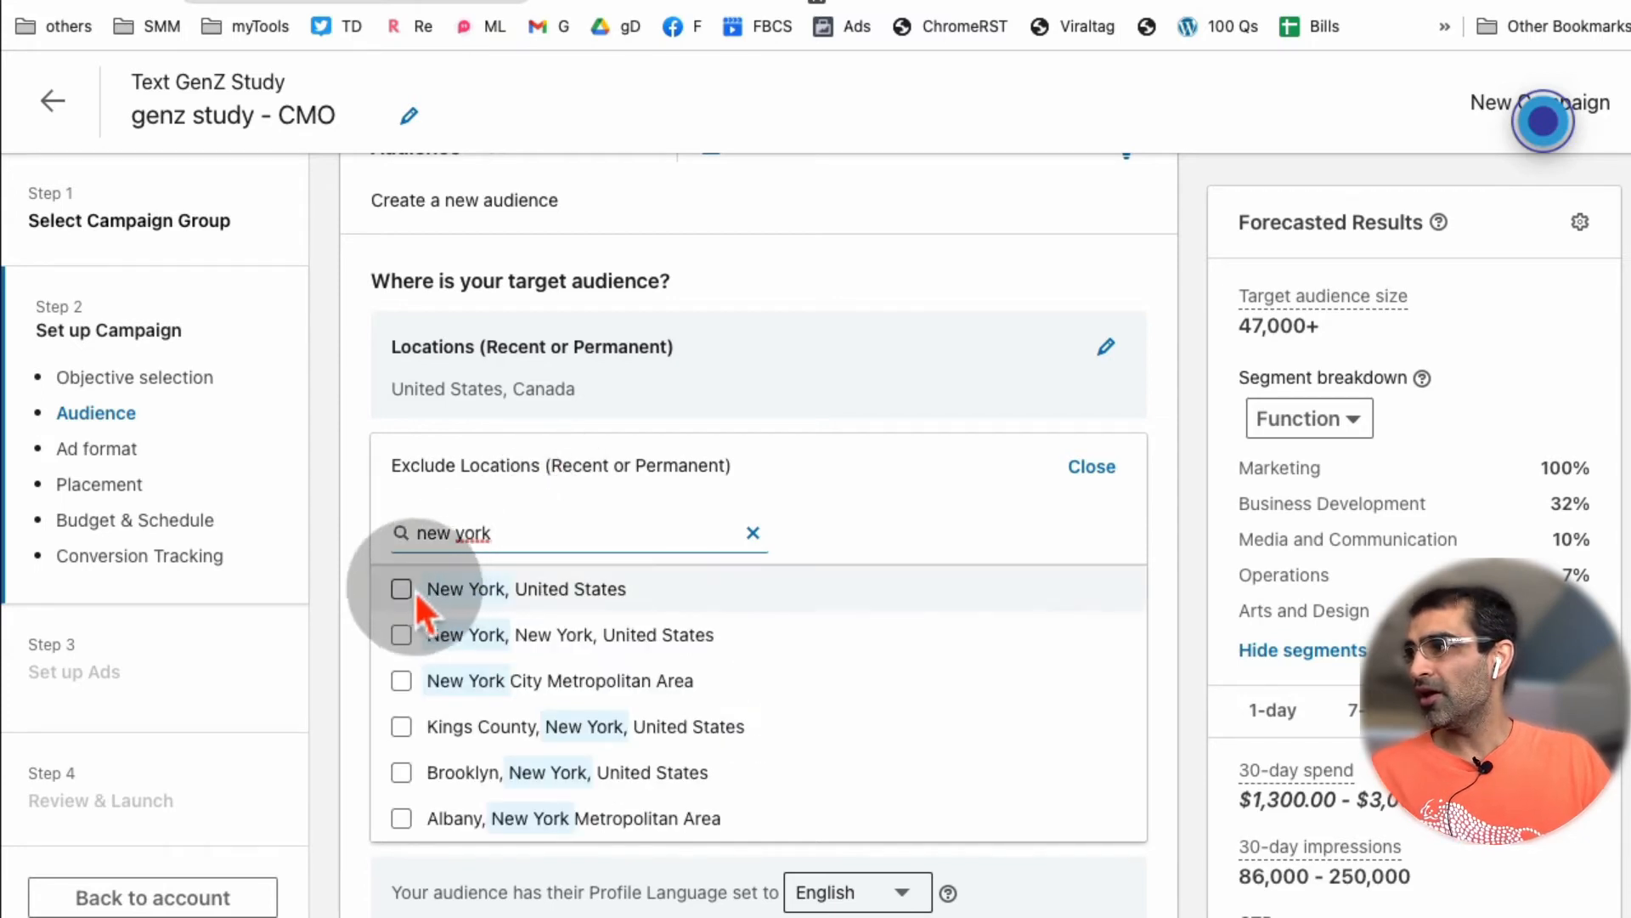
{"action": "left_click", "coordinate": [401, 589]}
{"action": "left_click", "coordinate": [1096, 469]}
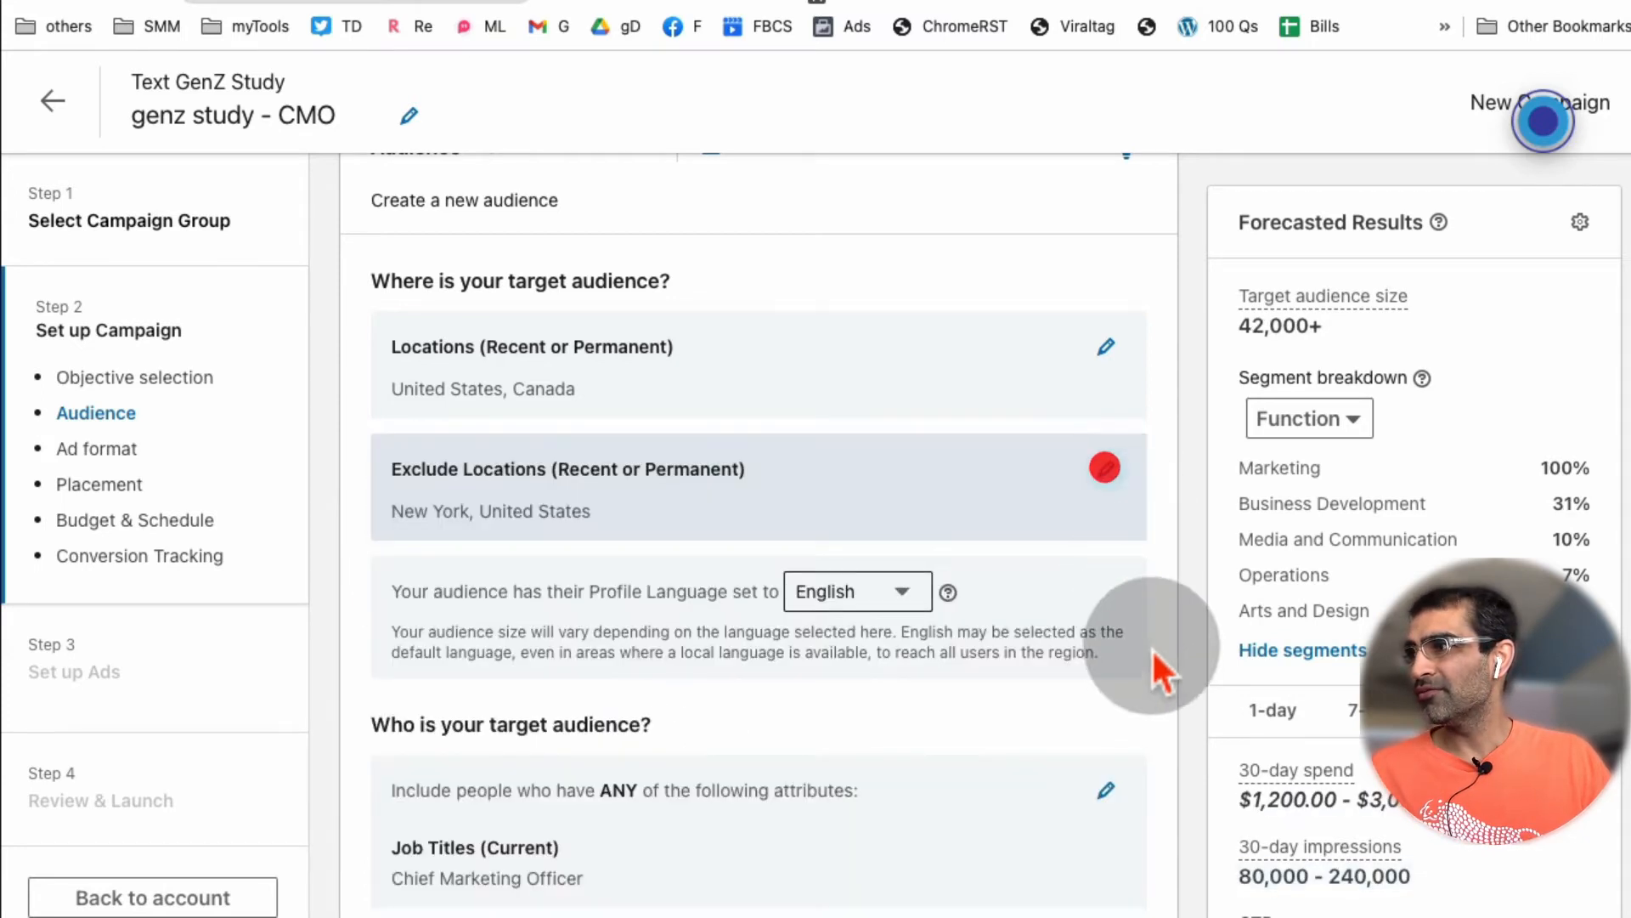
Remove all the attributes from the block of included people in the target audience section.
{"action": "scroll", "coordinate": [1139, 656], "scroll_direction": "down", "scroll_amount": 1}
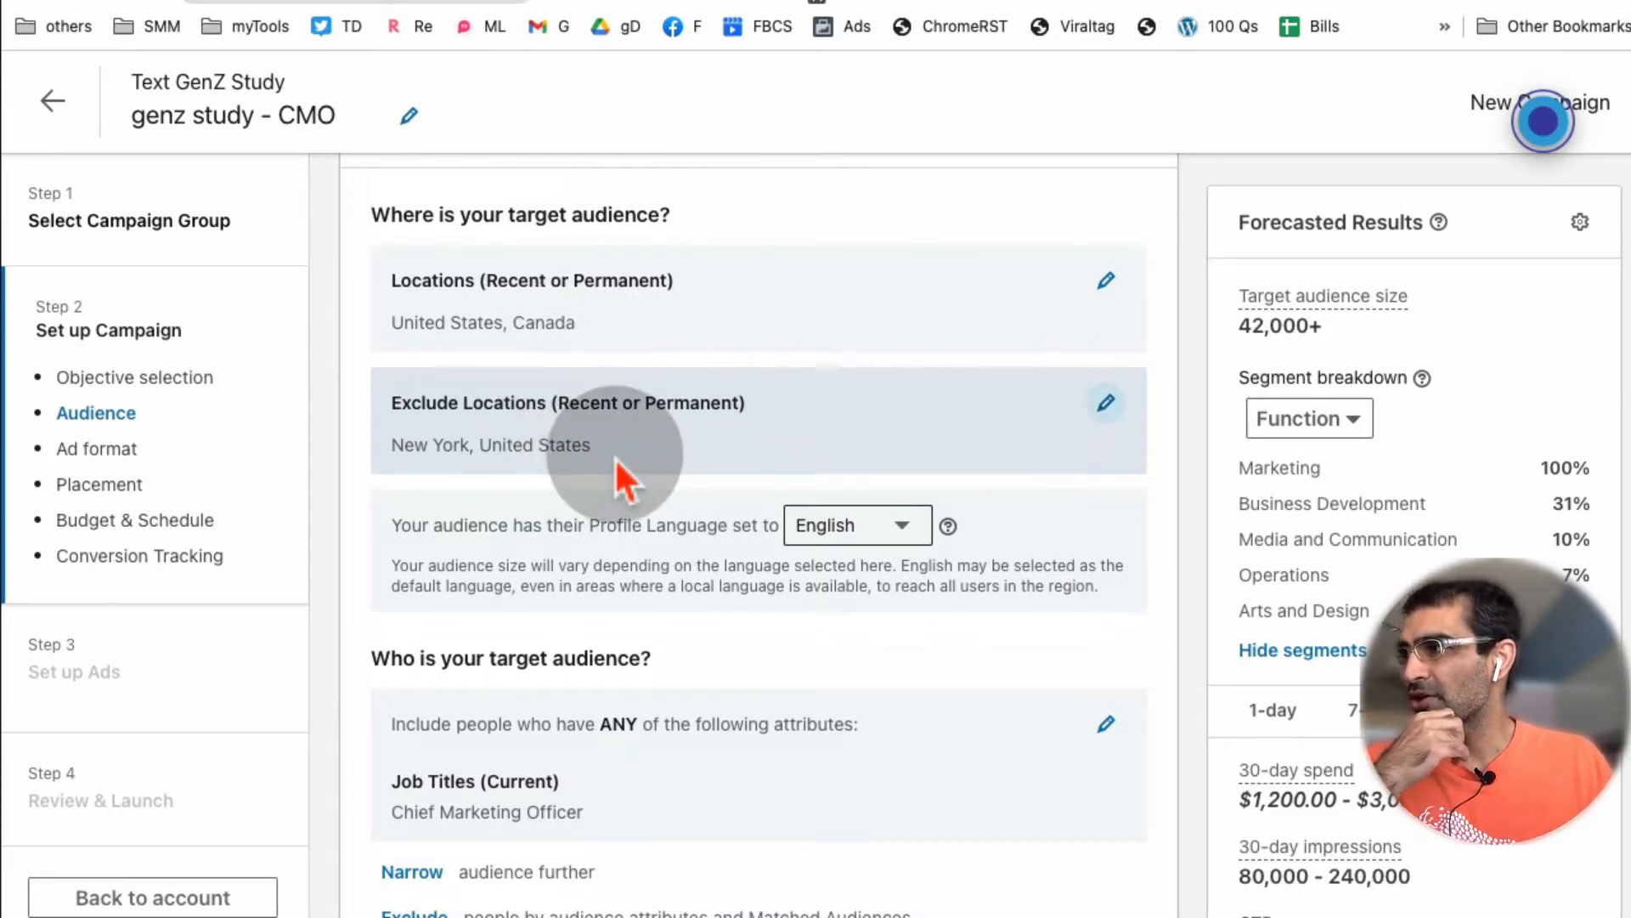
{"action": "scroll", "coordinate": [615, 476], "scroll_direction": "down", "scroll_amount": 4}
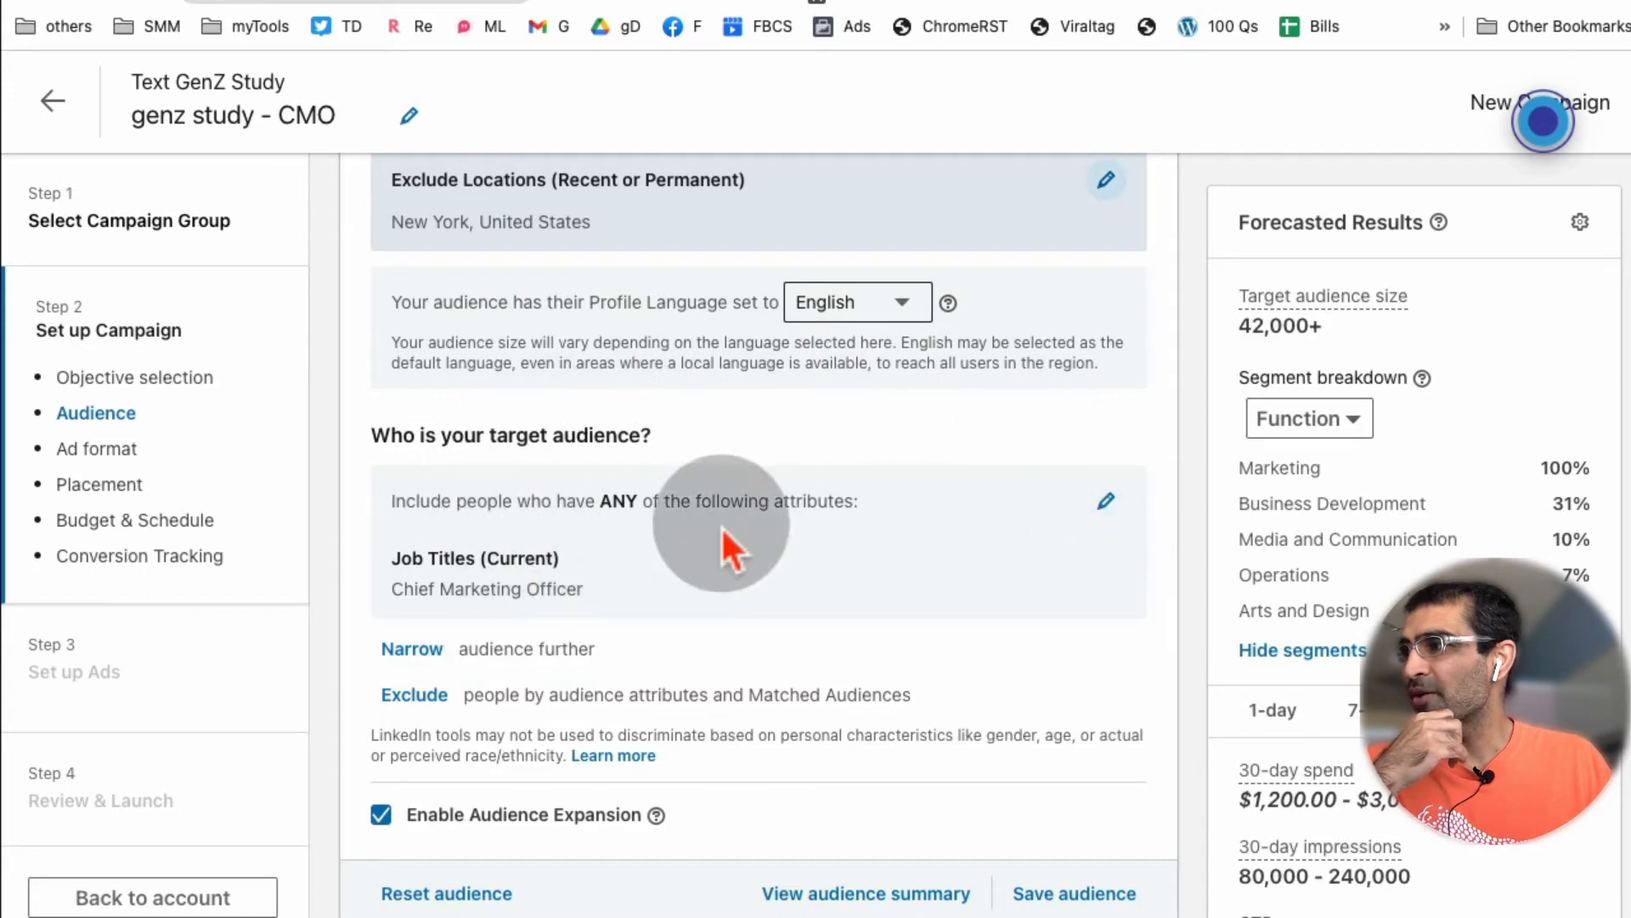
{"action": "left_click", "coordinate": [1106, 503]}
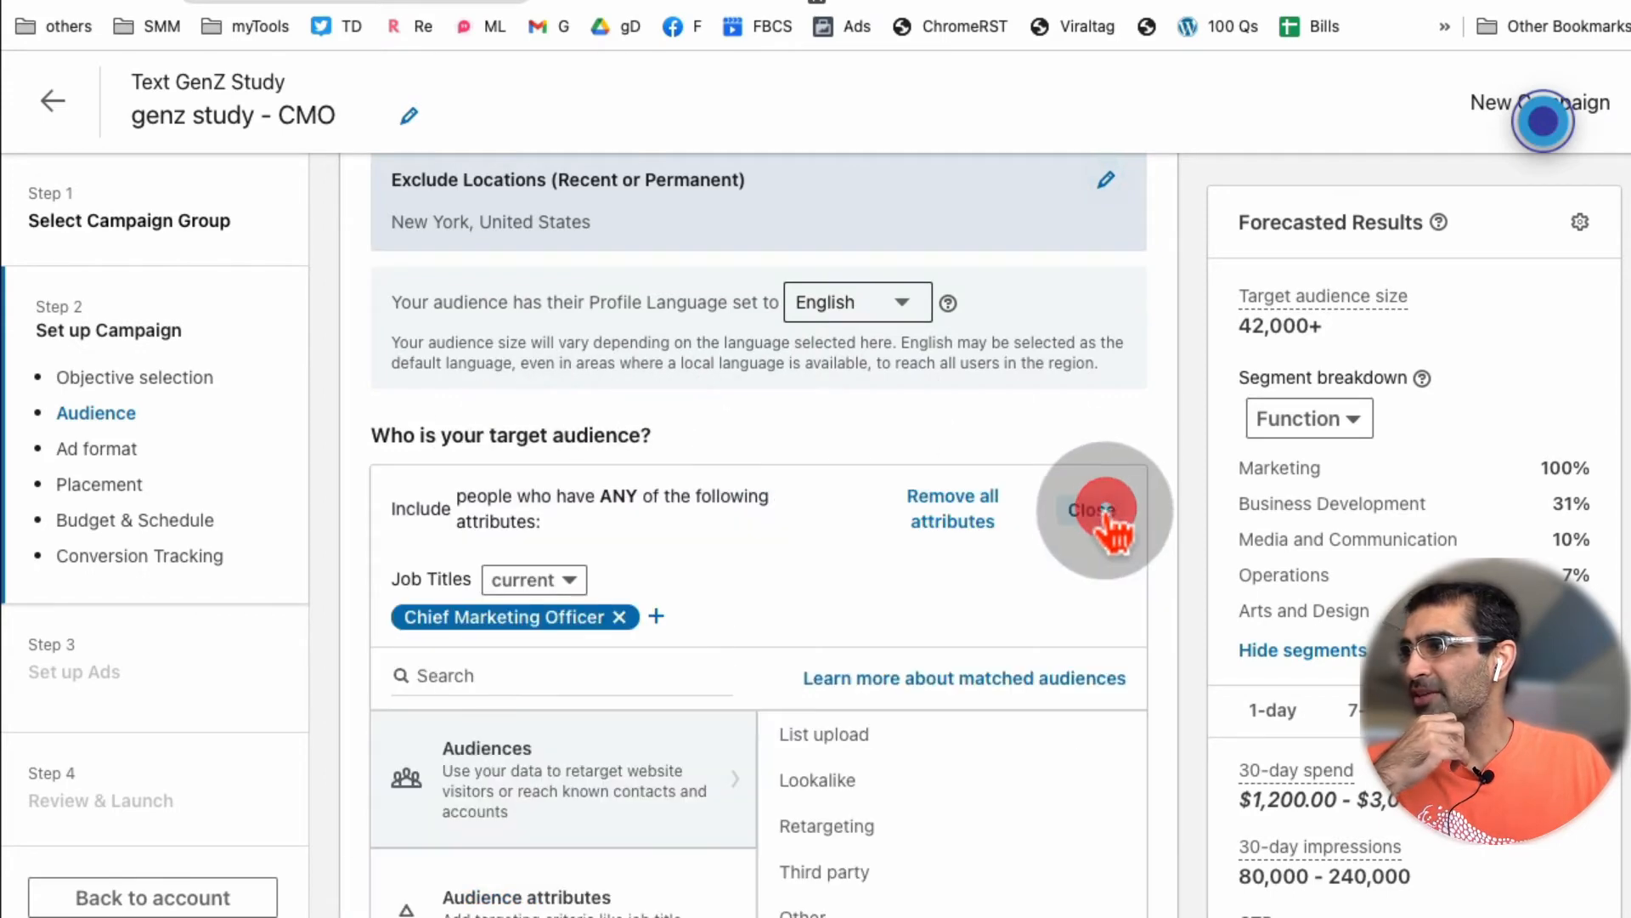
{"action": "left_click", "coordinate": [956, 508]}
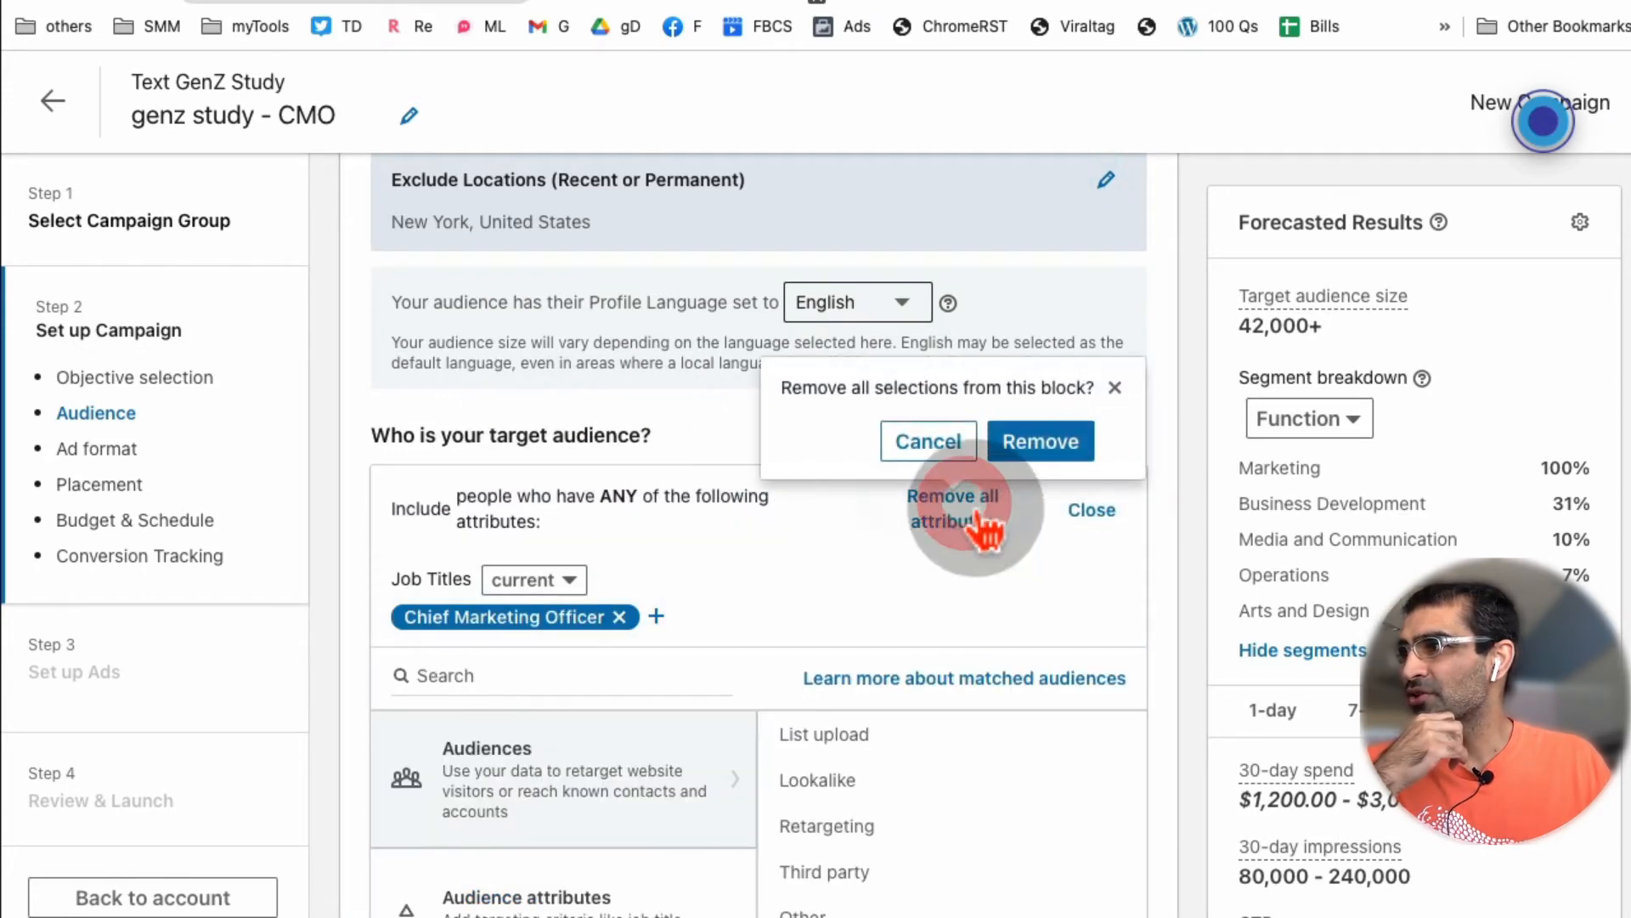
{"action": "left_click", "coordinate": [1015, 449]}
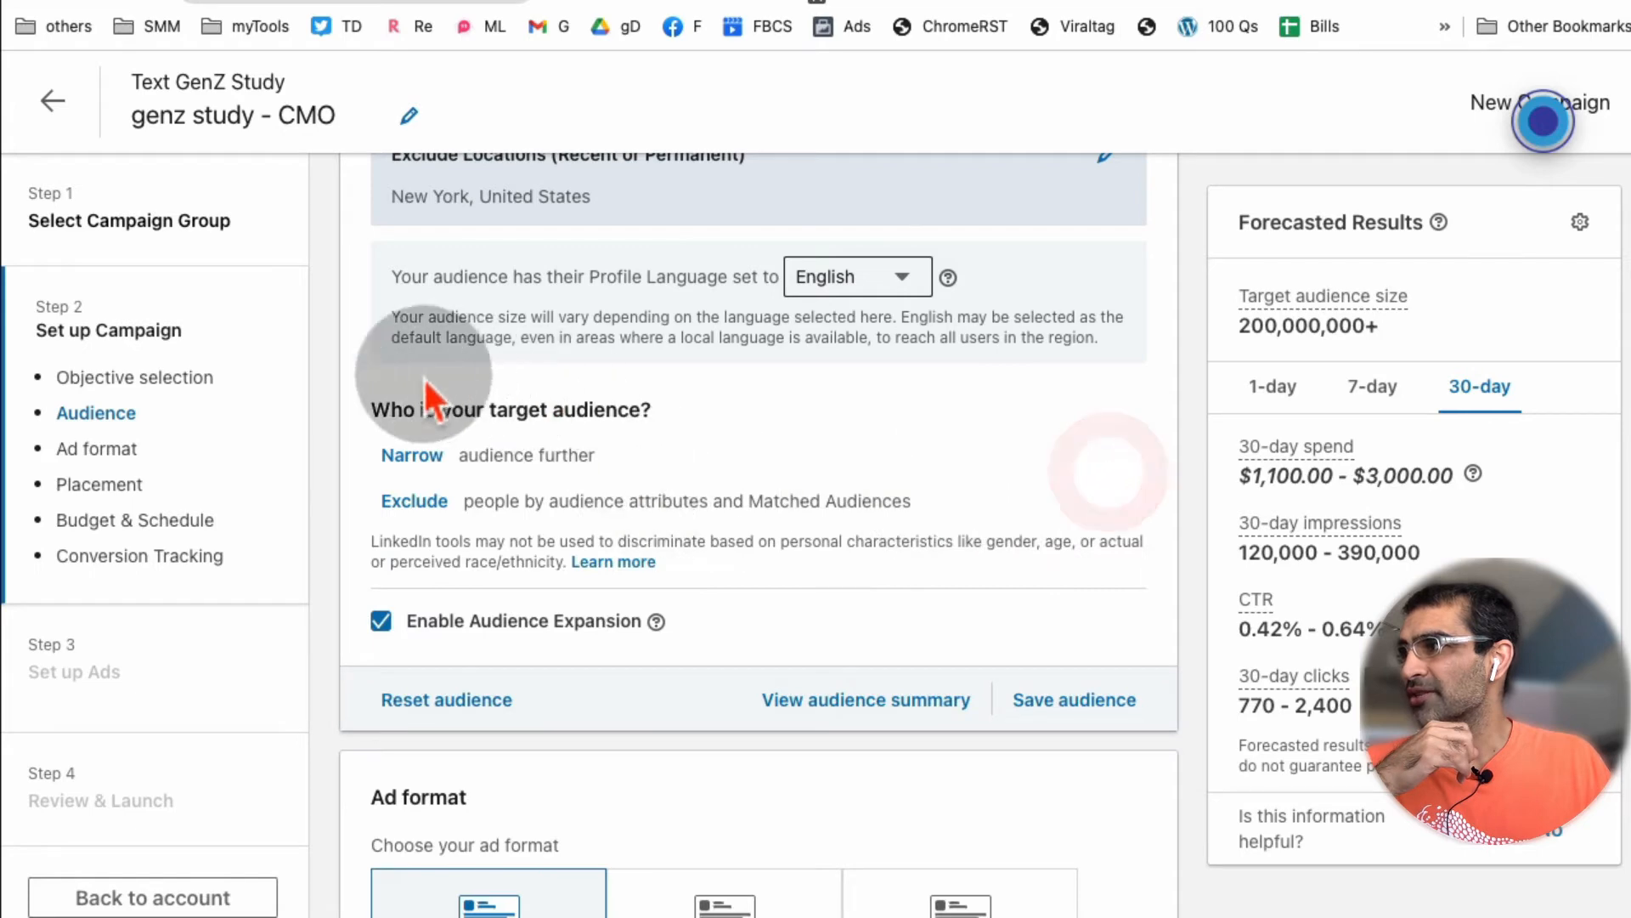
{"action": "left_click_drag", "start_coordinate": [374, 401], "coordinate": [949, 501]}
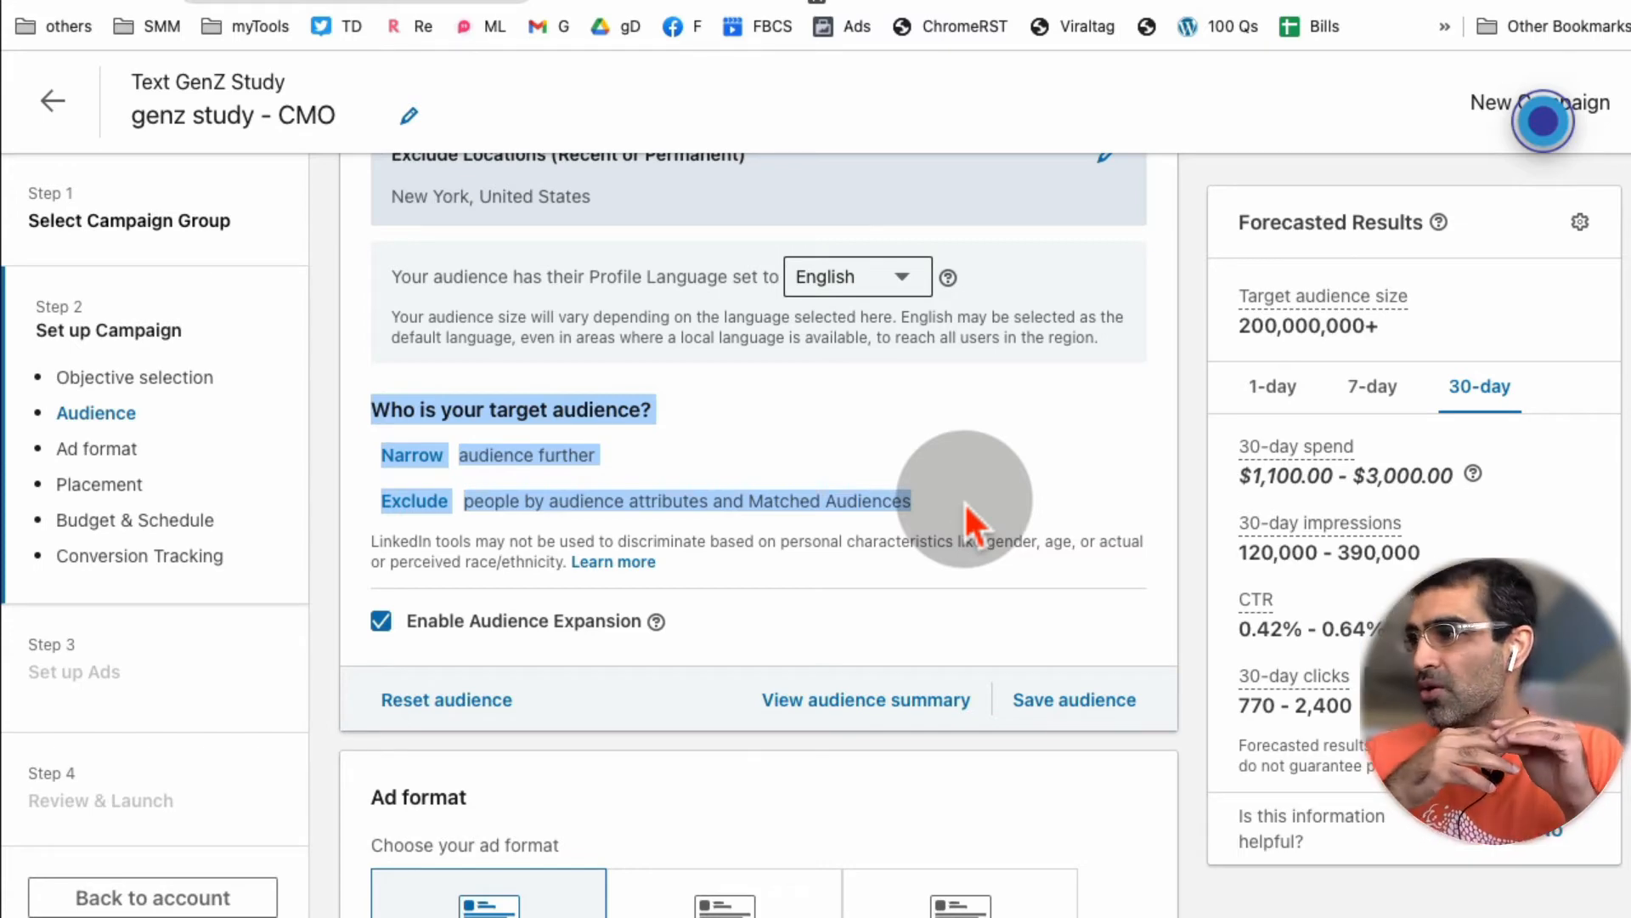
{"action": "left_click", "coordinate": [936, 442]}
Narrow the audience by job title under Job Experience, searching for "cmo" and including Chief Marketing Officer.
{"action": "left_click", "coordinate": [422, 455]}
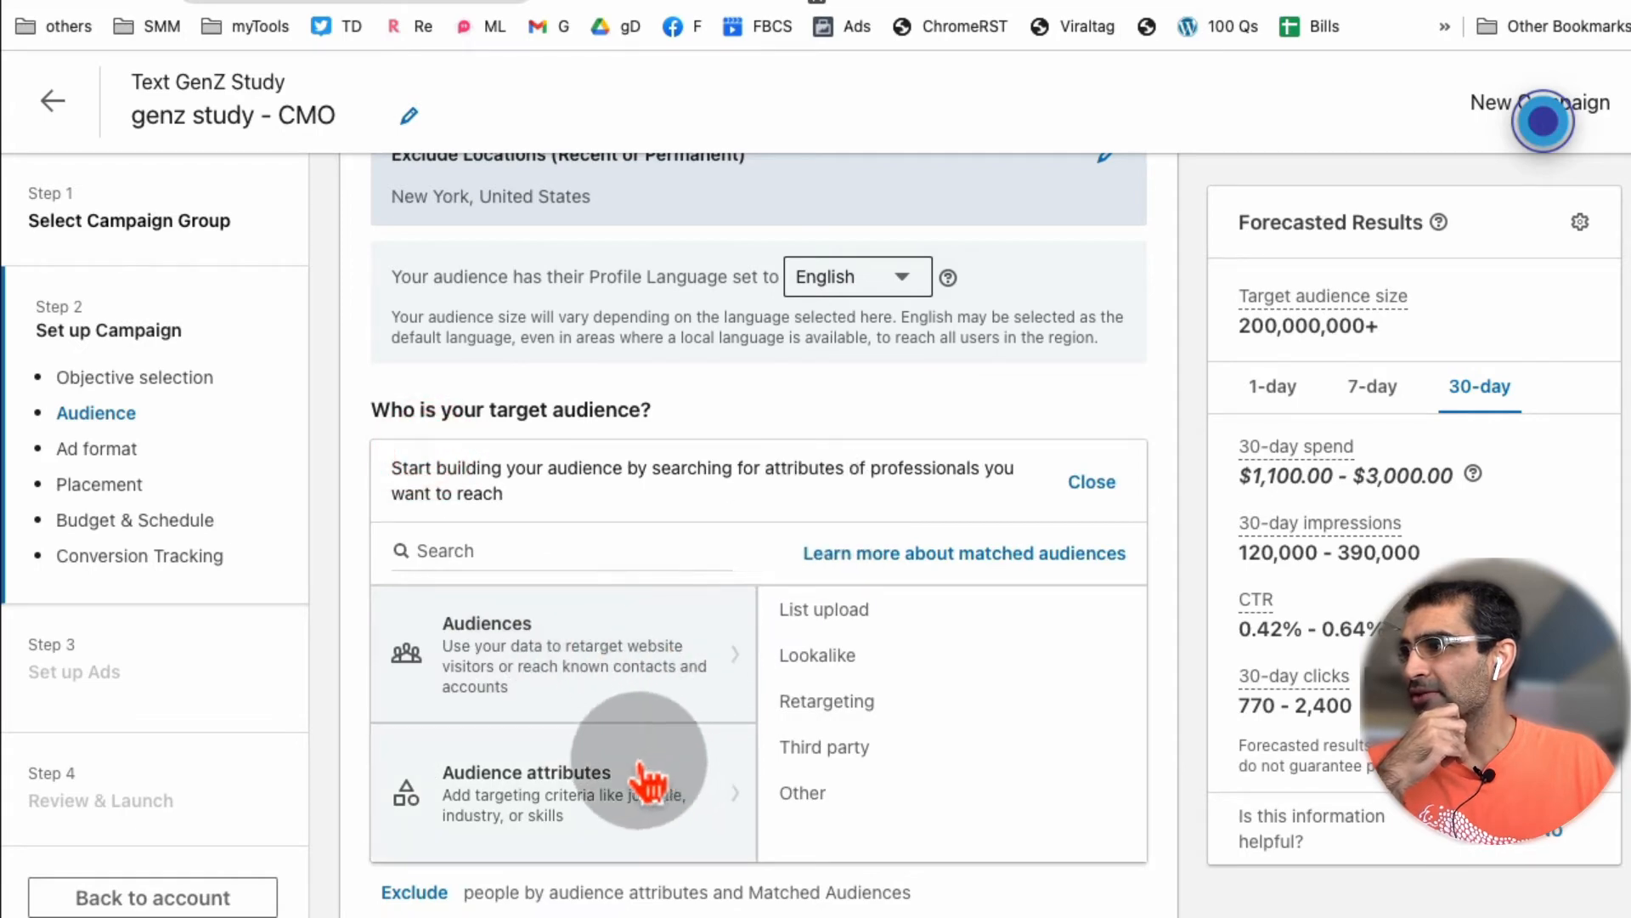
{"action": "scroll", "coordinate": [620, 688], "scroll_direction": "down", "scroll_amount": 1}
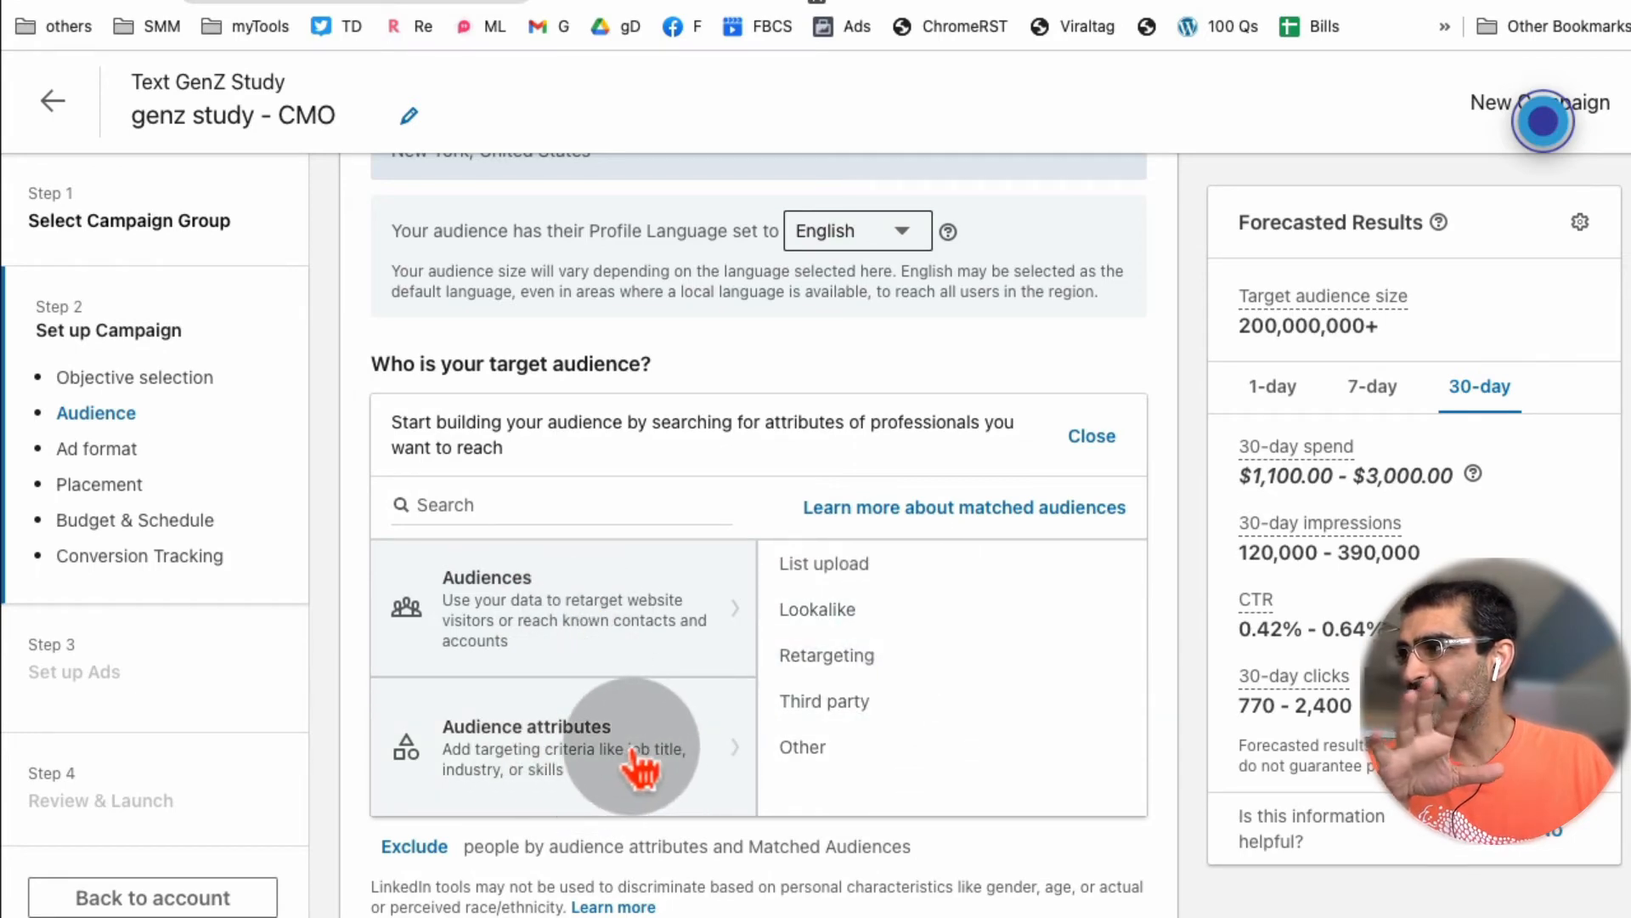
{"action": "scroll", "coordinate": [629, 760], "scroll_direction": "down", "scroll_amount": 1}
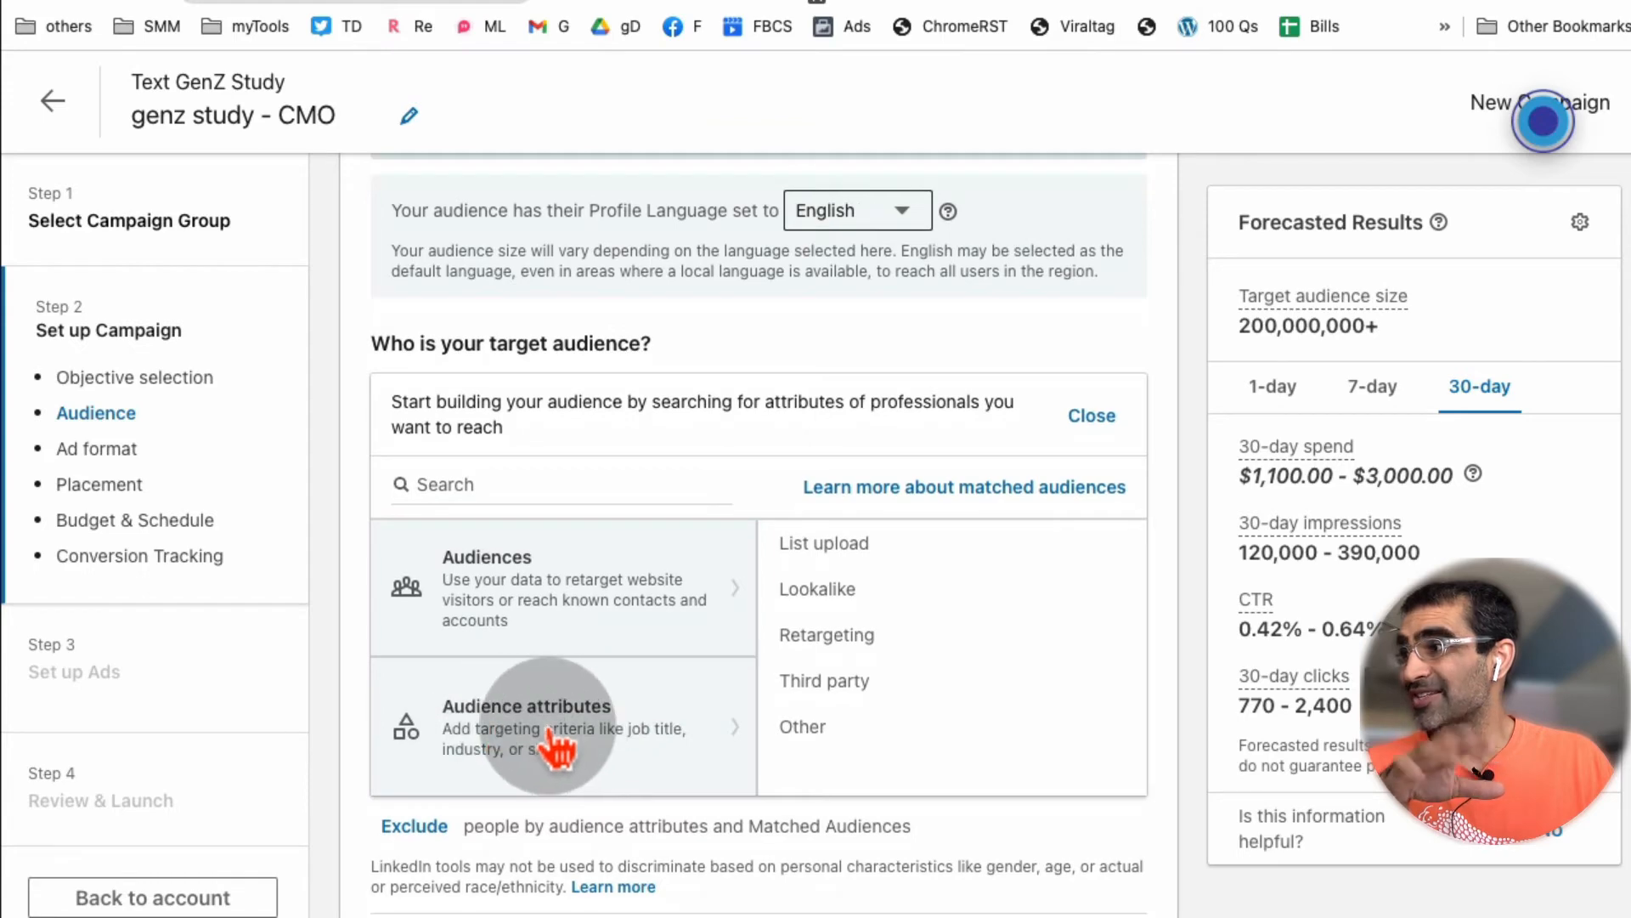
{"action": "left_click", "coordinate": [553, 739]}
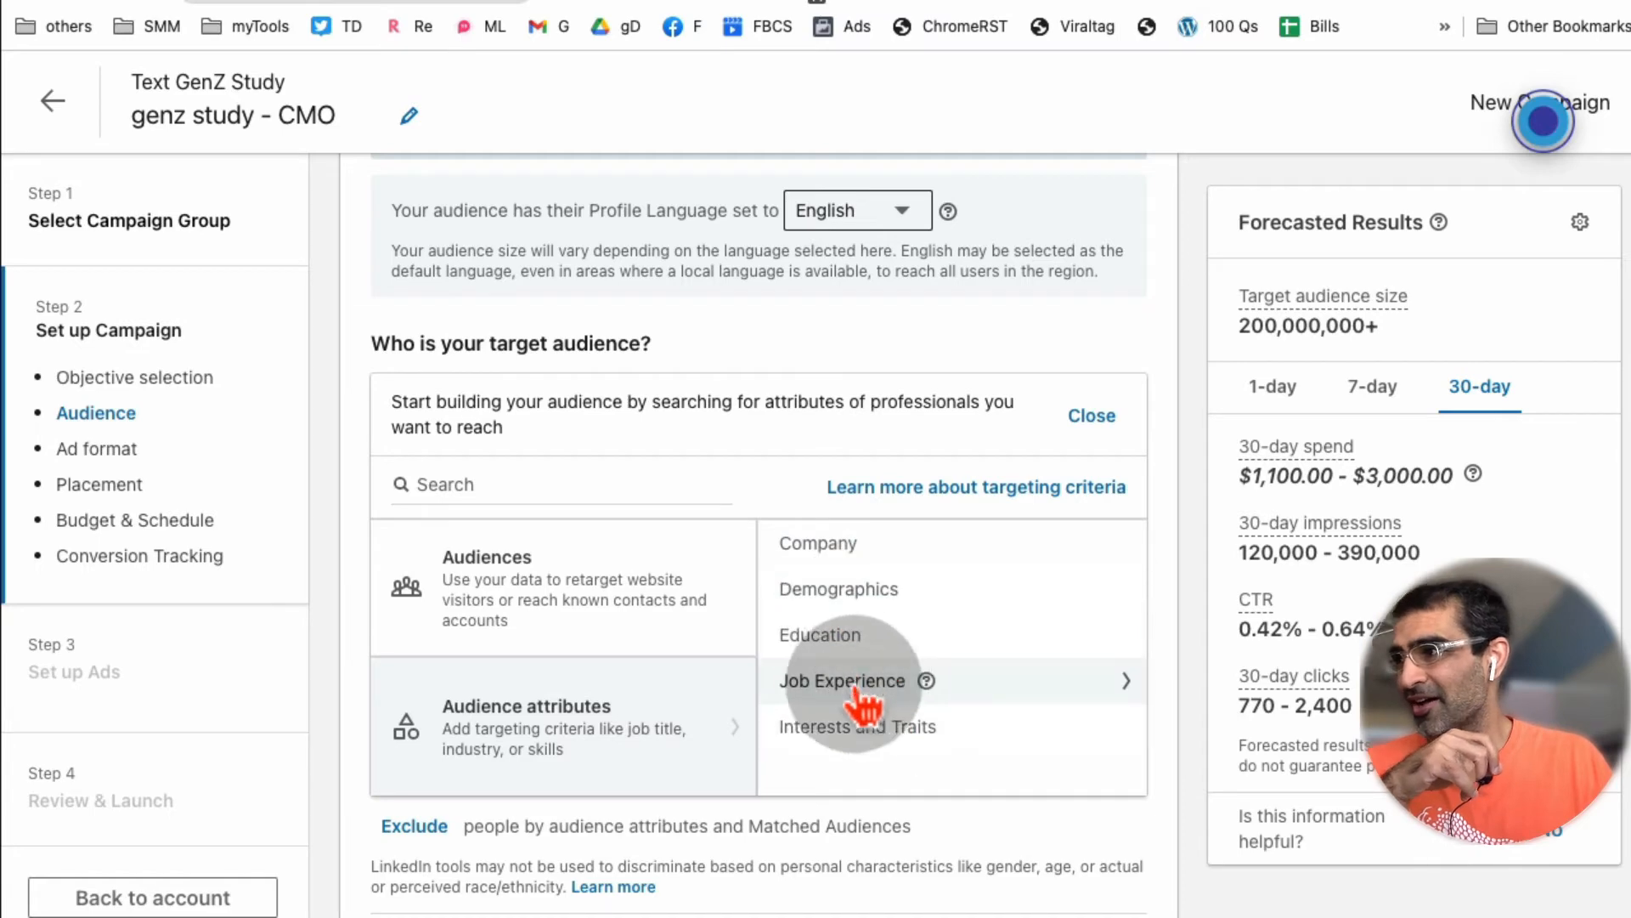
{"action": "mouse_move", "coordinate": [1024, 703]}
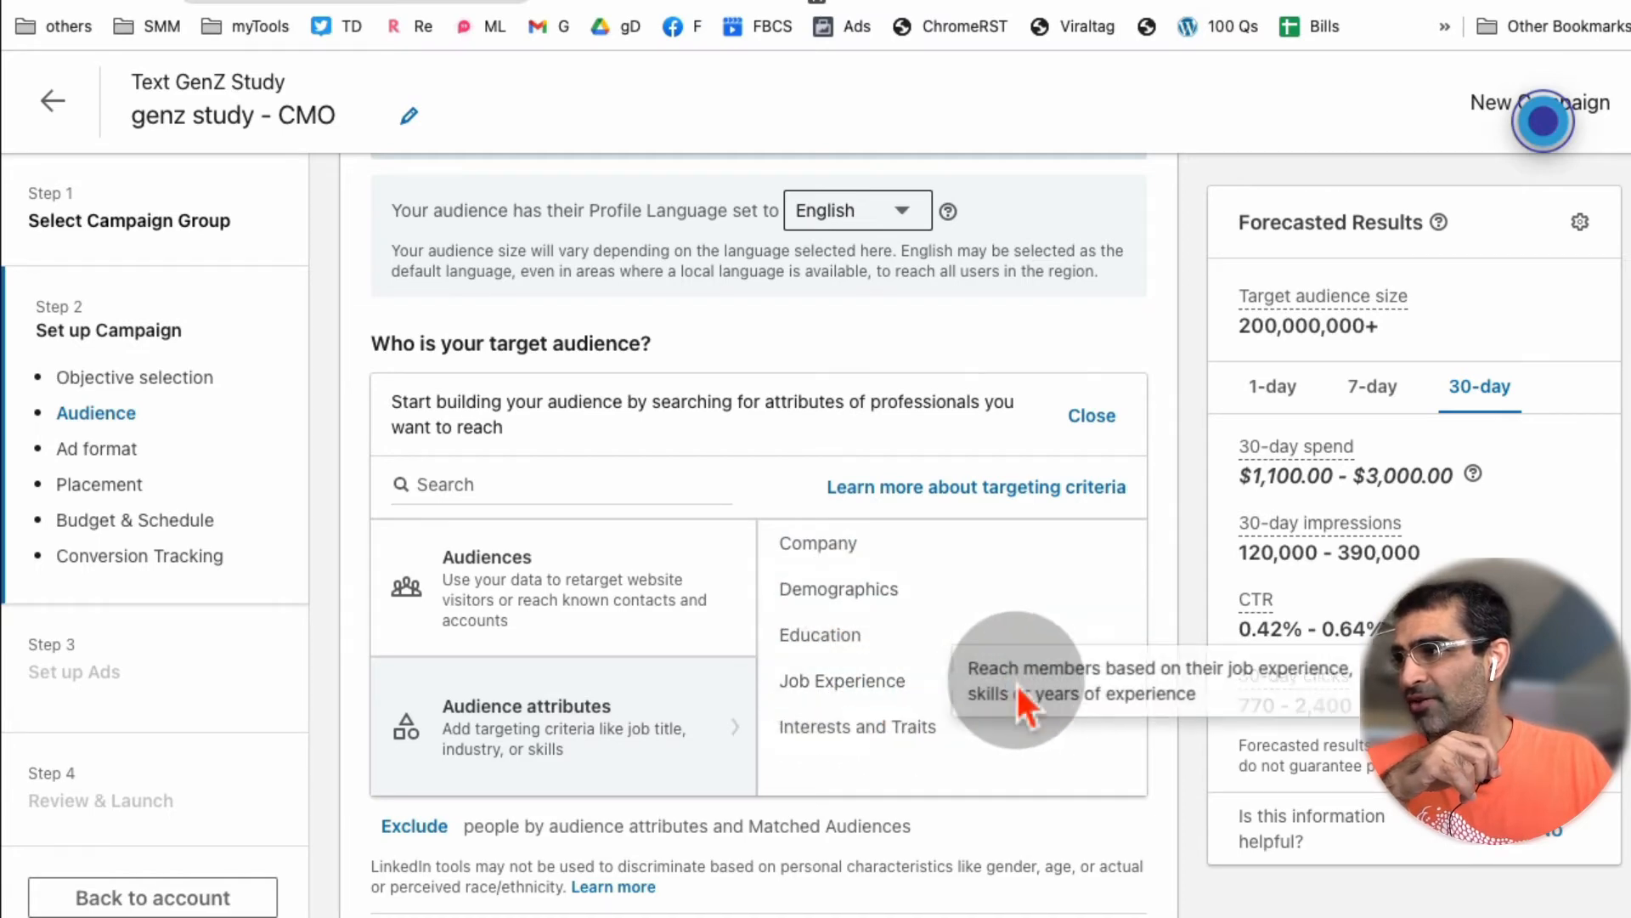
{"action": "left_click", "coordinate": [829, 695]}
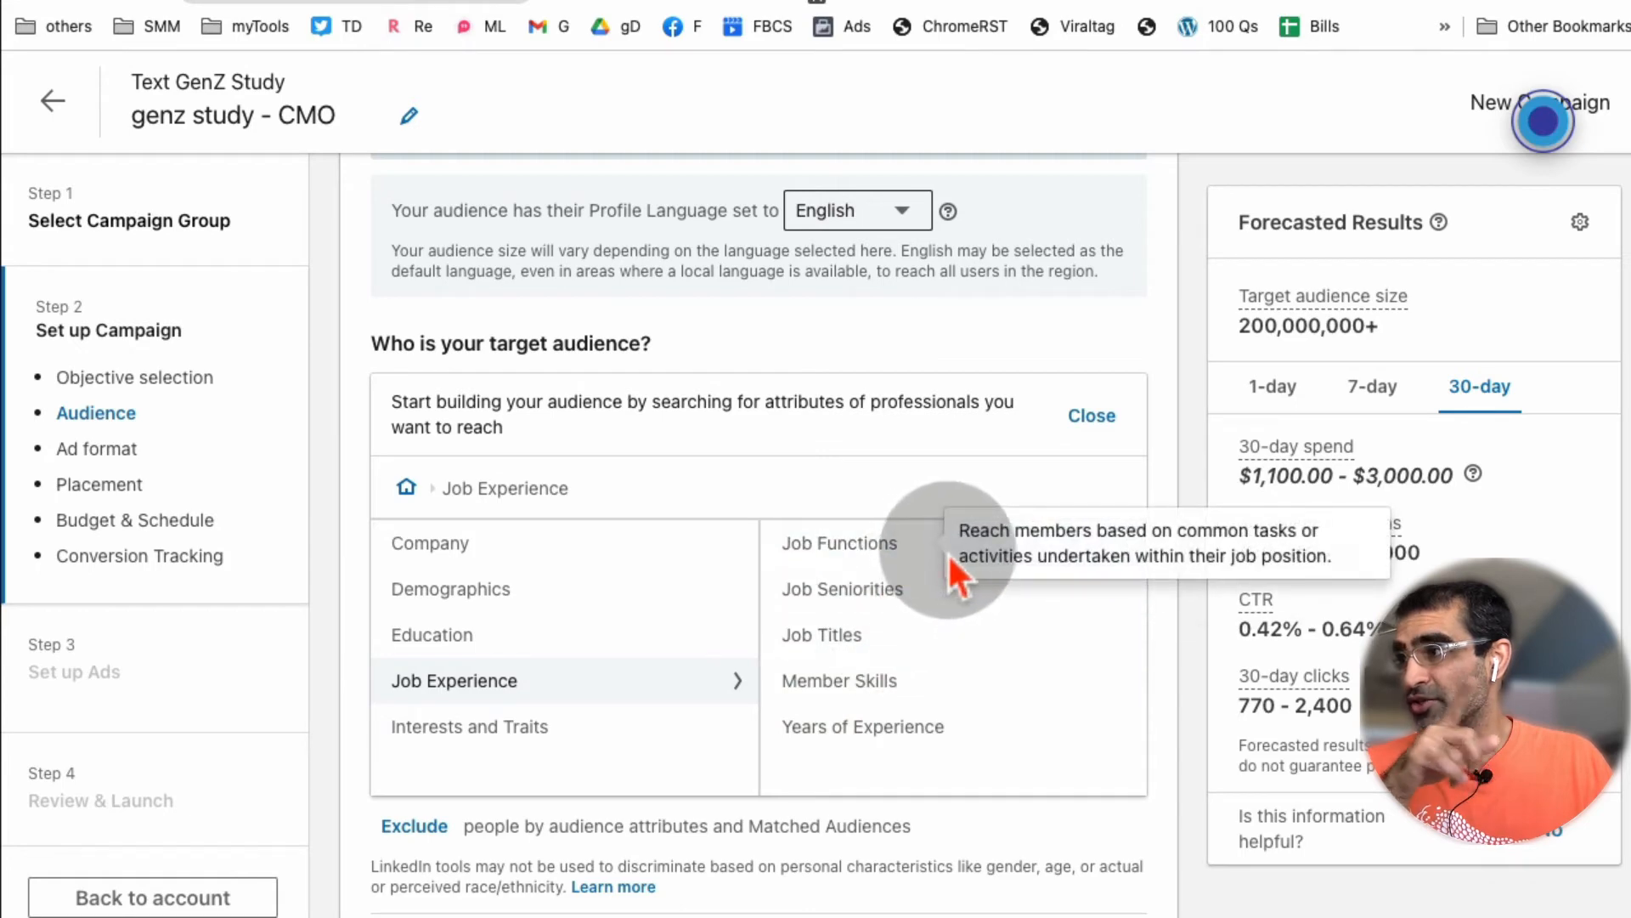
{"action": "mouse_move", "coordinate": [928, 592]}
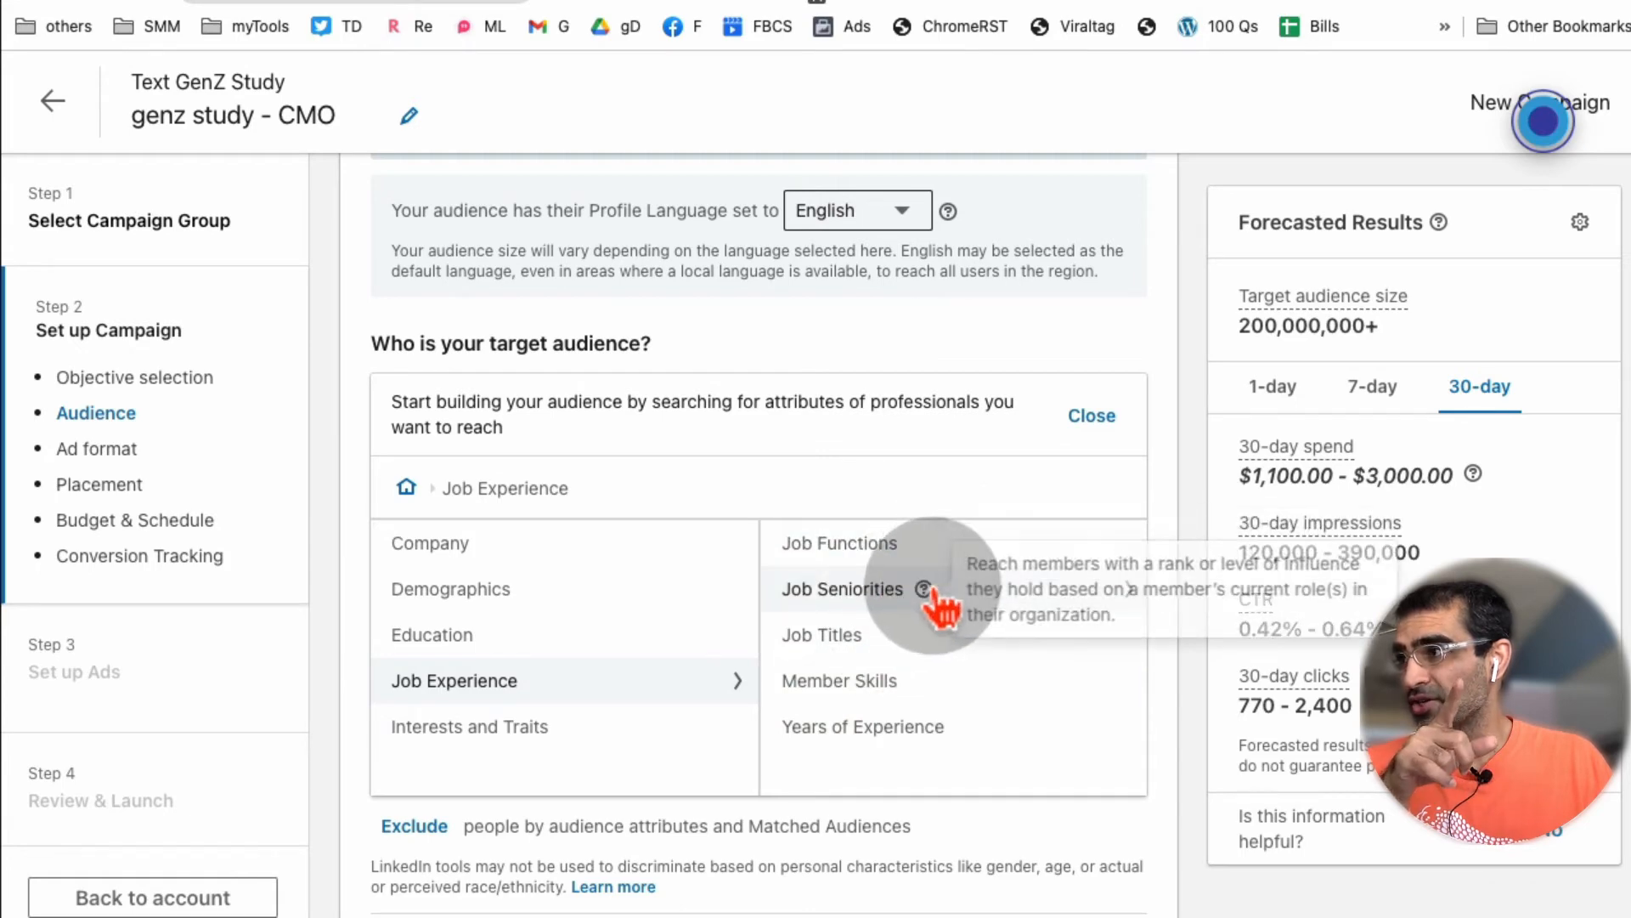
{"action": "mouse_move", "coordinate": [968, 630]}
{"action": "left_click", "coordinate": [840, 633]}
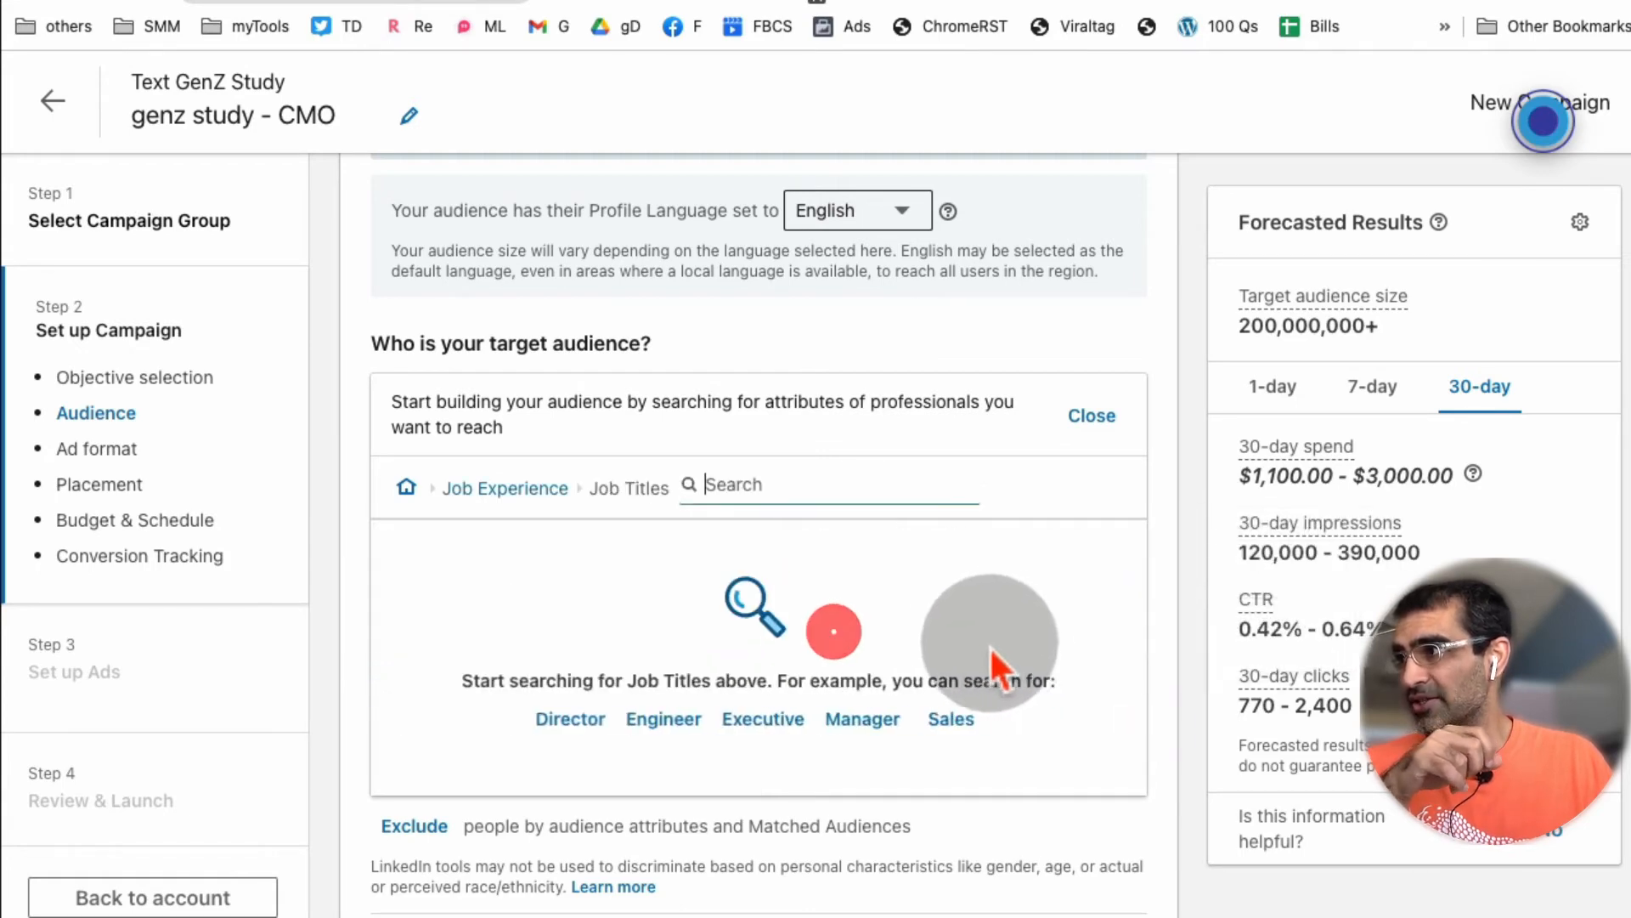
{"action": "type", "text": "cmo"}
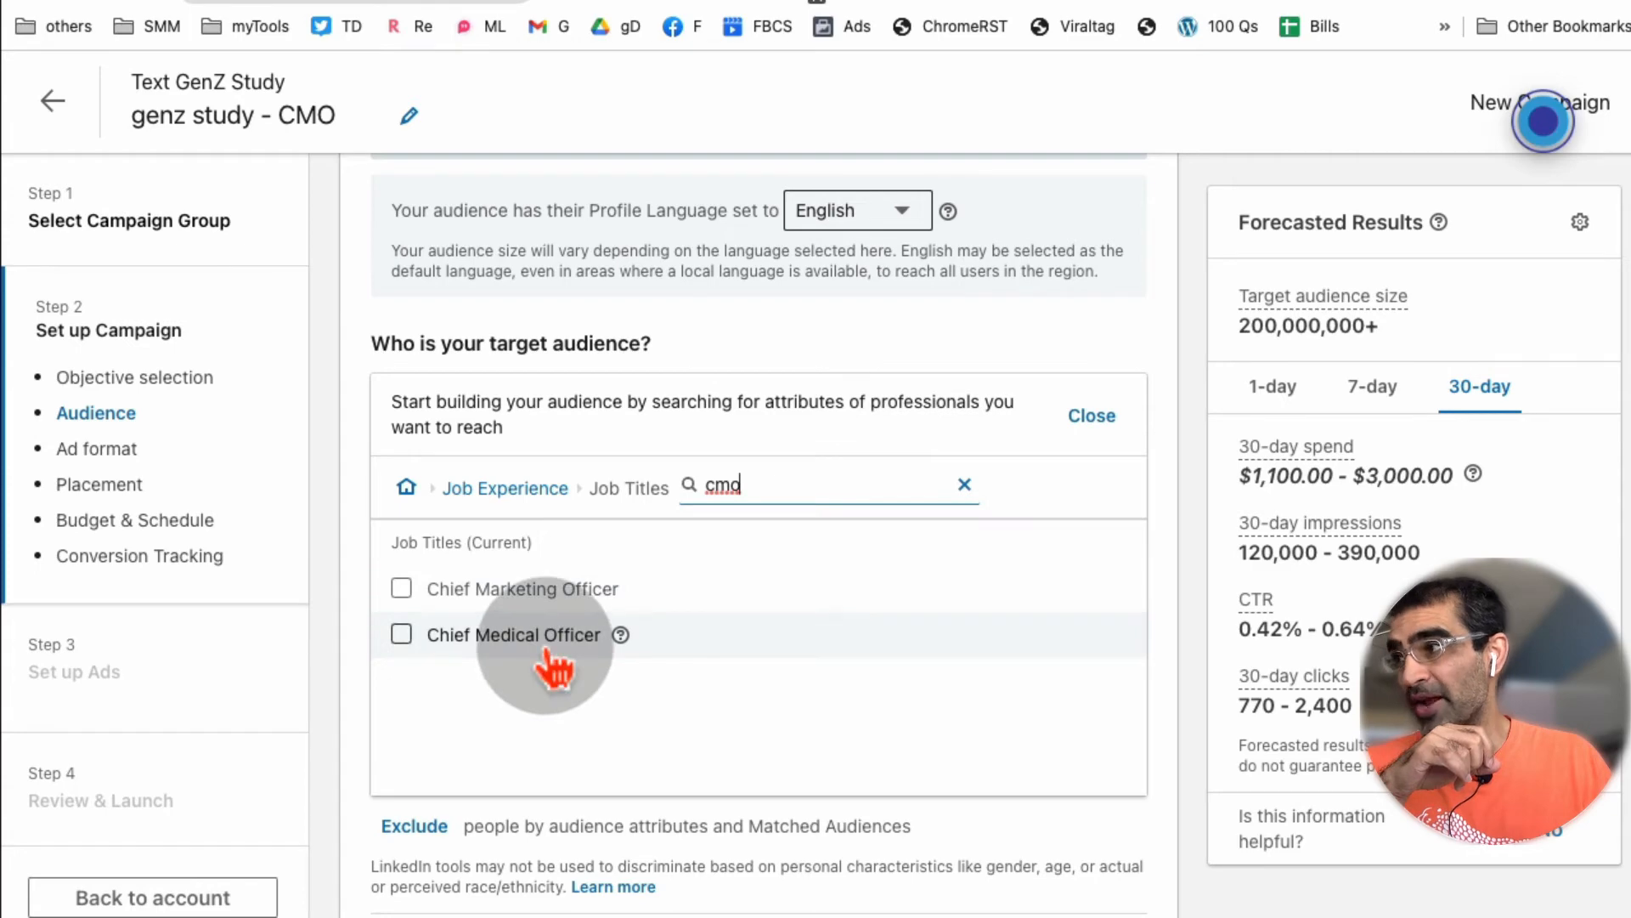
{"action": "left_click", "coordinate": [402, 589]}
Add Vice President Marketing and Head Of Marketing from the suggested job titles to the audience.
{"action": "scroll", "coordinate": [1066, 678], "scroll_direction": "down", "scroll_amount": 1}
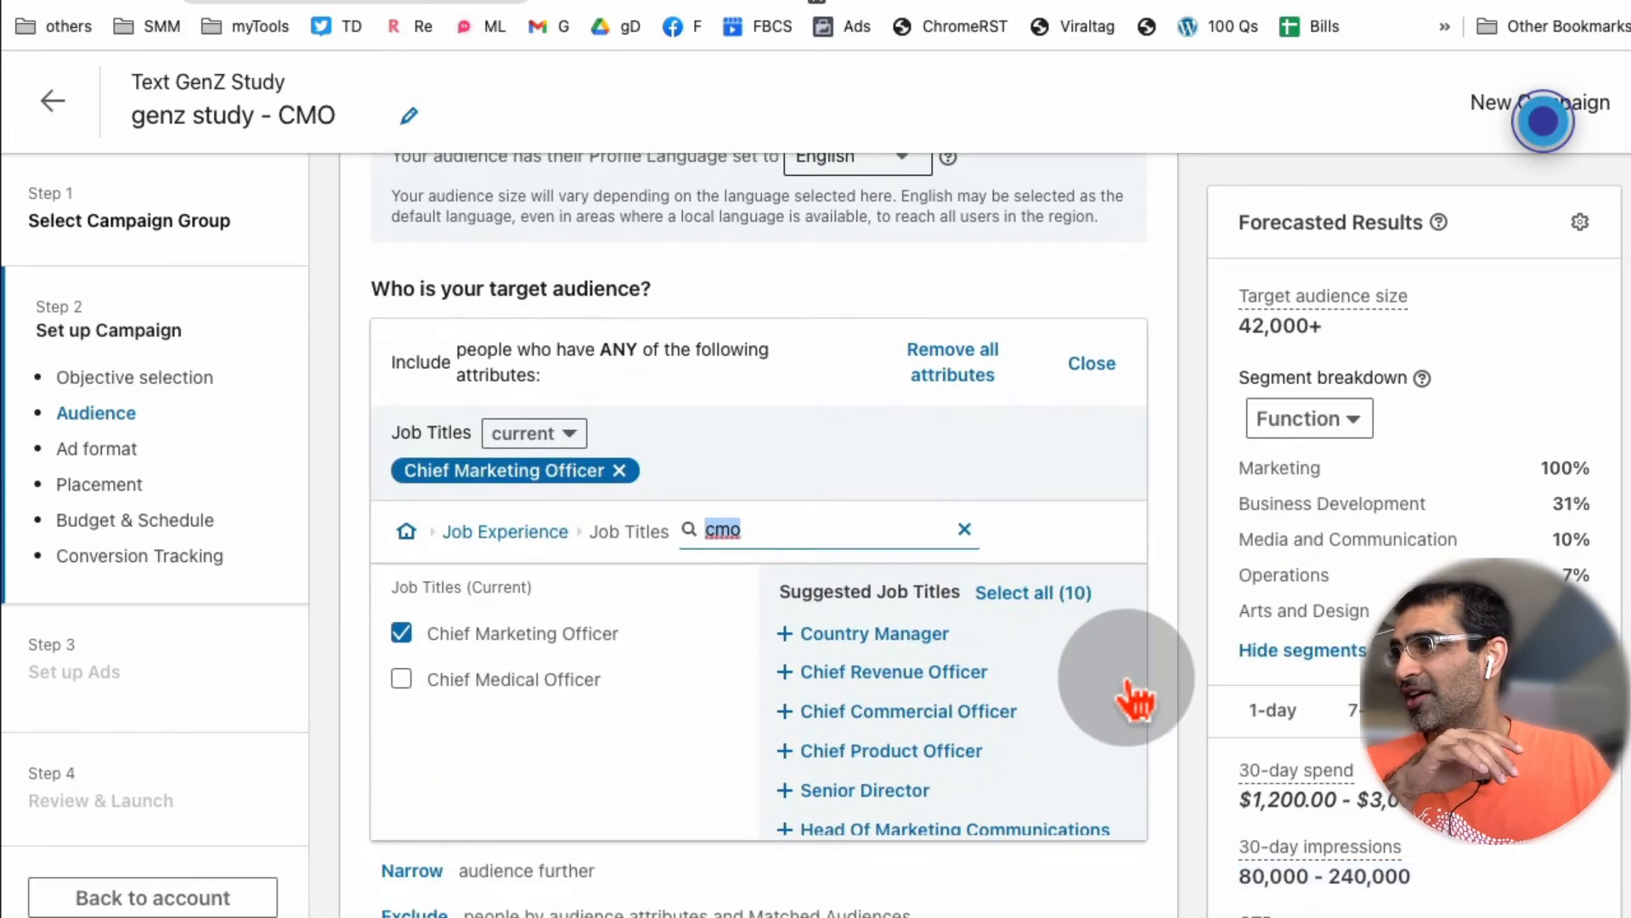
{"action": "scroll", "coordinate": [1135, 698], "scroll_direction": "down", "scroll_amount": 3}
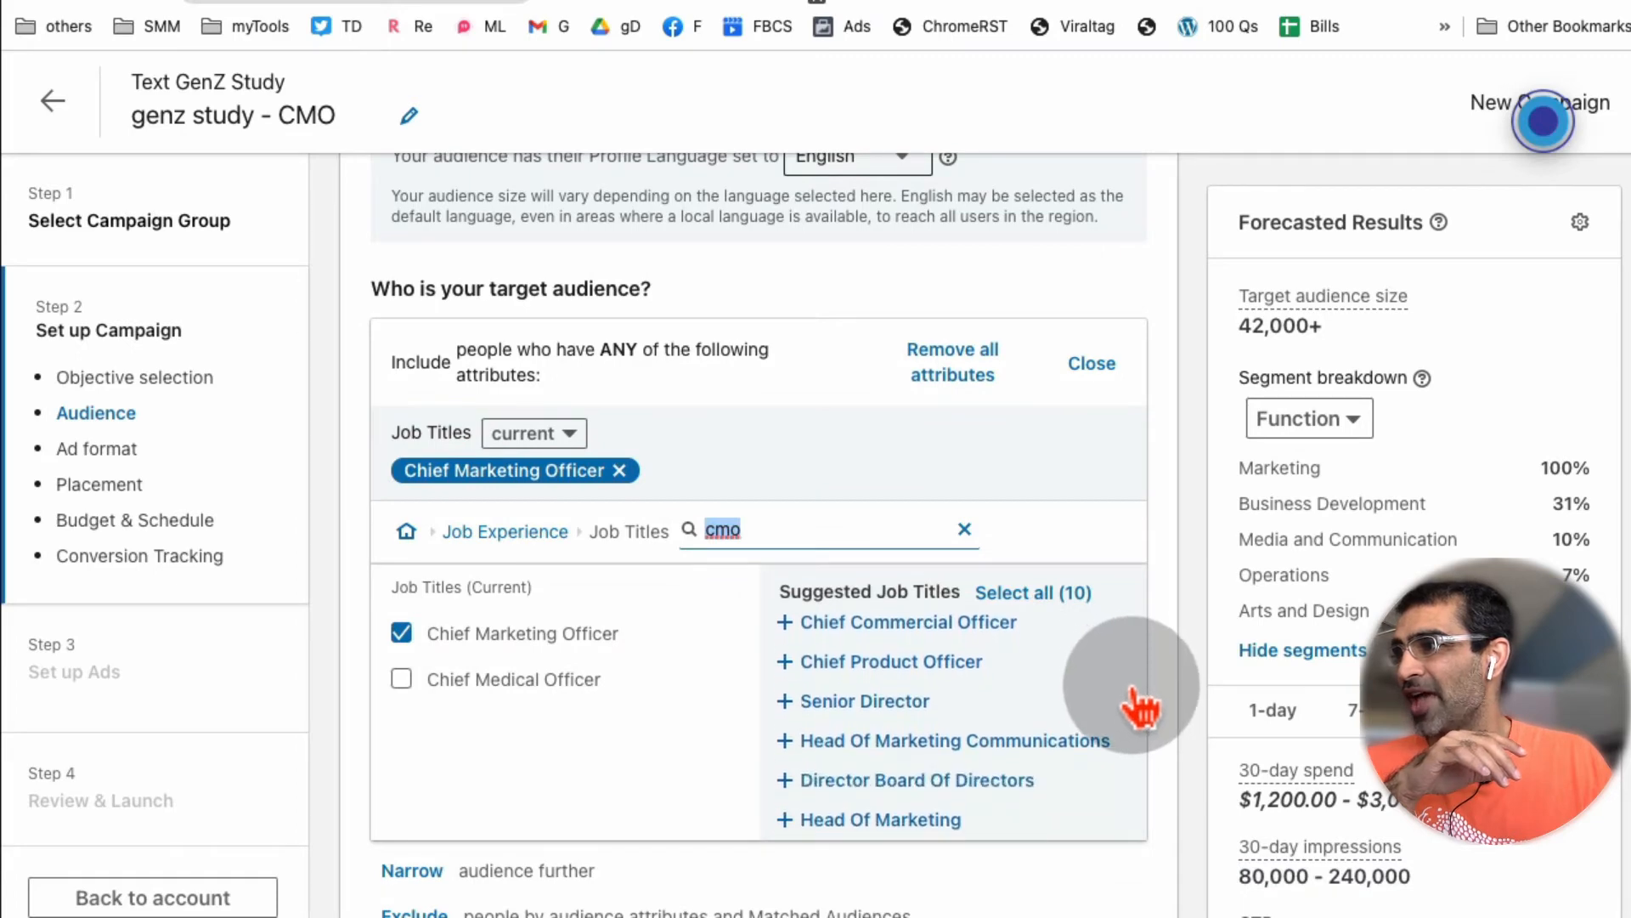
{"action": "scroll", "coordinate": [1138, 705], "scroll_direction": "down", "scroll_amount": 5}
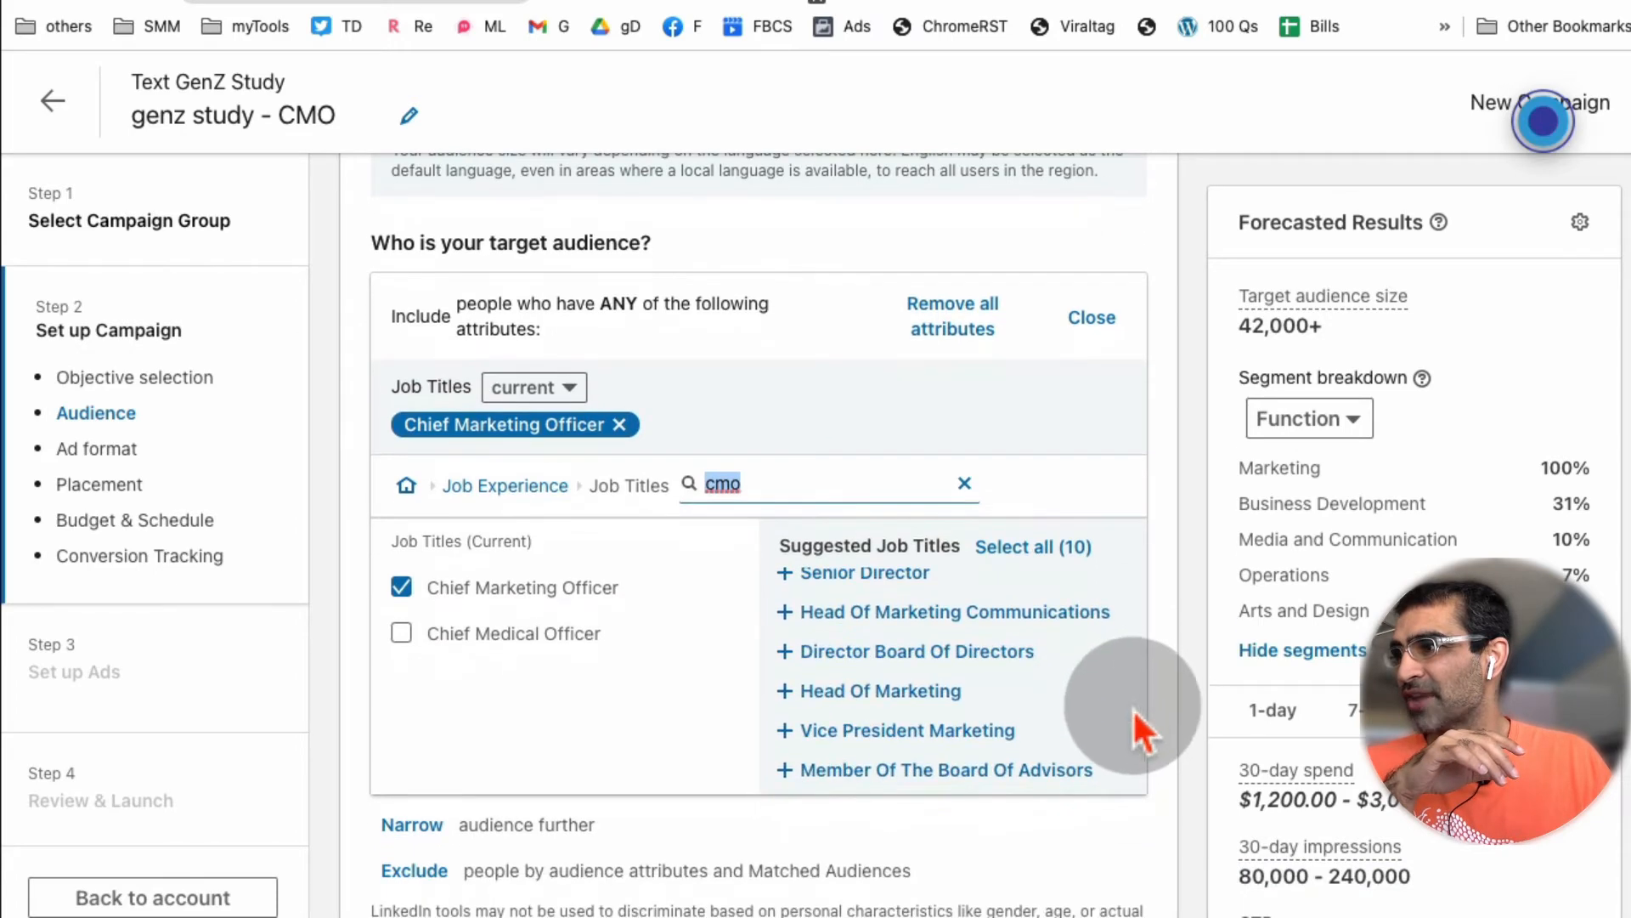
{"action": "left_click", "coordinate": [950, 739]}
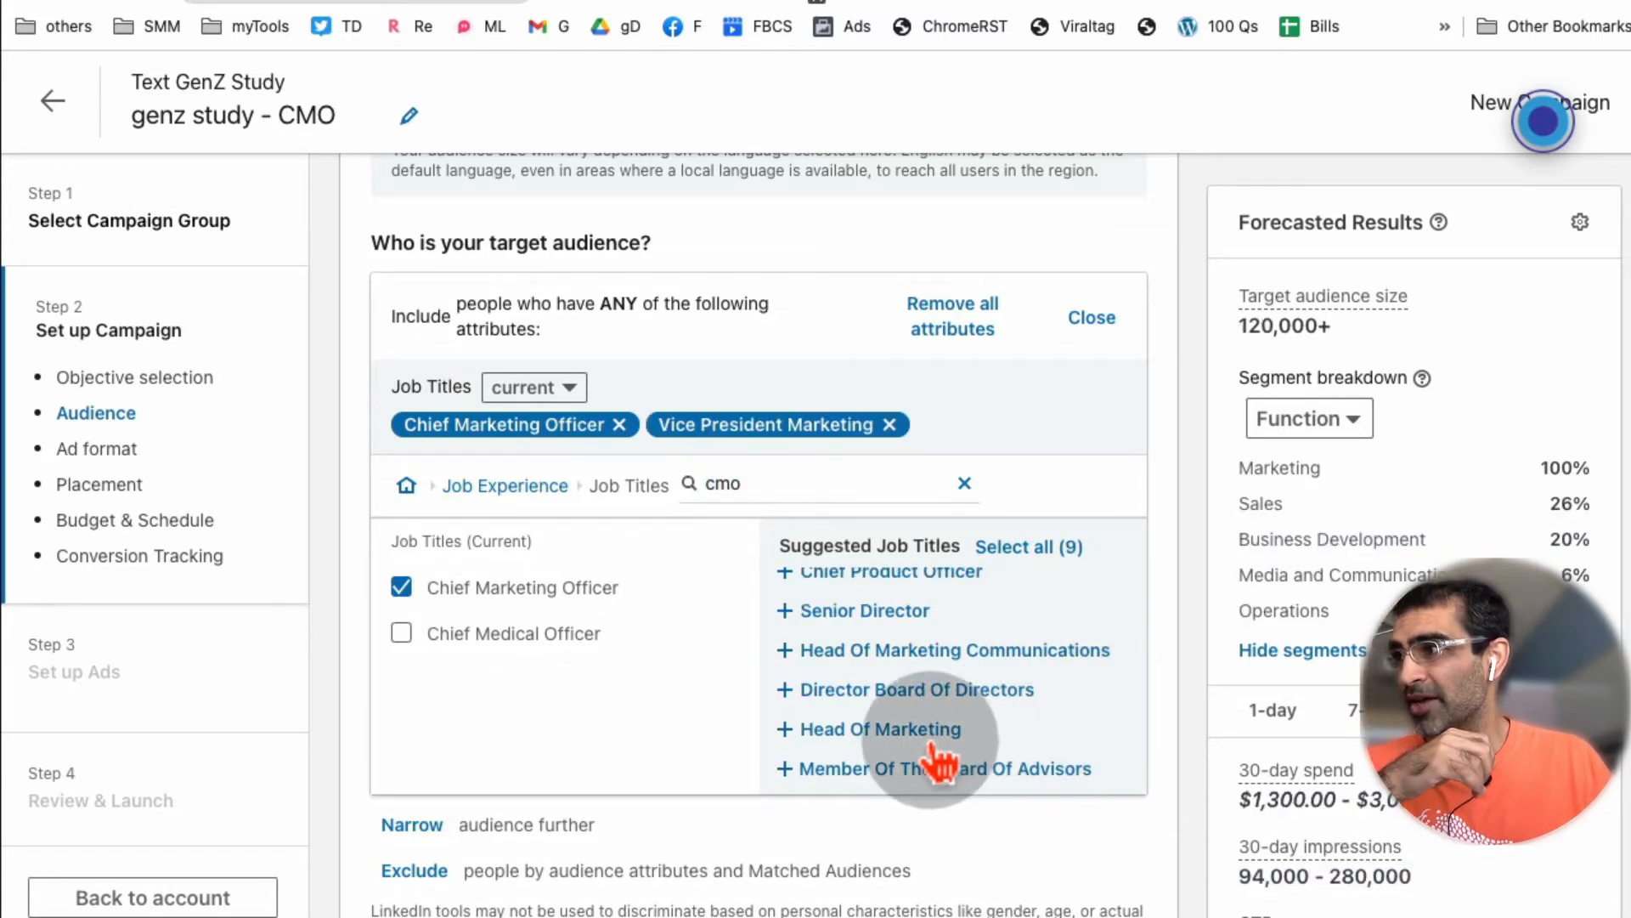
{"action": "left_click", "coordinate": [932, 735]}
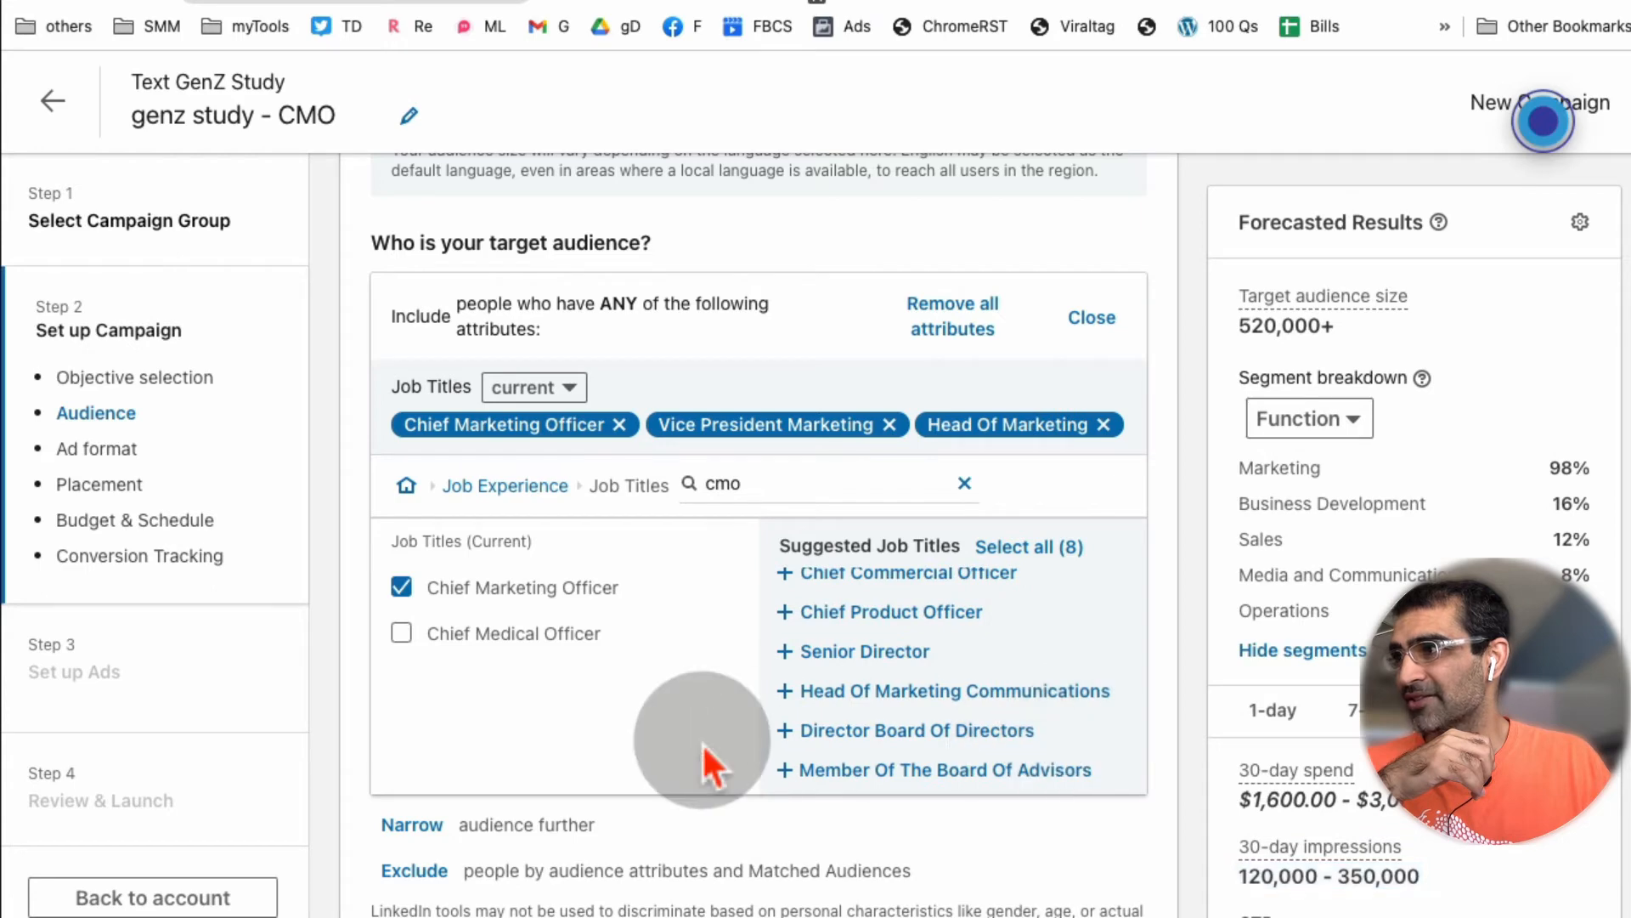
Check the explanation of Audience Expansion and disable the option for this audience.
{"action": "scroll", "coordinate": [1203, 594], "scroll_direction": "up", "scroll_amount": 7}
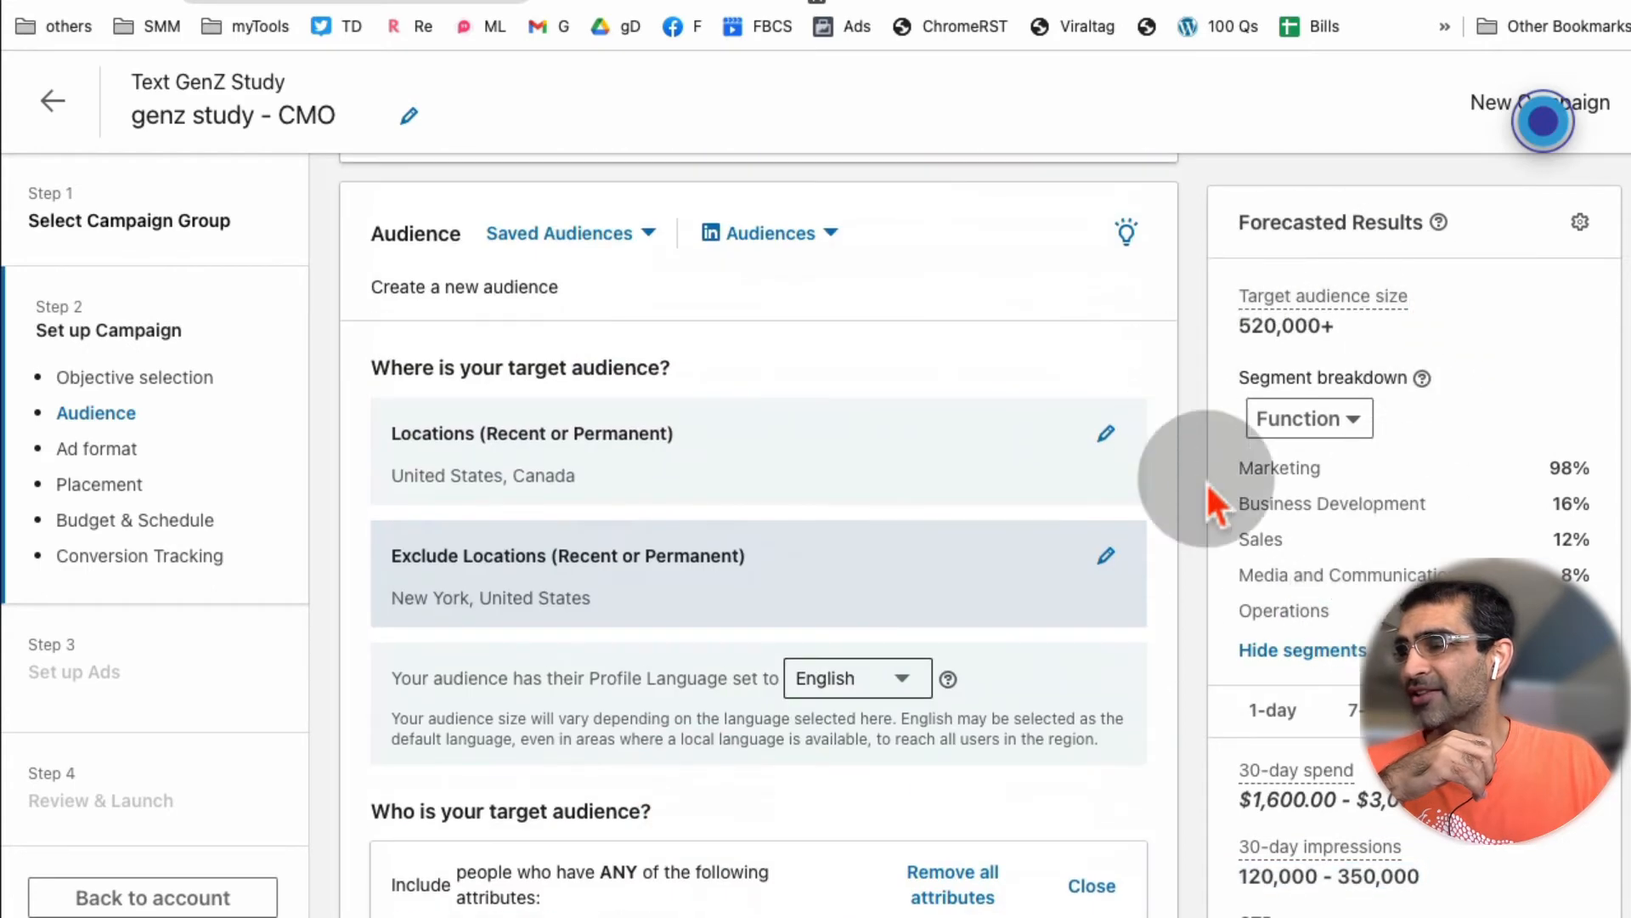
{"action": "scroll", "coordinate": [854, 633], "scroll_direction": "down", "scroll_amount": 6}
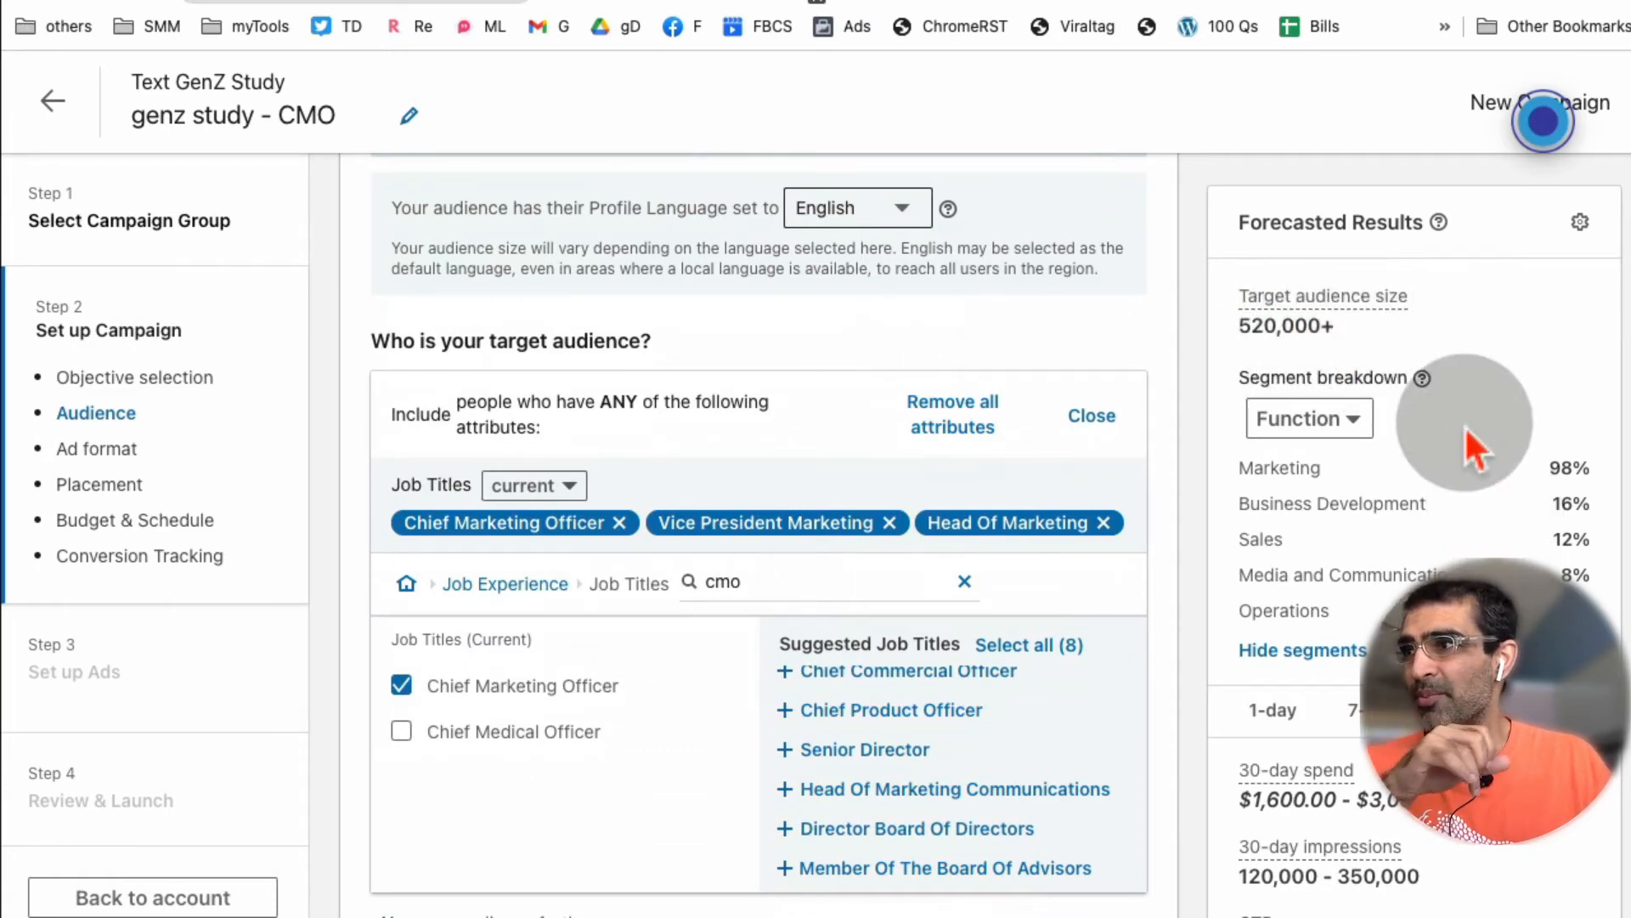
{"action": "scroll", "coordinate": [977, 569], "scroll_direction": "down", "scroll_amount": 2}
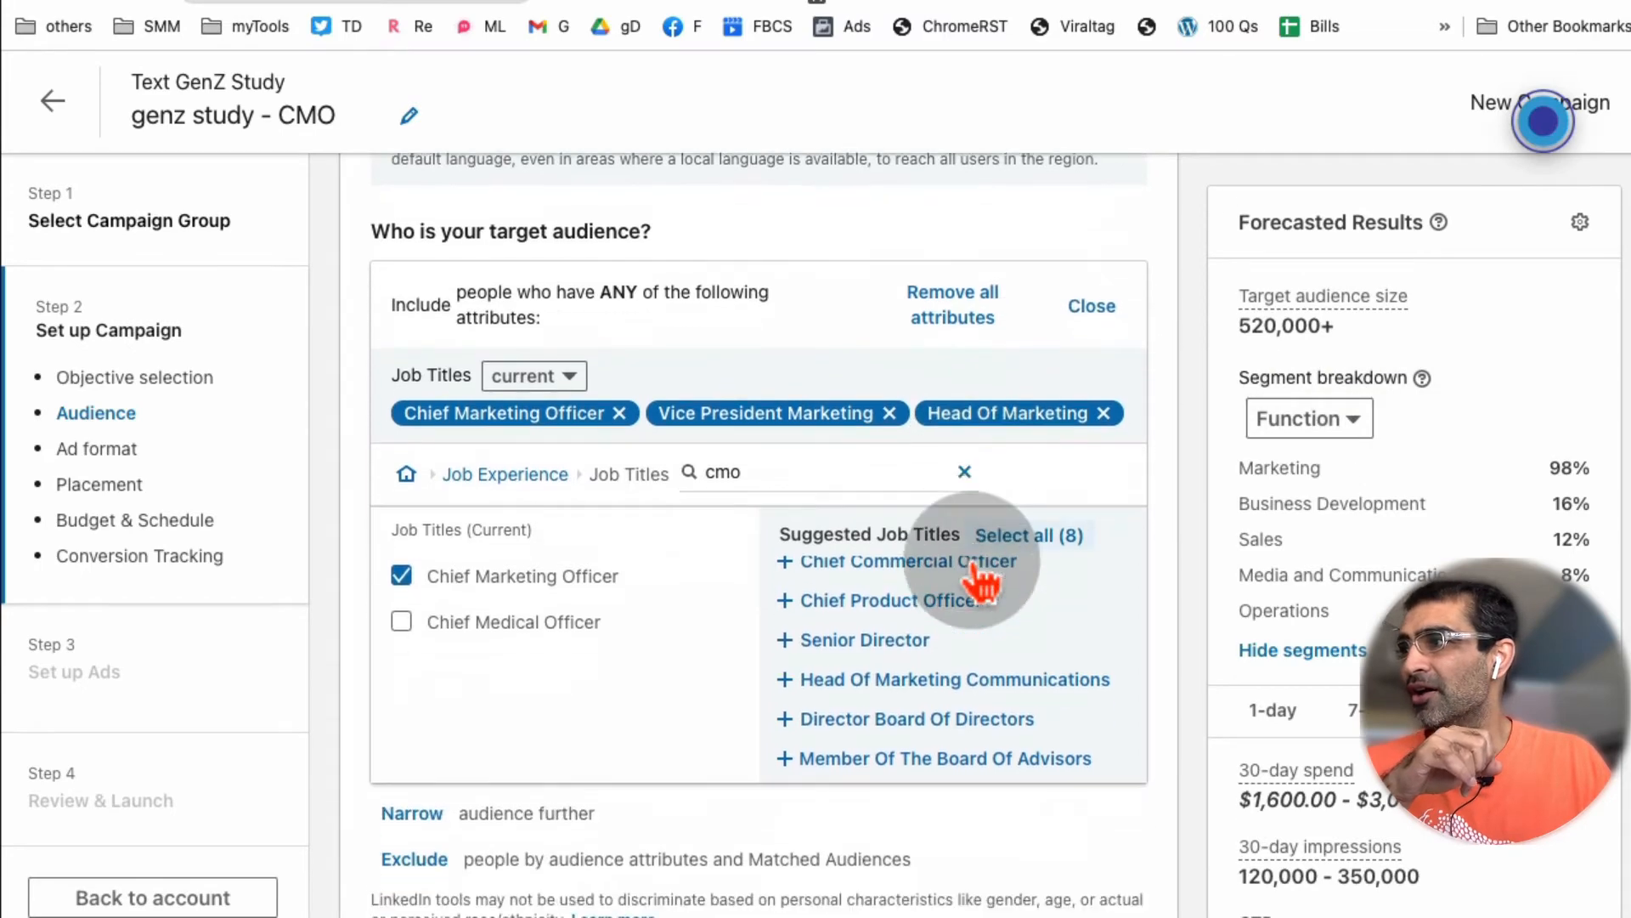
{"action": "scroll", "coordinate": [977, 579], "scroll_direction": "down", "scroll_amount": 5}
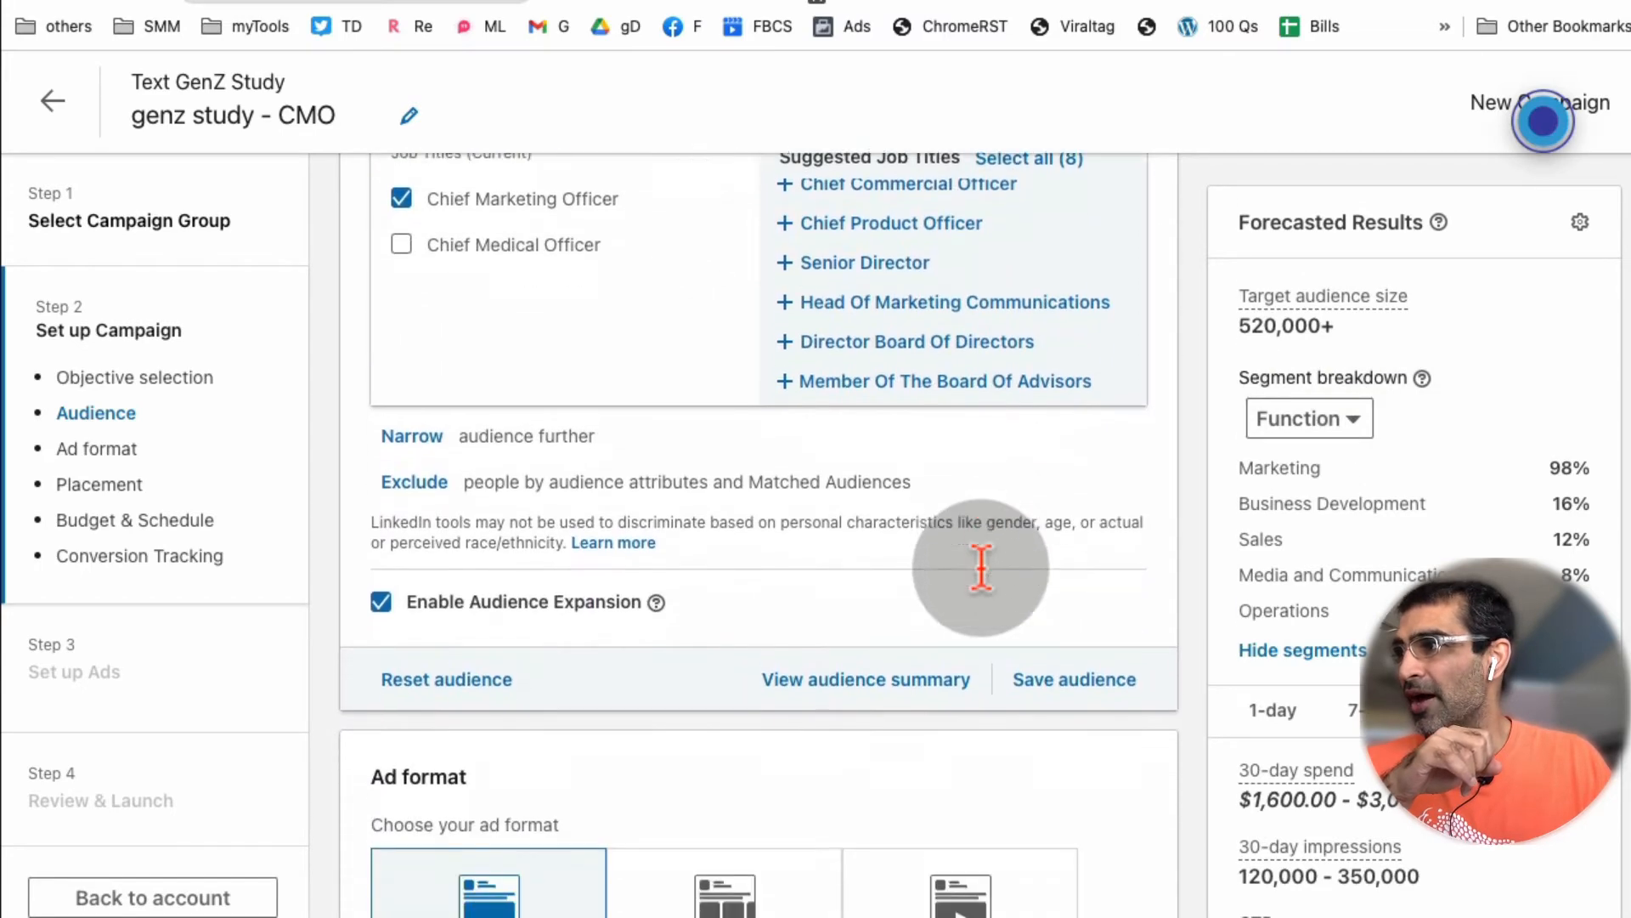
{"action": "scroll", "coordinate": [980, 569], "scroll_direction": "down", "scroll_amount": 2}
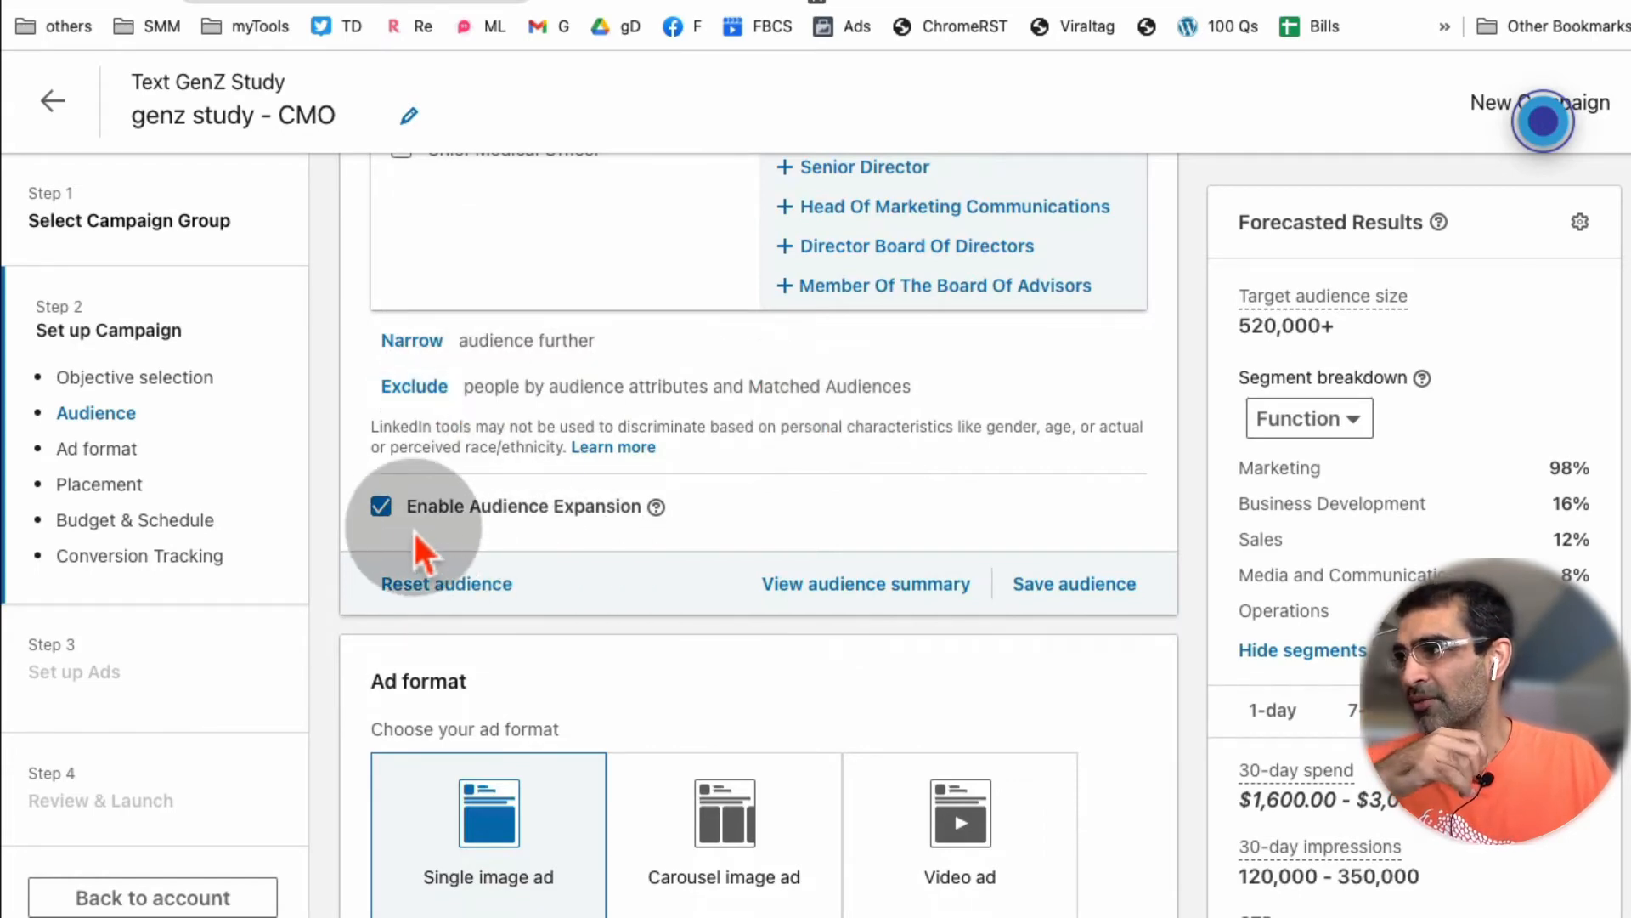
{"action": "left_click", "coordinate": [661, 510]}
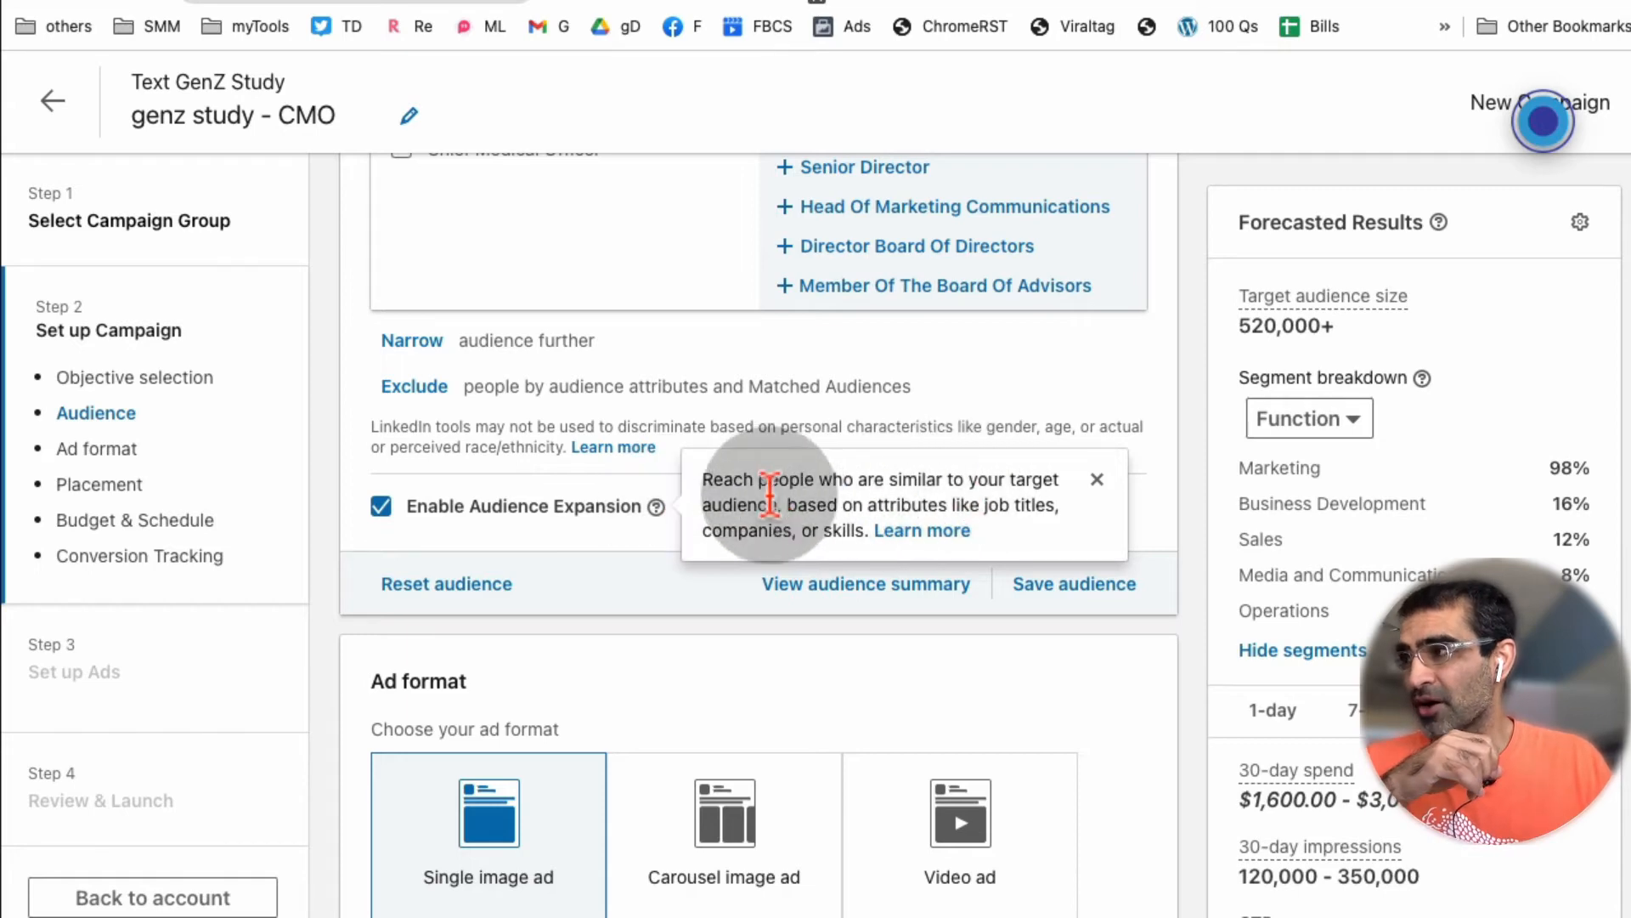
{"action": "left_click", "coordinate": [383, 508]}
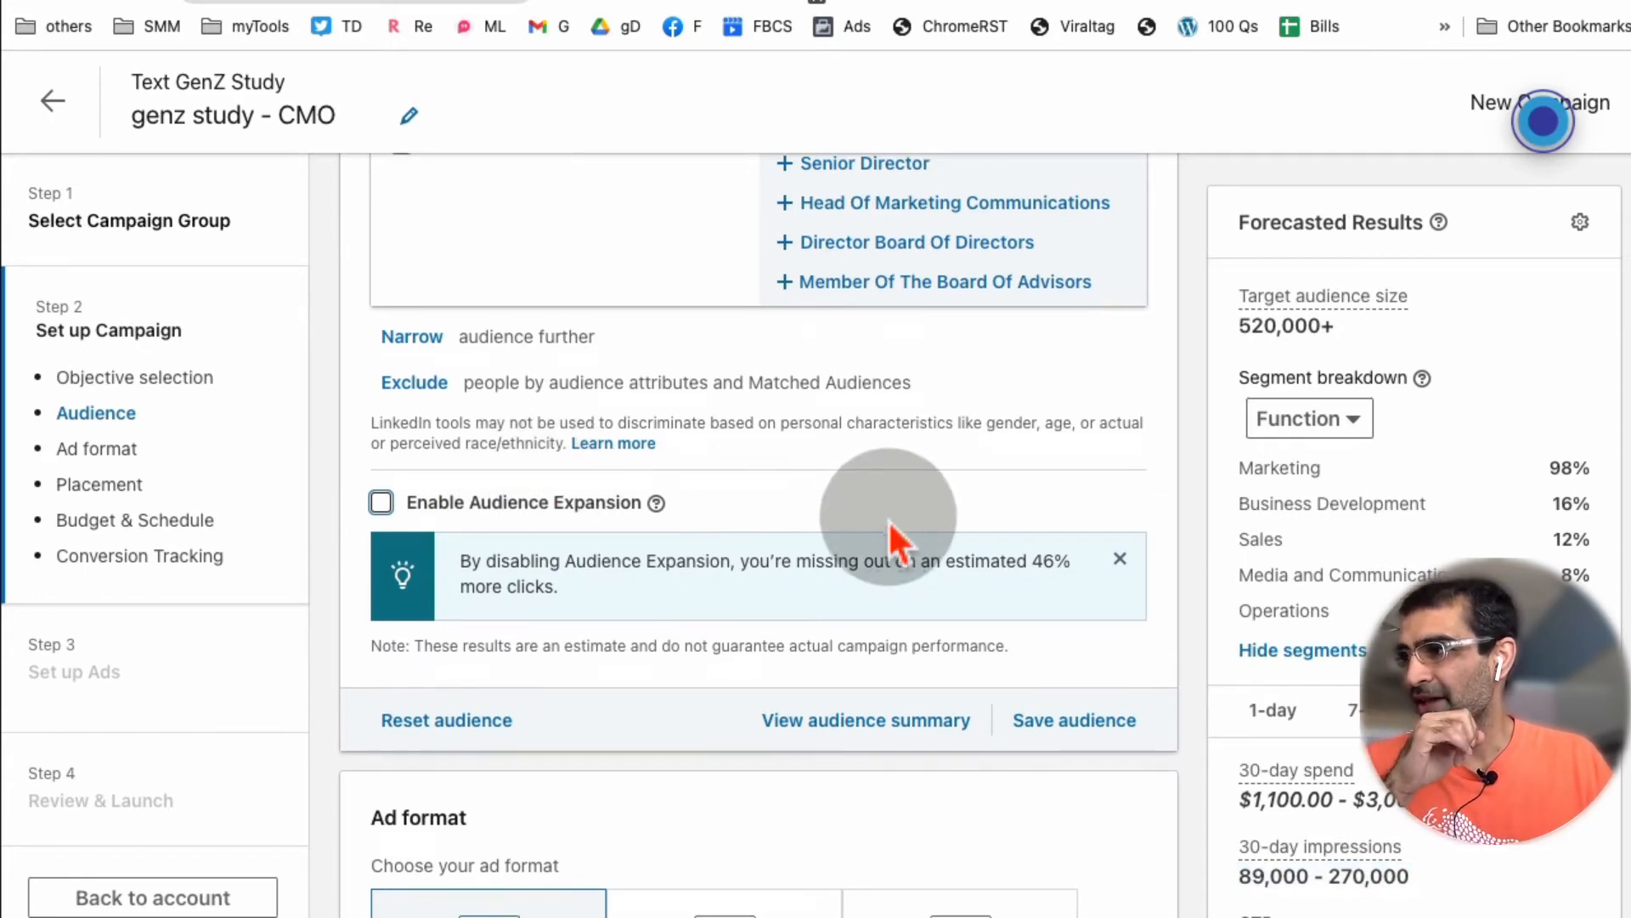
Choose Single image ad as the campaign's ad format.
{"action": "scroll", "coordinate": [891, 524], "scroll_direction": "down", "scroll_amount": 5}
{"action": "scroll", "coordinate": [887, 518], "scroll_direction": "down", "scroll_amount": 1}
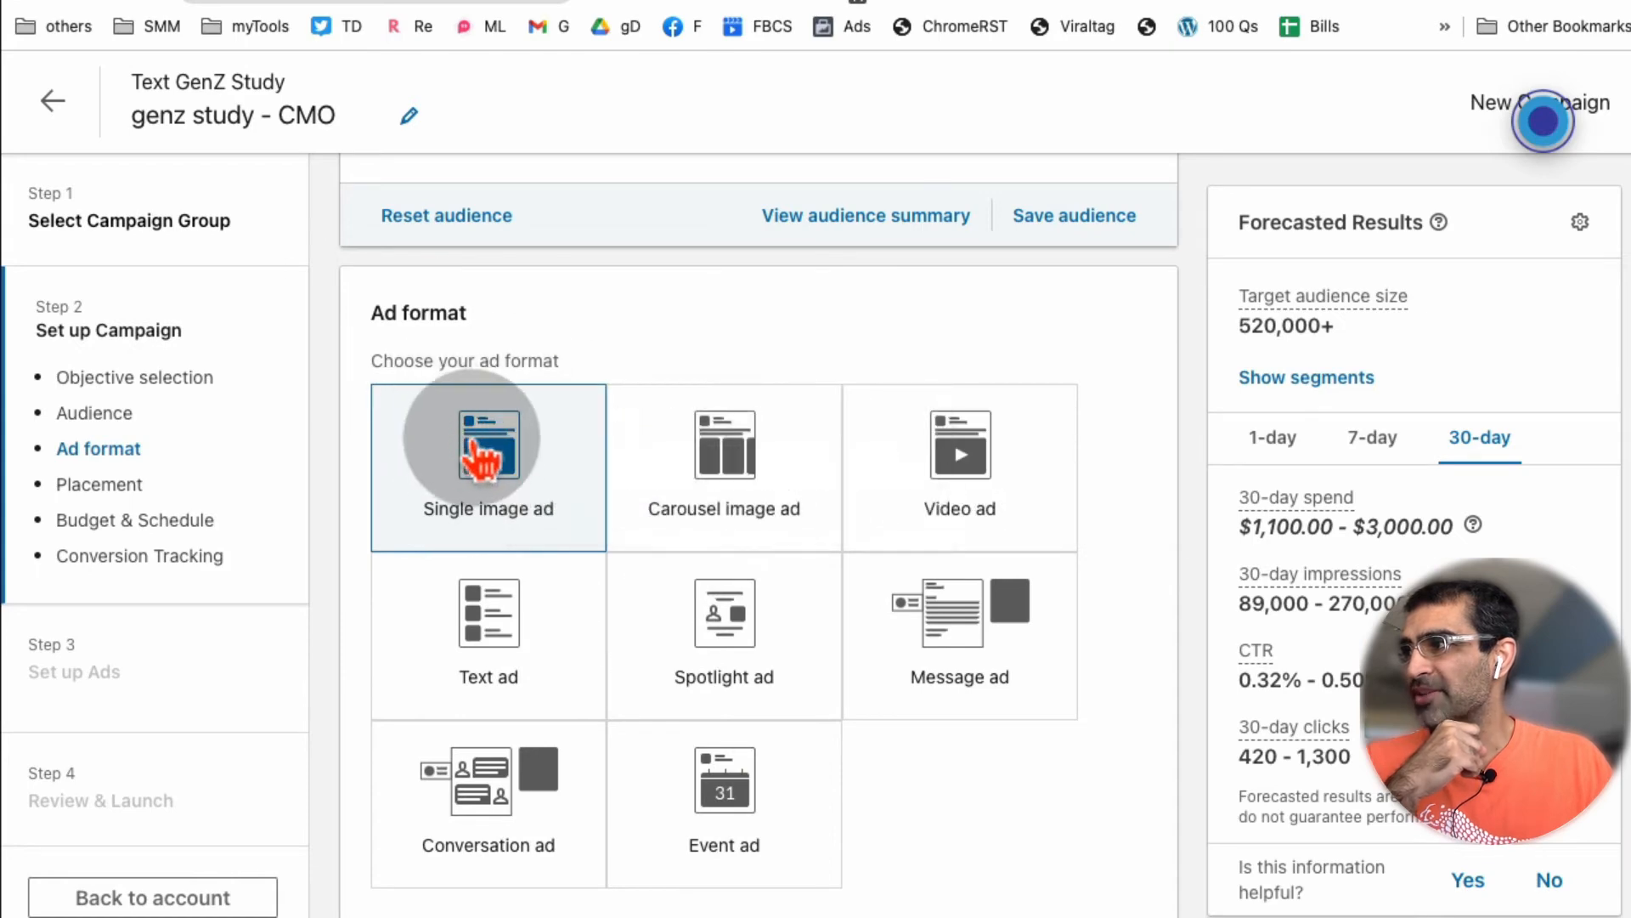
{"action": "left_click", "coordinate": [484, 441]}
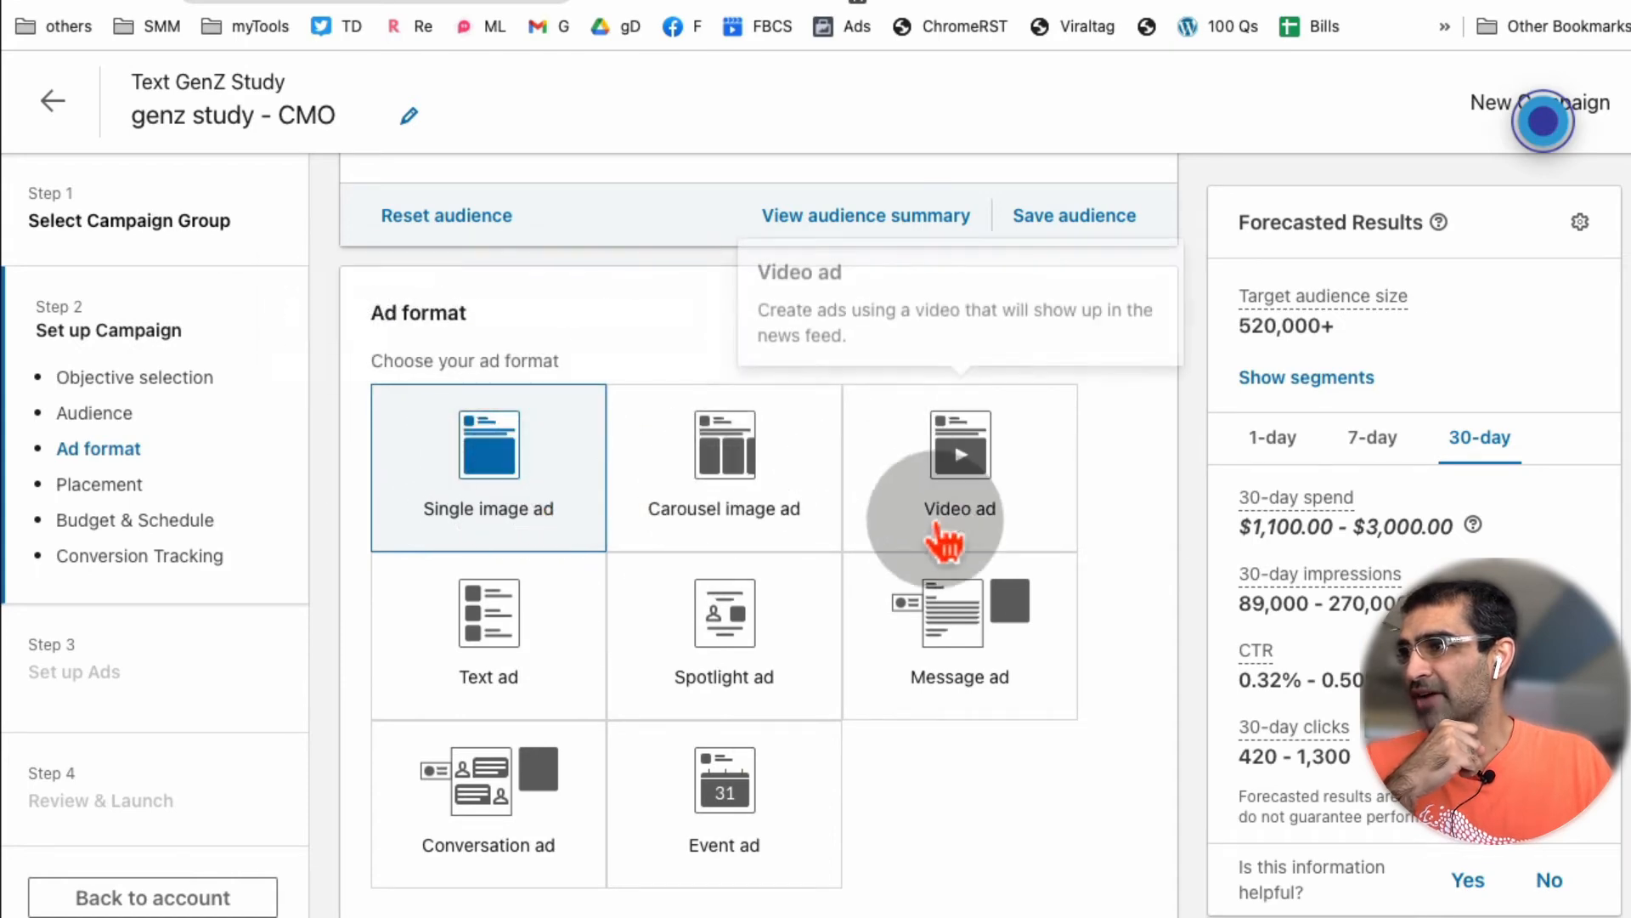
Review the campaign's placement, budget, bidding and conversion tracking settings, and dismiss the Cost Cap Bidding notice.
{"action": "scroll", "coordinate": [997, 619], "scroll_direction": "down", "scroll_amount": 1}
{"action": "scroll", "coordinate": [1005, 629], "scroll_direction": "down", "scroll_amount": 6}
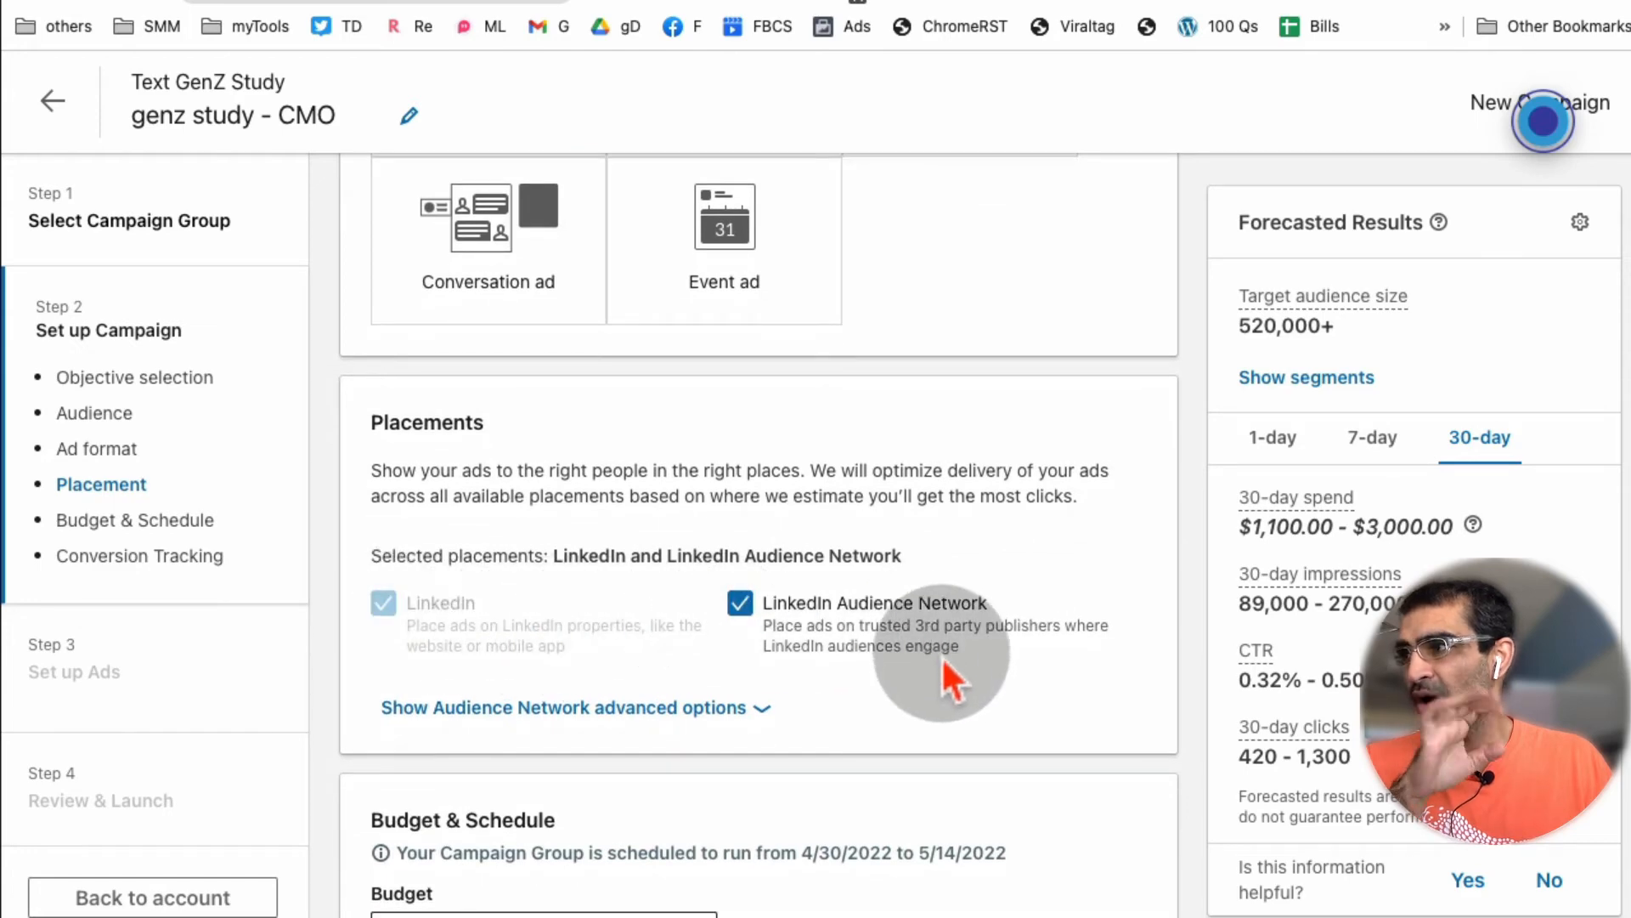
{"action": "scroll", "coordinate": [1015, 698], "scroll_direction": "down", "scroll_amount": 5}
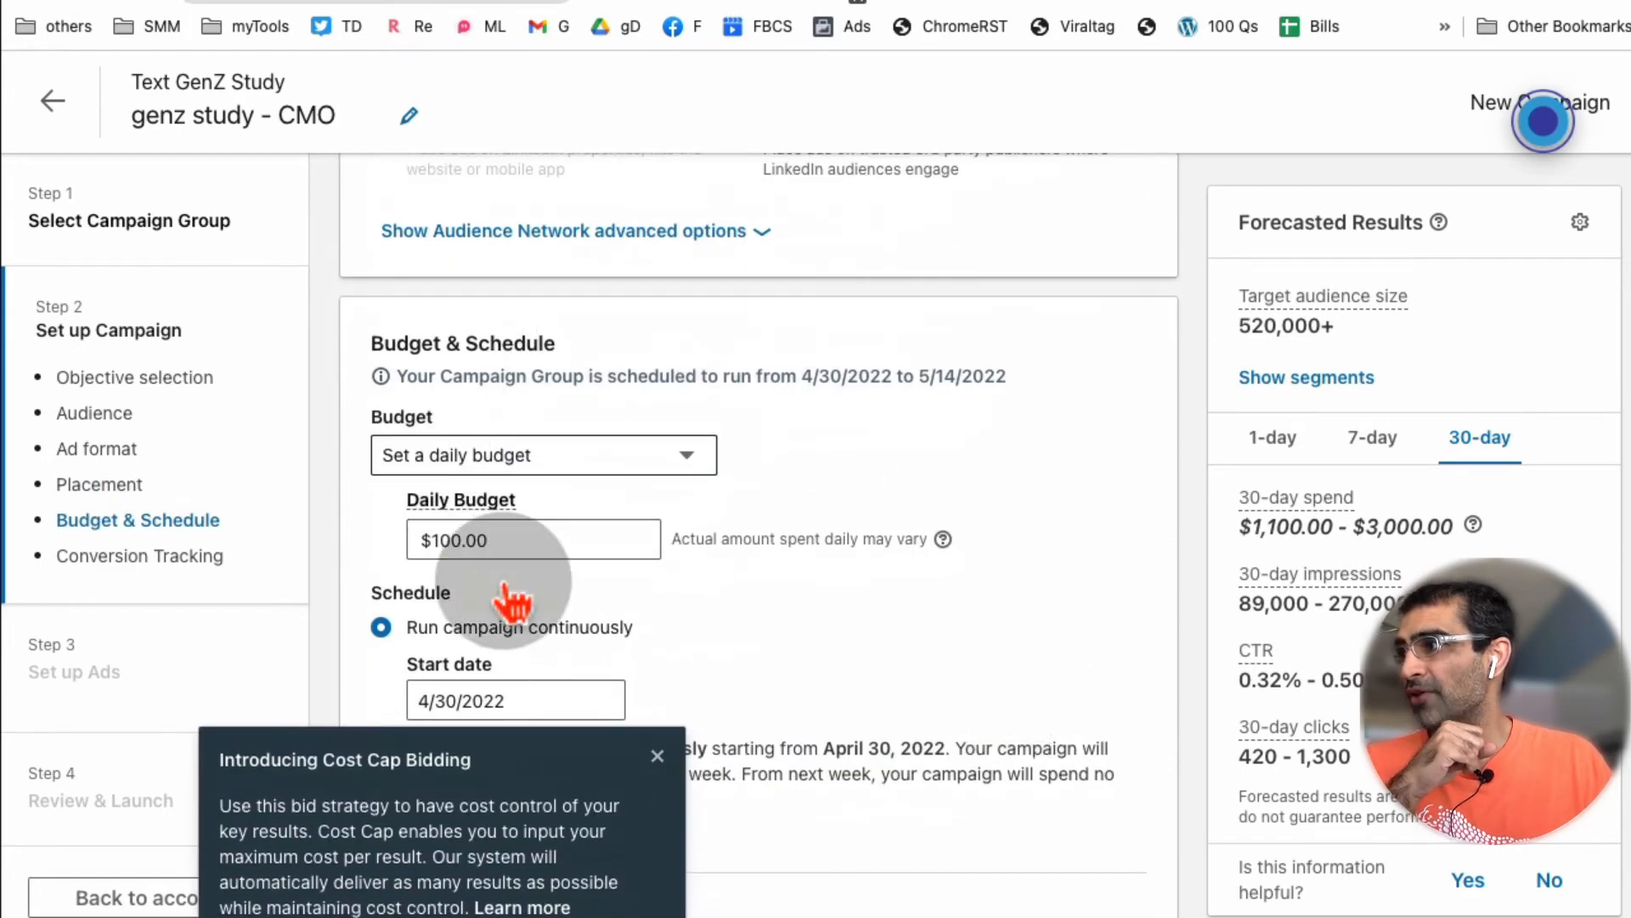
{"action": "left_click", "coordinate": [657, 755]}
{"action": "scroll", "coordinate": [939, 685], "scroll_direction": "down", "scroll_amount": 6}
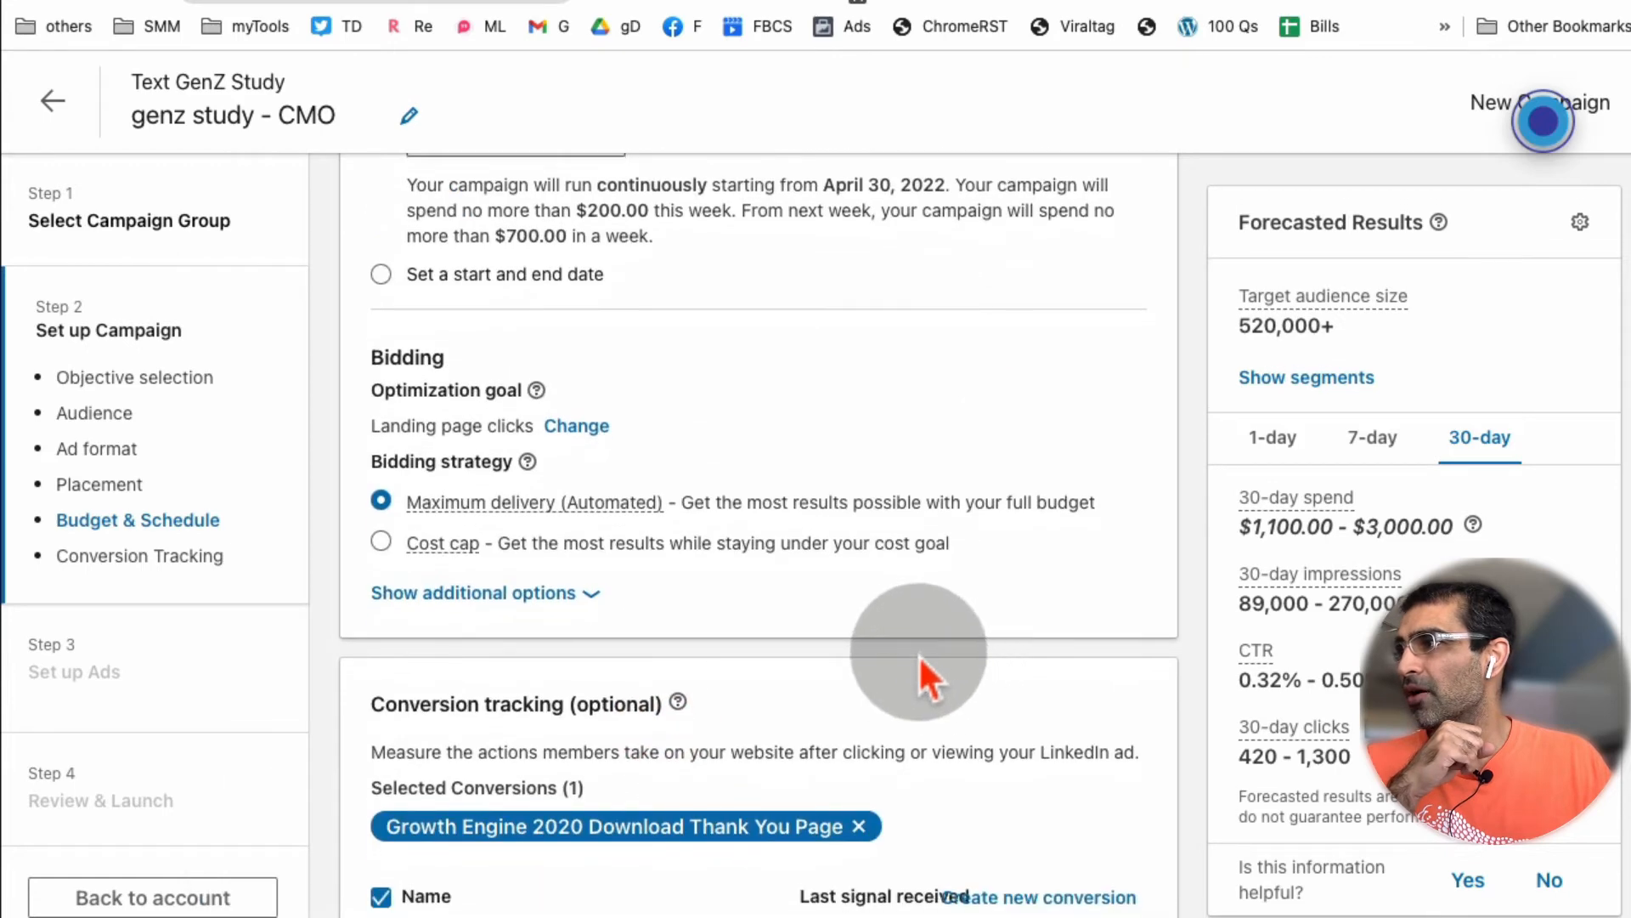
{"action": "scroll", "coordinate": [920, 654], "scroll_direction": "down", "scroll_amount": 3}
{"action": "scroll", "coordinate": [916, 655], "scroll_direction": "up", "scroll_amount": 4}
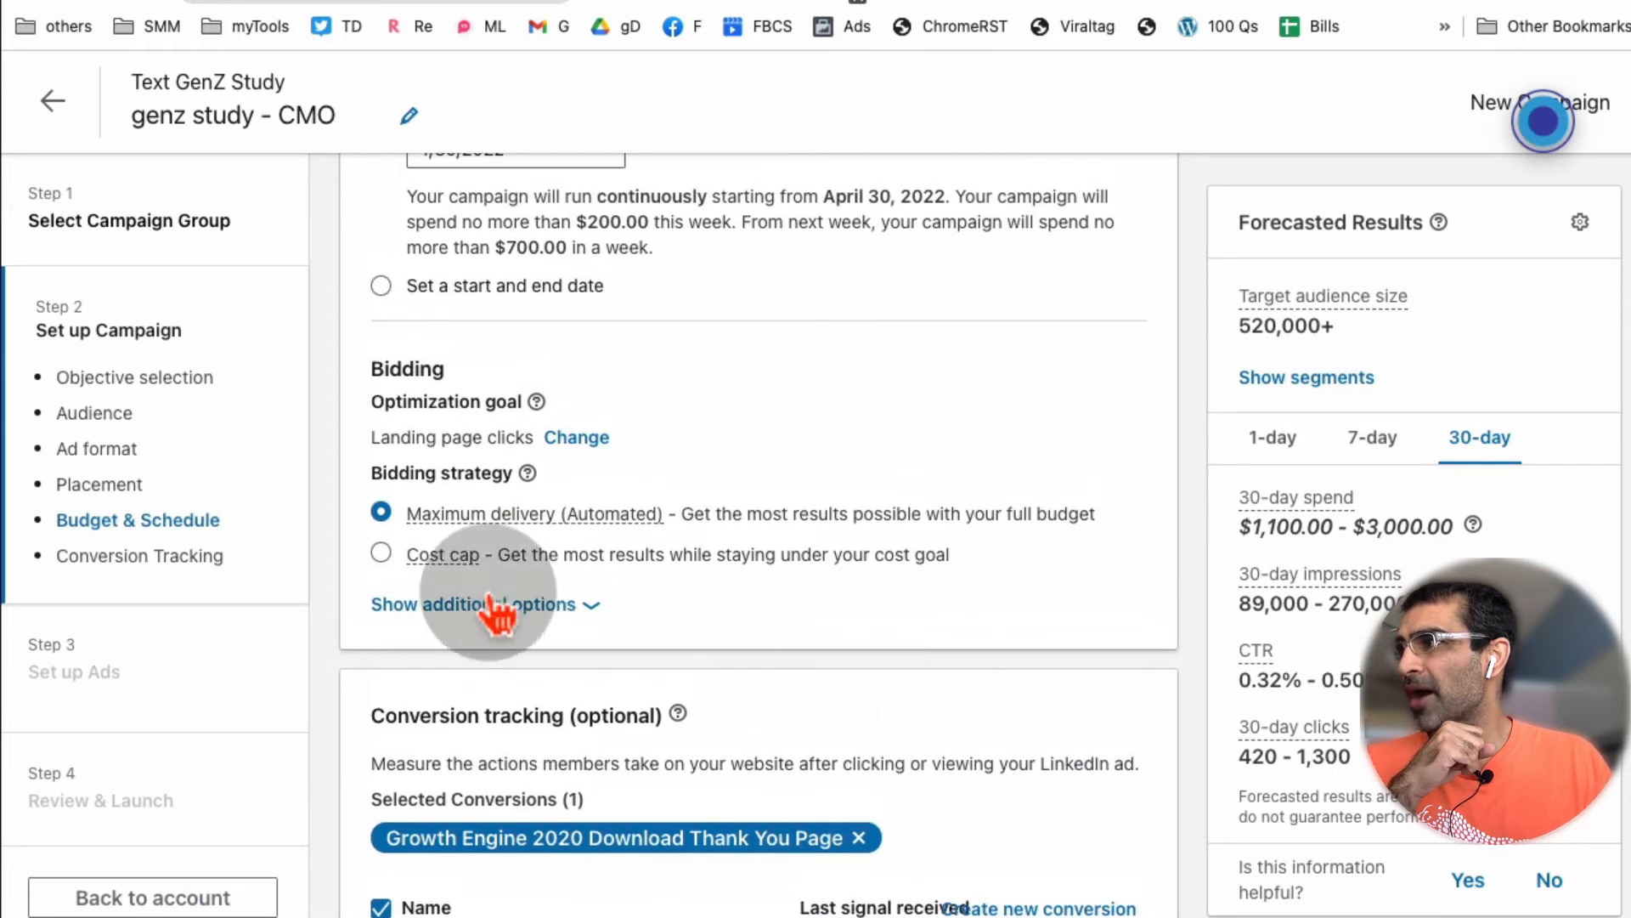
Look at the Cost cap bidding strategy, return to Maximum delivery (Automated), and reveal the additional bidding options.
{"action": "left_click", "coordinate": [390, 560]}
{"action": "scroll", "coordinate": [396, 544], "scroll_direction": "down", "scroll_amount": 2}
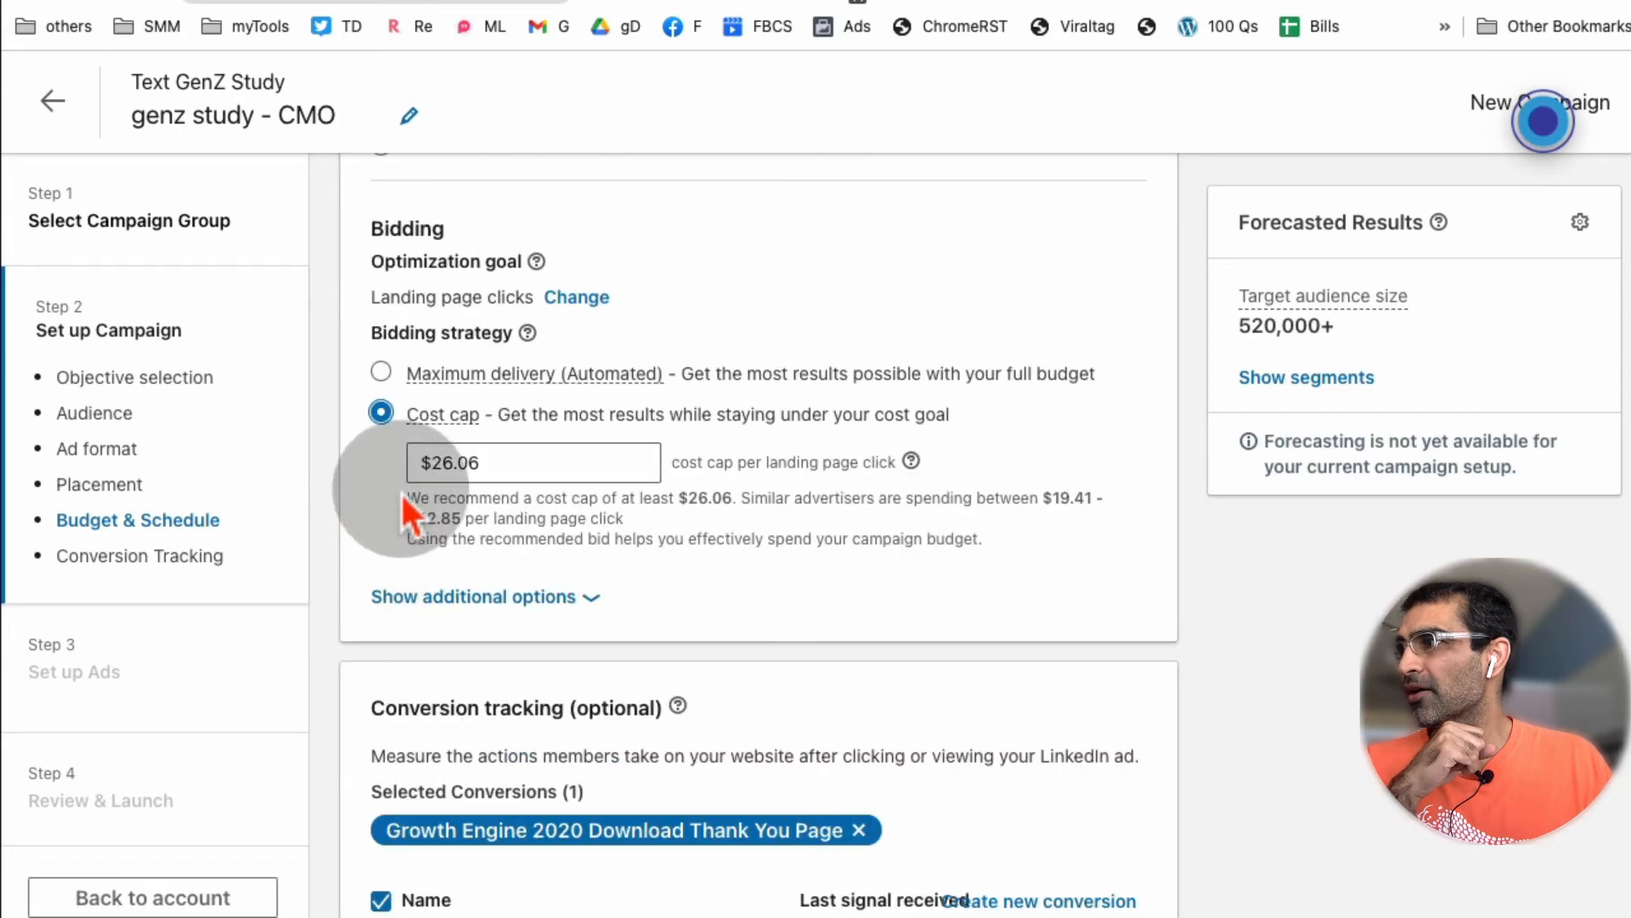
{"action": "left_click", "coordinate": [381, 372]}
{"action": "scroll", "coordinate": [717, 558], "scroll_direction": "up", "scroll_amount": 2}
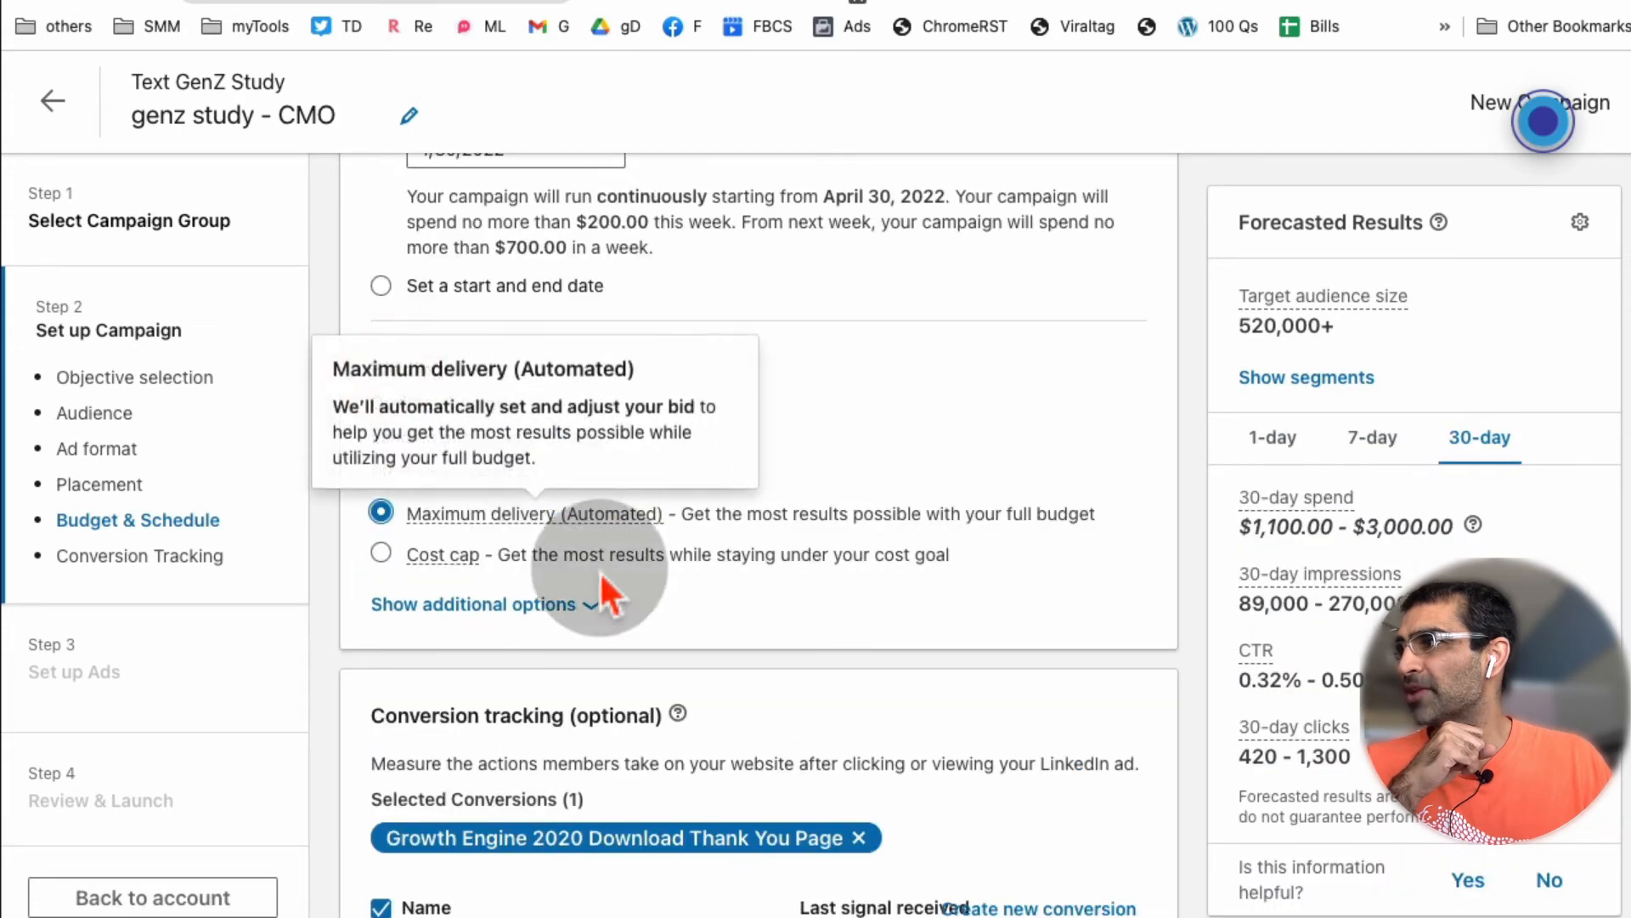
{"action": "left_click", "coordinate": [594, 600]}
{"action": "scroll", "coordinate": [1001, 699], "scroll_direction": "up", "scroll_amount": 4}
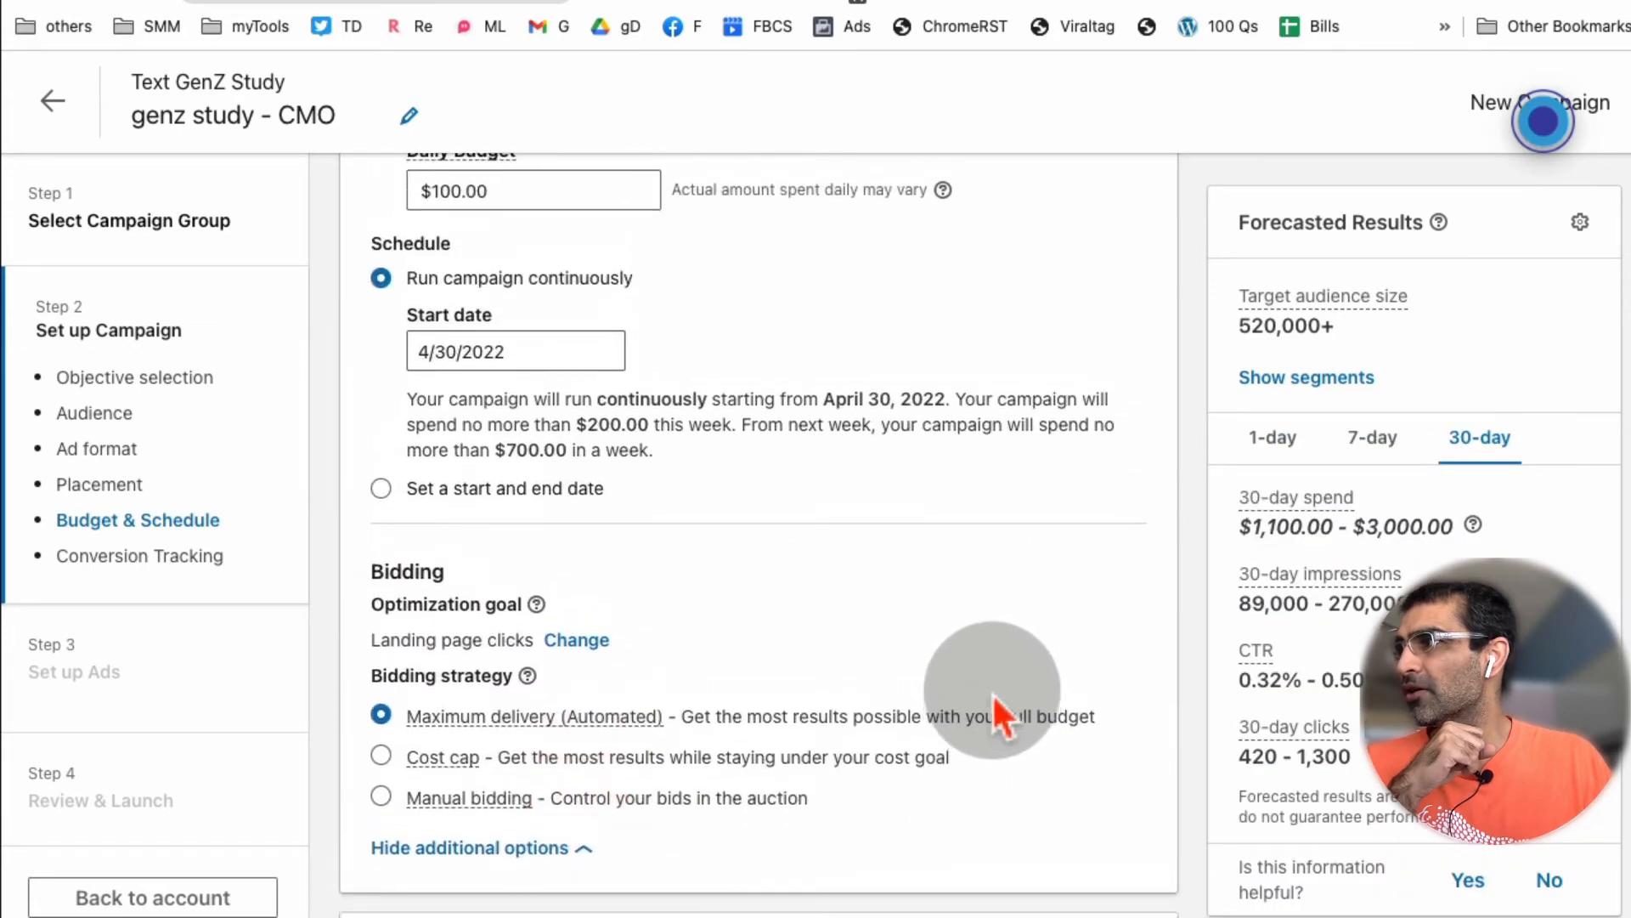
Keep the daily budget type and set the campaign's daily budget to $25.
{"action": "scroll", "coordinate": [993, 701], "scroll_direction": "up", "scroll_amount": 5}
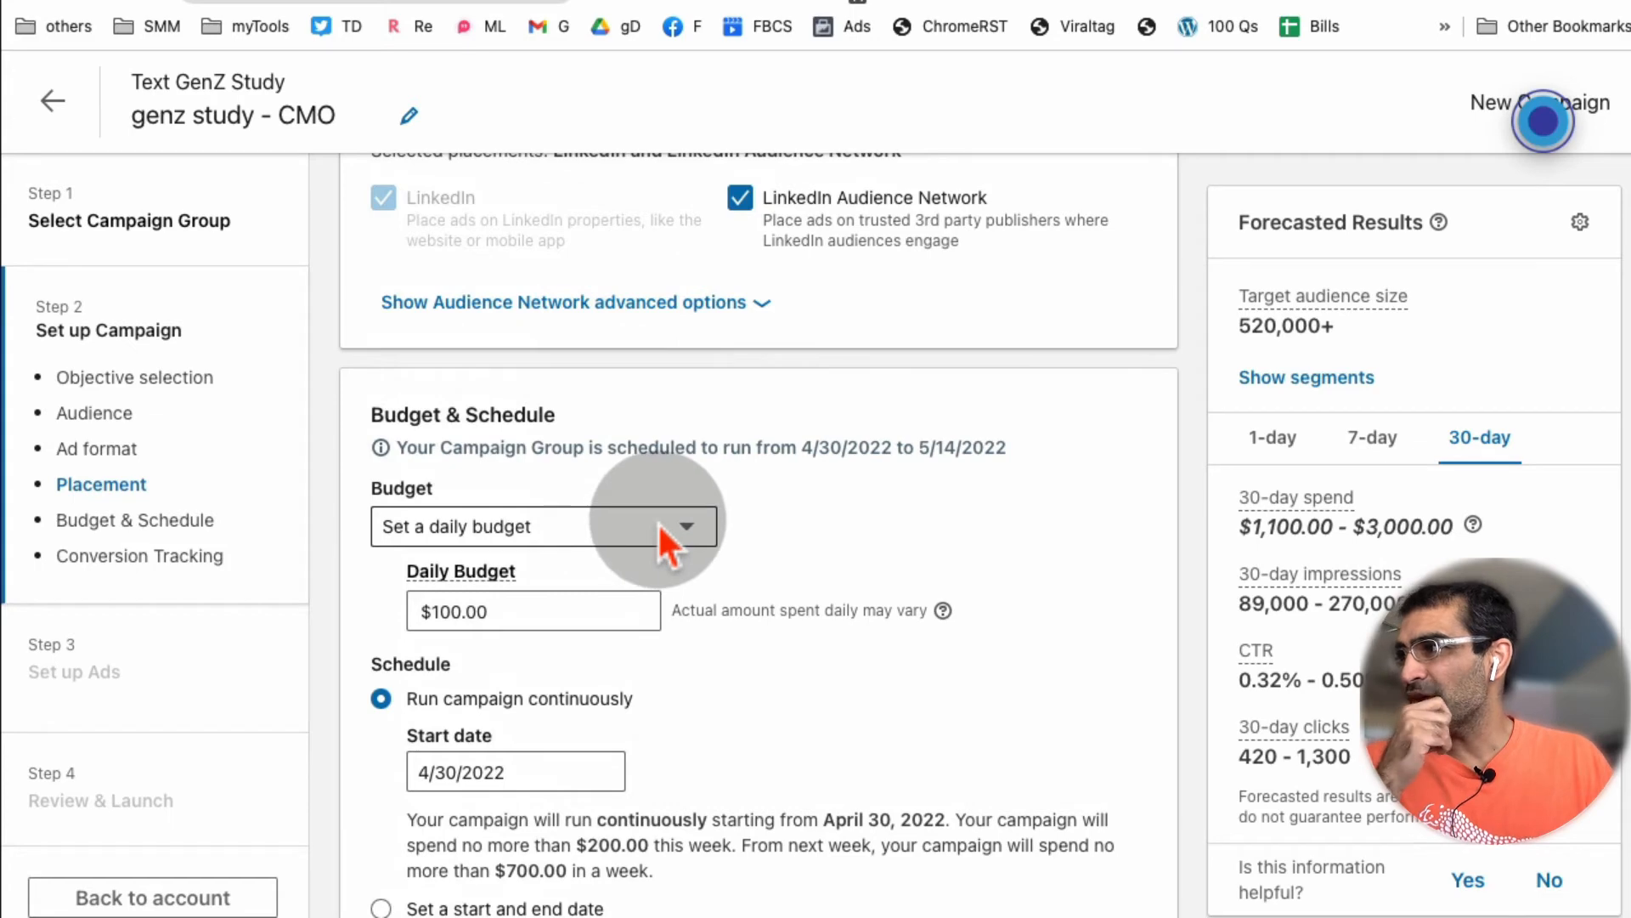
{"action": "left_click", "coordinate": [660, 525]}
{"action": "left_click", "coordinate": [843, 520]}
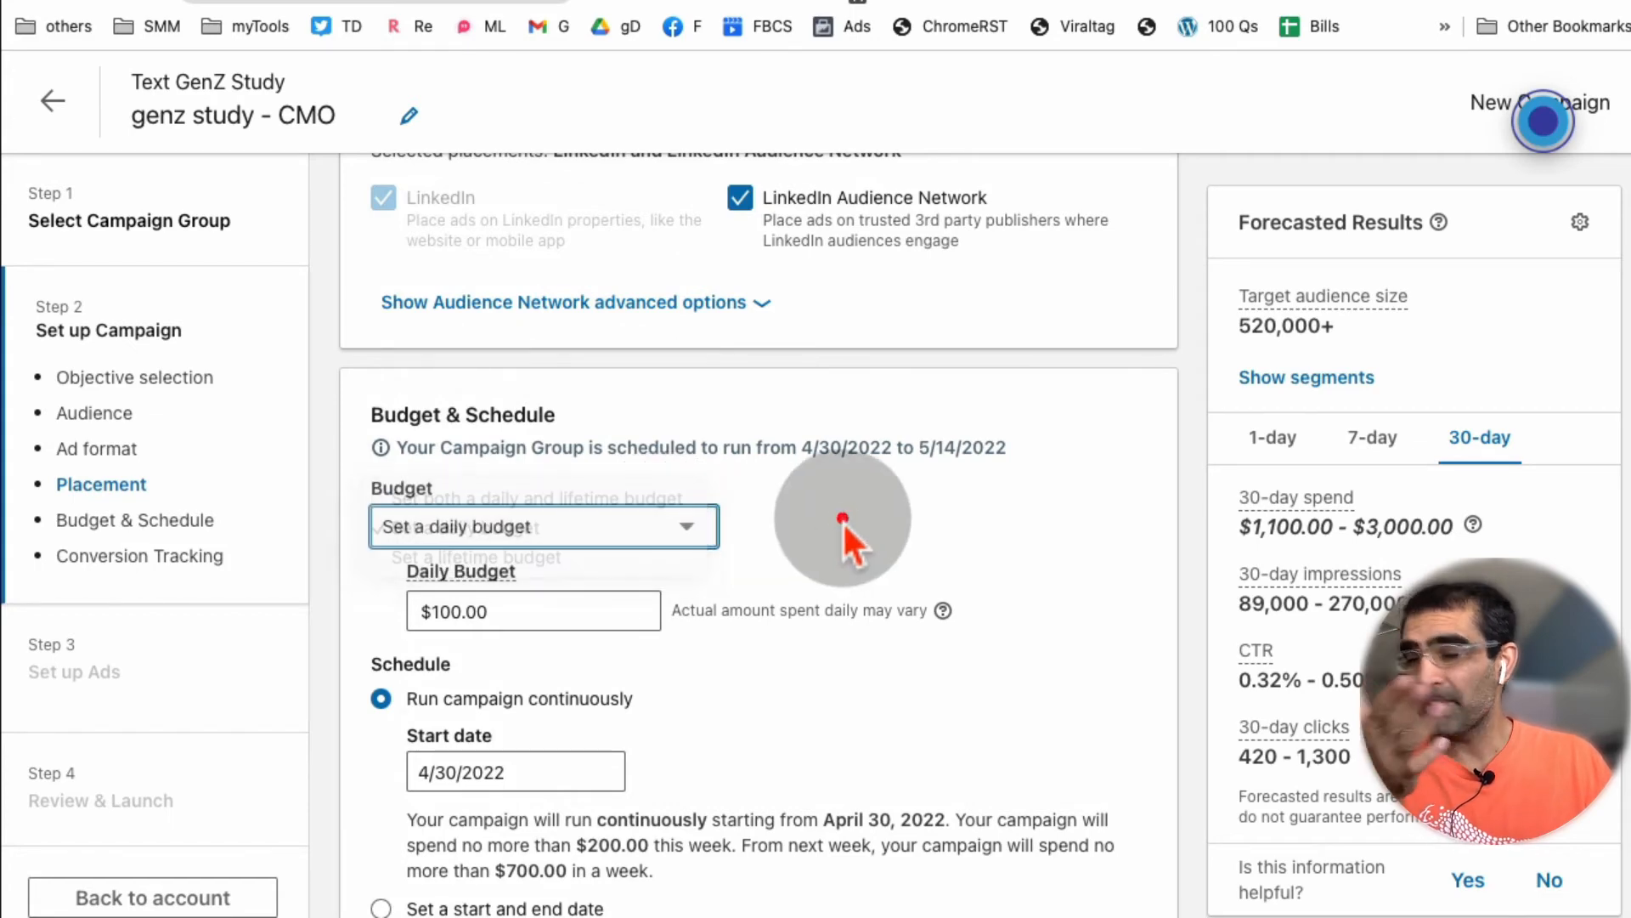
{"action": "double_click", "coordinate": [578, 610]}
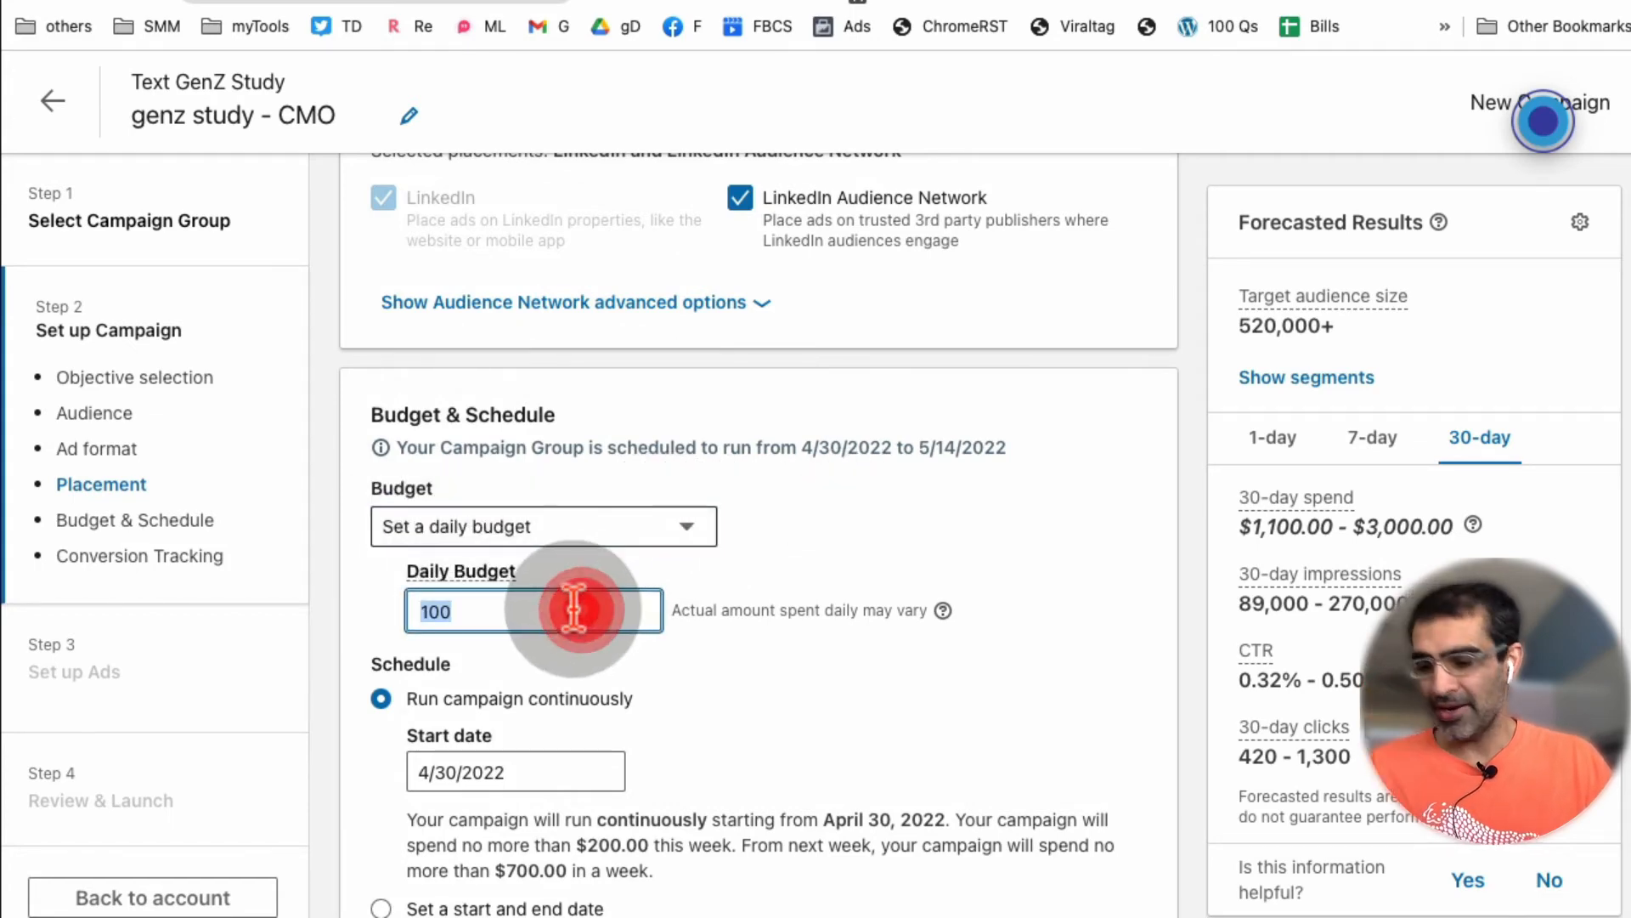
{"action": "type", "text": "25"}
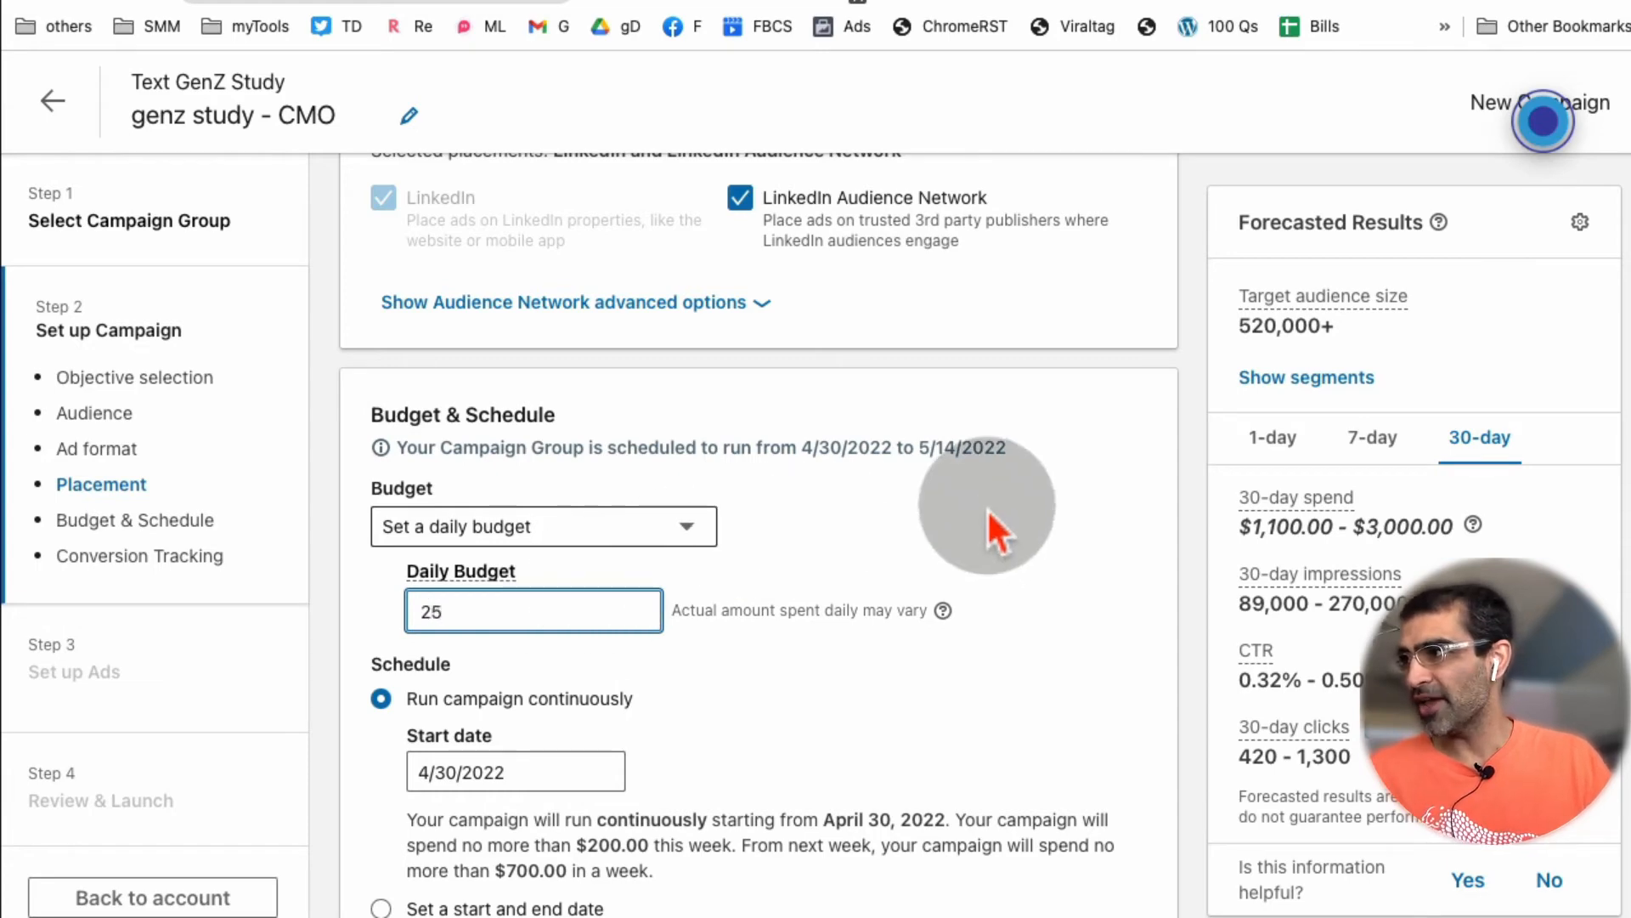
{"action": "left_click", "coordinate": [999, 531]}
Switch the campaign to both a daily and lifetime budget, and set the lifetime budget to $200.
{"action": "scroll", "coordinate": [1020, 510], "scroll_direction": "down", "scroll_amount": 2}
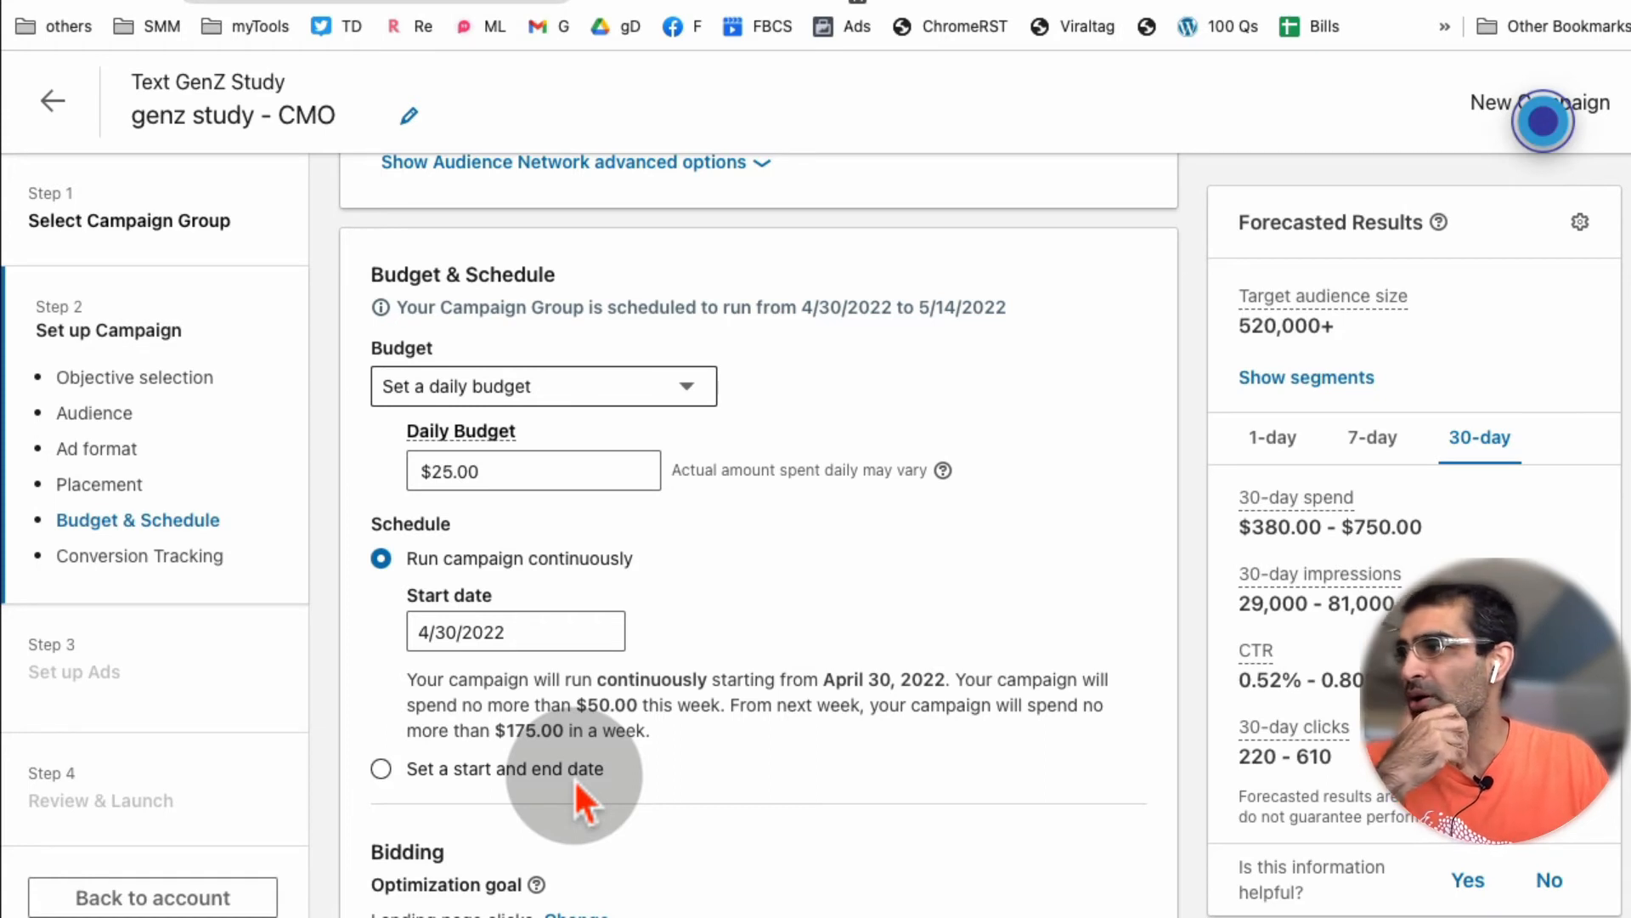
{"action": "left_click", "coordinate": [608, 385]}
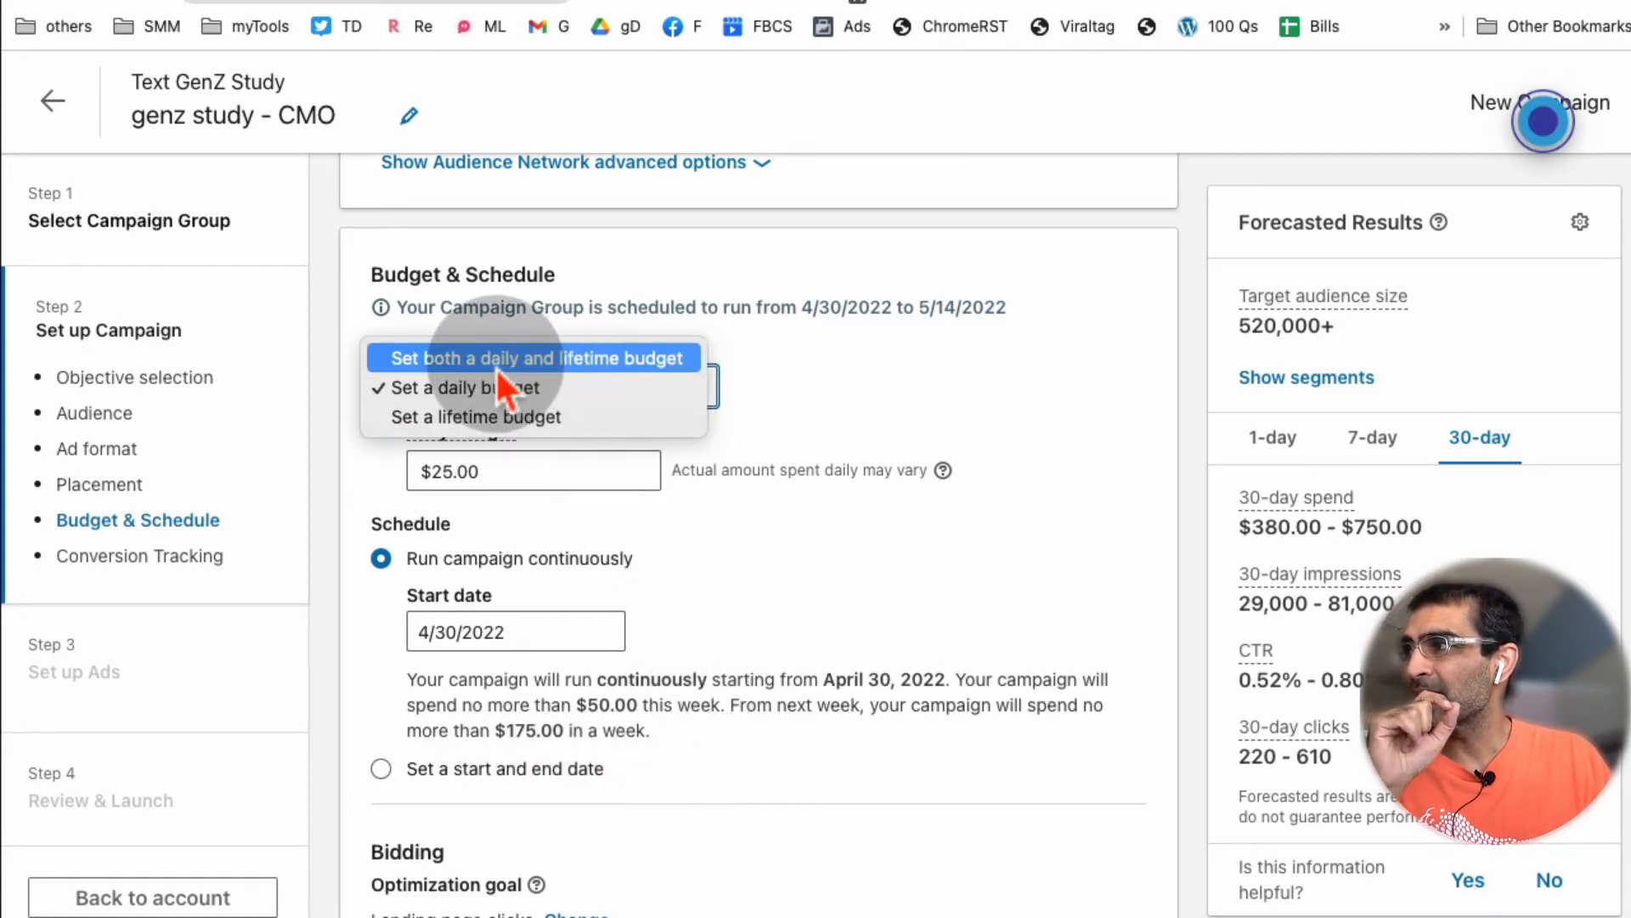
{"action": "left_click", "coordinate": [560, 372]}
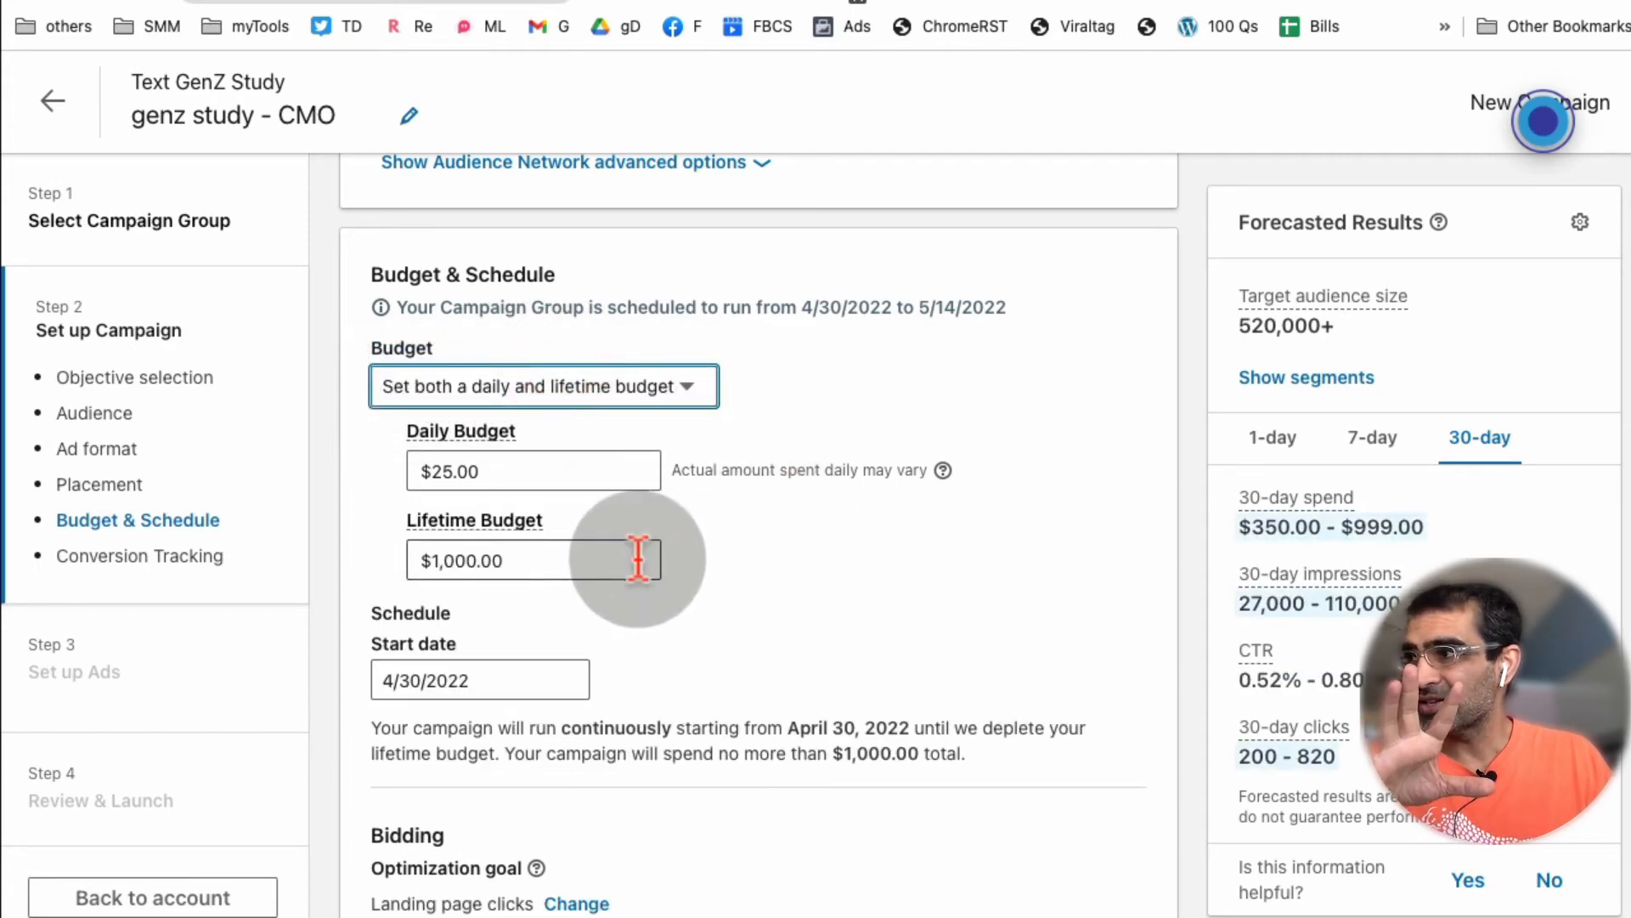
{"action": "left_click", "coordinate": [638, 559]}
{"action": "type", "text": "200"}
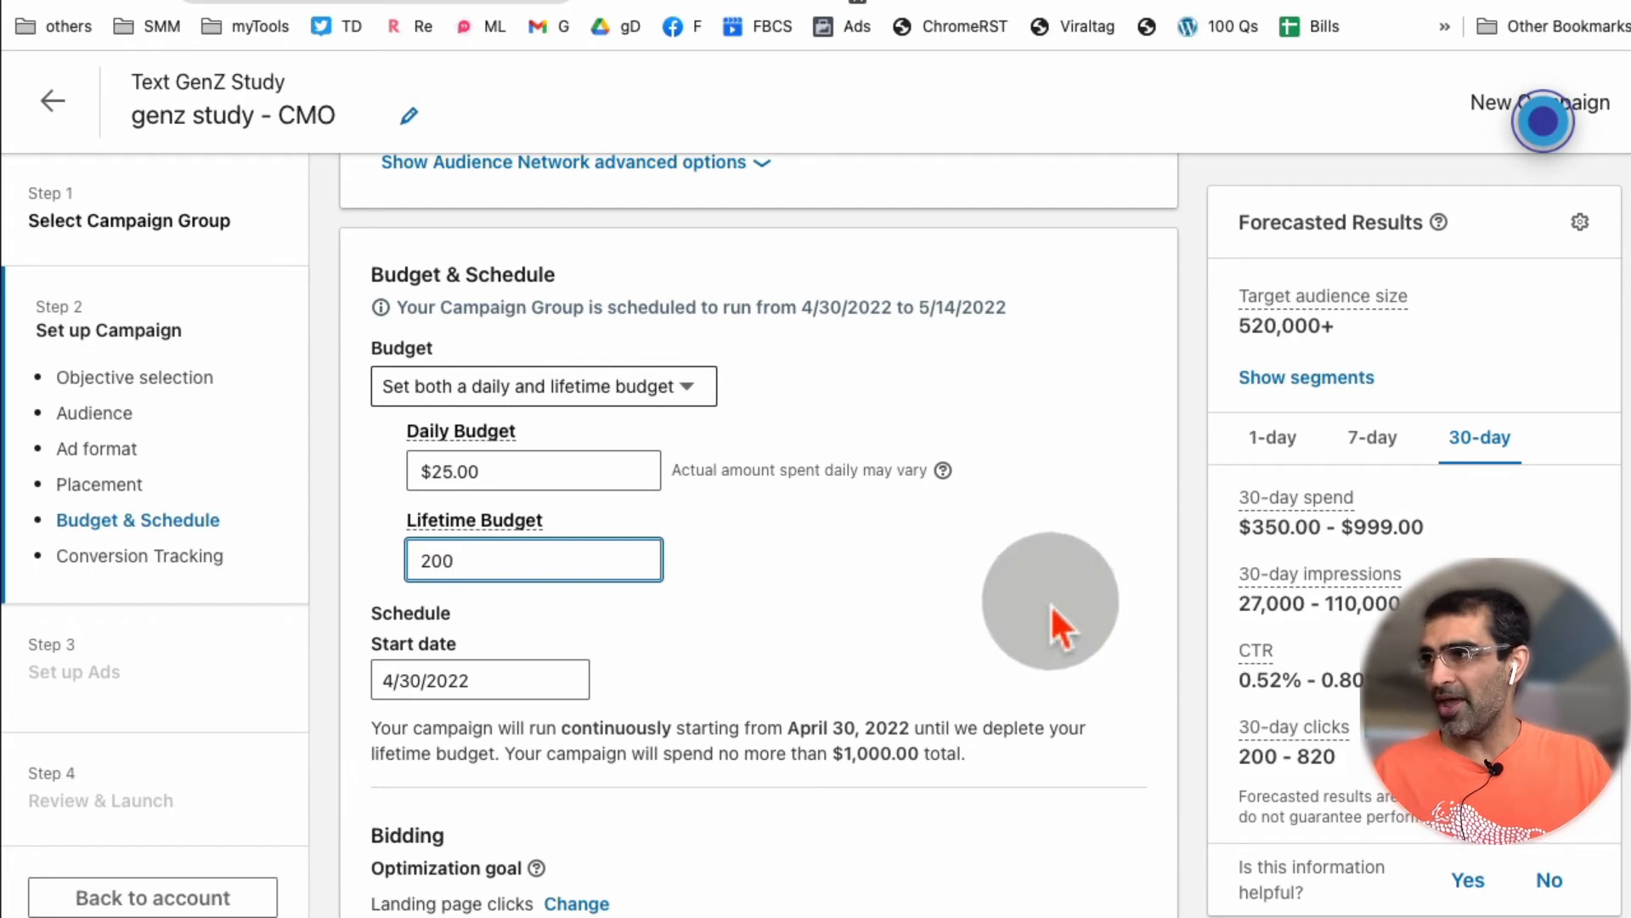
{"action": "left_click", "coordinate": [1051, 605]}
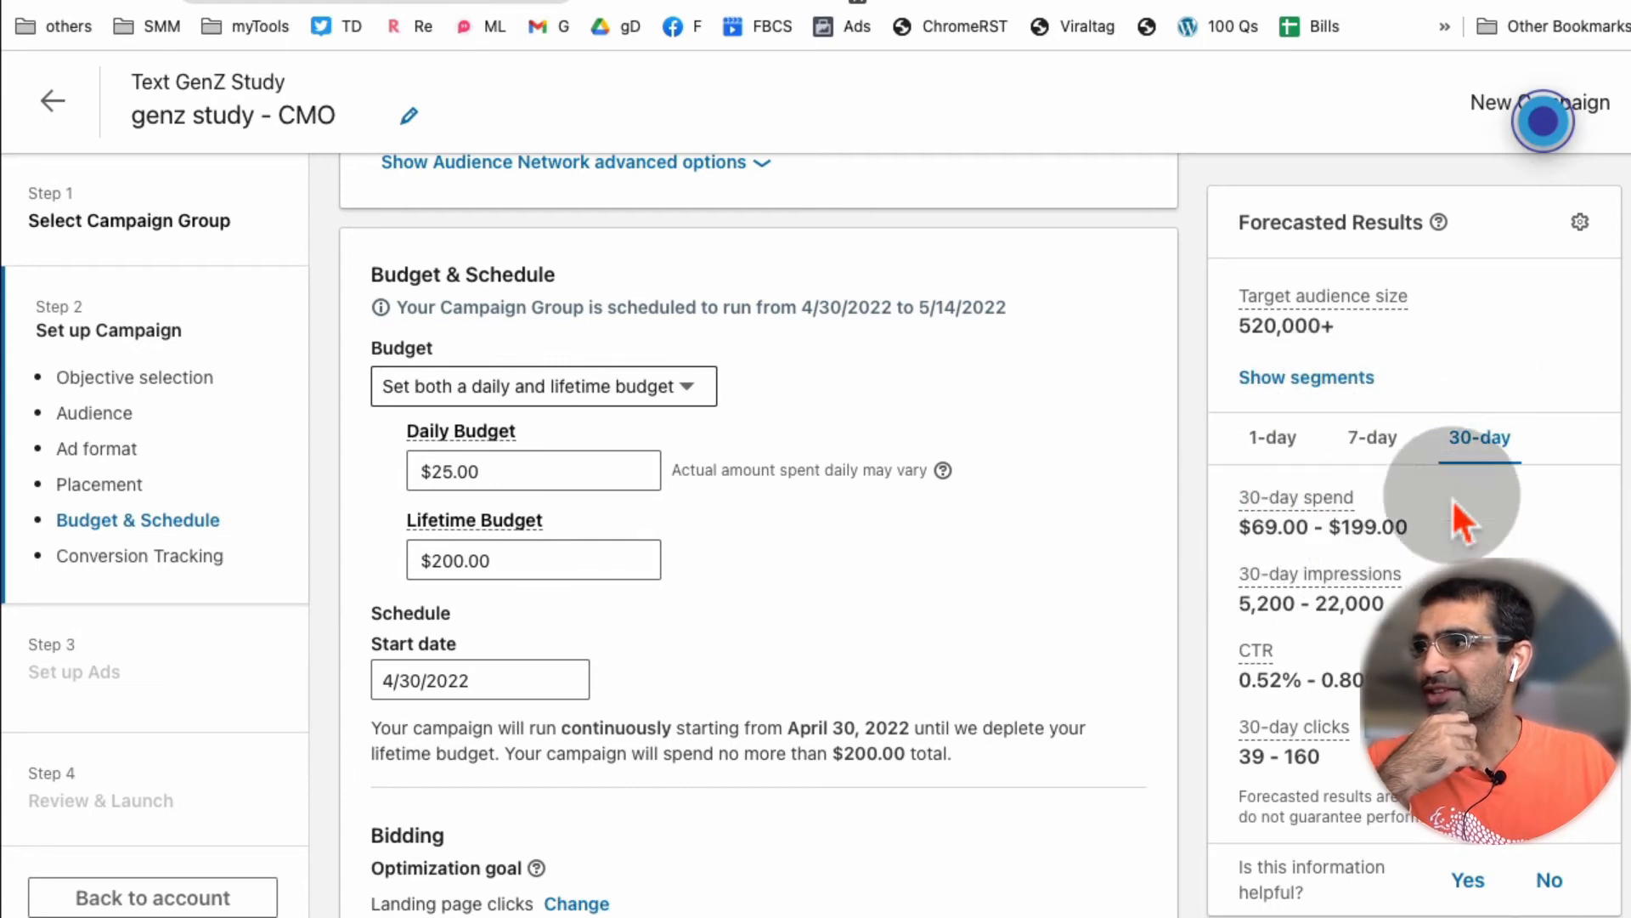
Compare the 1-day, 7-day and 30-day forecasted results, and check the forecasted 30-day clicks.
{"action": "left_click", "coordinate": [1281, 436]}
{"action": "left_click", "coordinate": [1372, 439]}
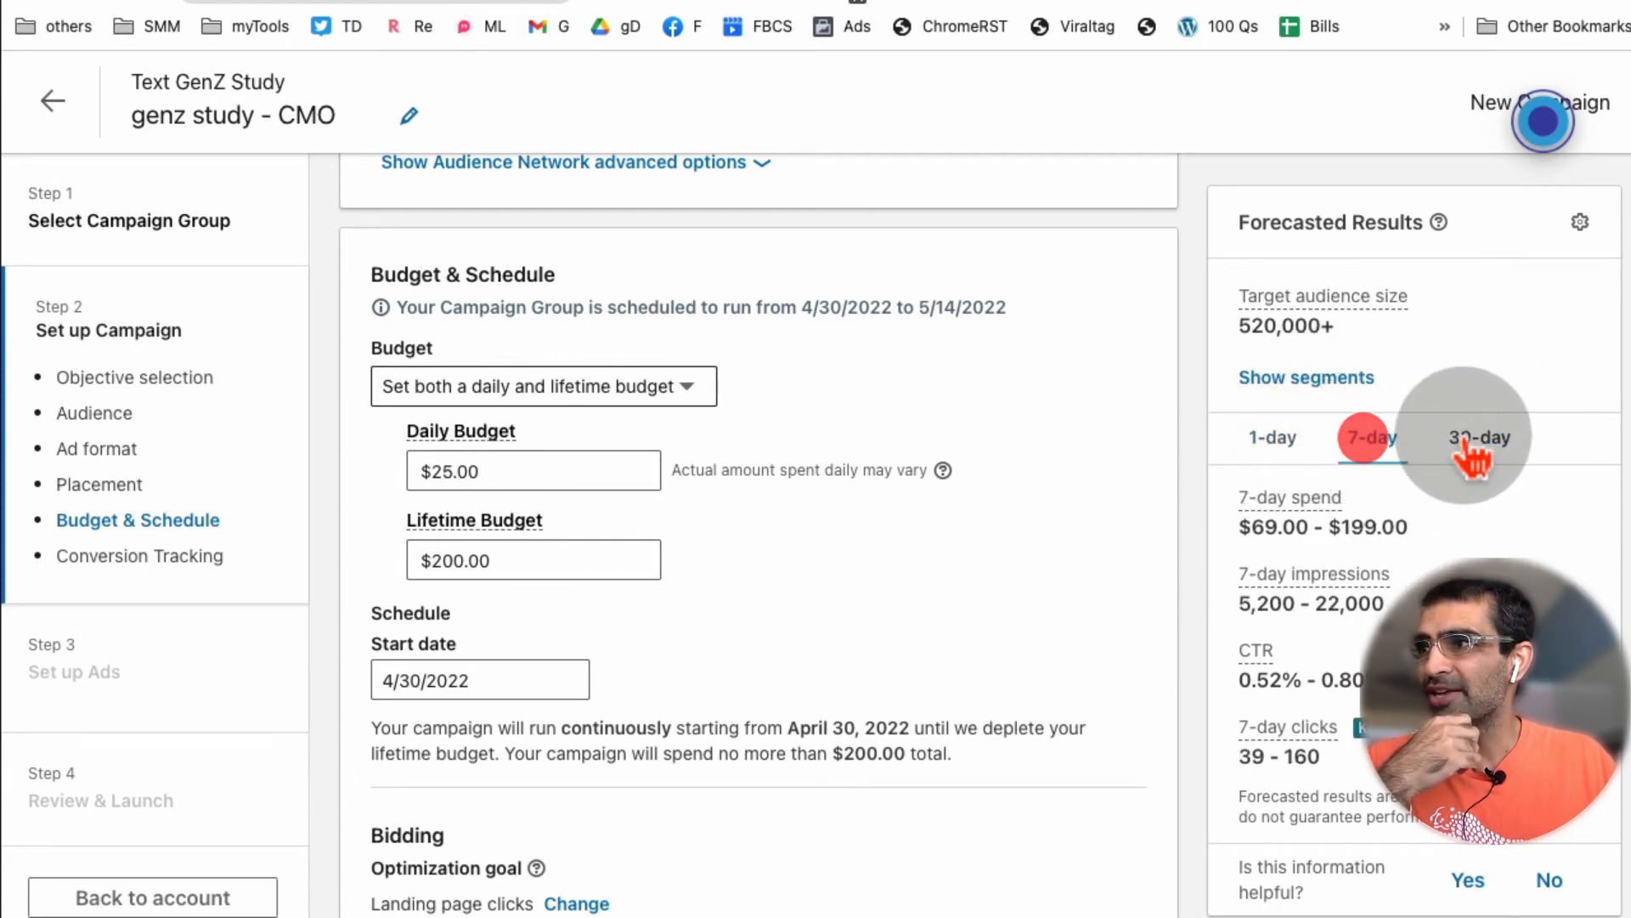
{"action": "left_click", "coordinate": [1463, 435]}
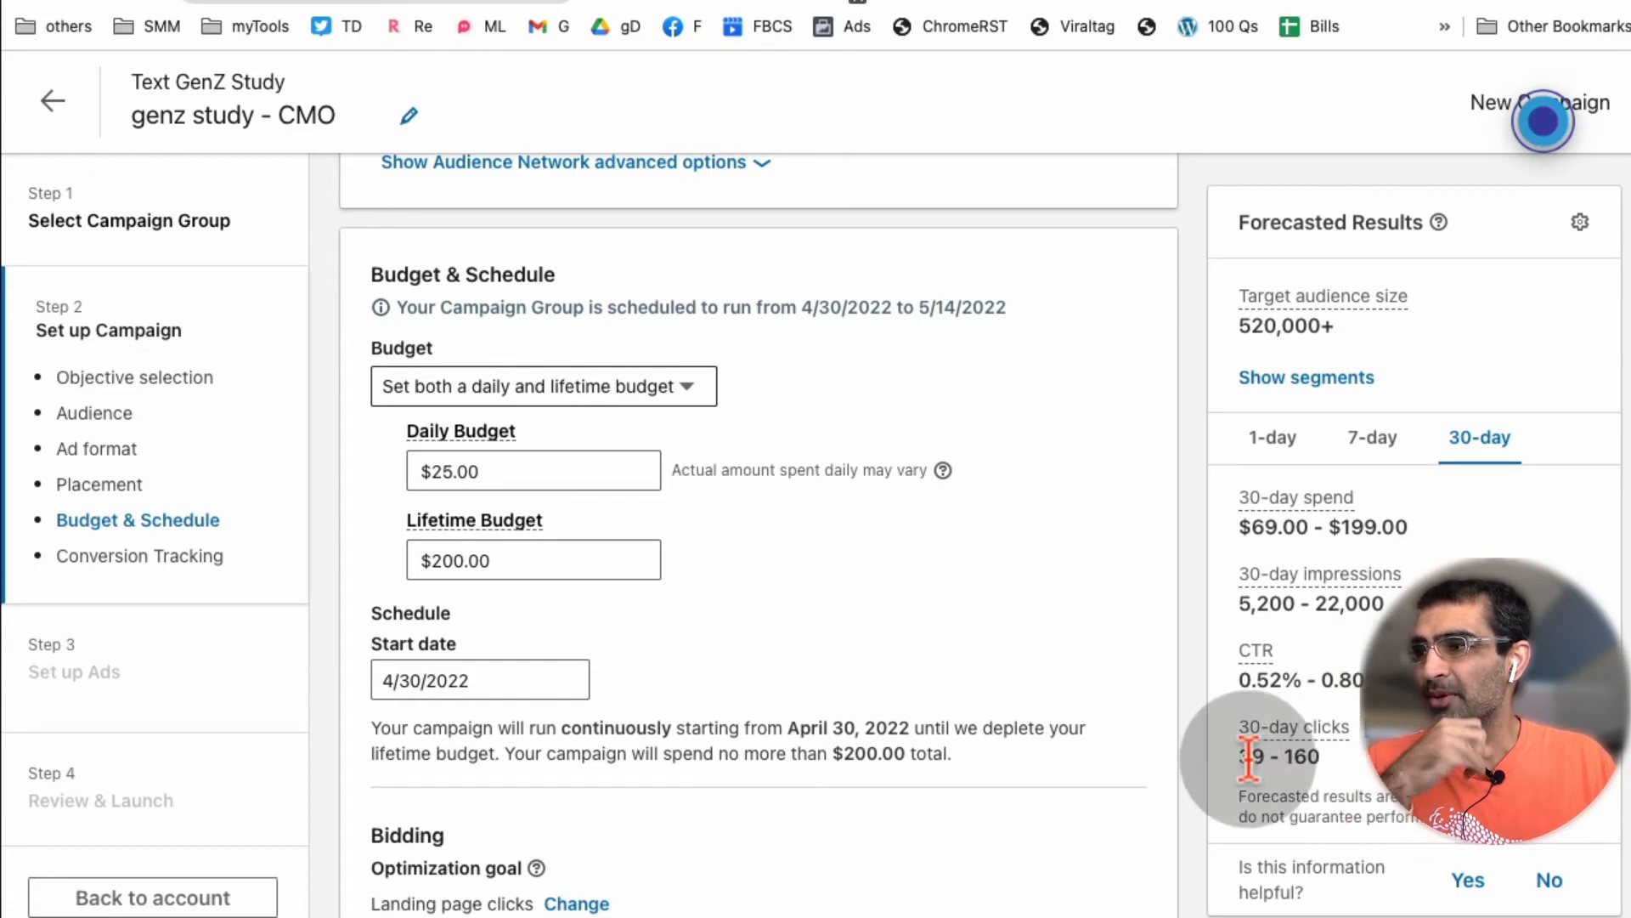
{"action": "left_click_drag", "start_coordinate": [1321, 756], "coordinate": [1242, 756]}
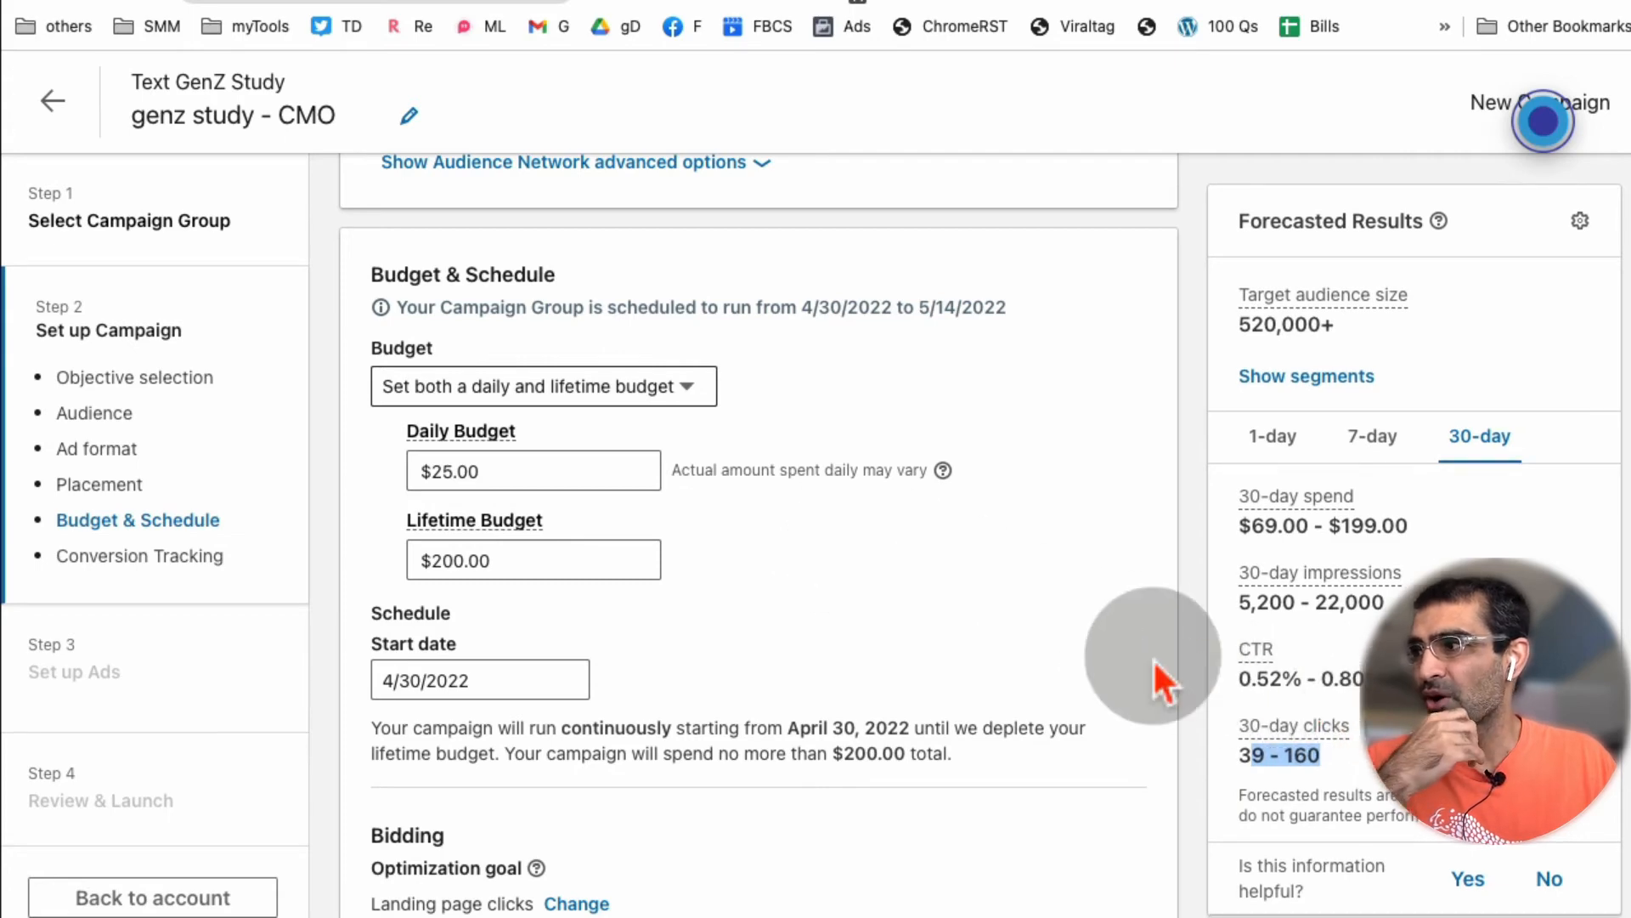
Remove the Growth Engine 2020 Download Thank You Page conversion from the campaign's conversion tracking.
{"action": "scroll", "coordinate": [1037, 659], "scroll_direction": "down", "scroll_amount": 3}
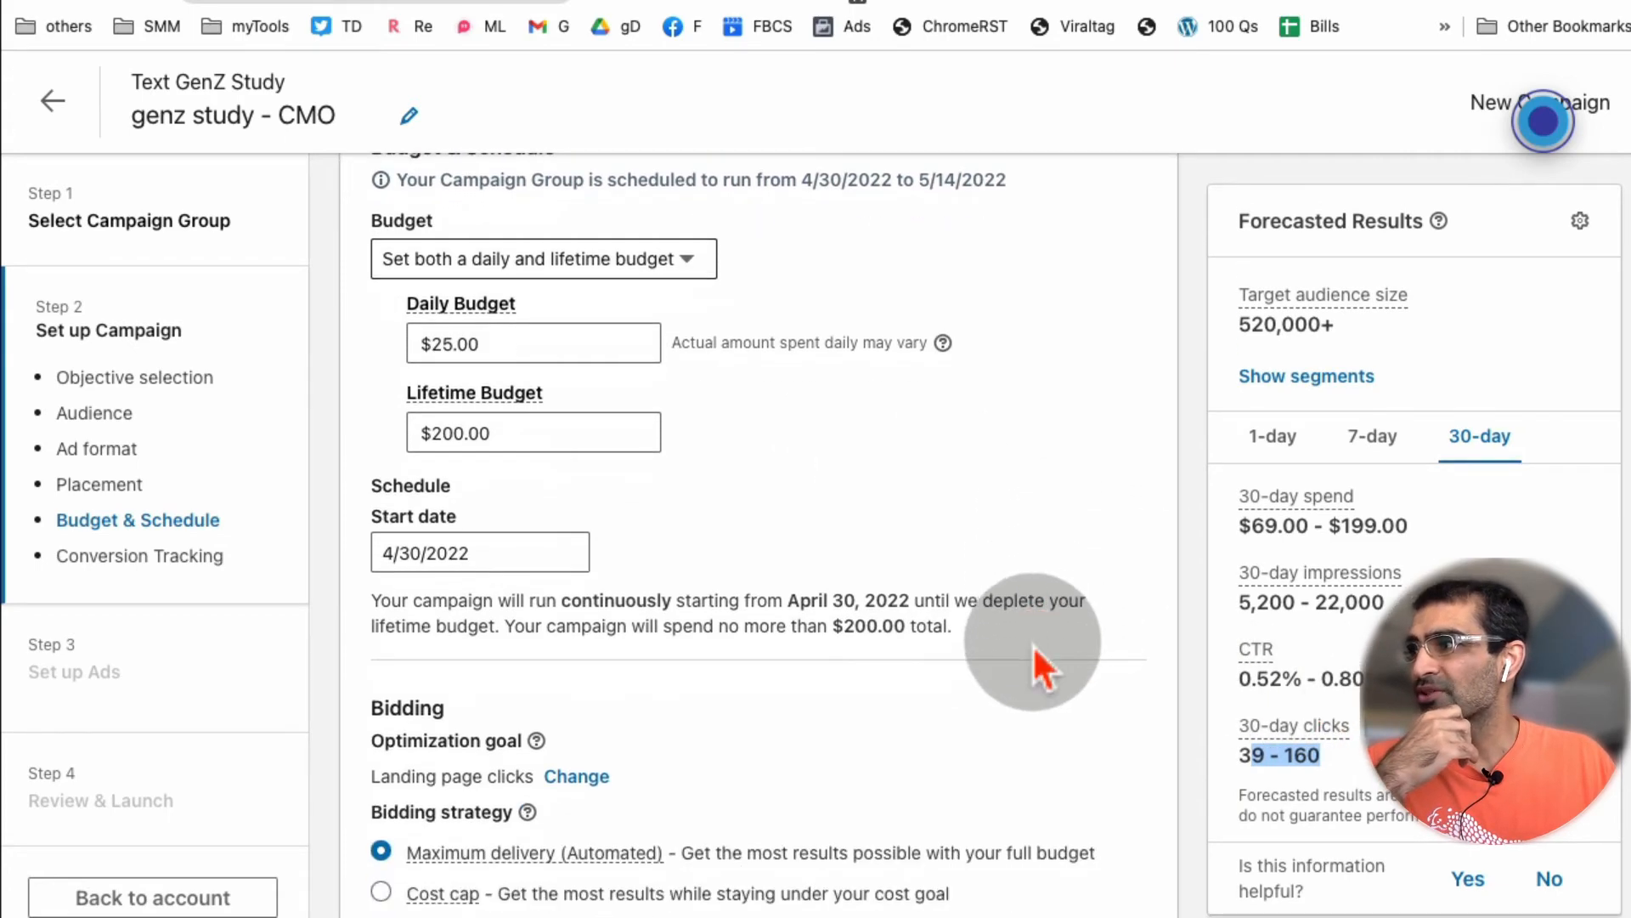
{"action": "scroll", "coordinate": [1032, 646], "scroll_direction": "down", "scroll_amount": 3}
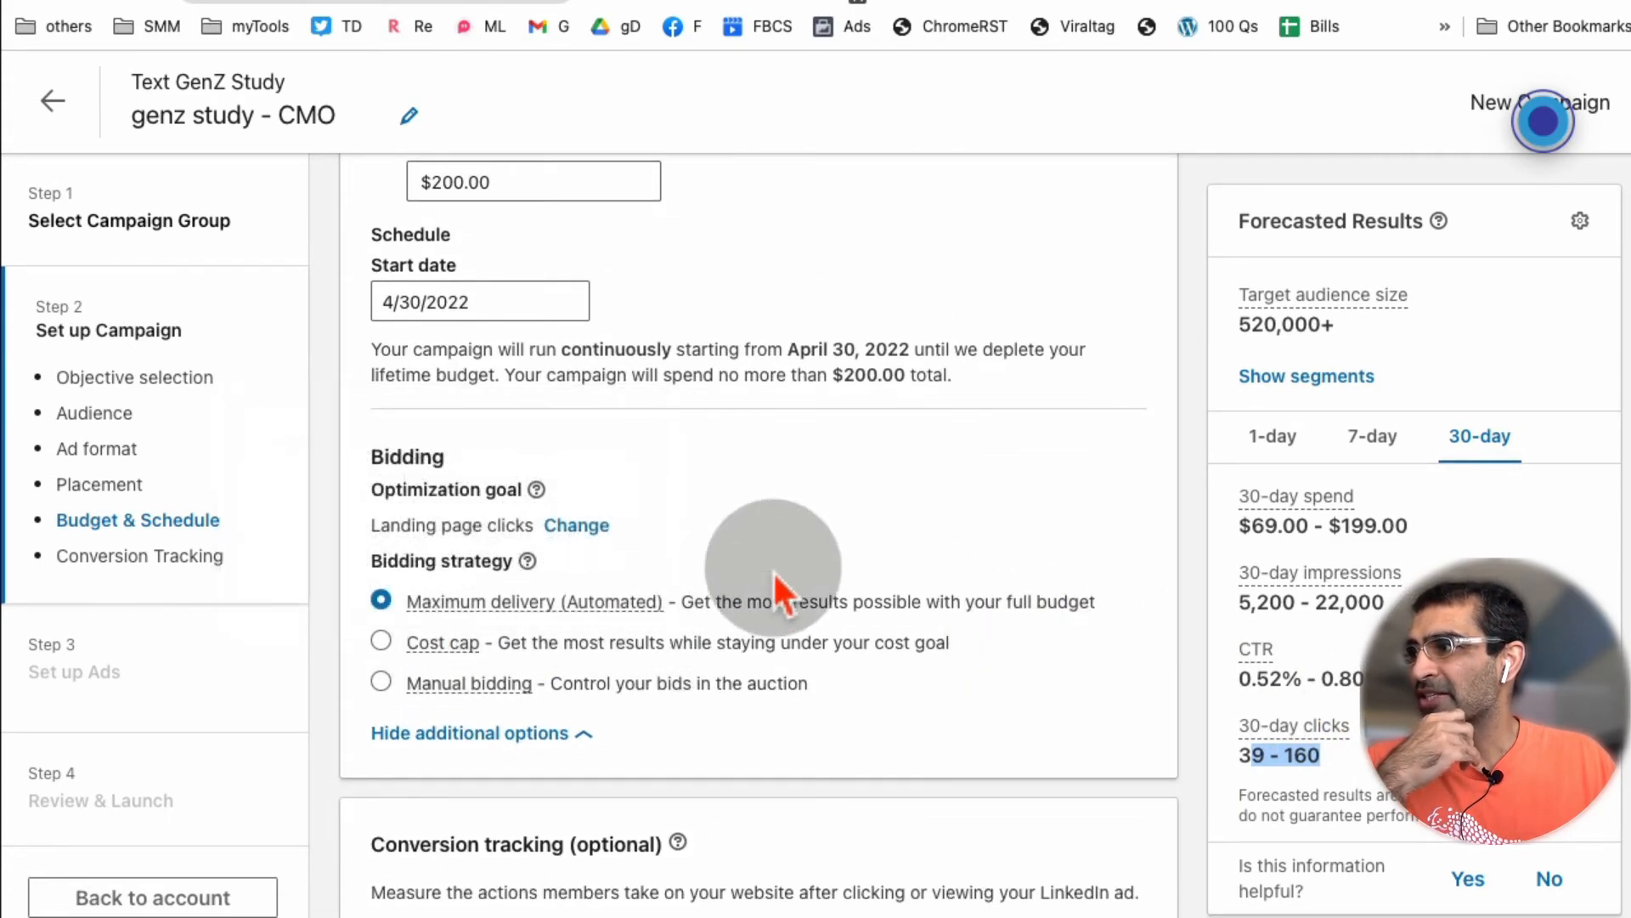
{"action": "scroll", "coordinate": [1196, 639], "scroll_direction": "down", "scroll_amount": 2}
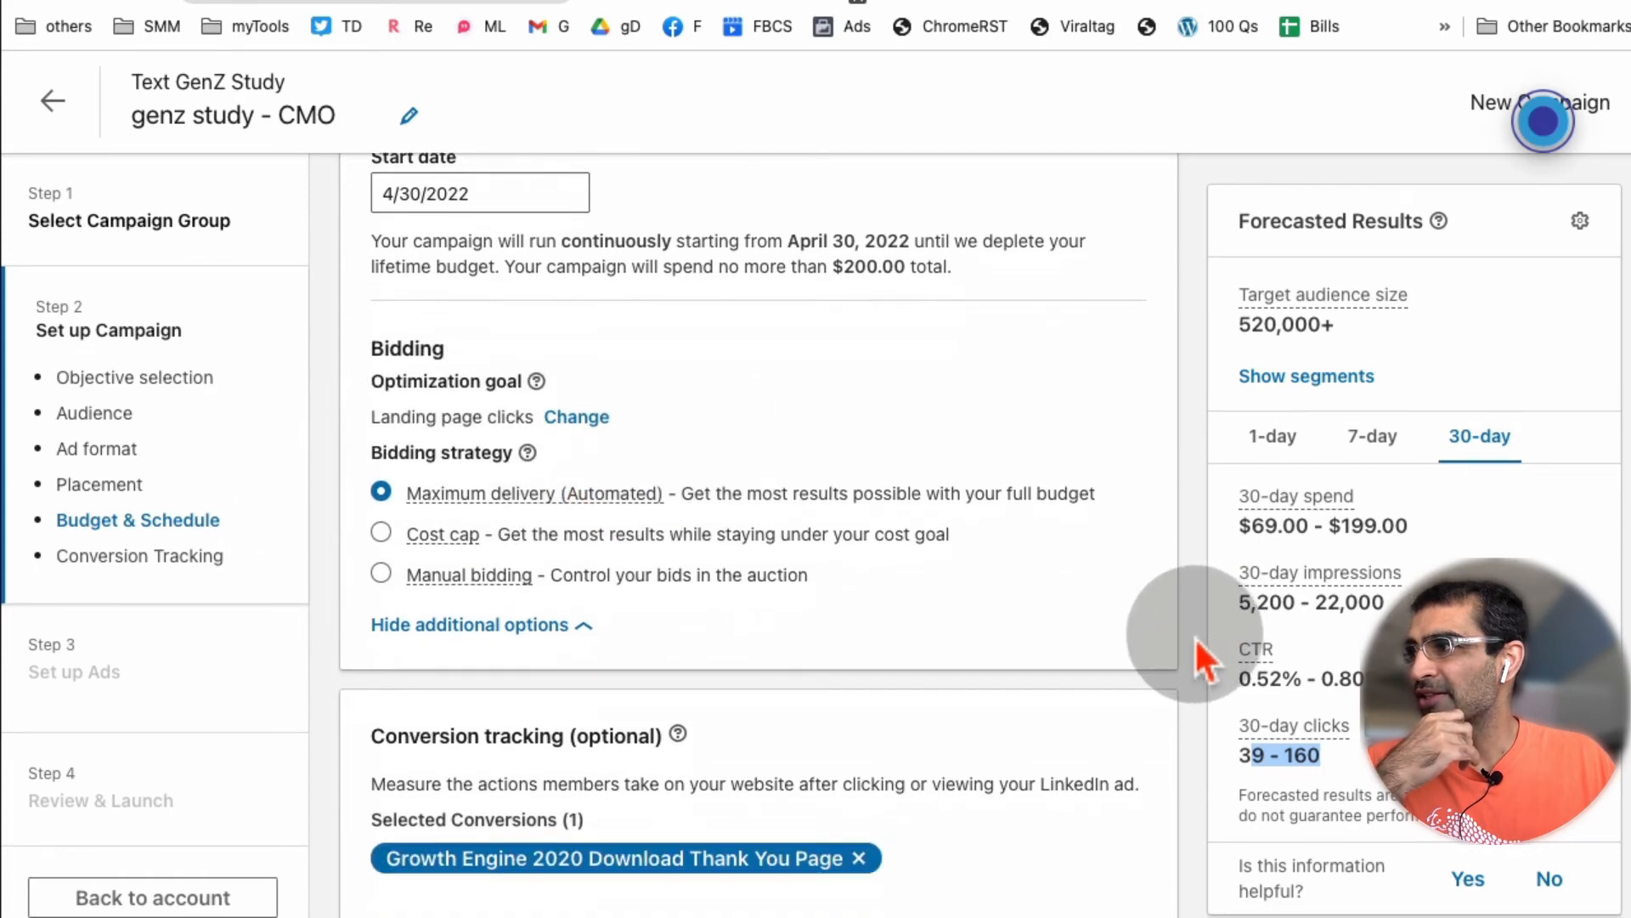
{"action": "scroll", "coordinate": [1193, 649], "scroll_direction": "down", "scroll_amount": 4}
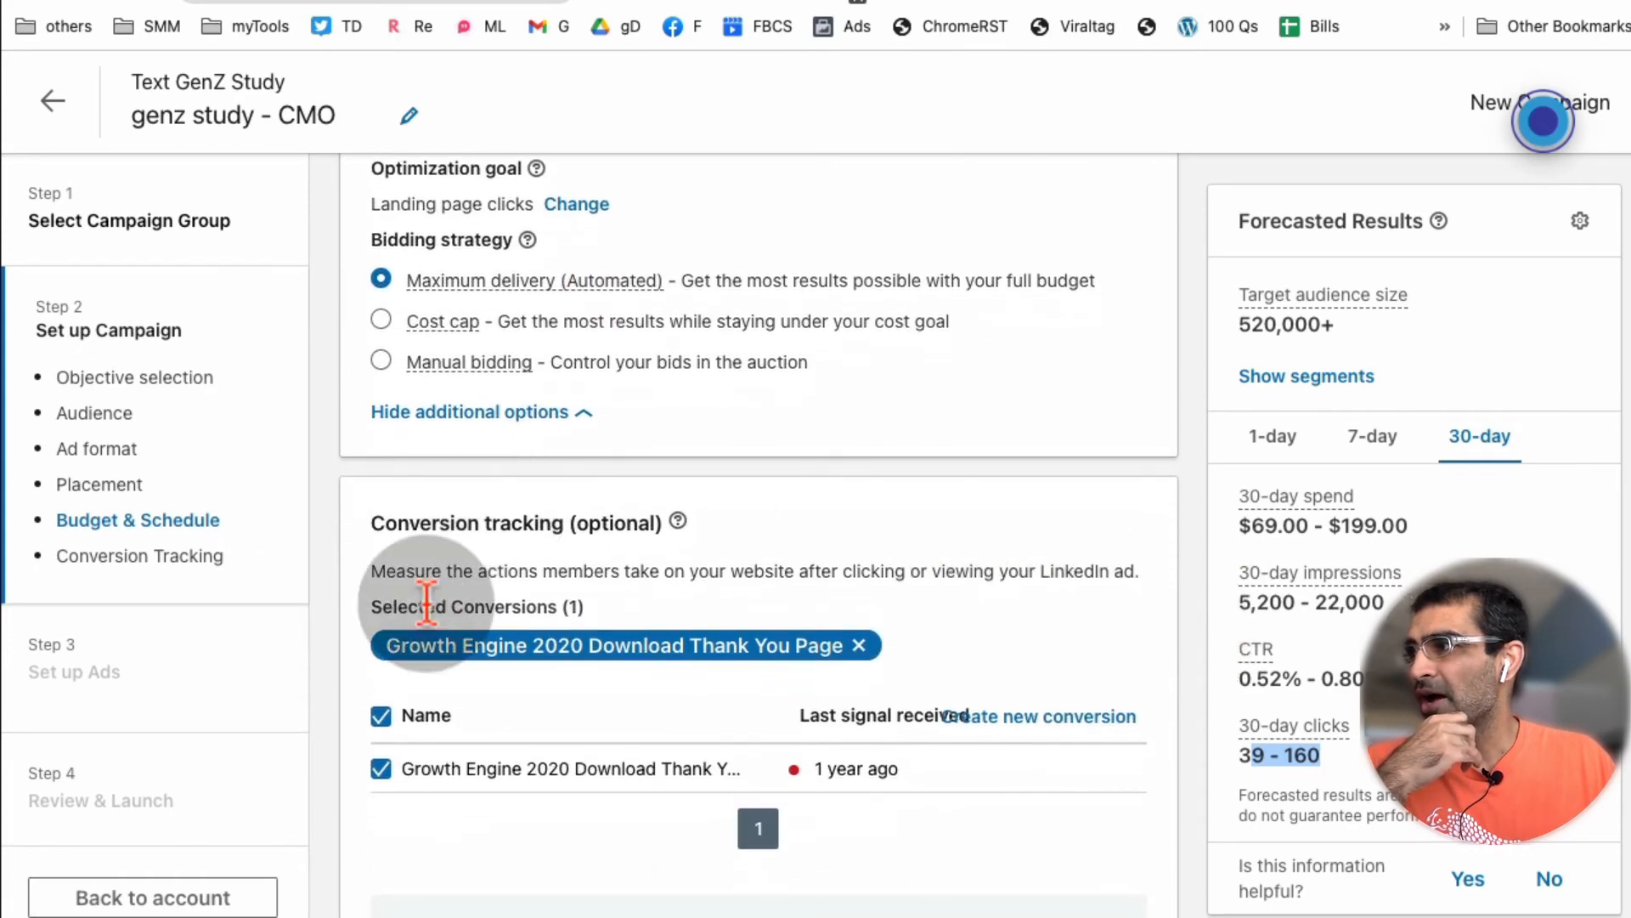
{"action": "left_click", "coordinate": [862, 647]}
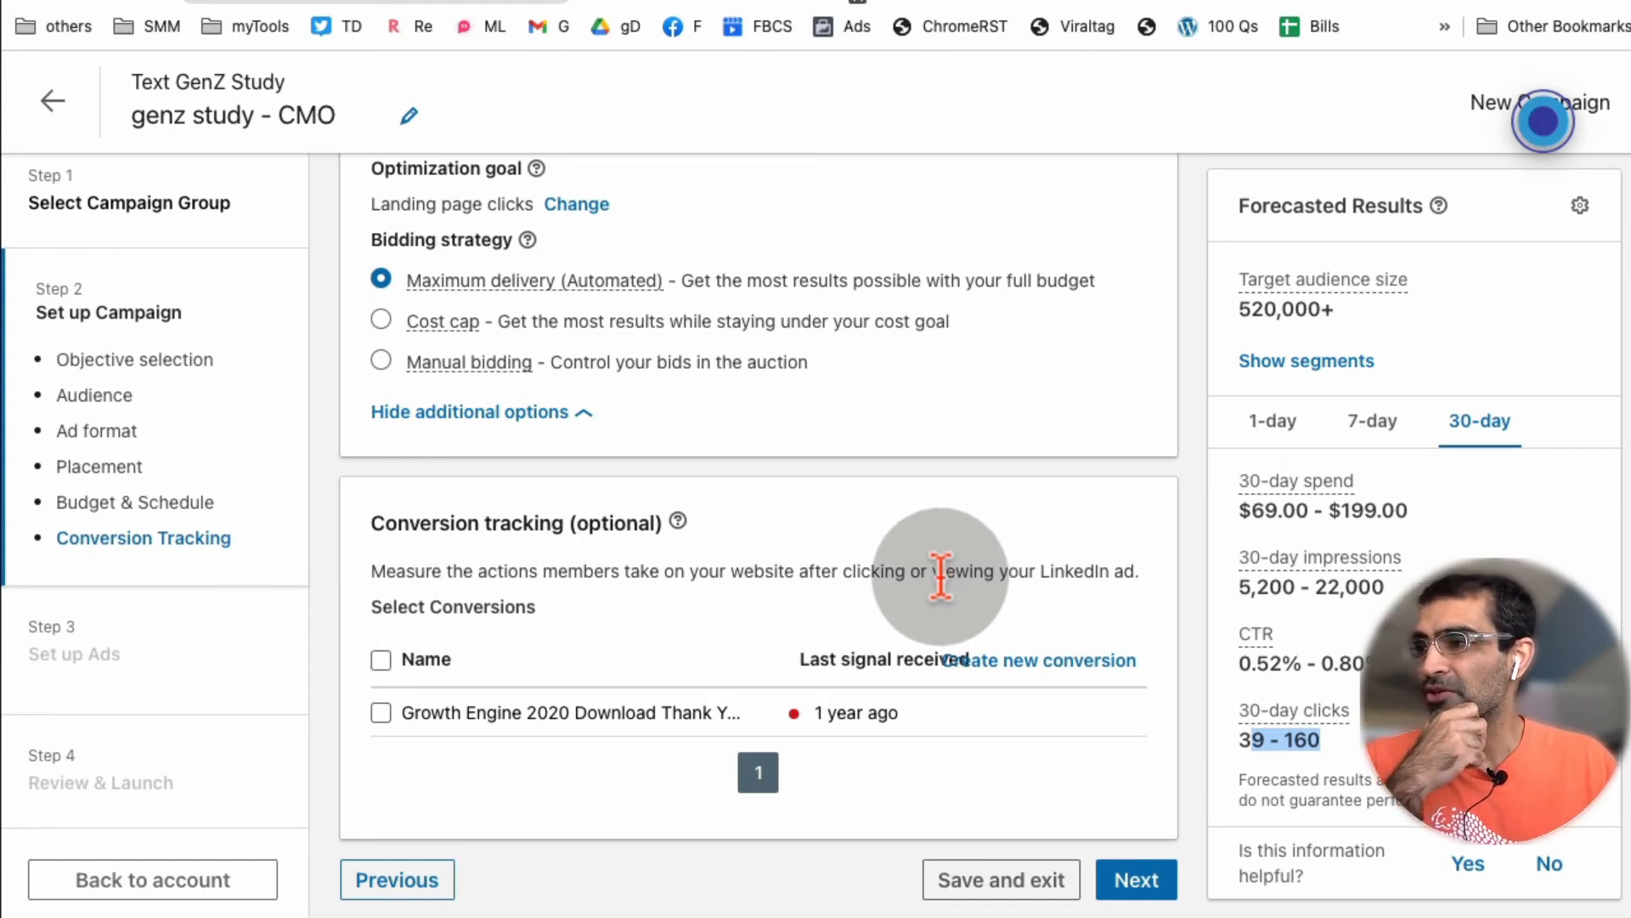
{"action": "scroll", "coordinate": [940, 577], "scroll_direction": "down", "scroll_amount": 1}
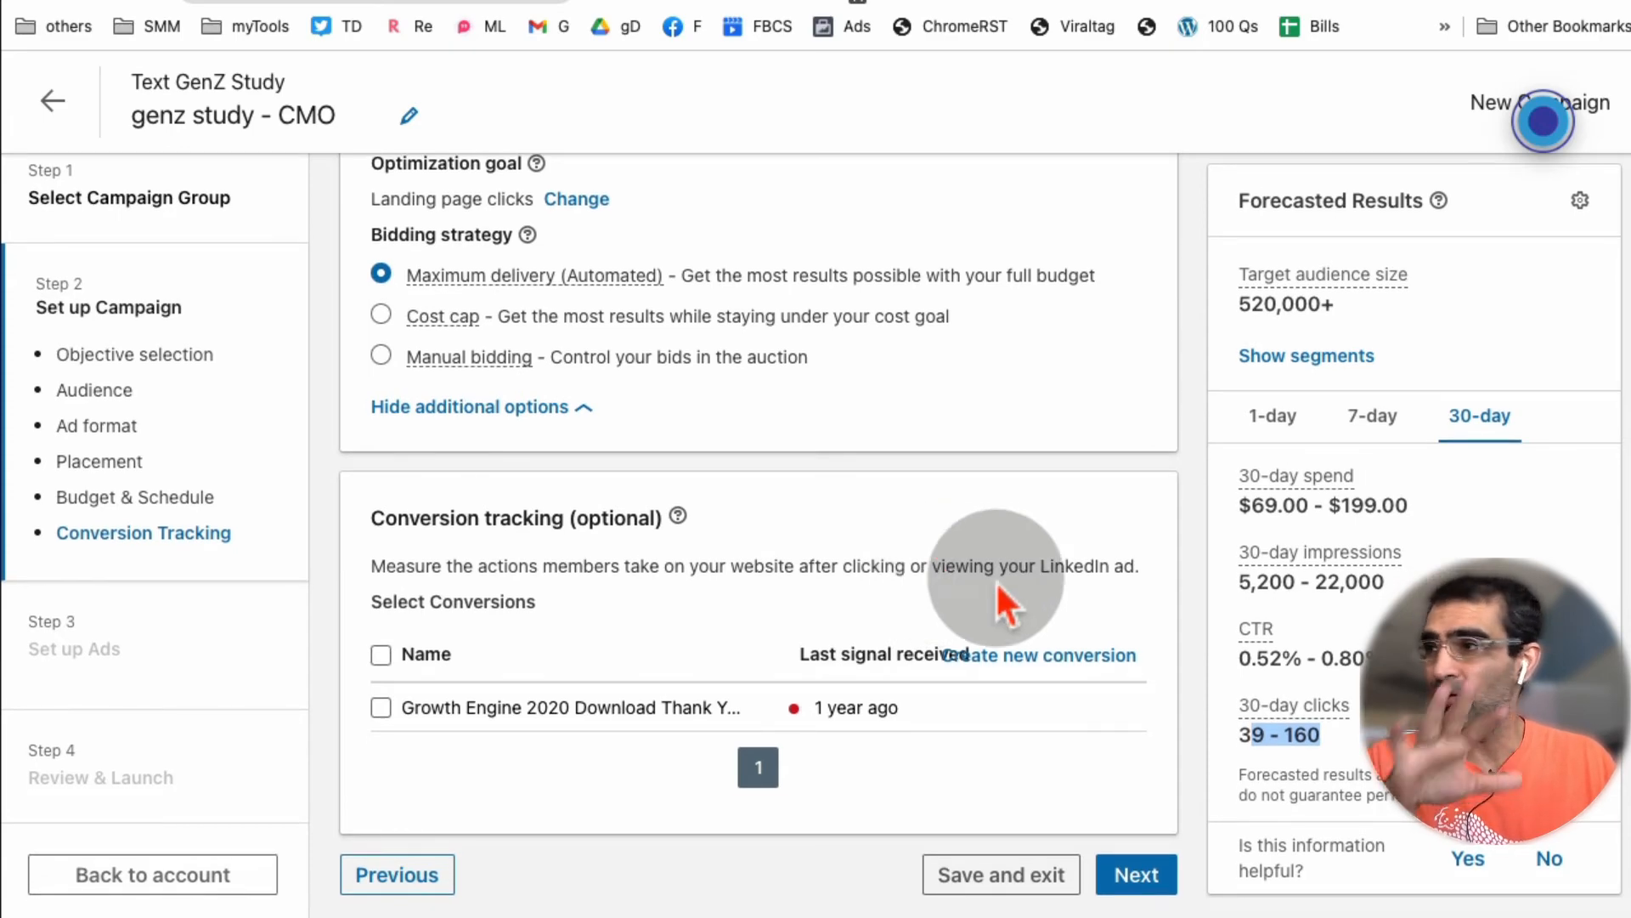
{"action": "scroll", "coordinate": [1050, 585], "scroll_direction": "down", "scroll_amount": 1}
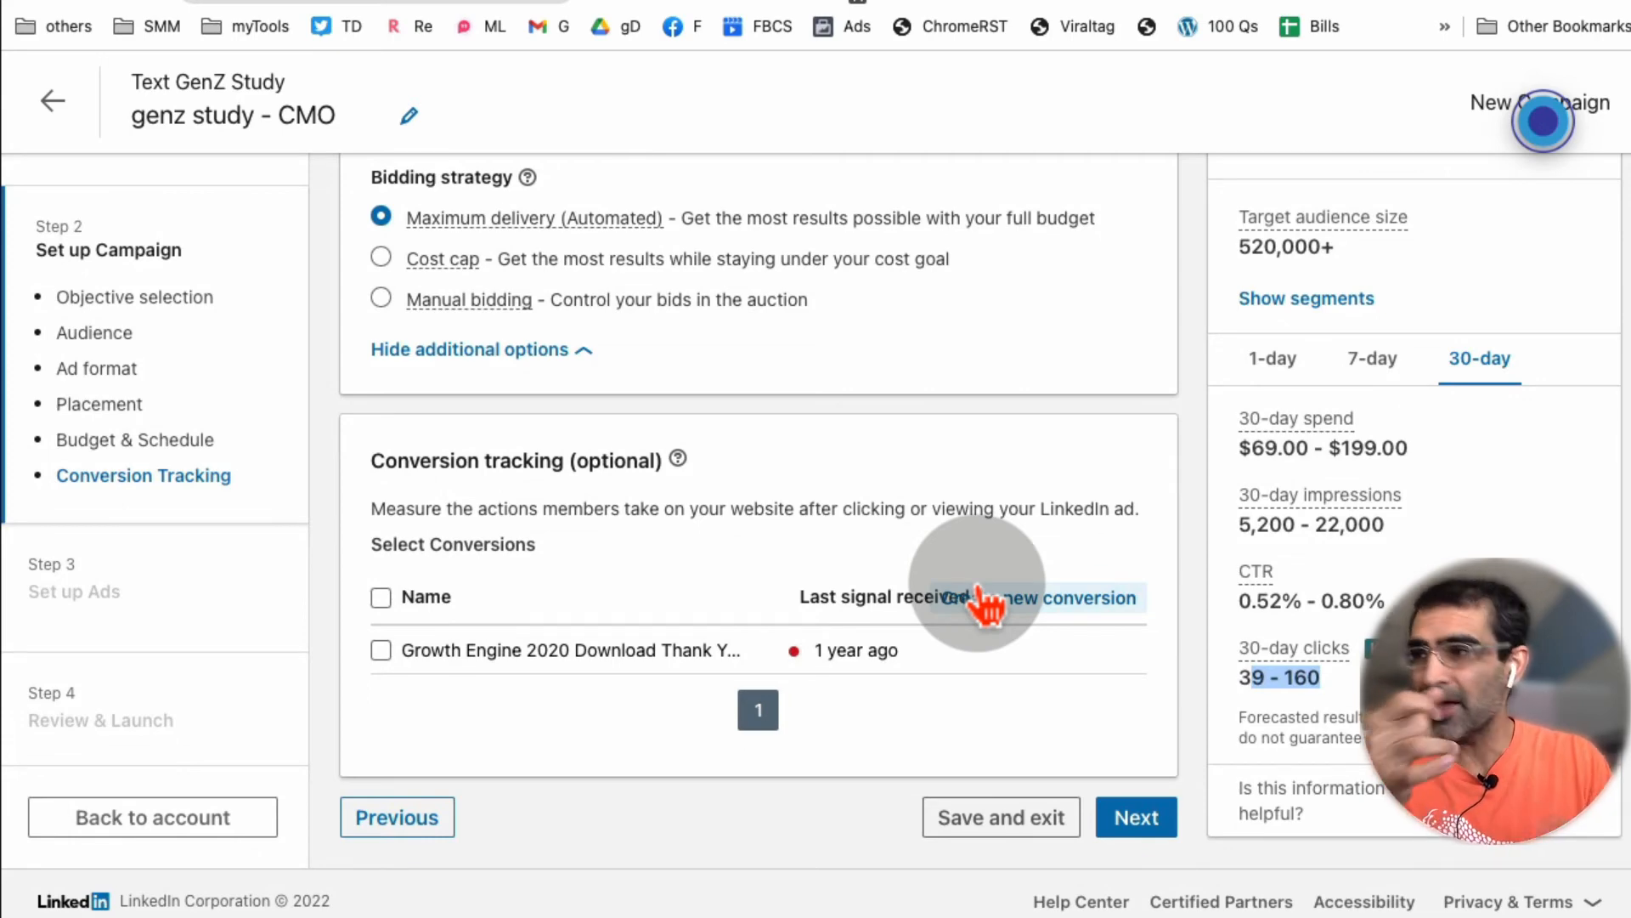
Proceed to the ad setup stage and confirm saving the campaign with its objective and ad format.
{"action": "left_click", "coordinate": [1137, 817]}
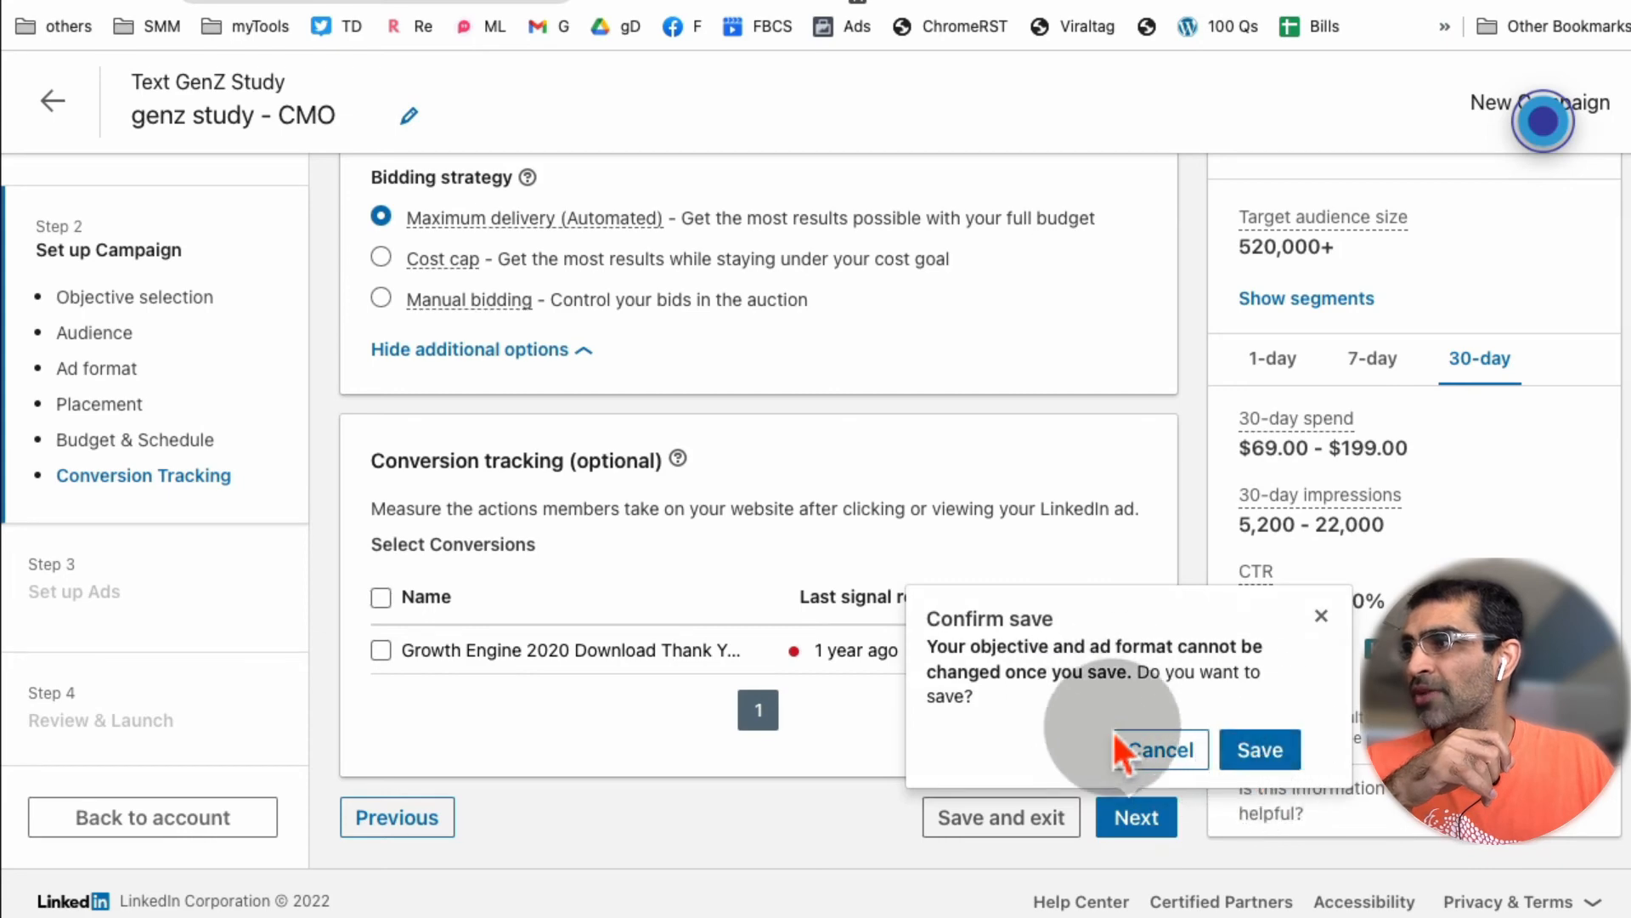
{"action": "left_click_drag", "start_coordinate": [944, 650], "coordinate": [1028, 769]}
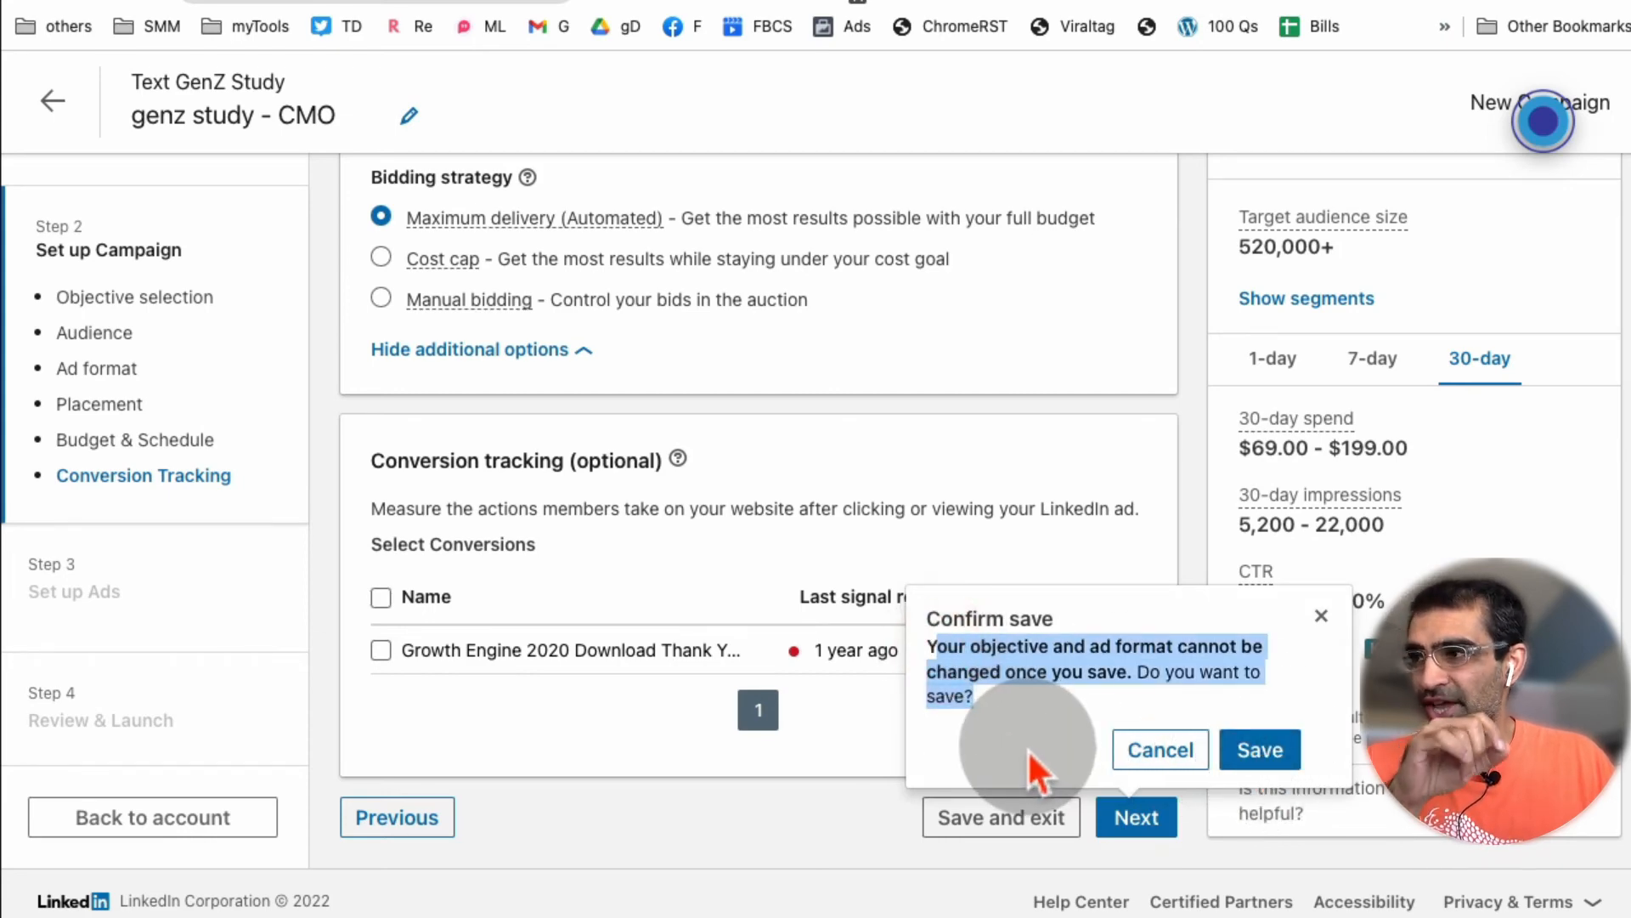
{"action": "left_click", "coordinate": [1289, 752]}
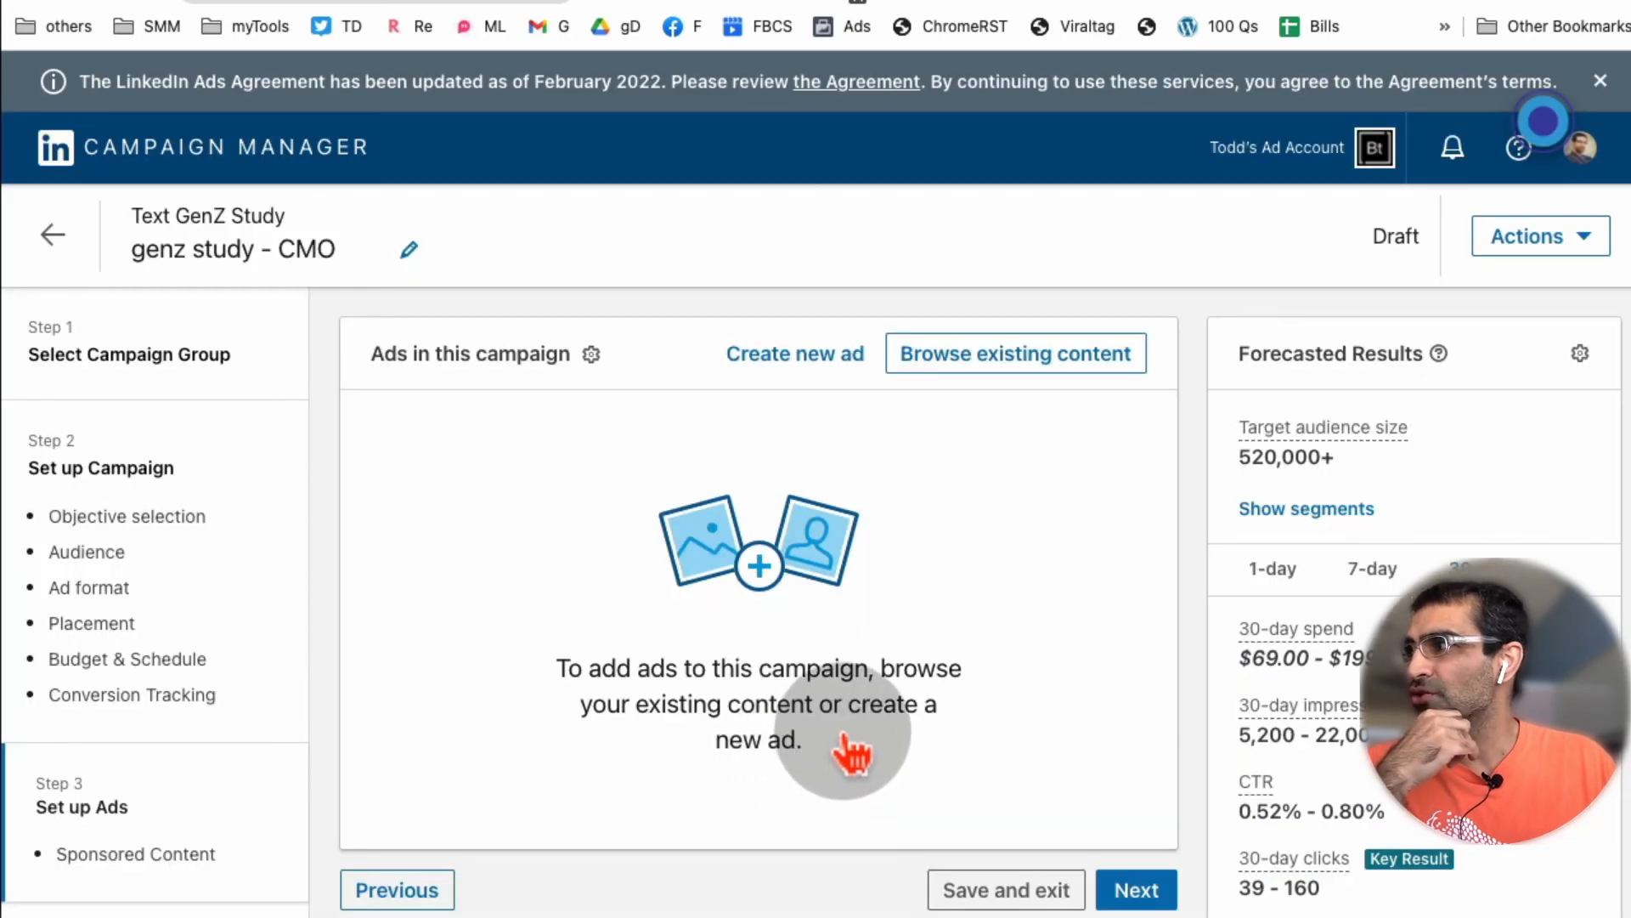
Browse the existing content available for adding ads to this campaign.
{"action": "scroll", "coordinate": [841, 748], "scroll_direction": "down", "scroll_amount": 3}
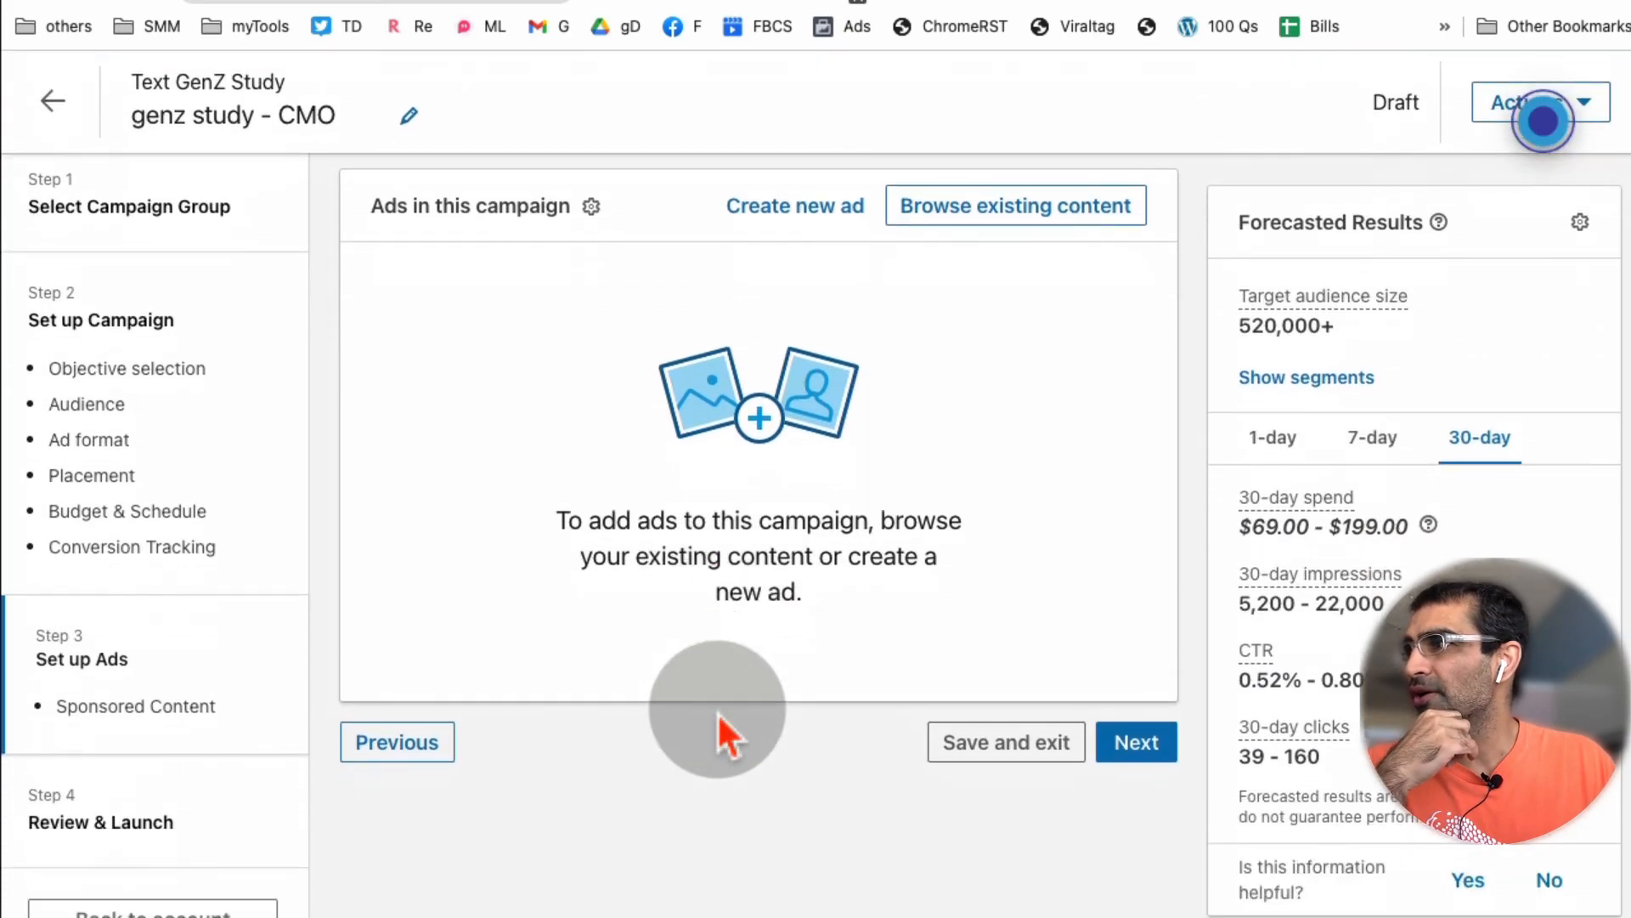
{"action": "scroll", "coordinate": [717, 712], "scroll_direction": "down", "scroll_amount": 2}
{"action": "scroll", "coordinate": [722, 722], "scroll_direction": "up", "scroll_amount": 5}
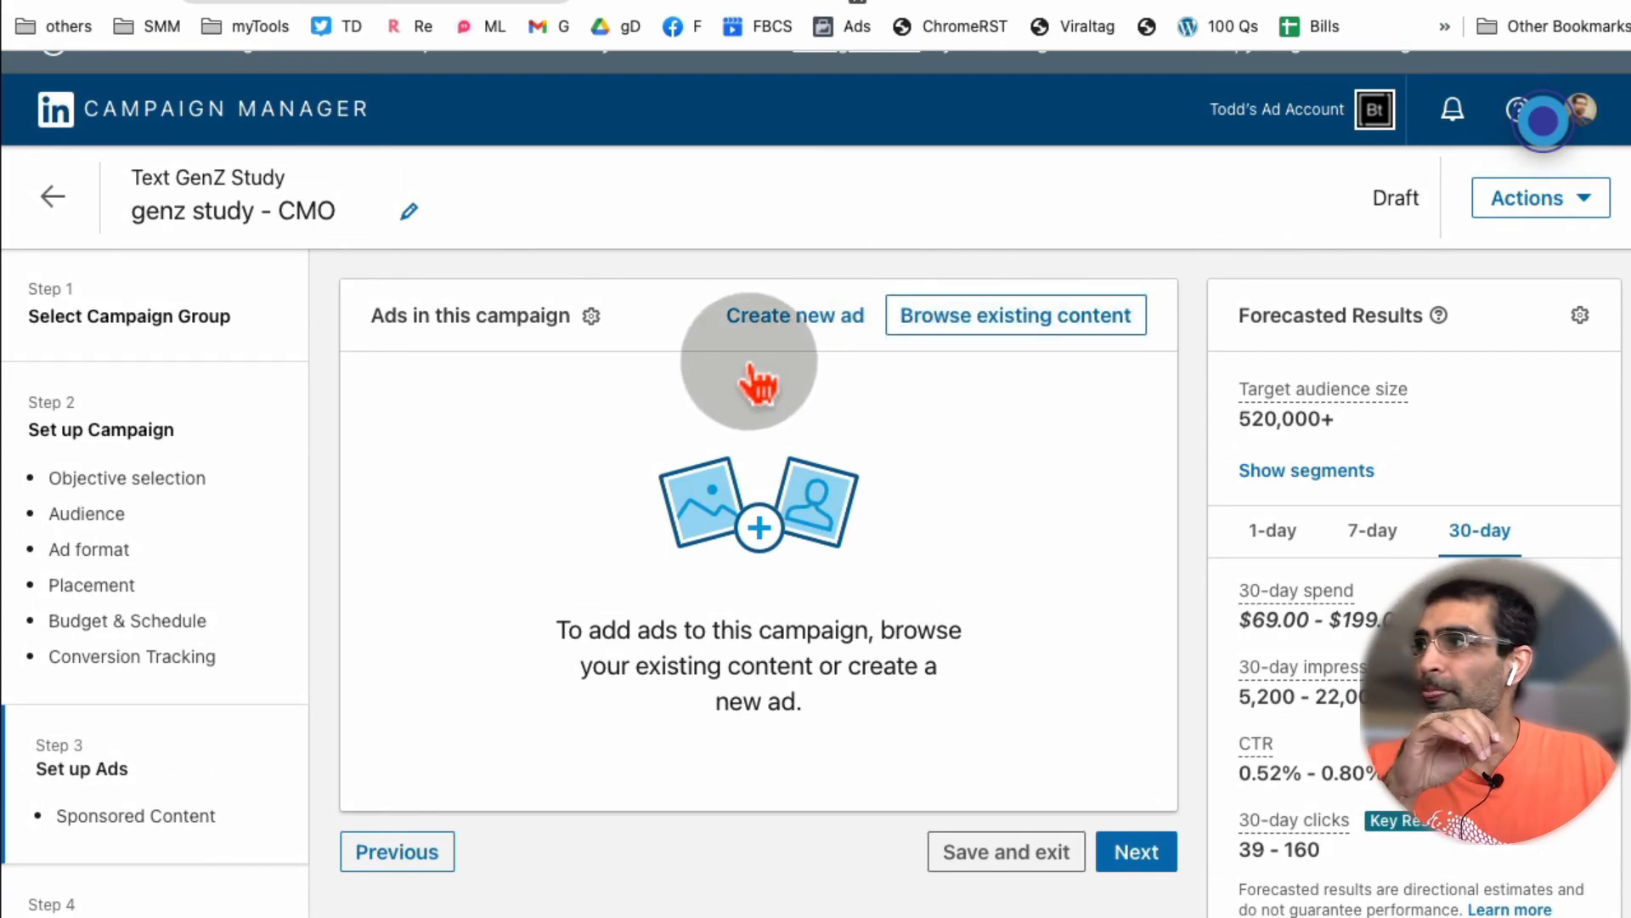
{"action": "left_click", "coordinate": [974, 323]}
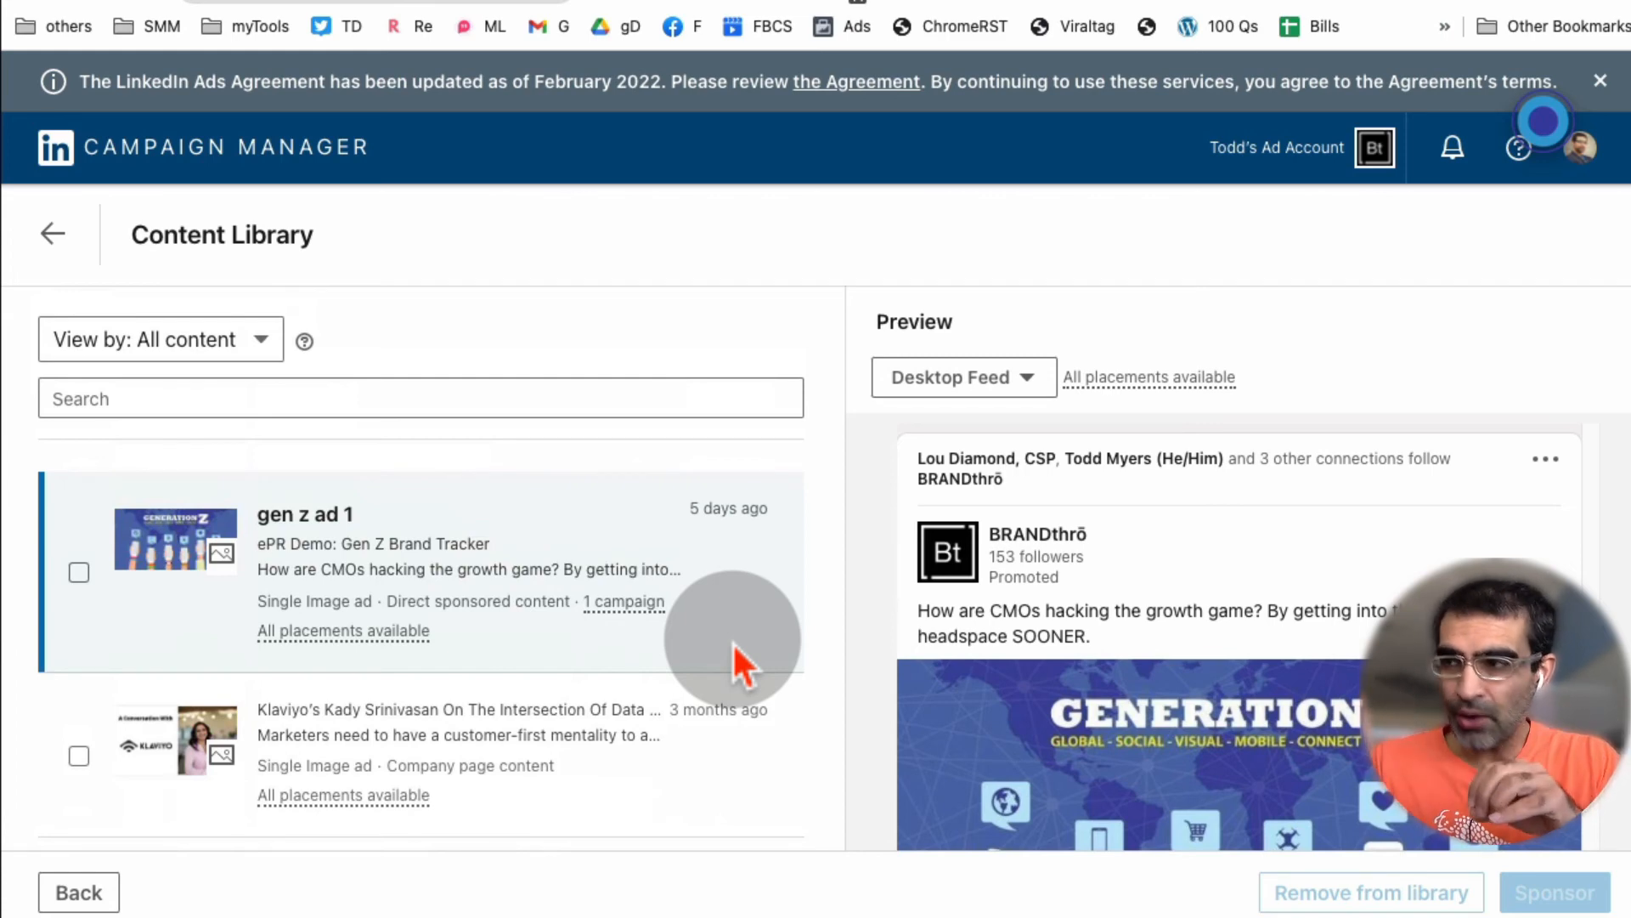
Select the Differential Ventures single image ad from the content library.
{"action": "scroll", "coordinate": [509, 527], "scroll_direction": "down", "scroll_amount": 3}
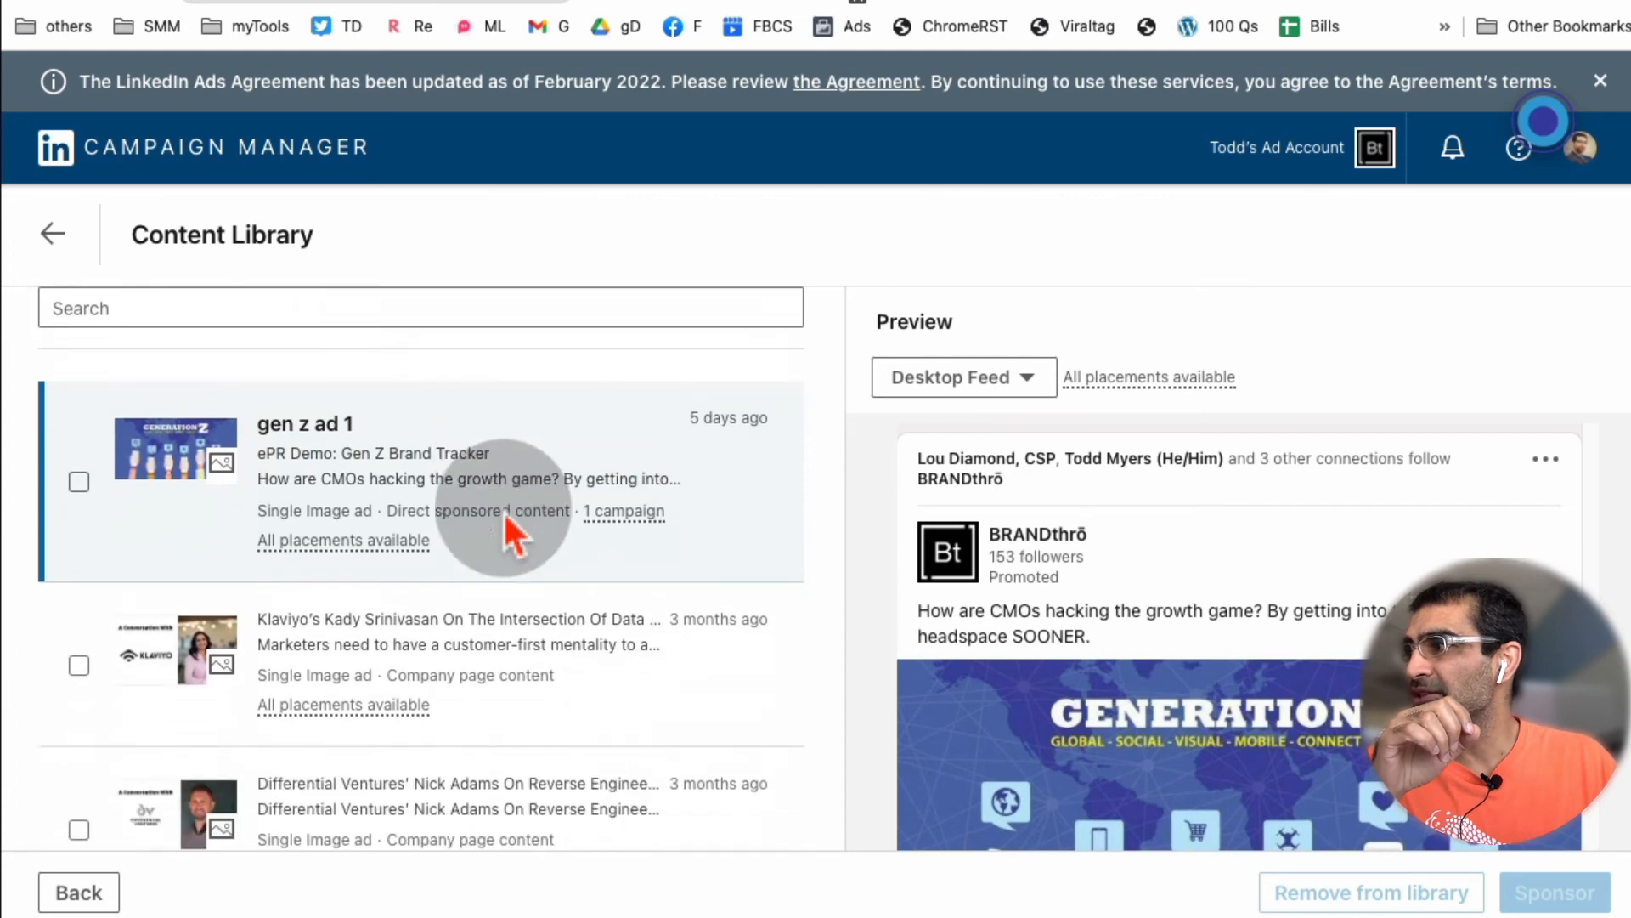
{"action": "scroll", "coordinate": [539, 646], "scroll_direction": "down", "scroll_amount": 3}
{"action": "left_click", "coordinate": [522, 620]}
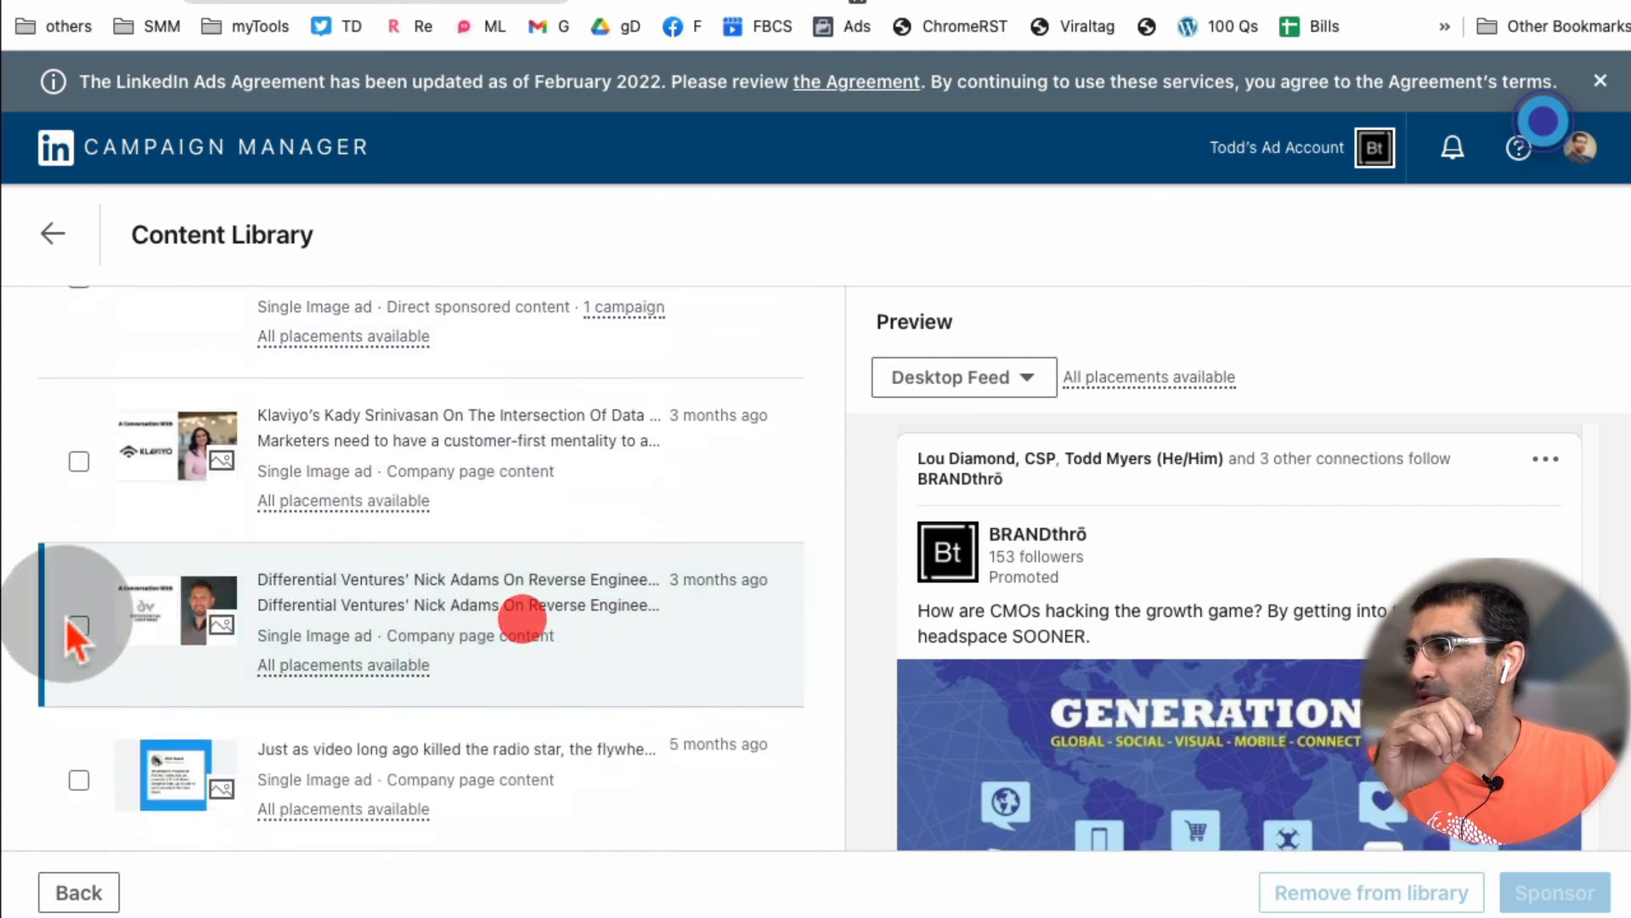
{"action": "left_click", "coordinate": [78, 625]}
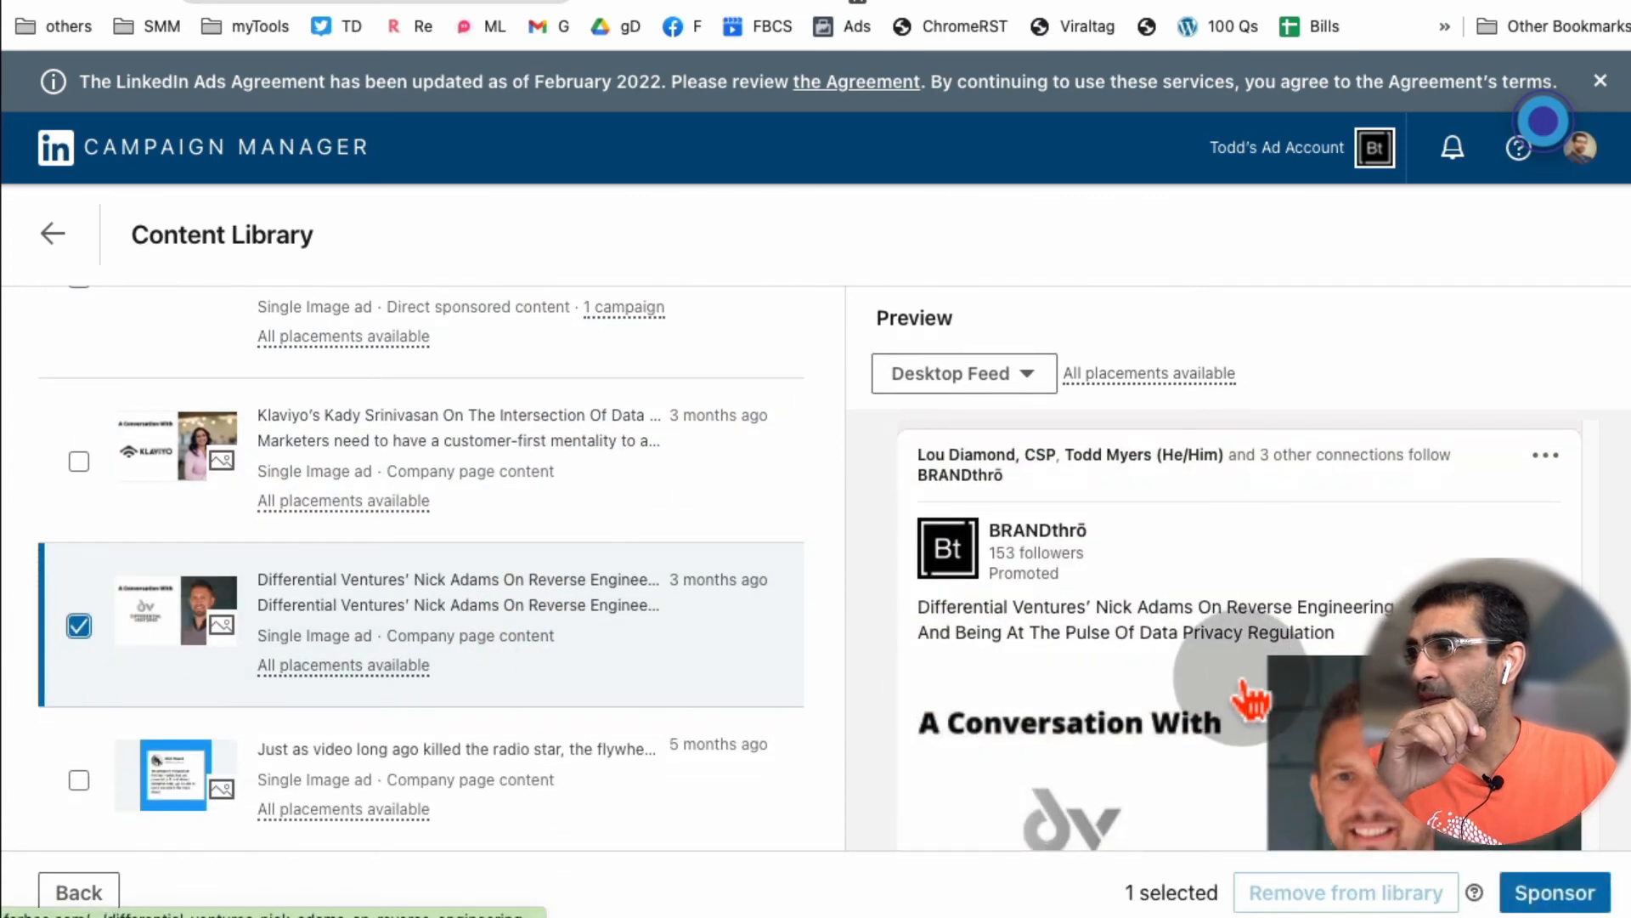
Examine the desktop feed preview of the selected ad and return to the campaign's ad setup without sponsoring it.
{"action": "scroll", "coordinate": [1256, 716], "scroll_direction": "down", "scroll_amount": 2}
{"action": "scroll", "coordinate": [1255, 716], "scroll_direction": "down", "scroll_amount": 5}
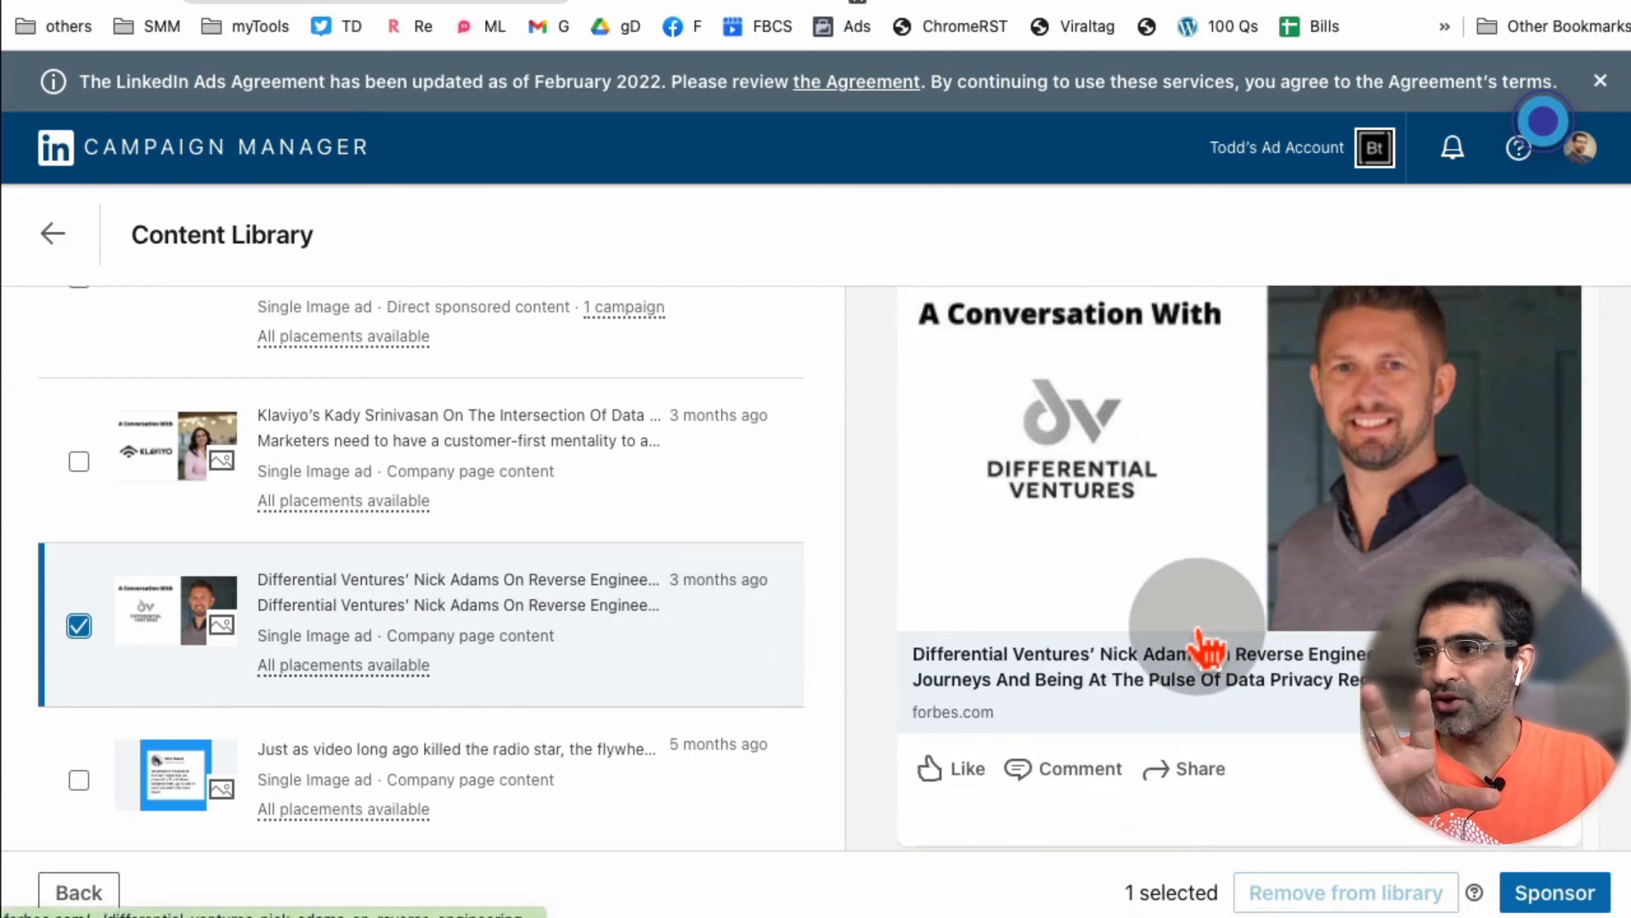
{"action": "scroll", "coordinate": [1215, 650], "scroll_direction": "up", "scroll_amount": 5}
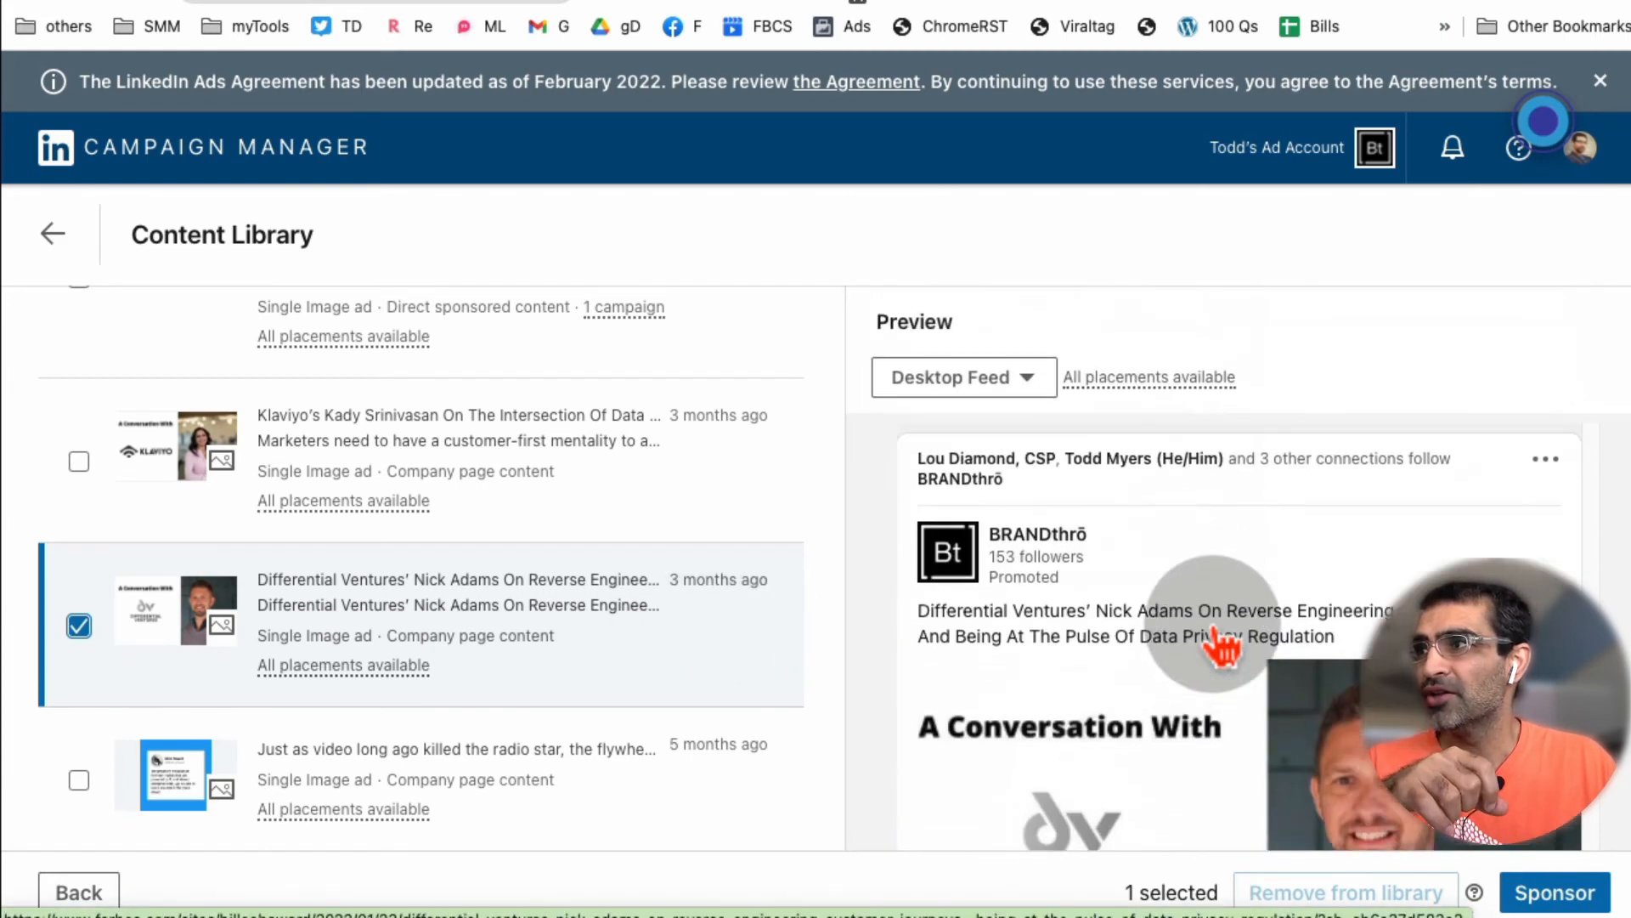
{"action": "left_click", "coordinate": [85, 888]}
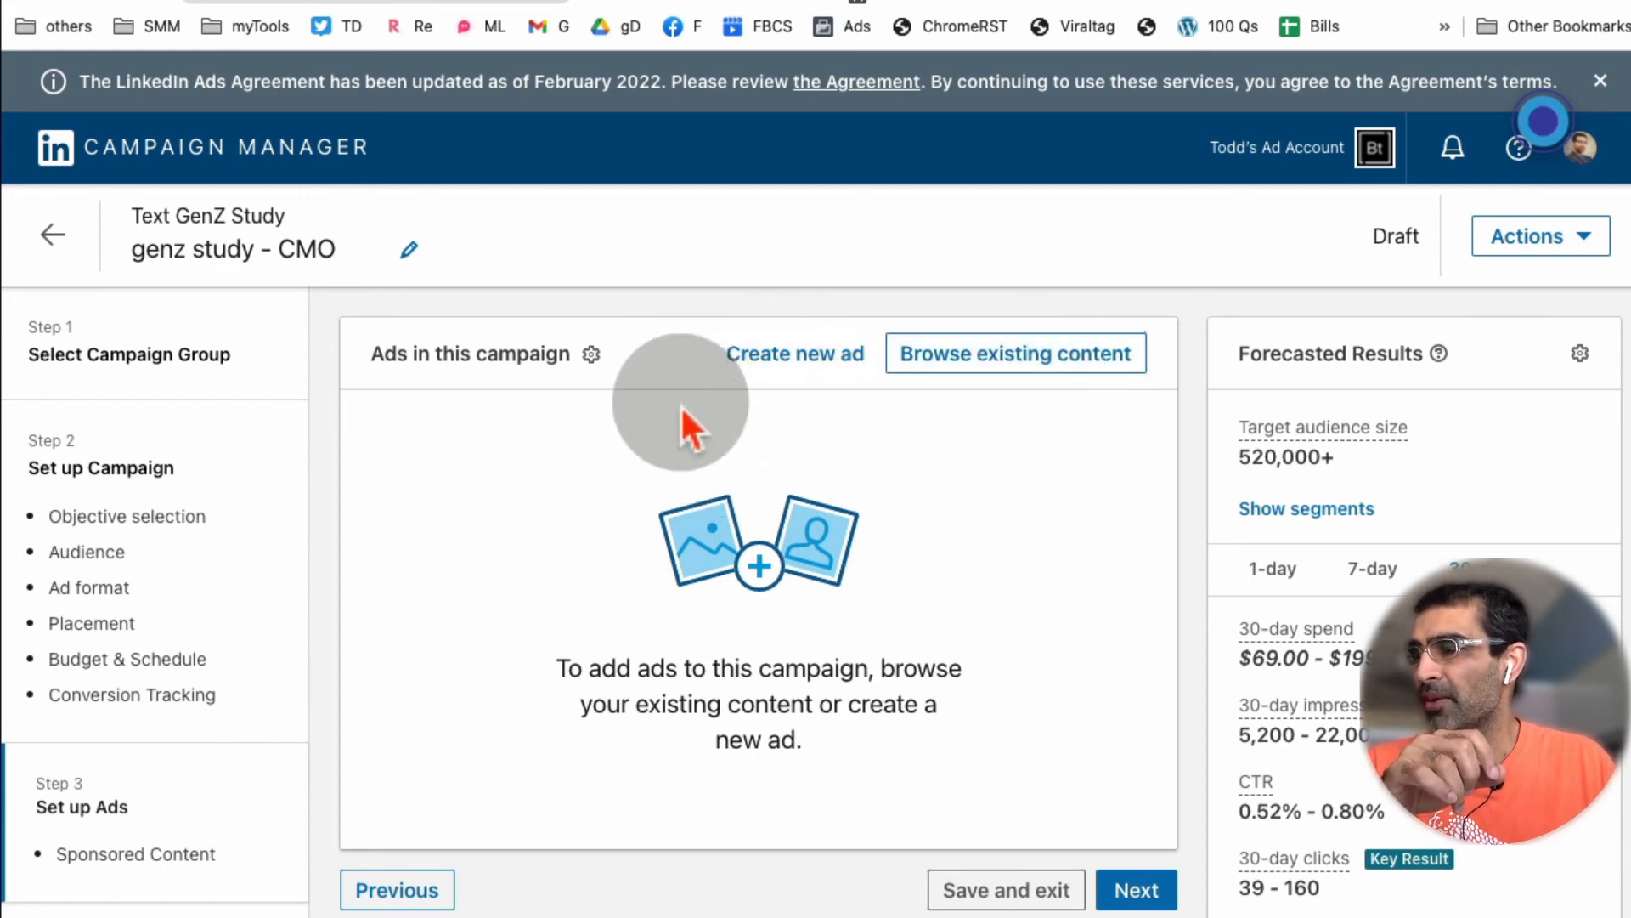
Start a new single image ad for this campaign and look over its creation form.
{"action": "left_click", "coordinate": [769, 374]}
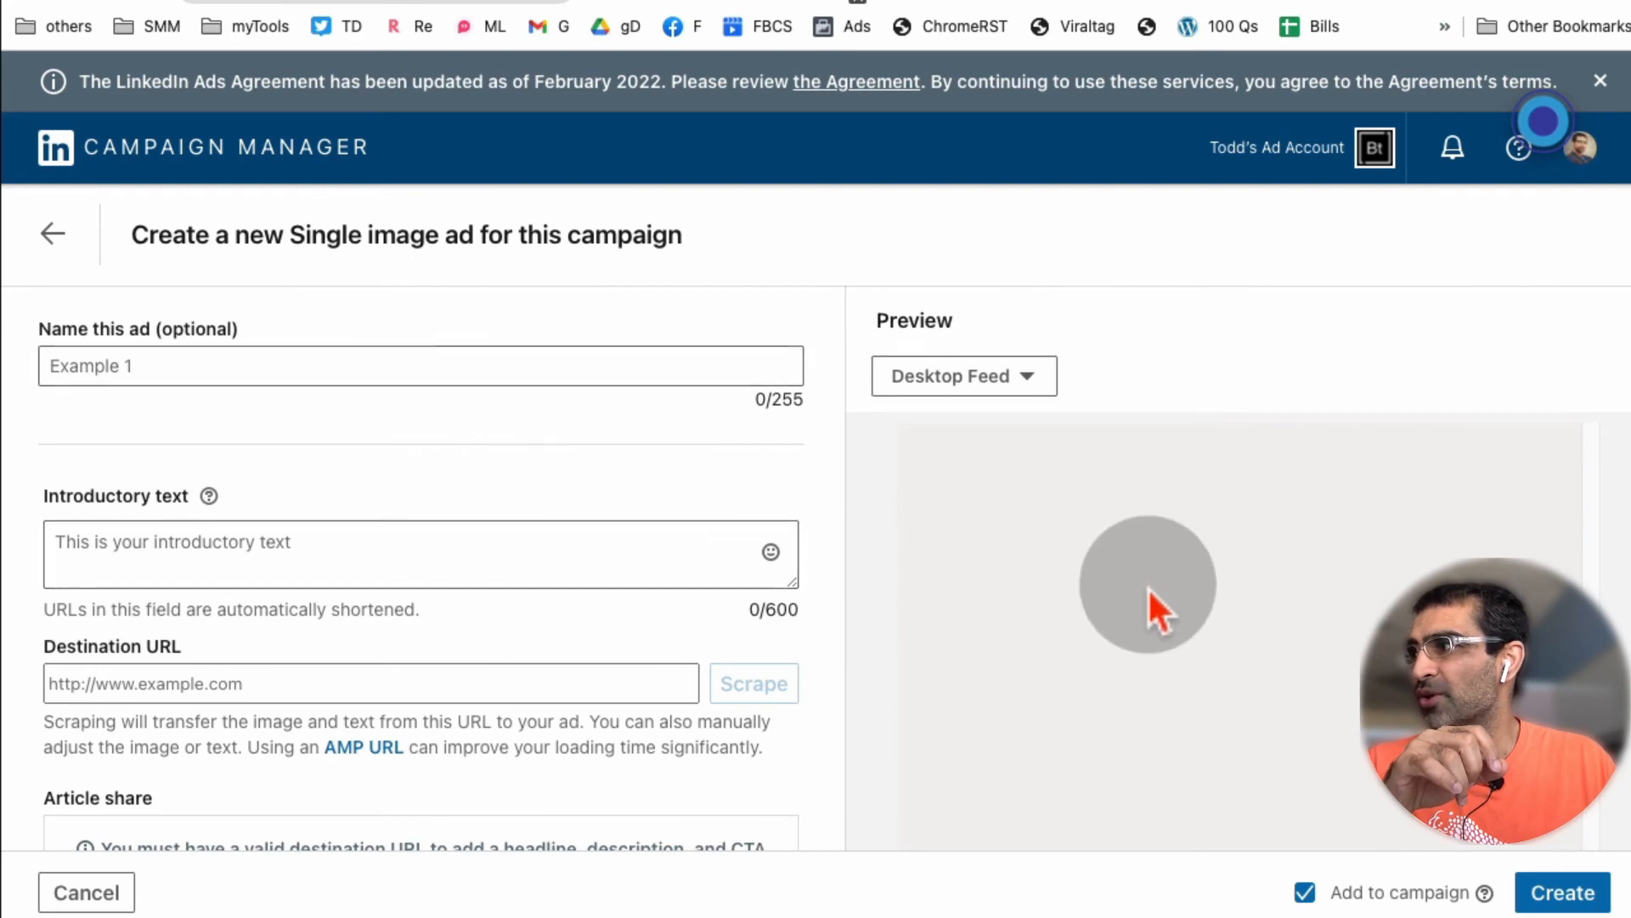
{"action": "scroll", "coordinate": [1148, 588], "scroll_direction": "down", "scroll_amount": 2}
{"action": "scroll", "coordinate": [481, 565], "scroll_direction": "down", "scroll_amount": 4}
{"action": "scroll", "coordinate": [481, 565], "scroll_direction": "down", "scroll_amount": 3}
{"action": "scroll", "coordinate": [489, 575], "scroll_direction": "up", "scroll_amount": 8}
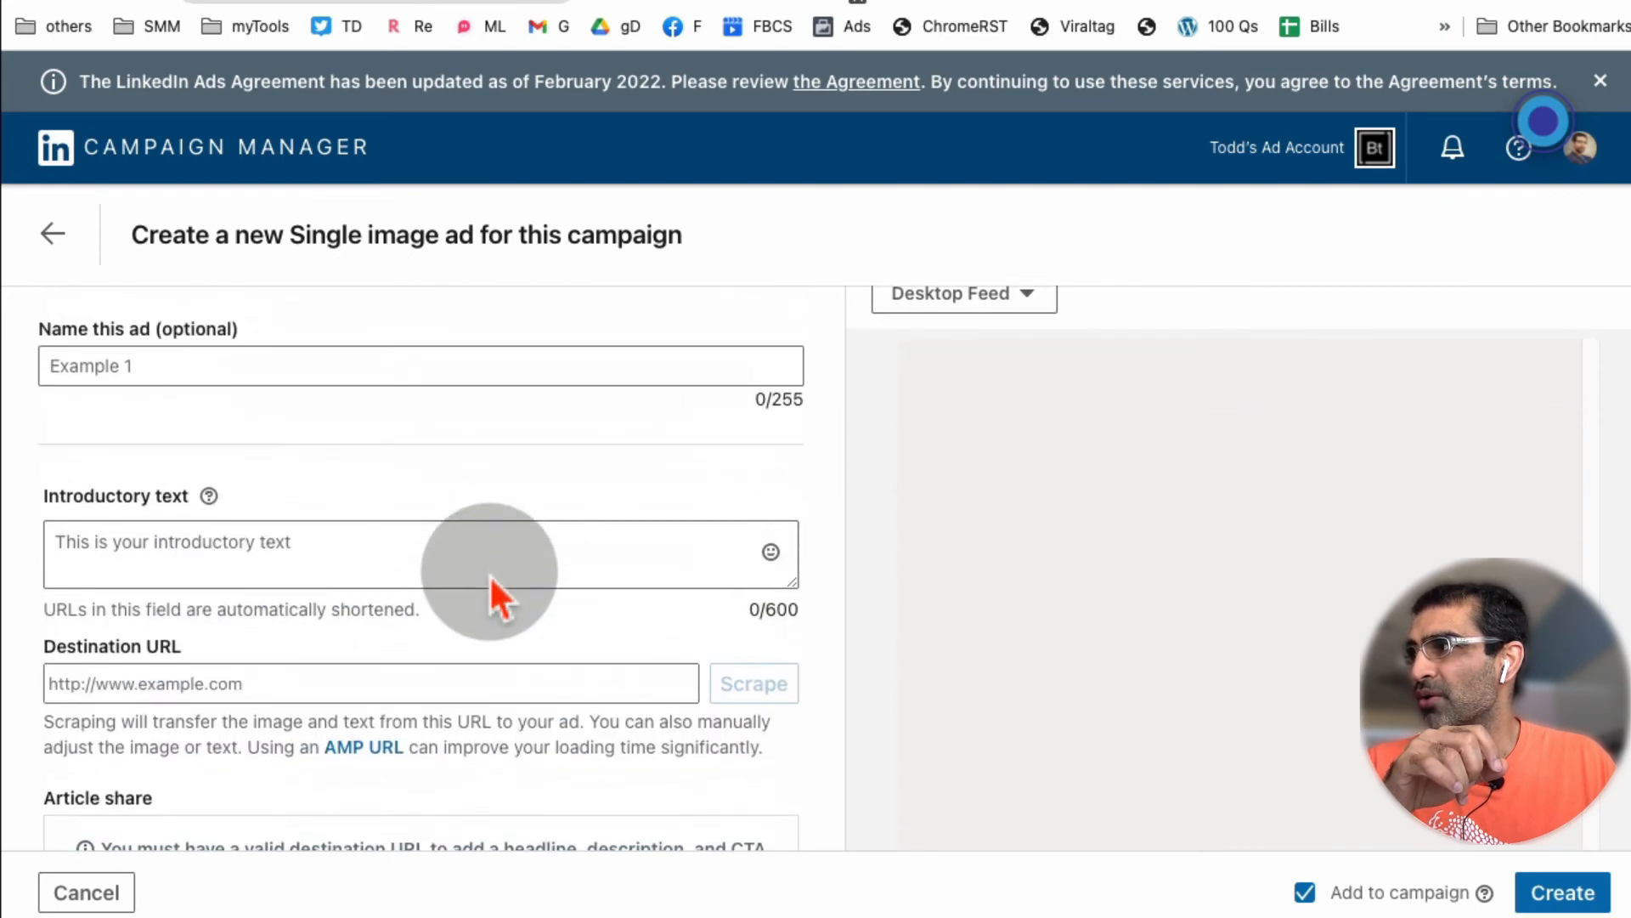
{"action": "left_click", "coordinate": [765, 2]}
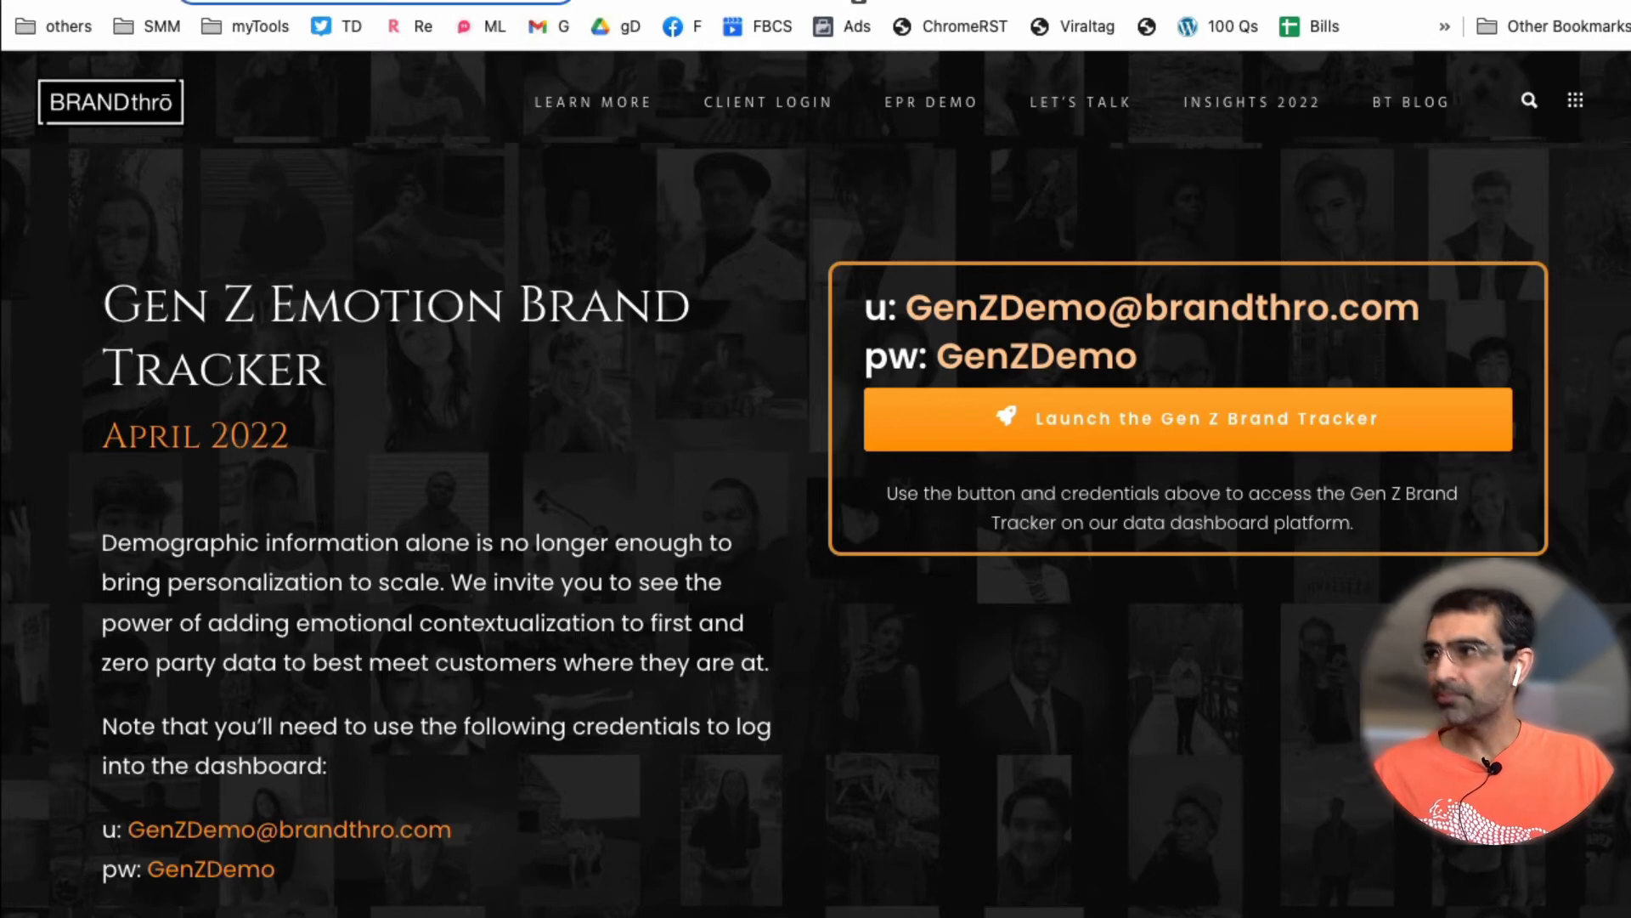
{"action": "left_click", "coordinate": [510, 2]}
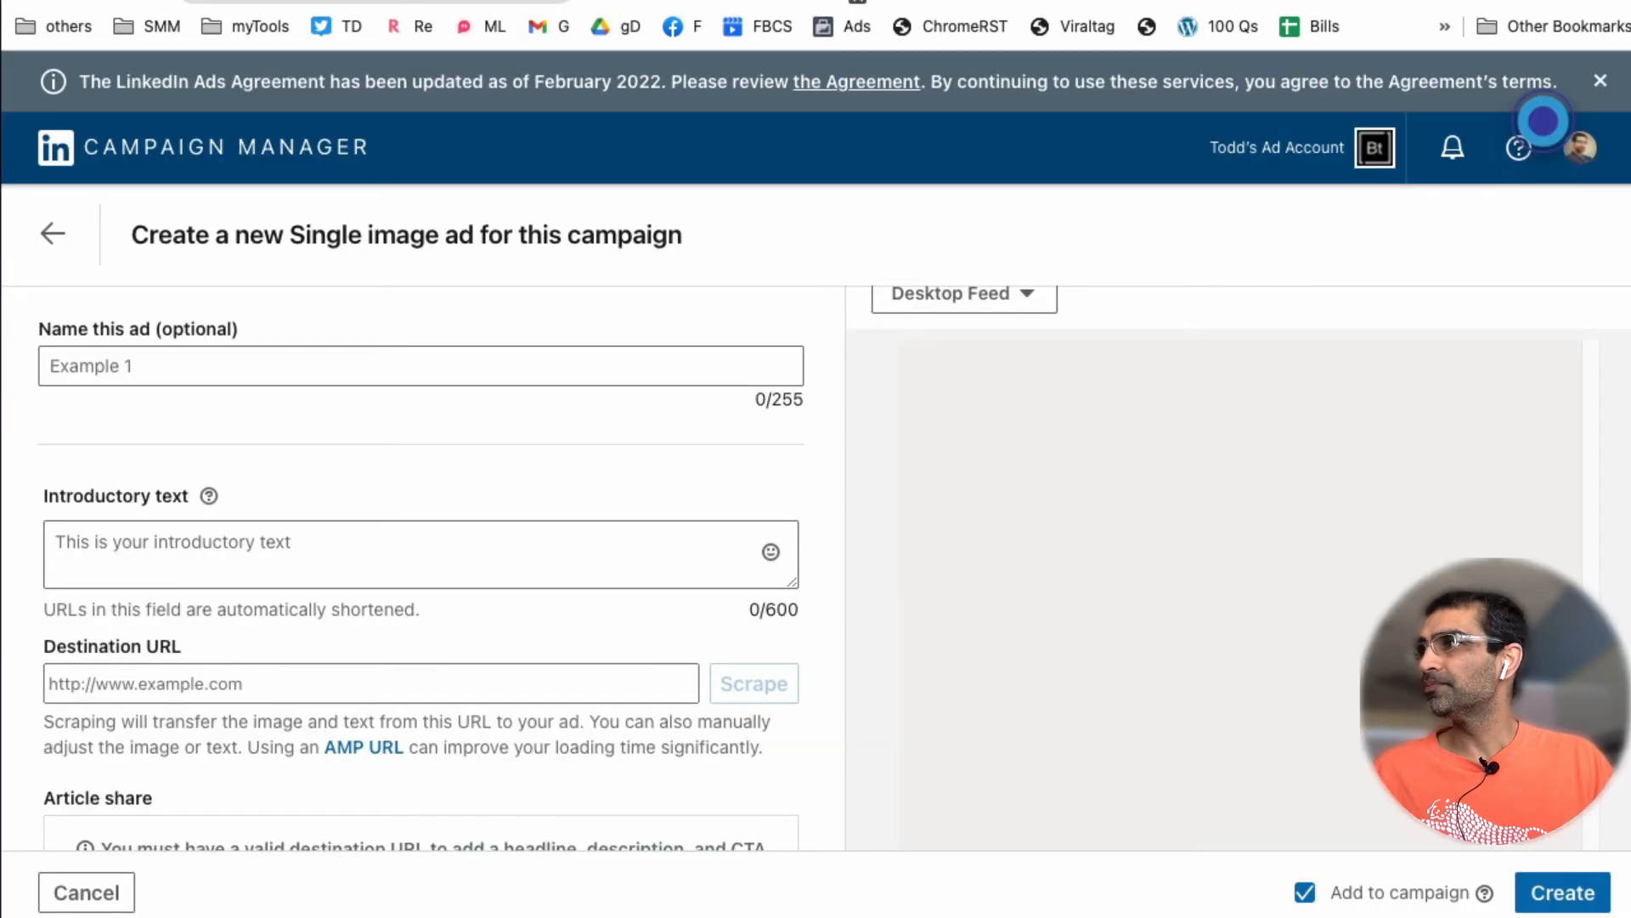
{"action": "left_click", "coordinate": [287, 689]}
{"action": "type", "text": "https://brandthro.com/genz/"}
{"action": "left_click", "coordinate": [742, 716]}
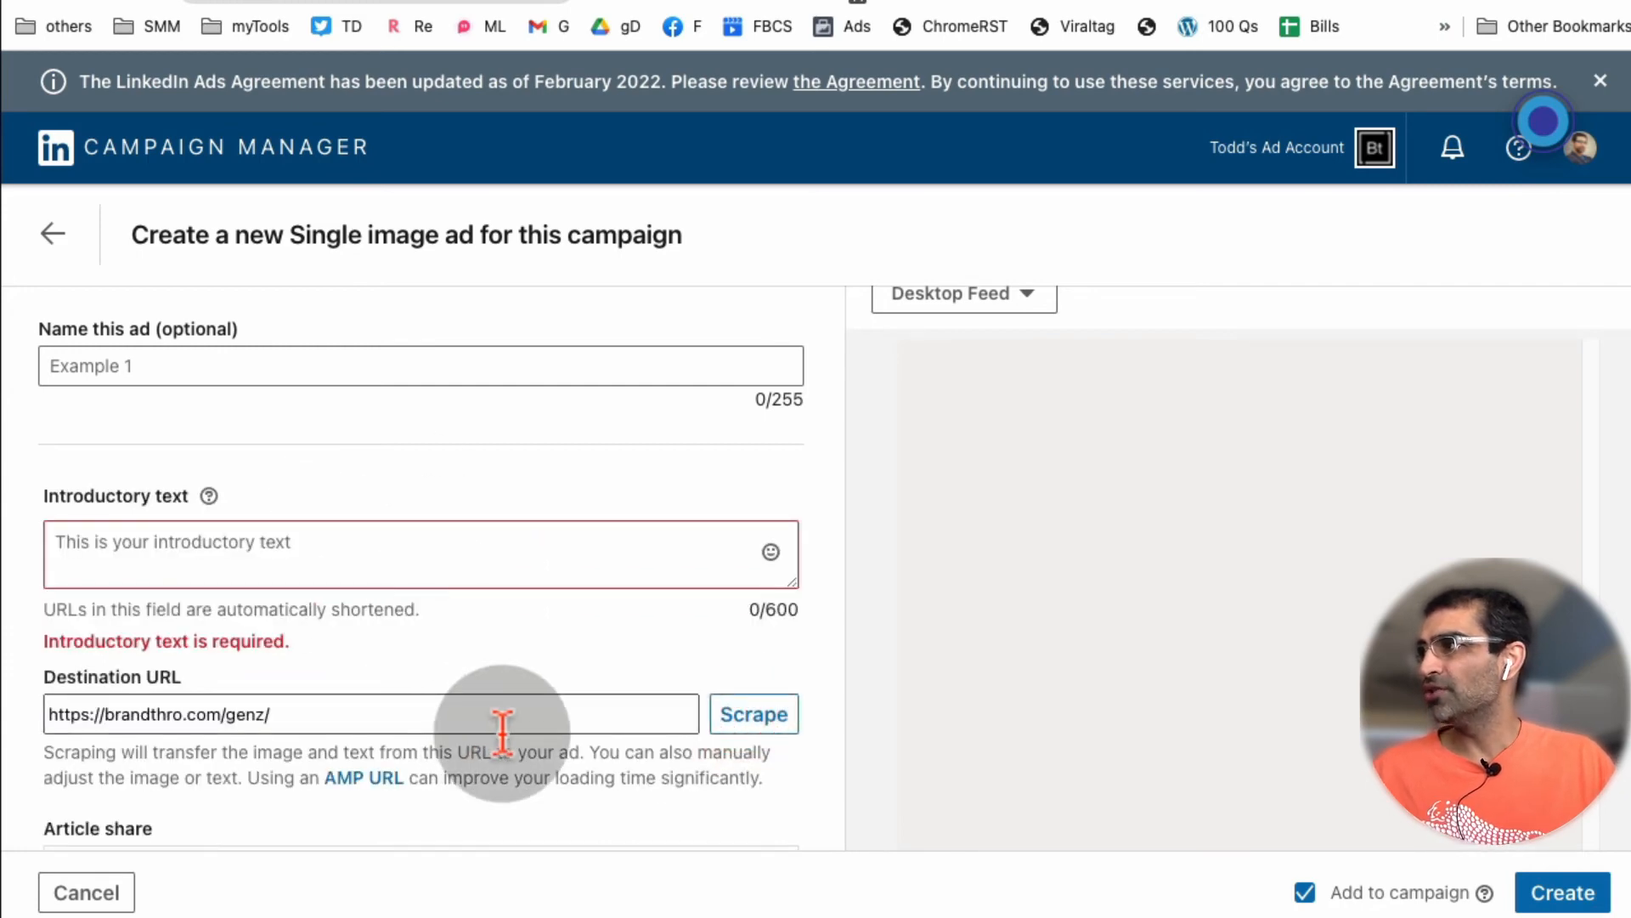
Name the ad "genz study ad" and copy the Gen Z page's "Demographic information alone..." paragraph into its introductory text.
{"action": "left_click", "coordinate": [198, 356]}
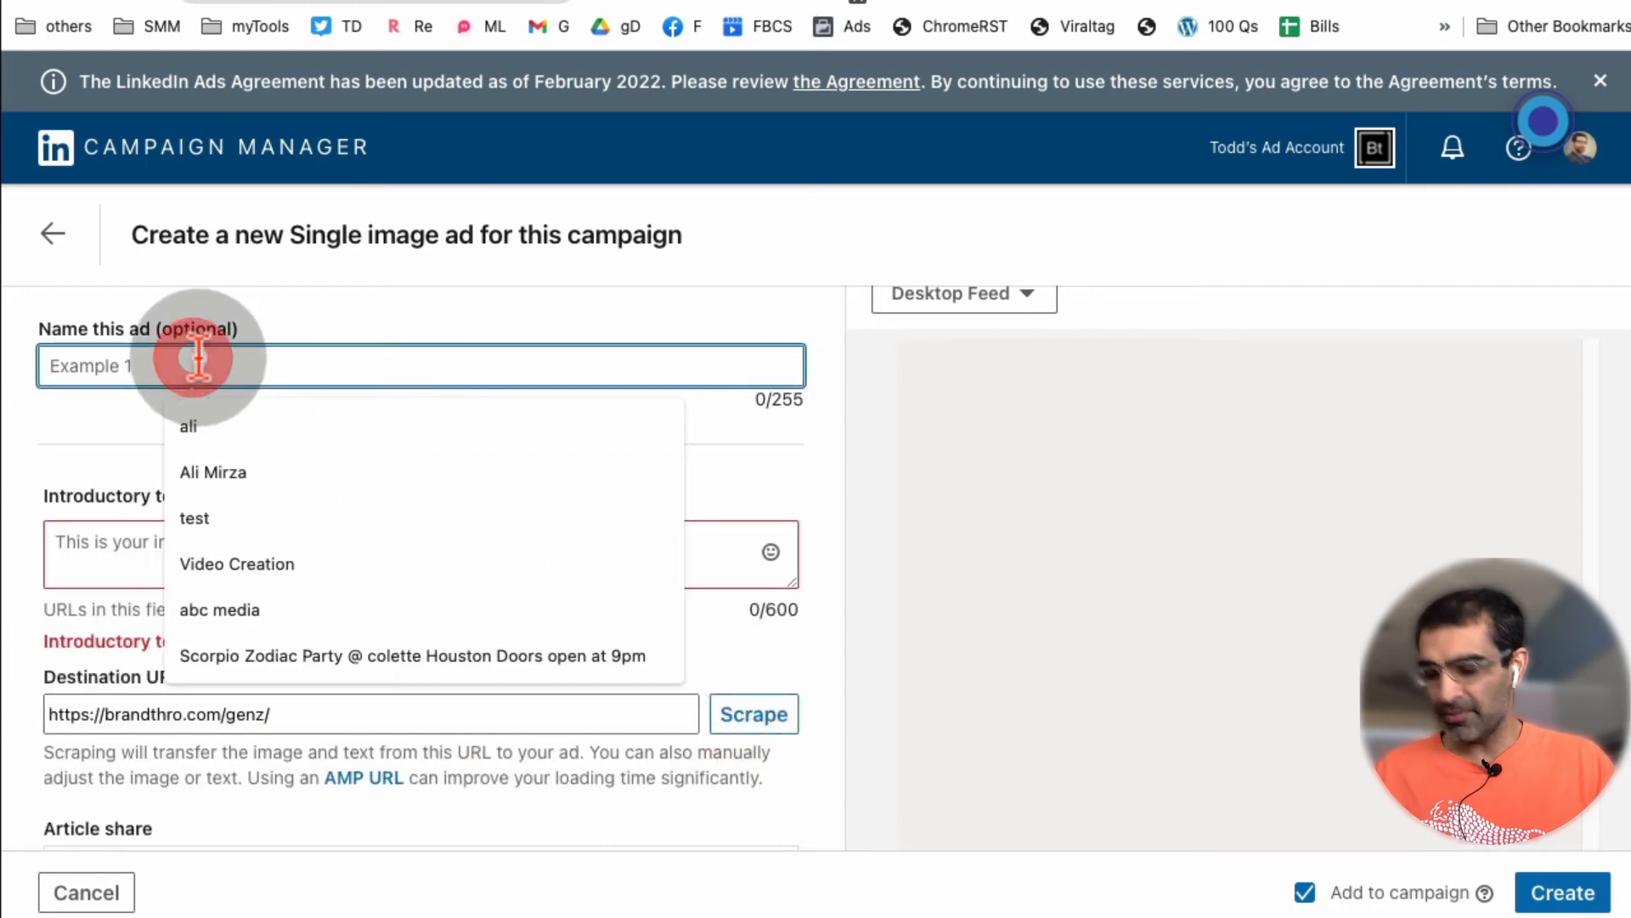
{"action": "type", "text": "genz study ad"}
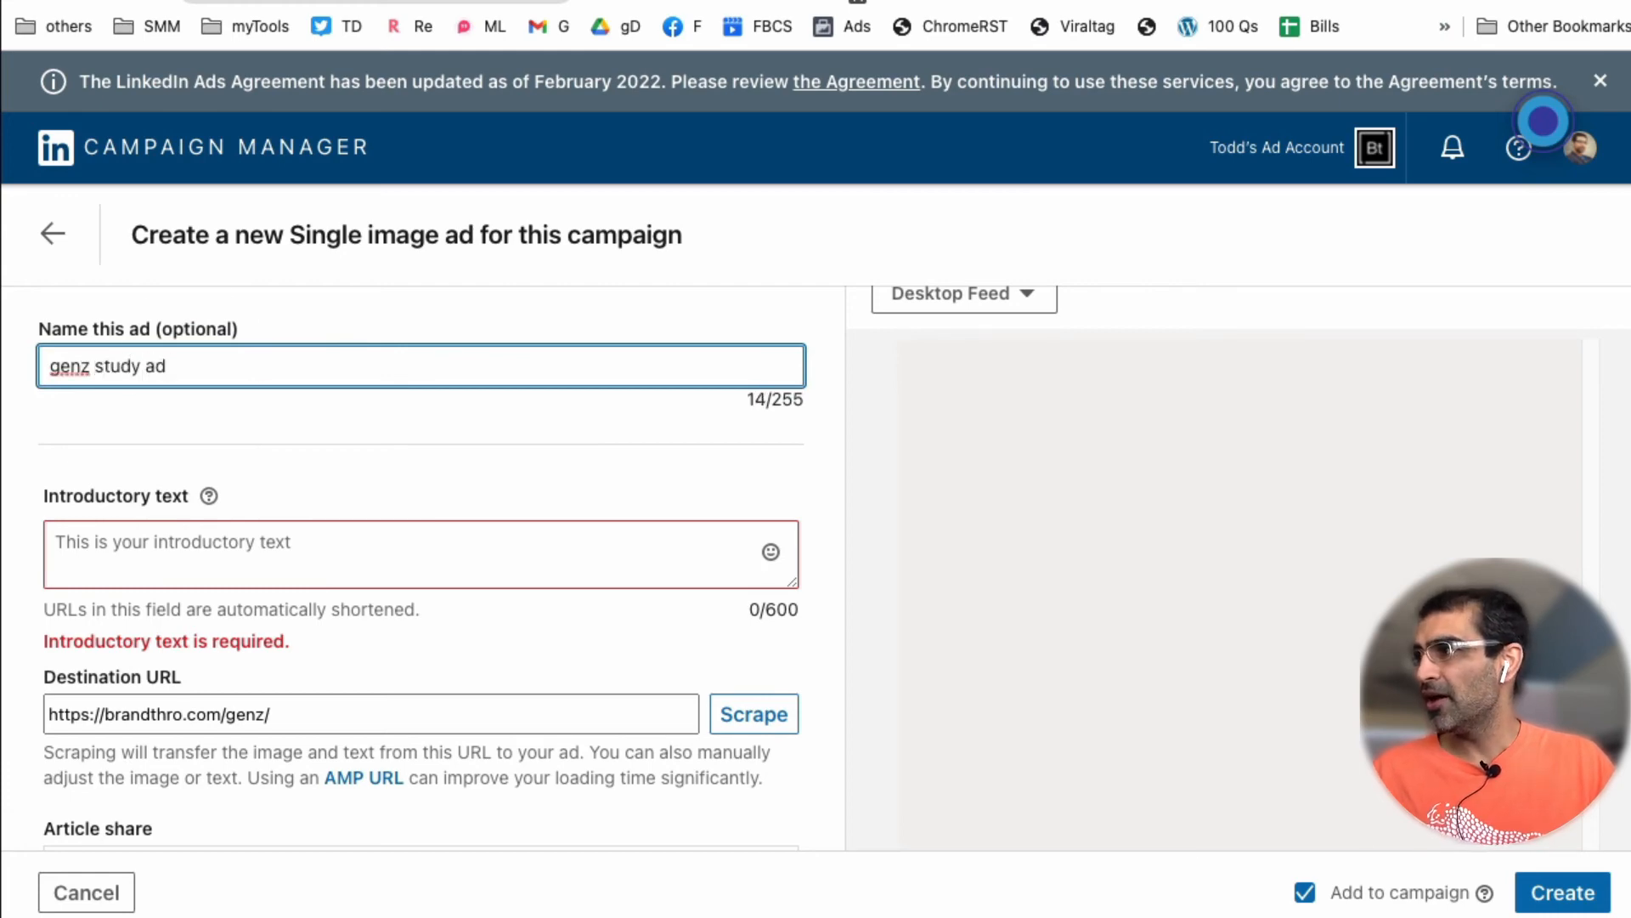
{"action": "left_click", "coordinate": [284, 538]}
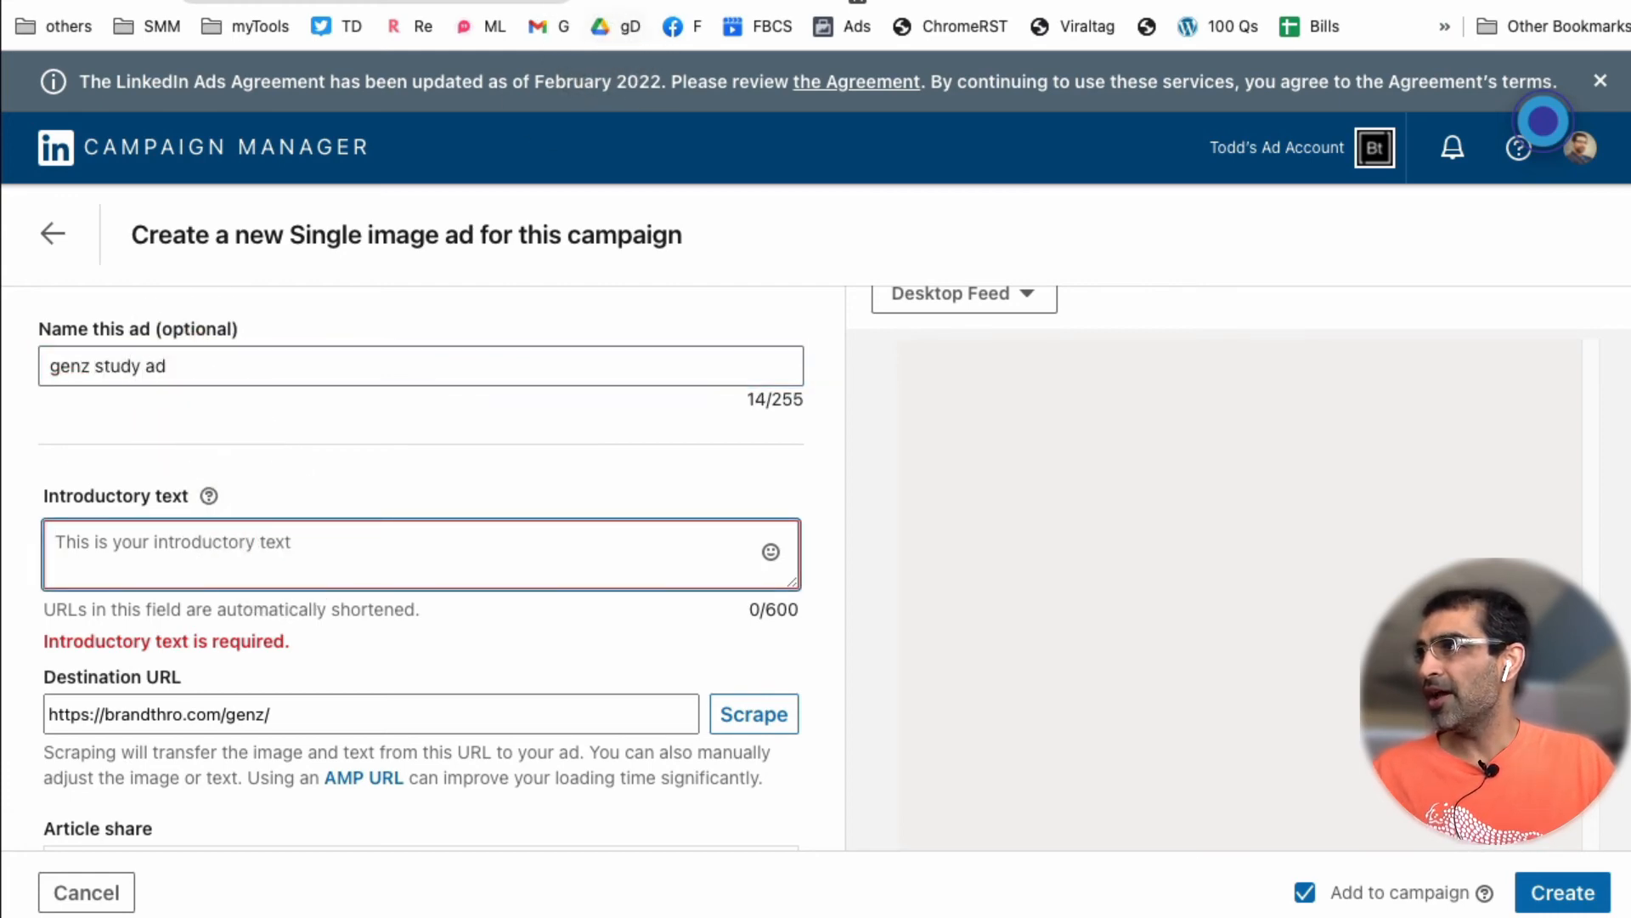
{"action": "key", "text": "ctrl+Tab"}
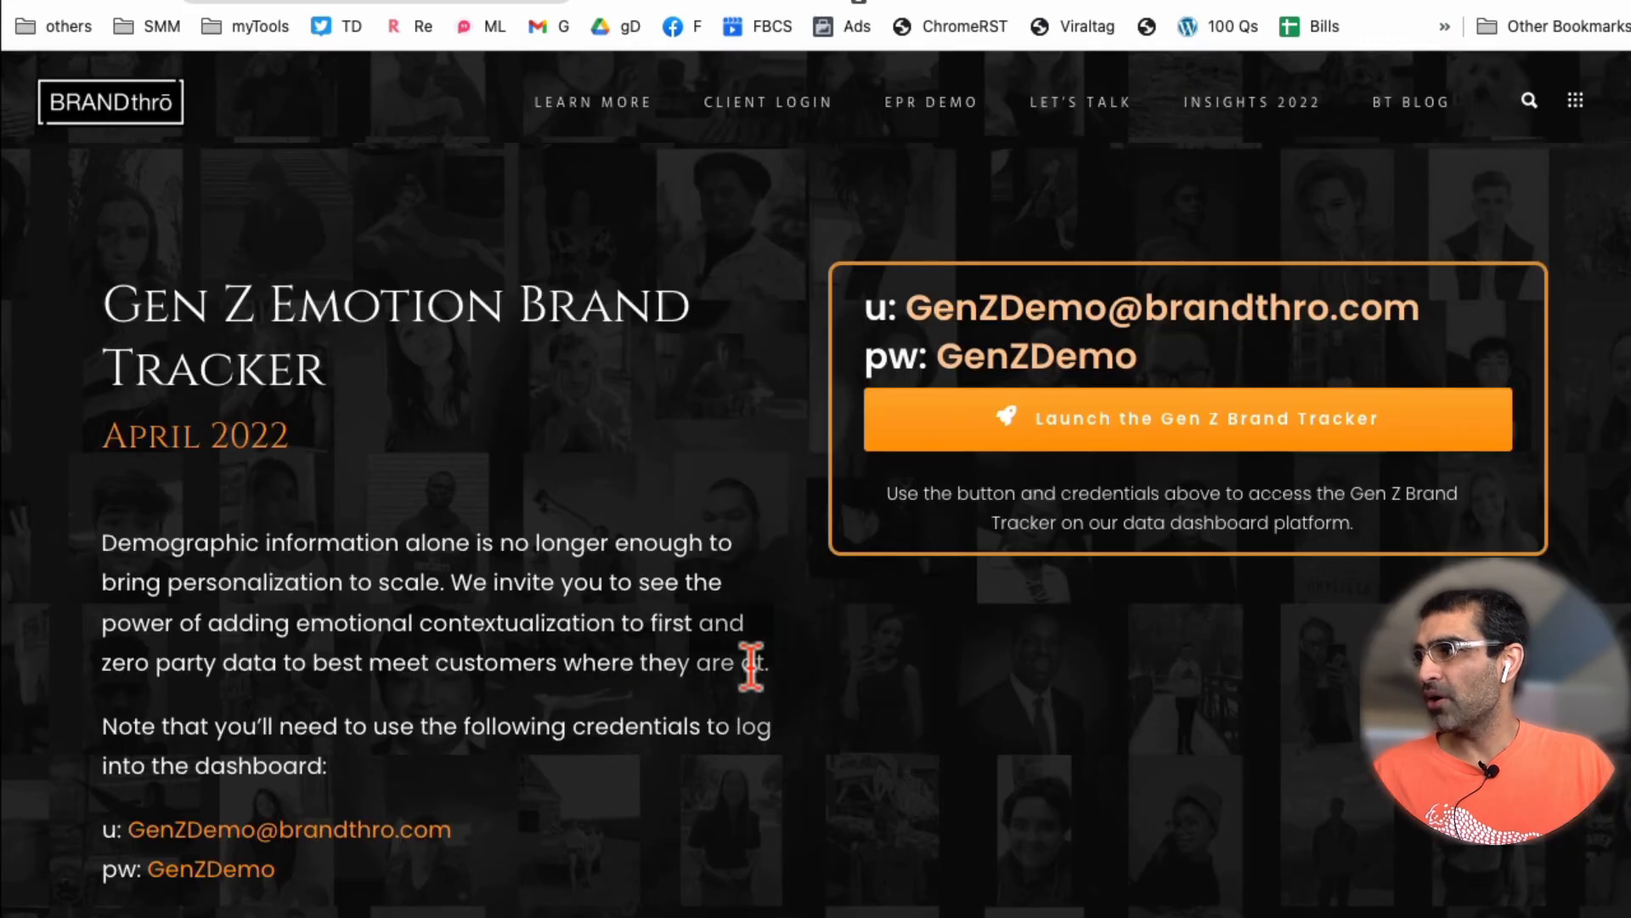
{"action": "left_click_drag", "start_coordinate": [752, 663], "coordinate": [98, 556]}
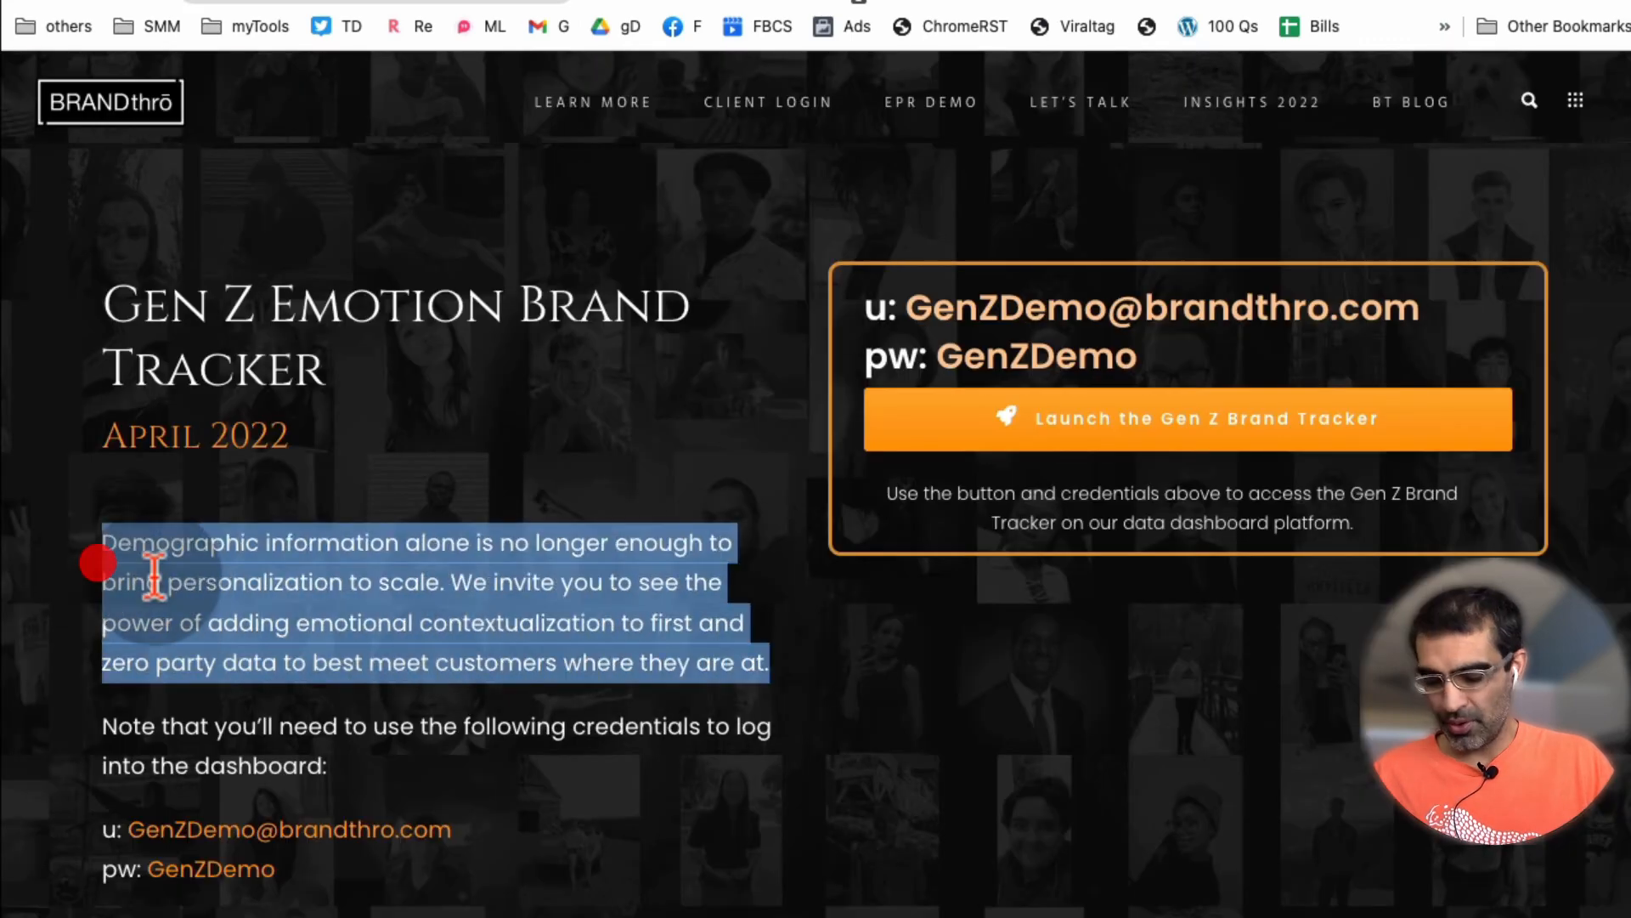
{"action": "key", "text": "super+c"}
{"action": "key", "text": "ctrl+shift+Tab"}
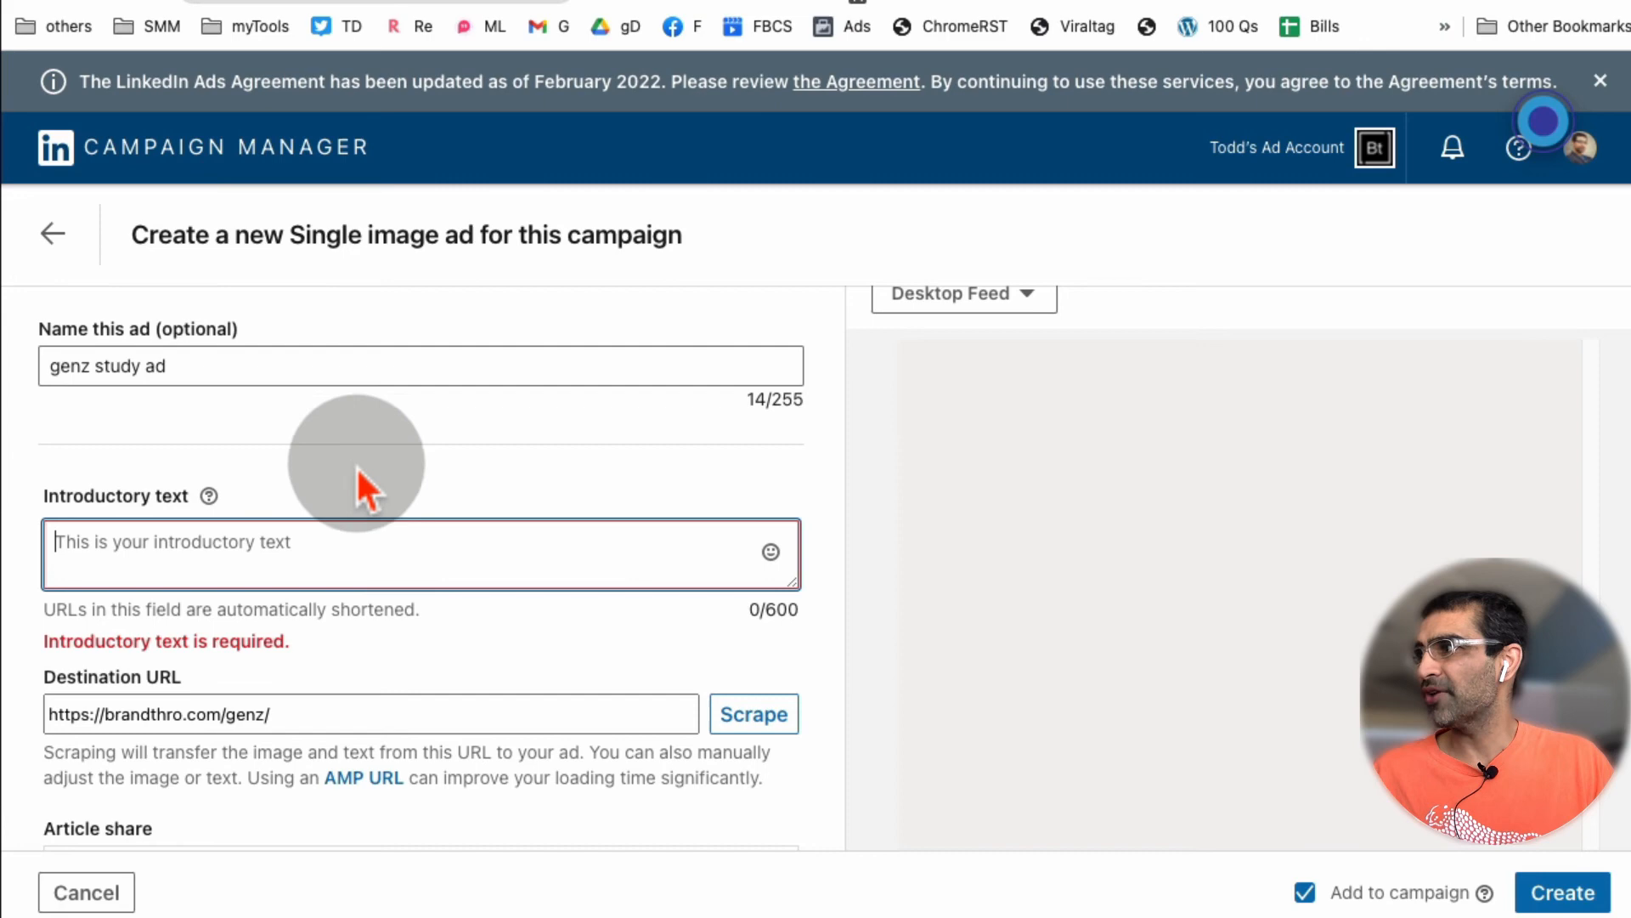
{"action": "left_click", "coordinate": [307, 526]}
{"action": "key", "text": "super+v"}
{"action": "scroll", "coordinate": [637, 629], "scroll_direction": "down", "scroll_amount": 3}
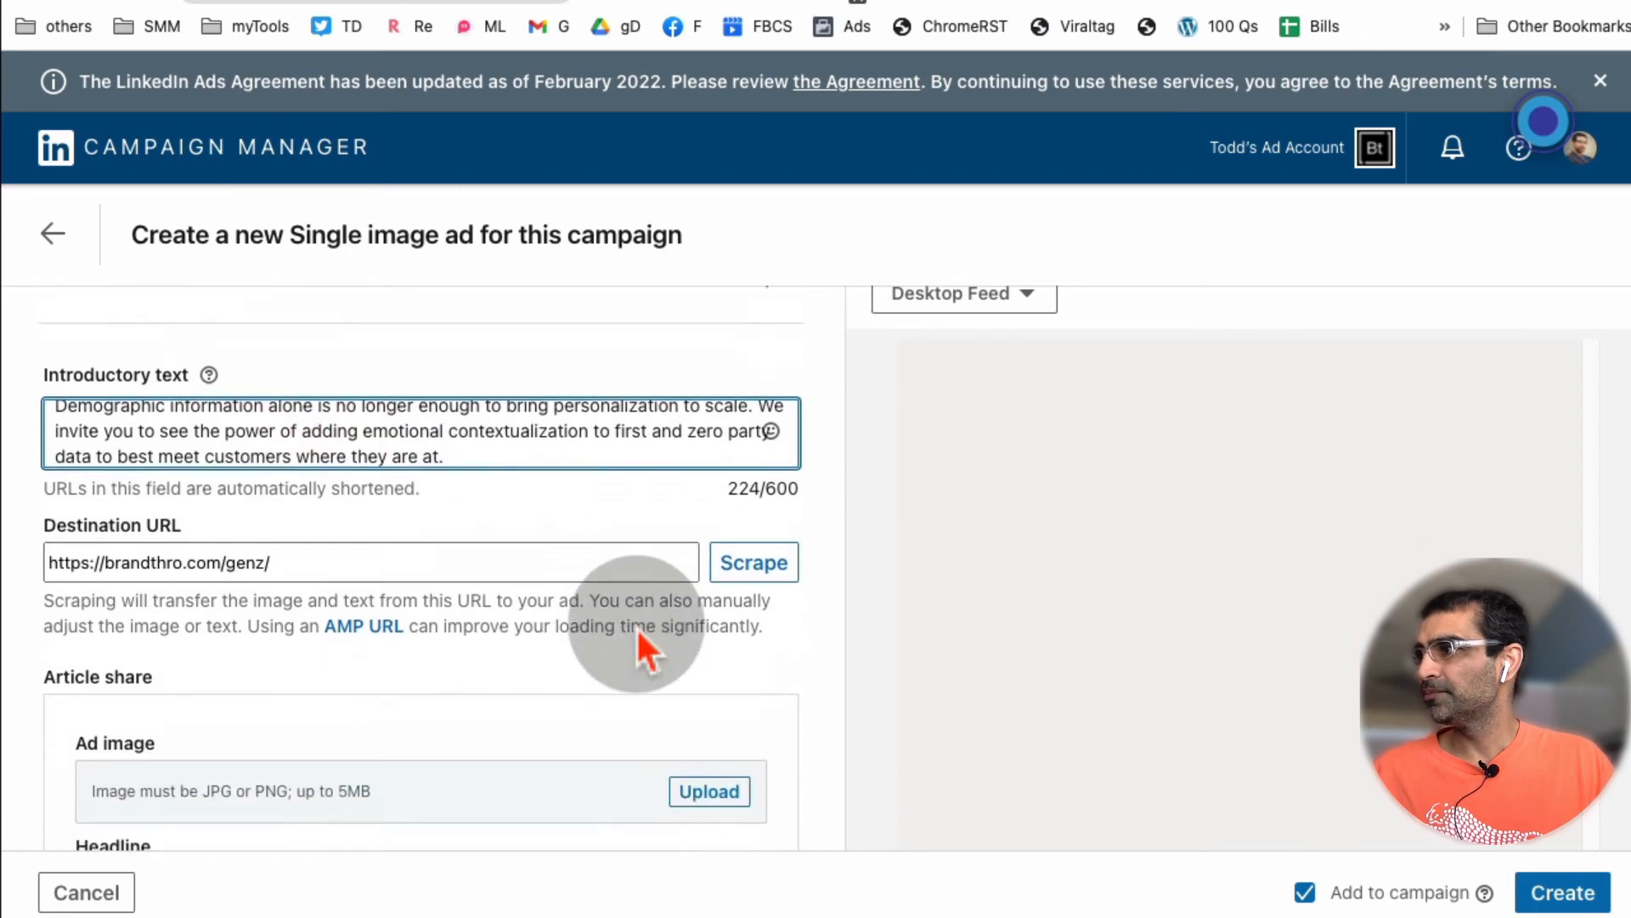
Upload gen z marketing 1.jpeg from the Desktop folder as the ad image.
{"action": "scroll", "coordinate": [379, 628], "scroll_direction": "down", "scroll_amount": 2}
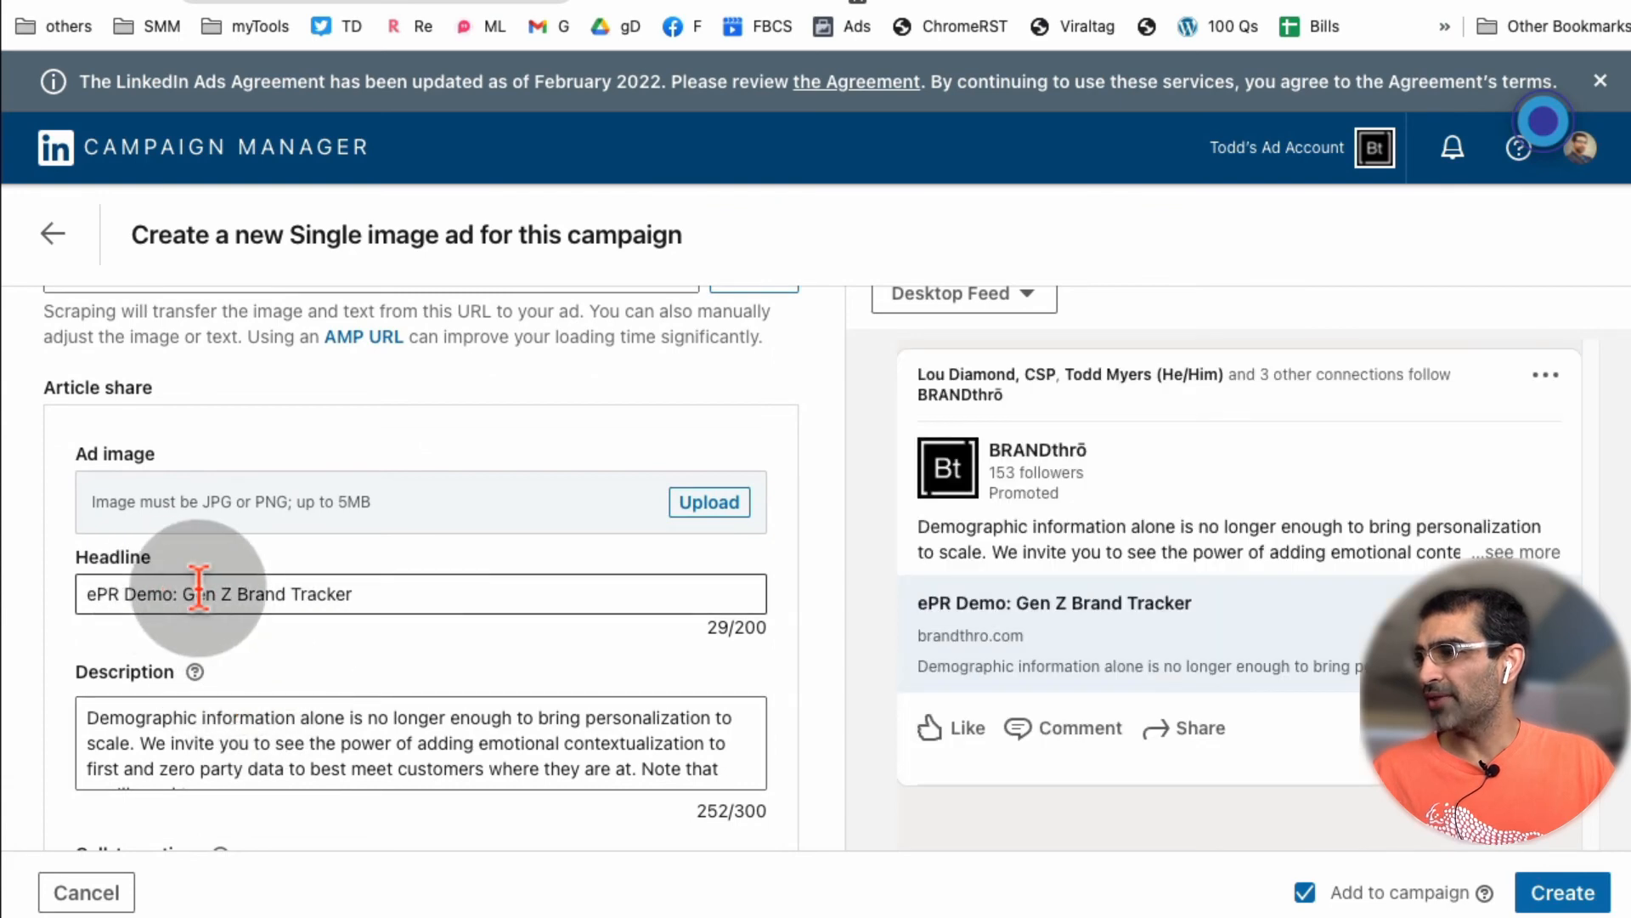
{"action": "scroll", "coordinate": [438, 744], "scroll_direction": "down", "scroll_amount": 1}
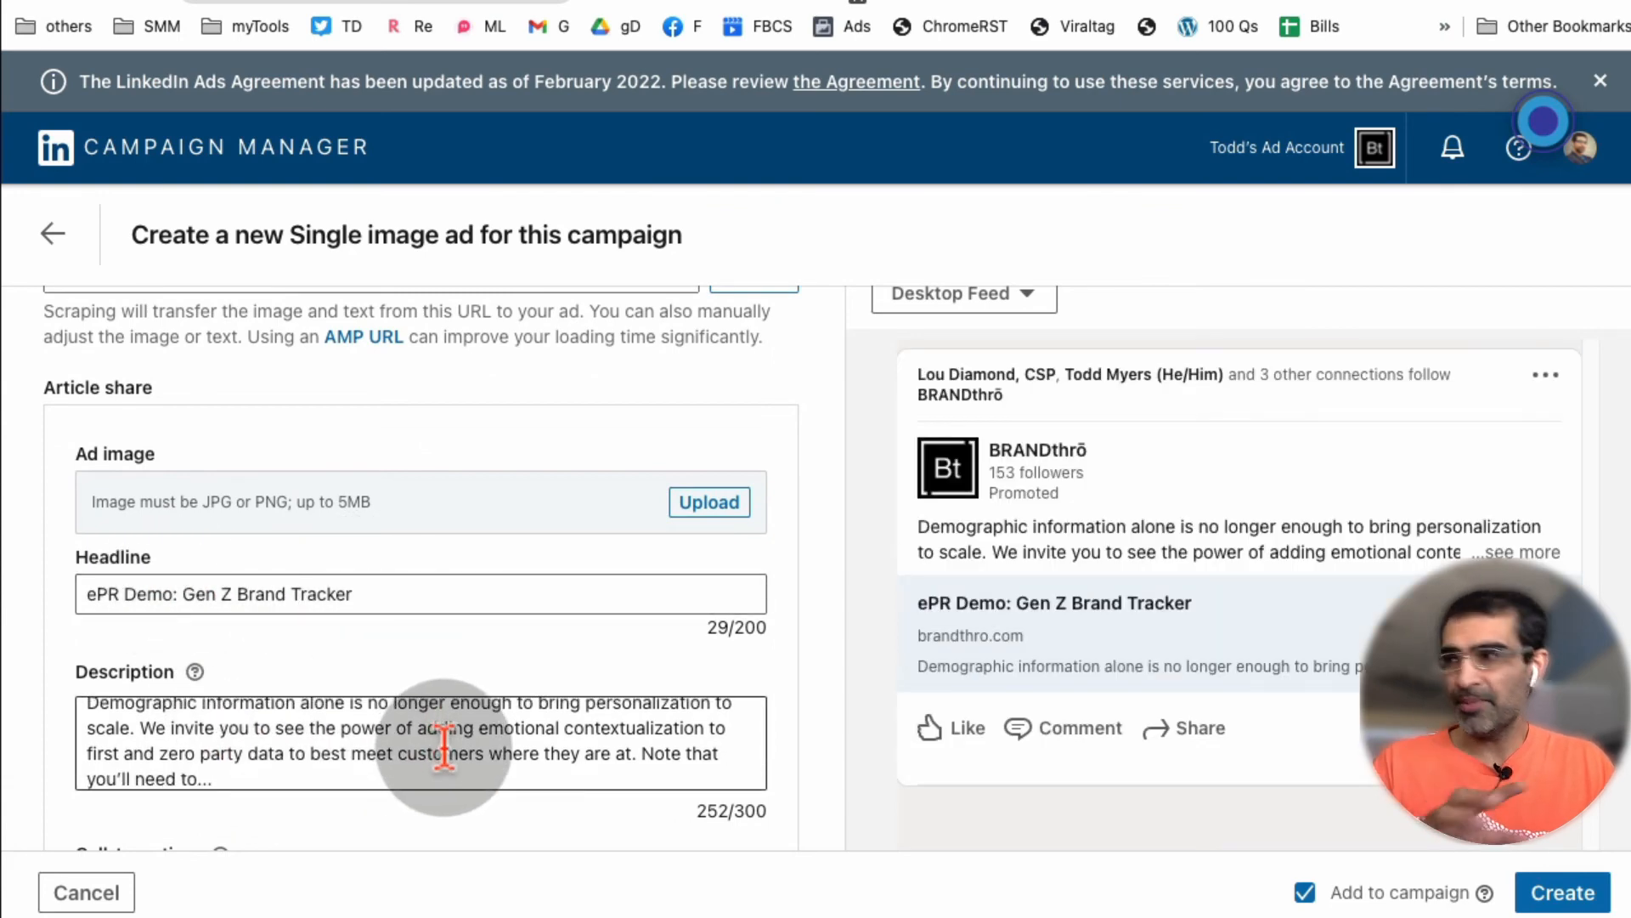
{"action": "left_click", "coordinate": [707, 501]}
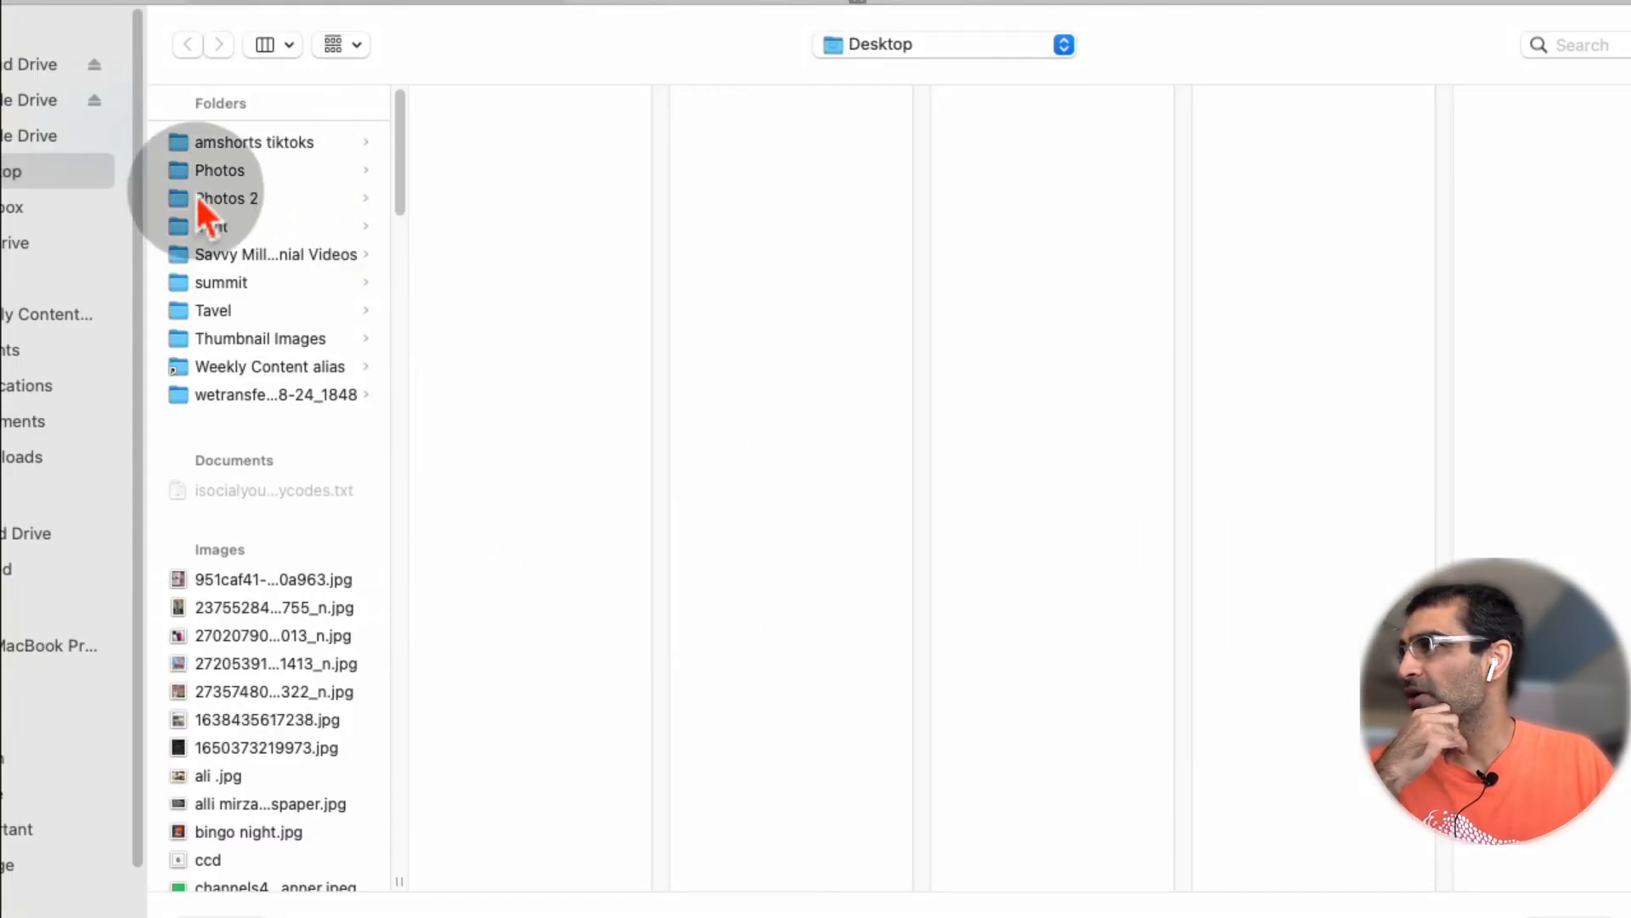
{"action": "left_click", "coordinate": [74, 172]}
{"action": "scroll", "coordinate": [315, 597], "scroll_direction": "down", "scroll_amount": 8}
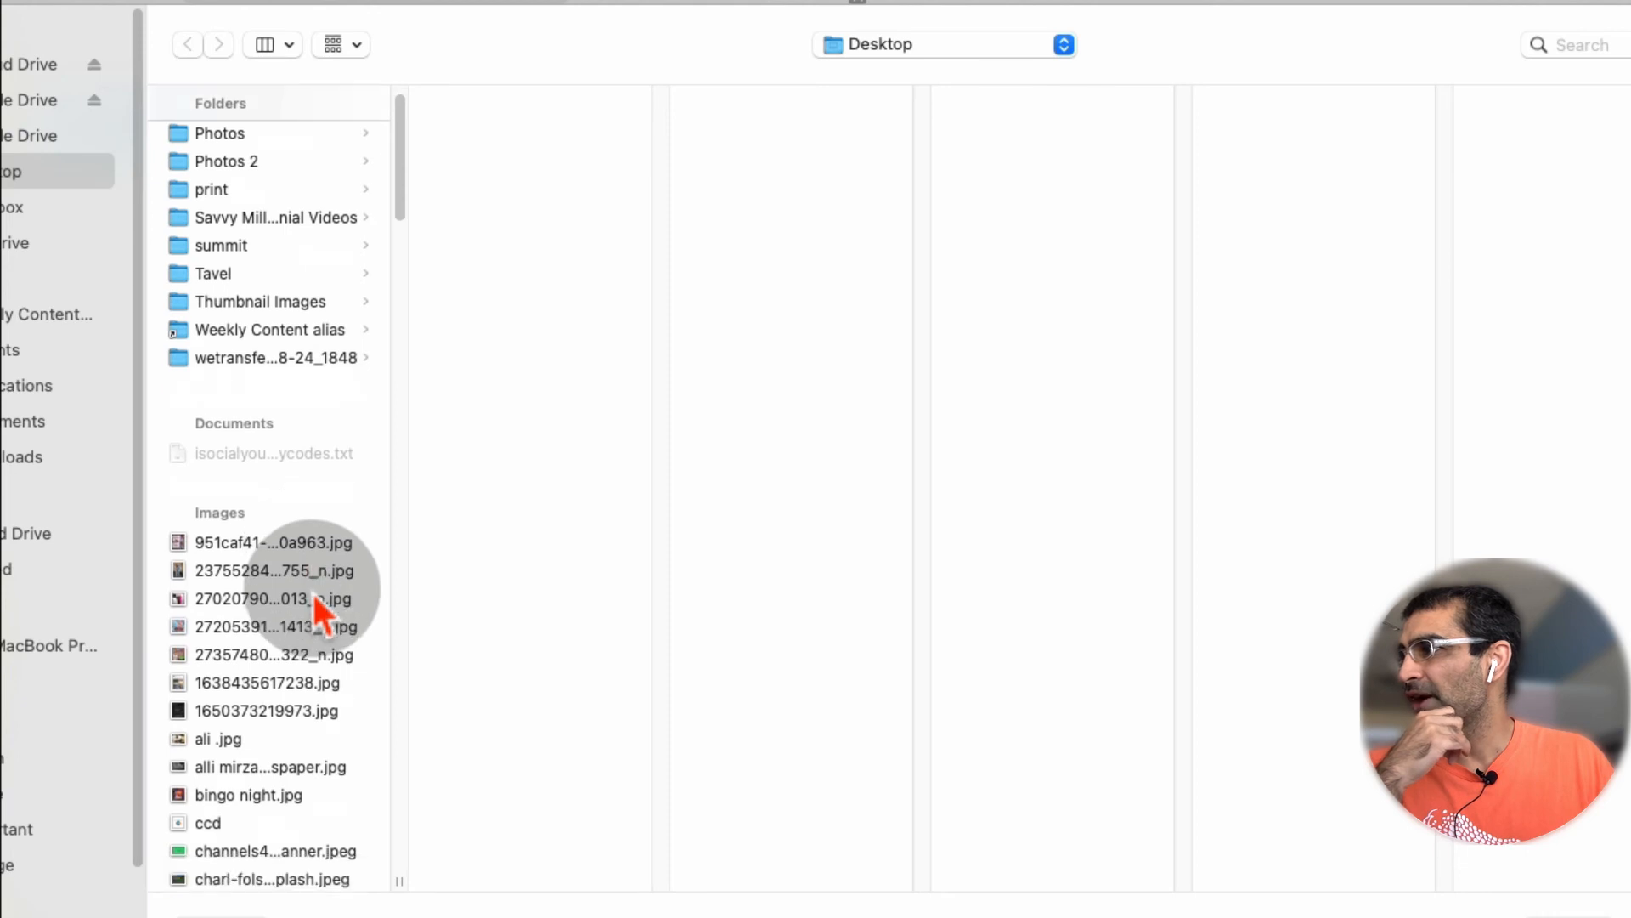
{"action": "scroll", "coordinate": [338, 625], "scroll_direction": "down", "scroll_amount": 12}
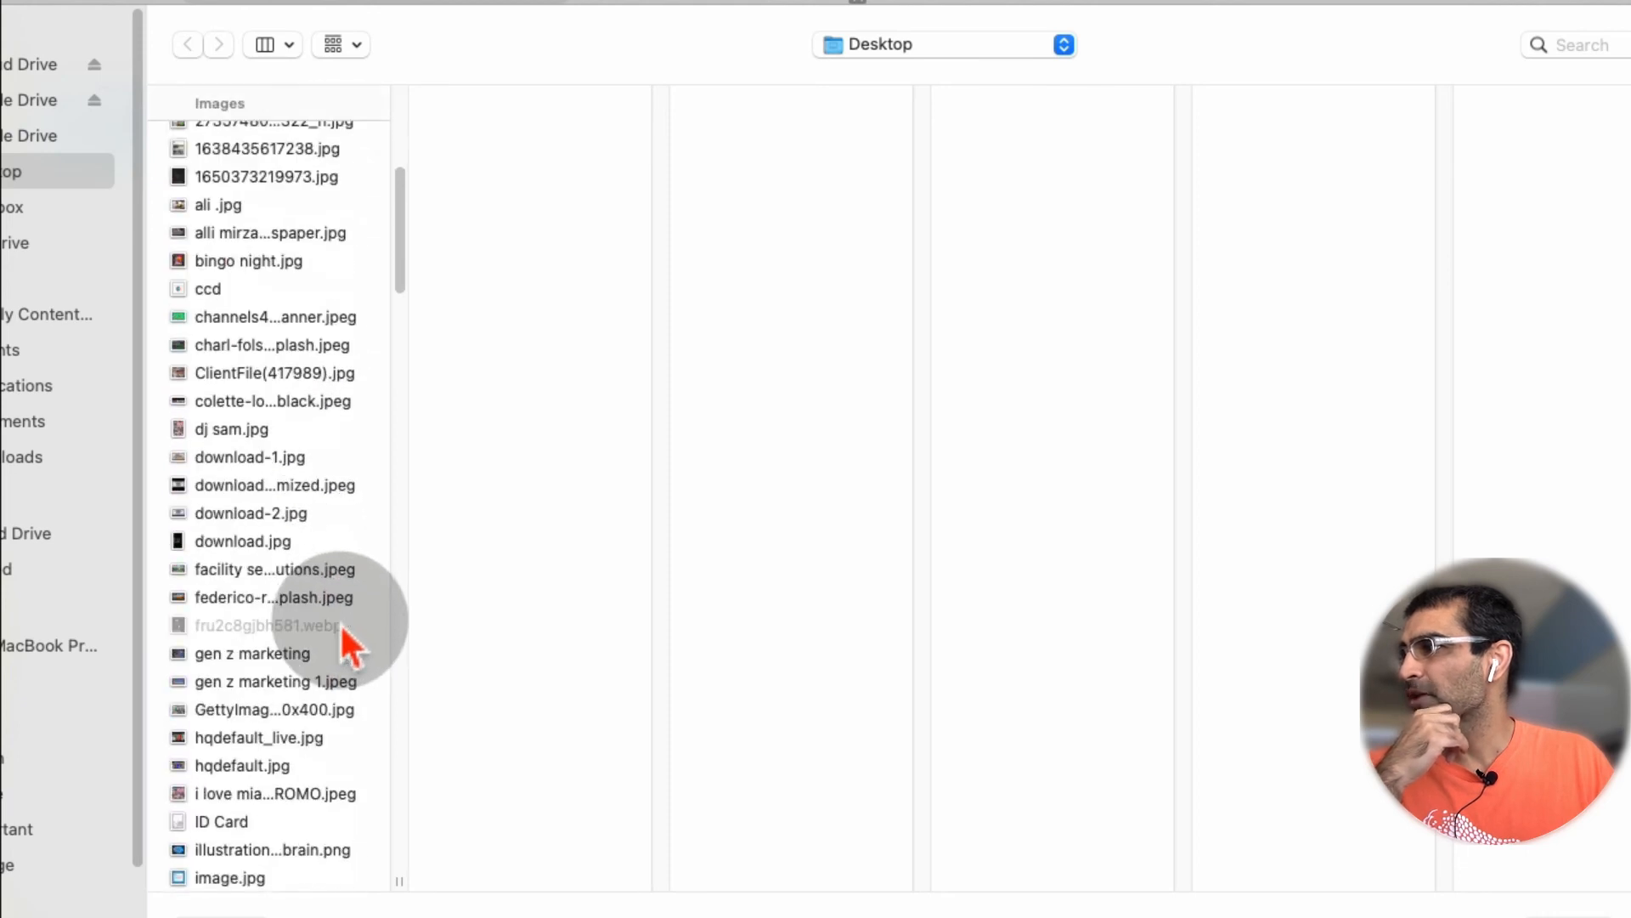
{"action": "scroll", "coordinate": [349, 629], "scroll_direction": "down", "scroll_amount": 8}
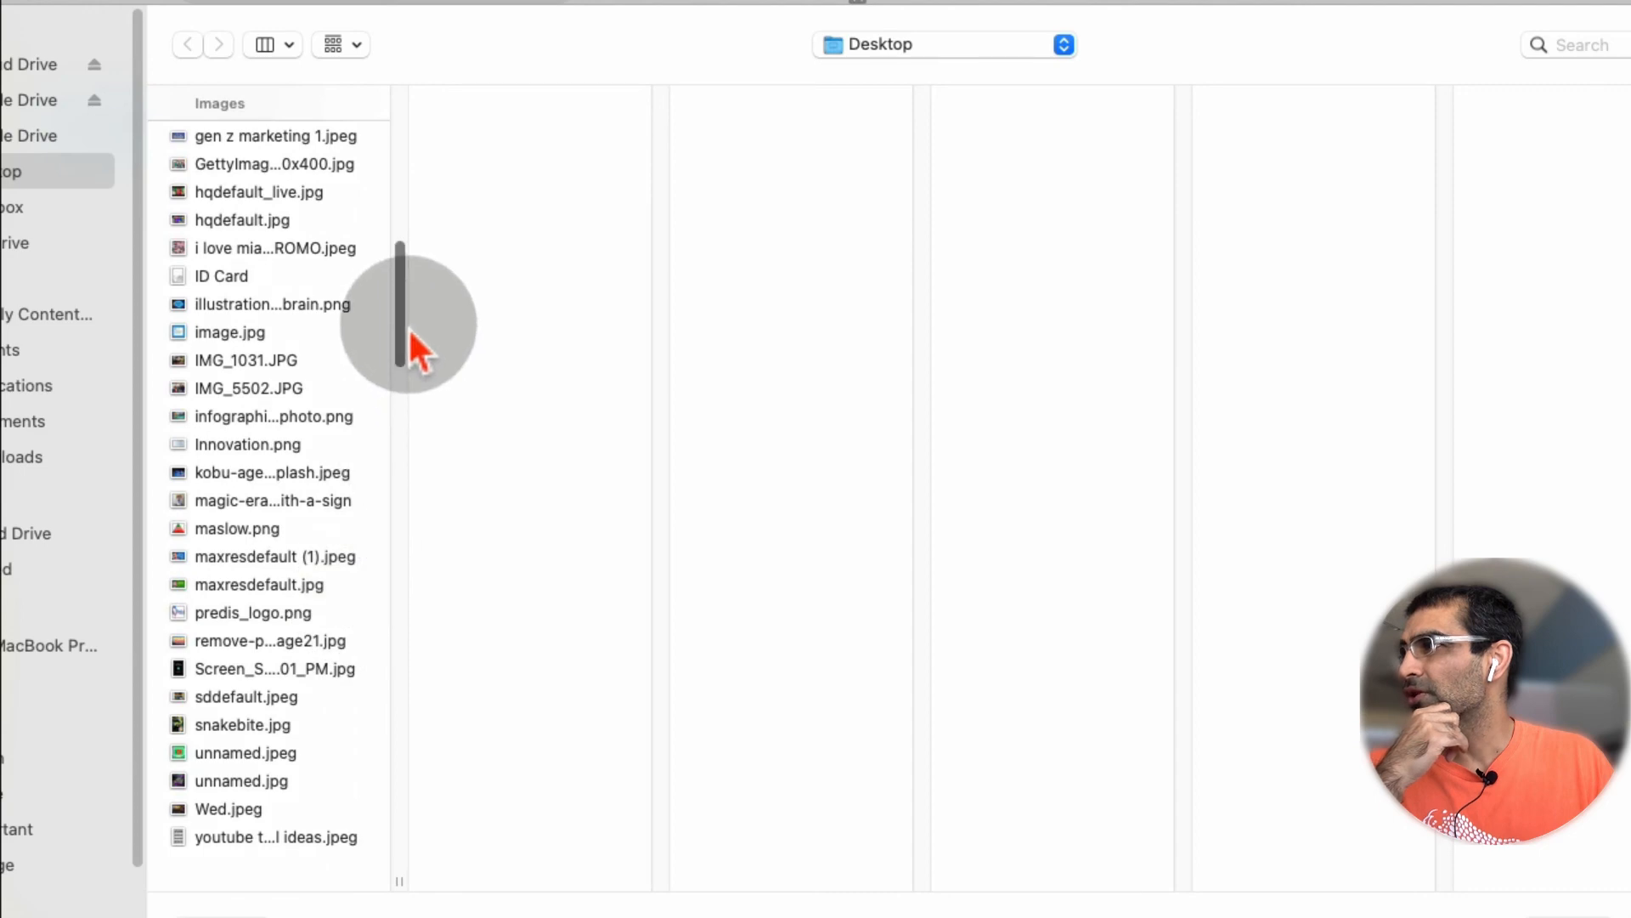
{"action": "left_click", "coordinate": [332, 136]}
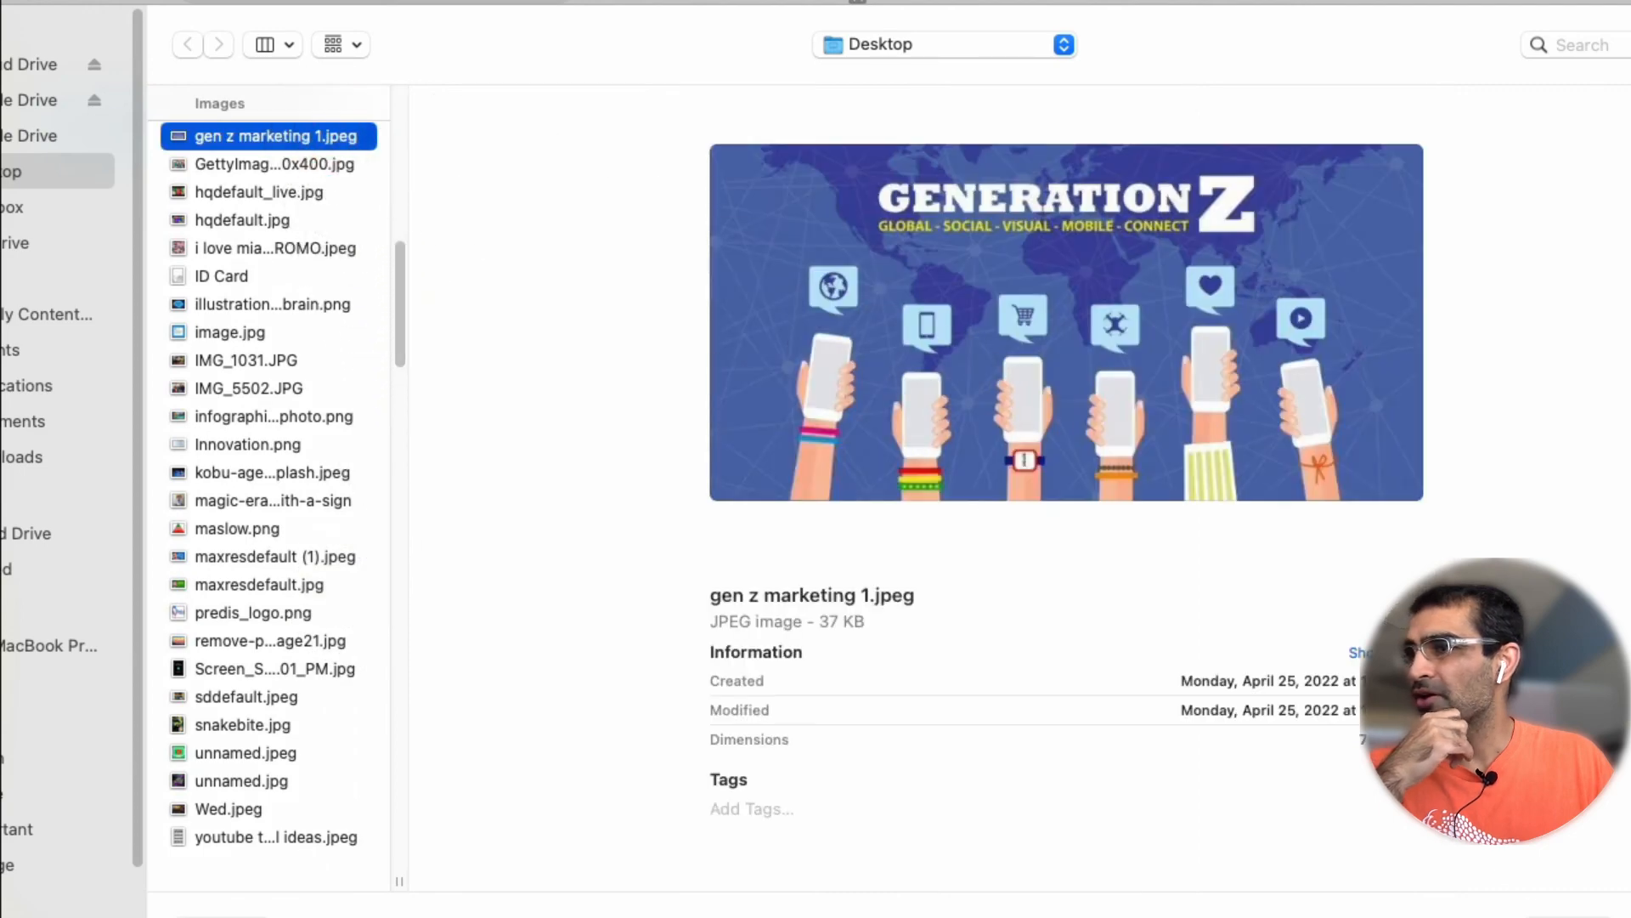
{"action": "key", "text": "Return"}
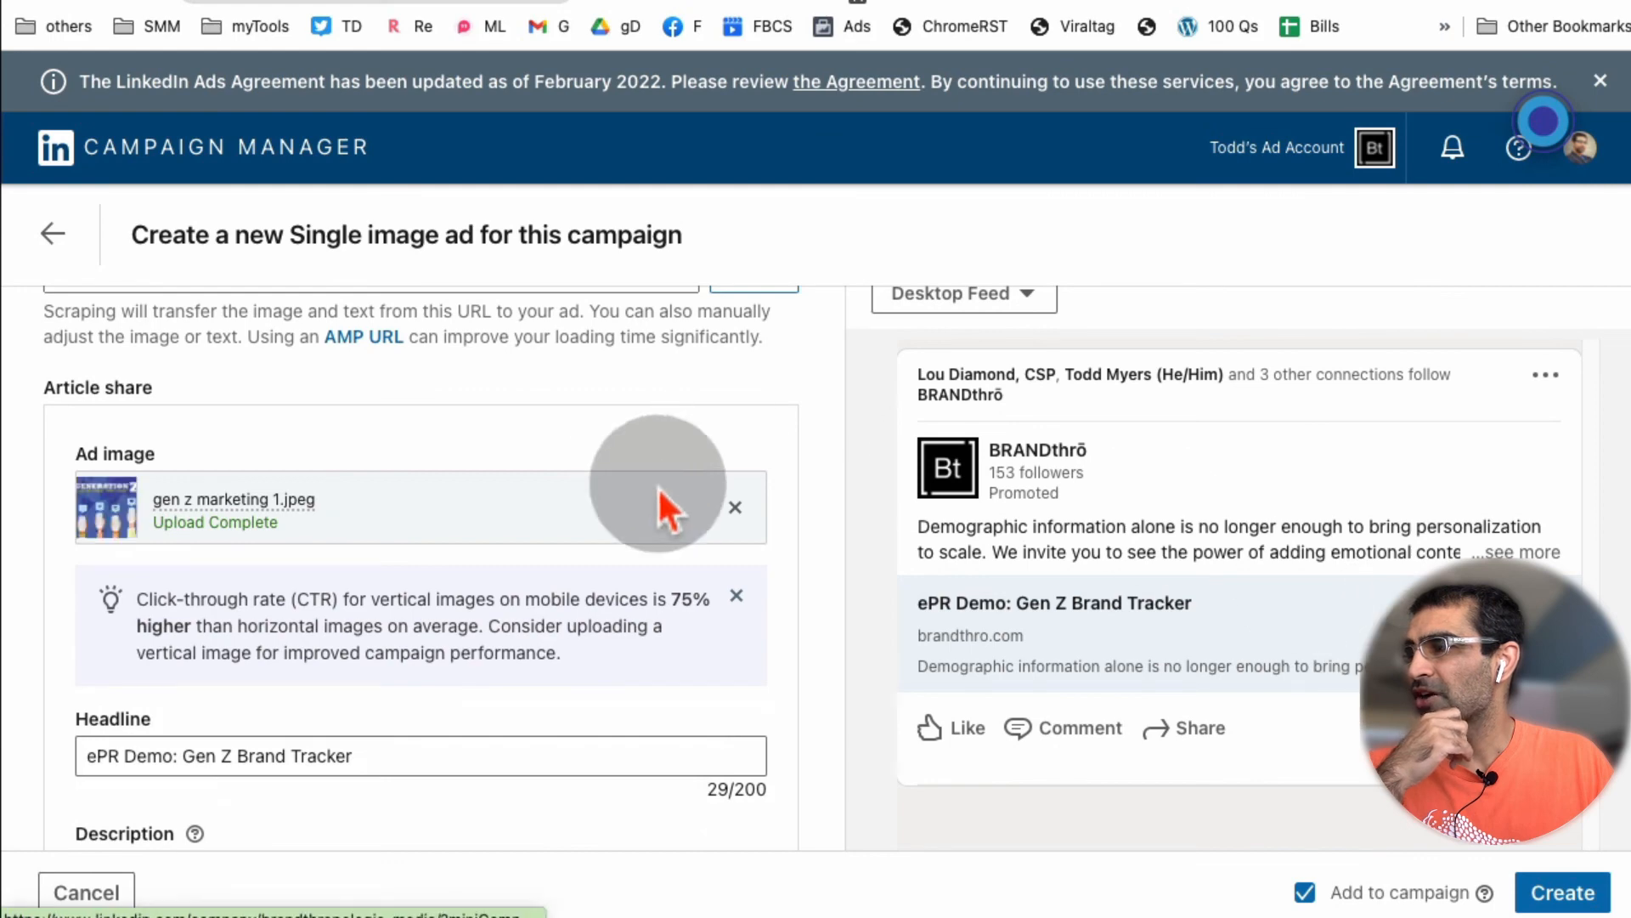
Review the ad's desktop feed preview, expanding the introductory text and checking the image and headline.
{"action": "scroll", "coordinate": [1231, 605], "scroll_direction": "up", "scroll_amount": 2}
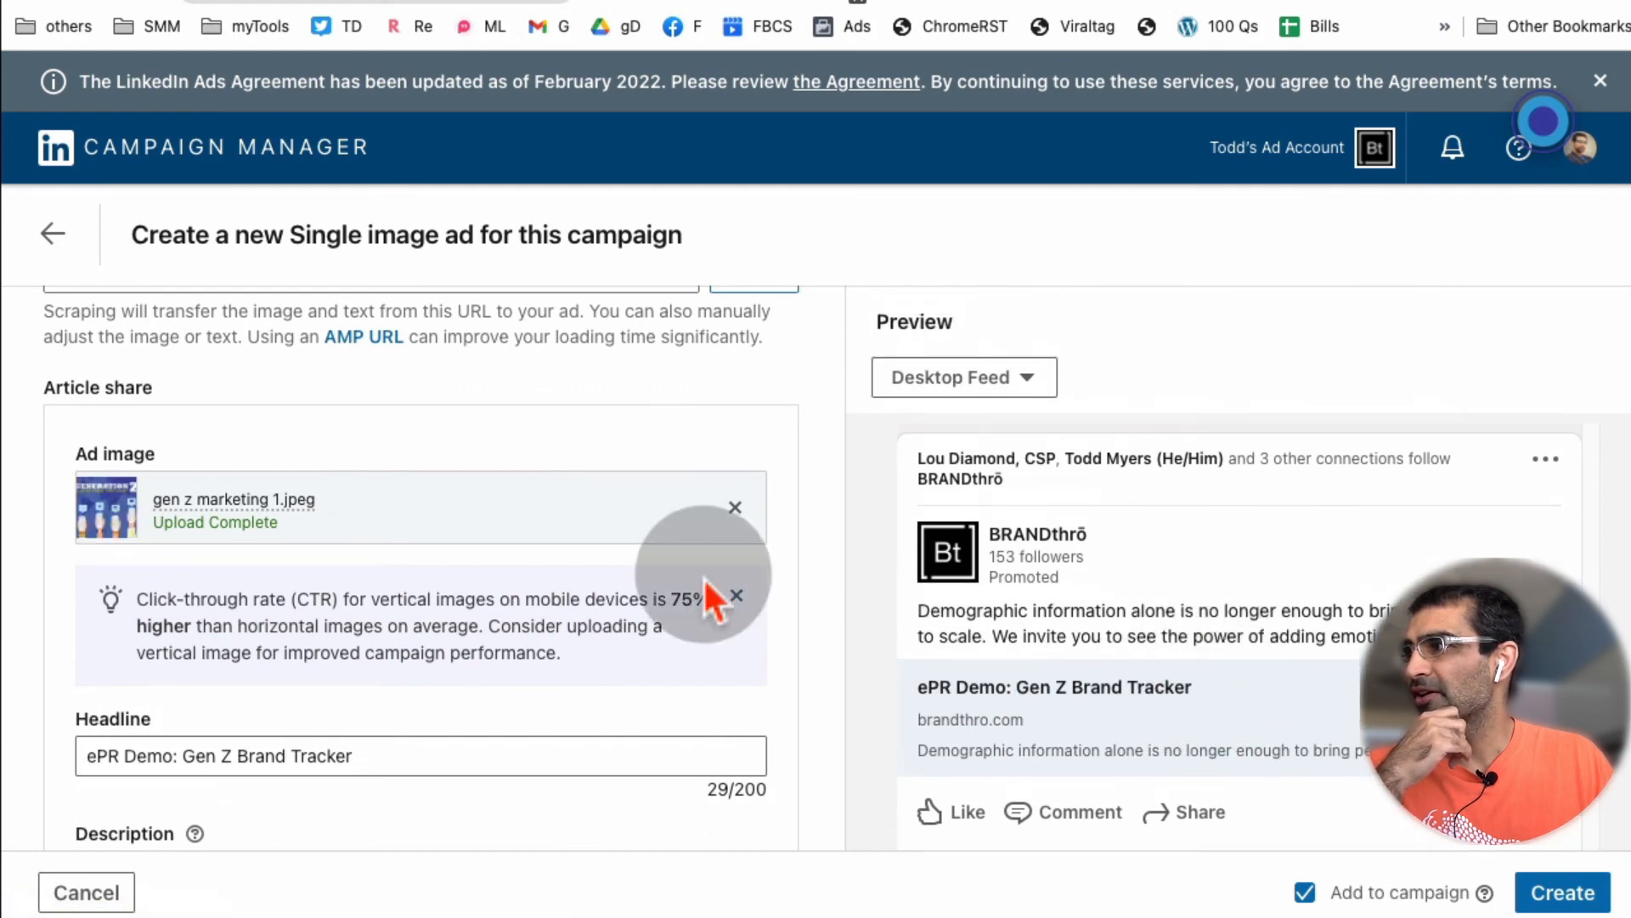
{"action": "scroll", "coordinate": [583, 572], "scroll_direction": "down", "scroll_amount": 3}
{"action": "scroll", "coordinate": [1240, 718], "scroll_direction": "down", "scroll_amount": 1}
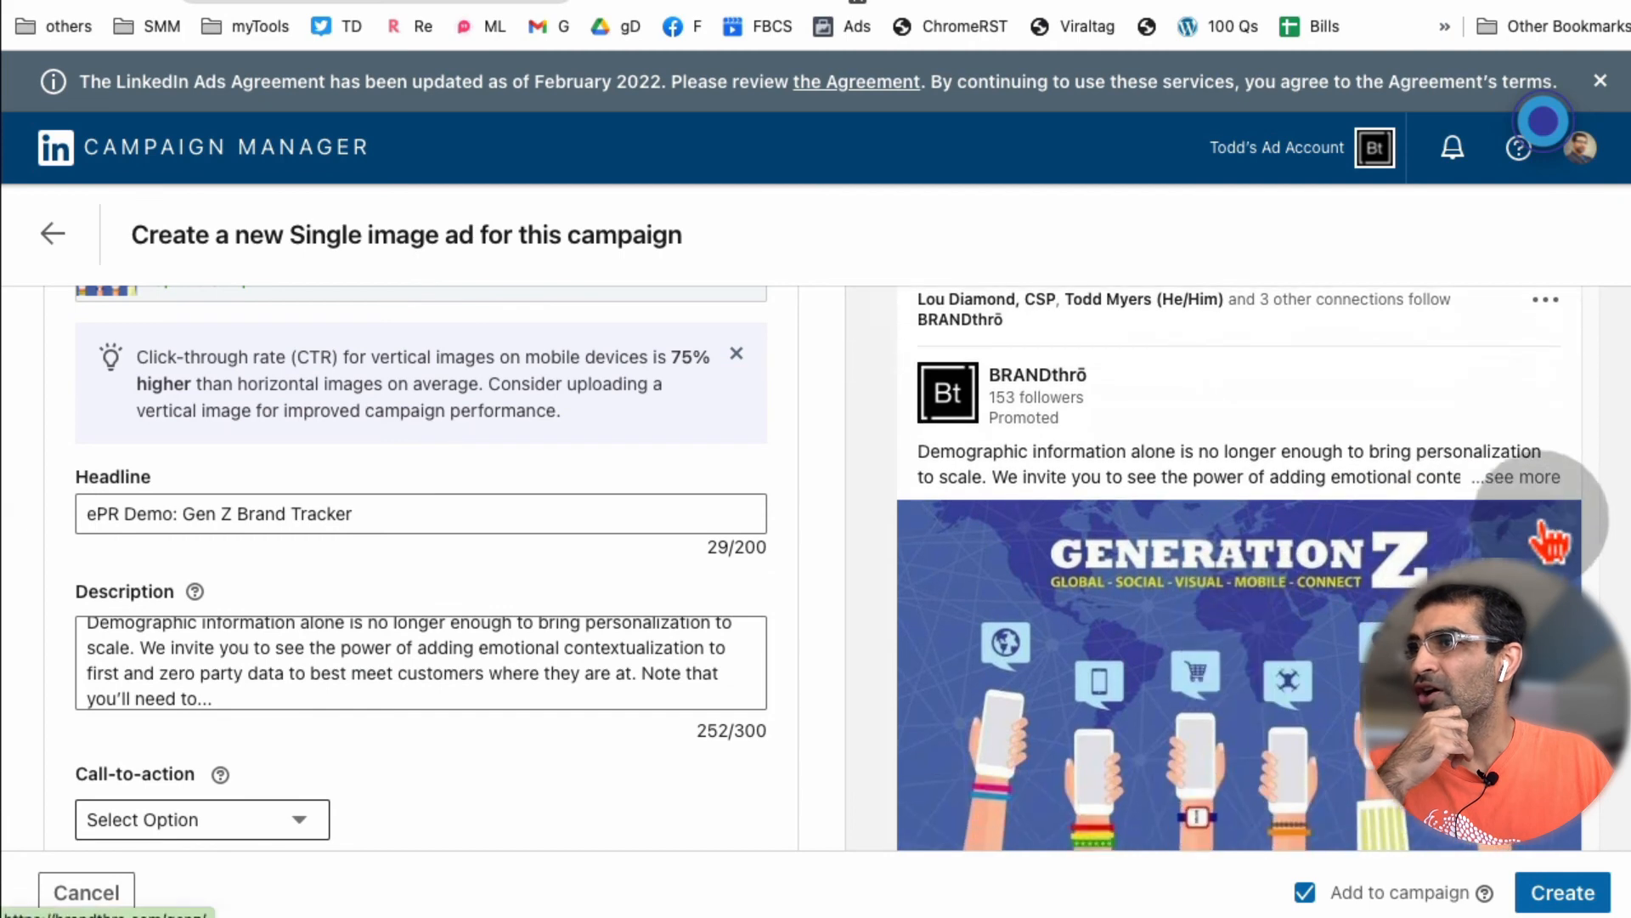
{"action": "left_click", "coordinate": [1527, 477]}
{"action": "scroll", "coordinate": [1145, 659], "scroll_direction": "down", "scroll_amount": 2}
{"action": "scroll", "coordinate": [1143, 659], "scroll_direction": "down", "scroll_amount": 2}
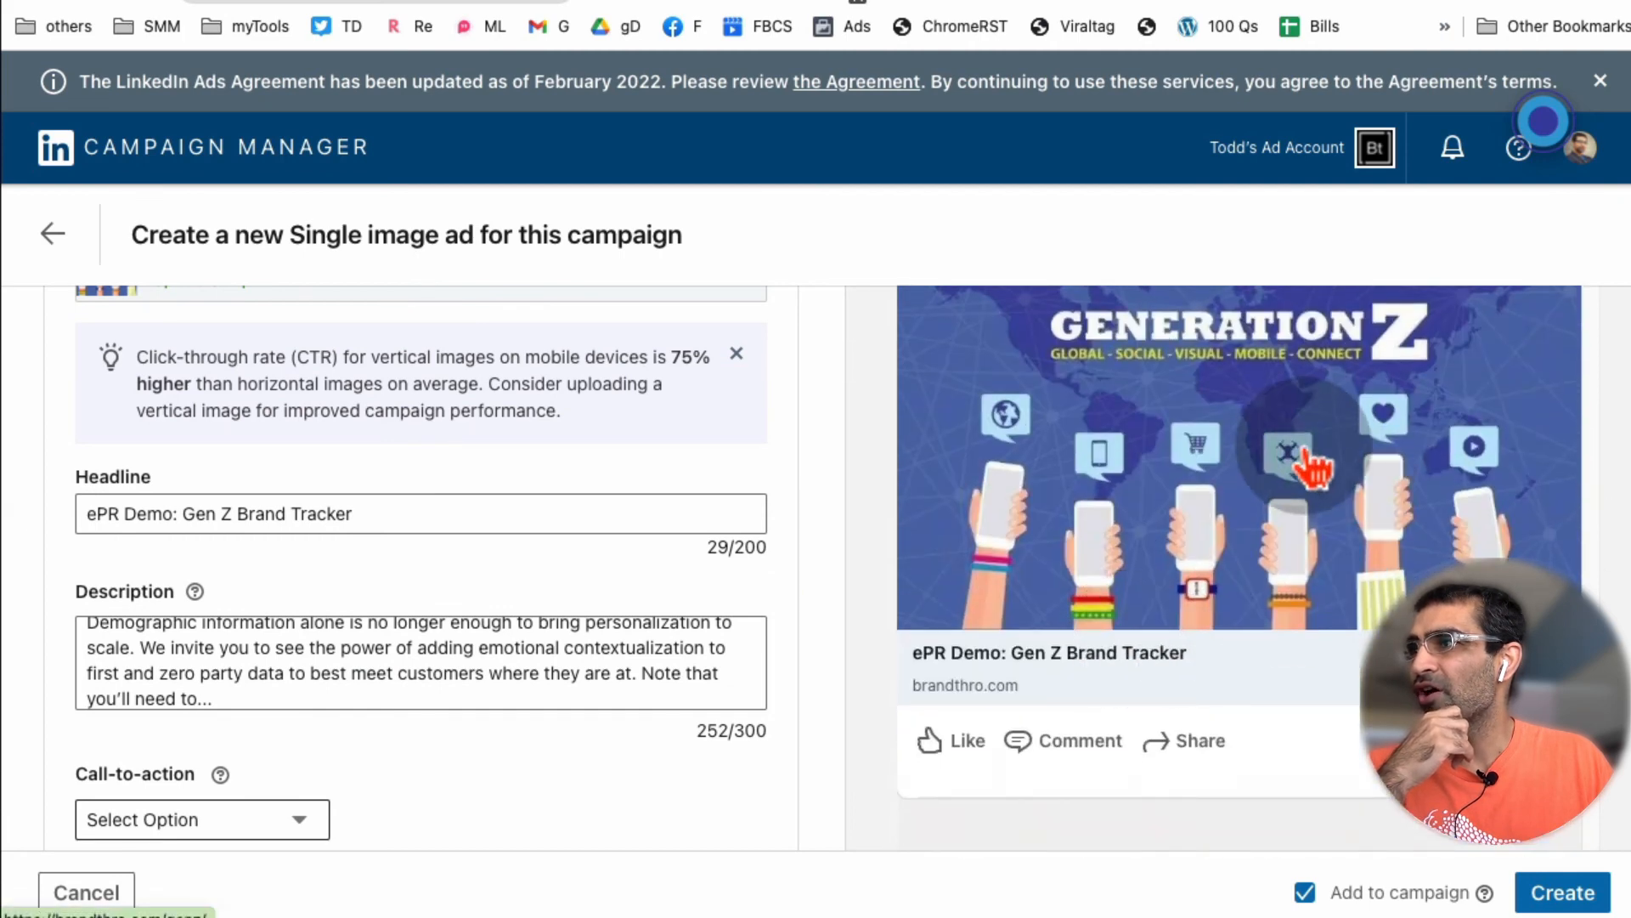
{"action": "scroll", "coordinate": [1397, 356], "scroll_direction": "up", "scroll_amount": 3}
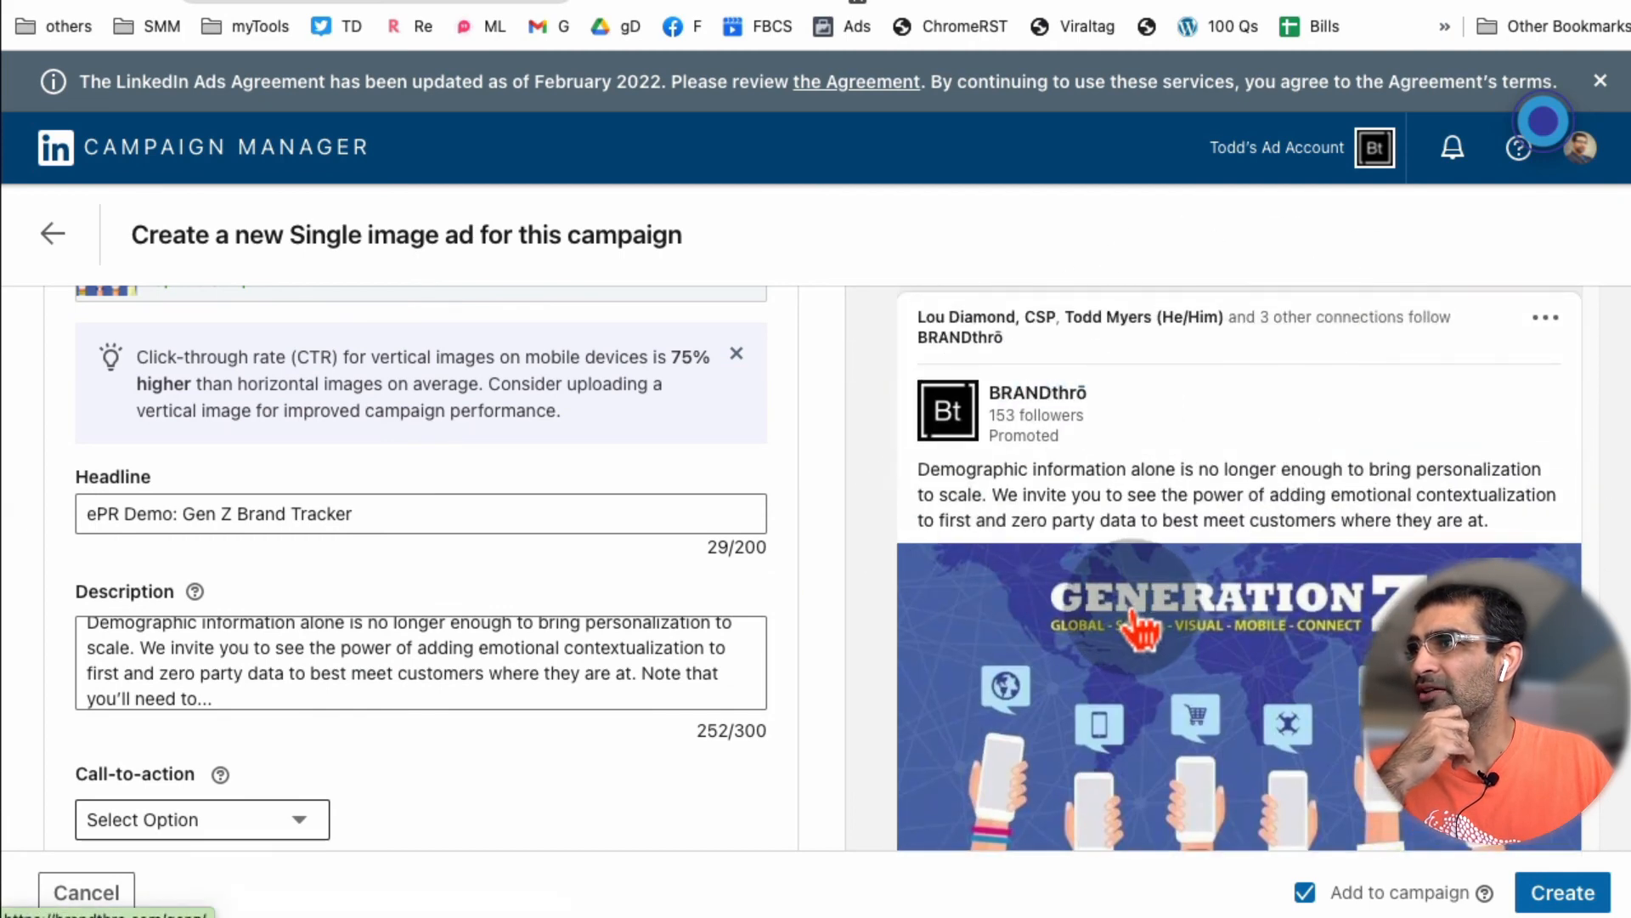
{"action": "scroll", "coordinate": [1143, 633], "scroll_direction": "down", "scroll_amount": 3}
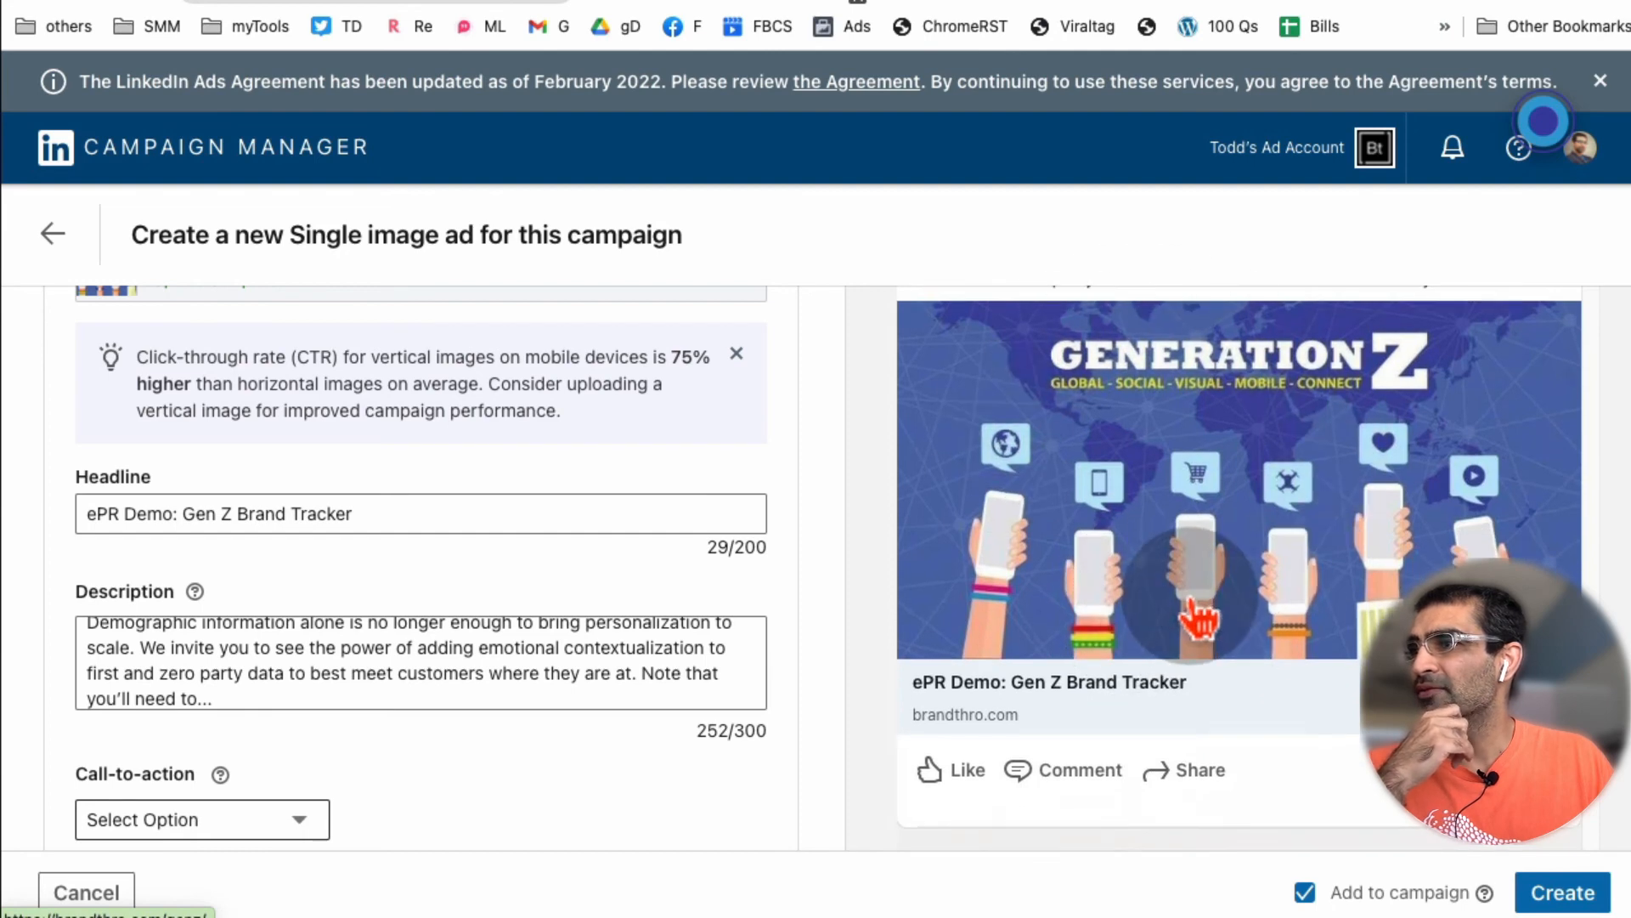
{"action": "scroll", "coordinate": [1198, 621], "scroll_direction": "up", "scroll_amount": 2}
{"action": "scroll", "coordinate": [1160, 514], "scroll_direction": "up", "scroll_amount": 2}
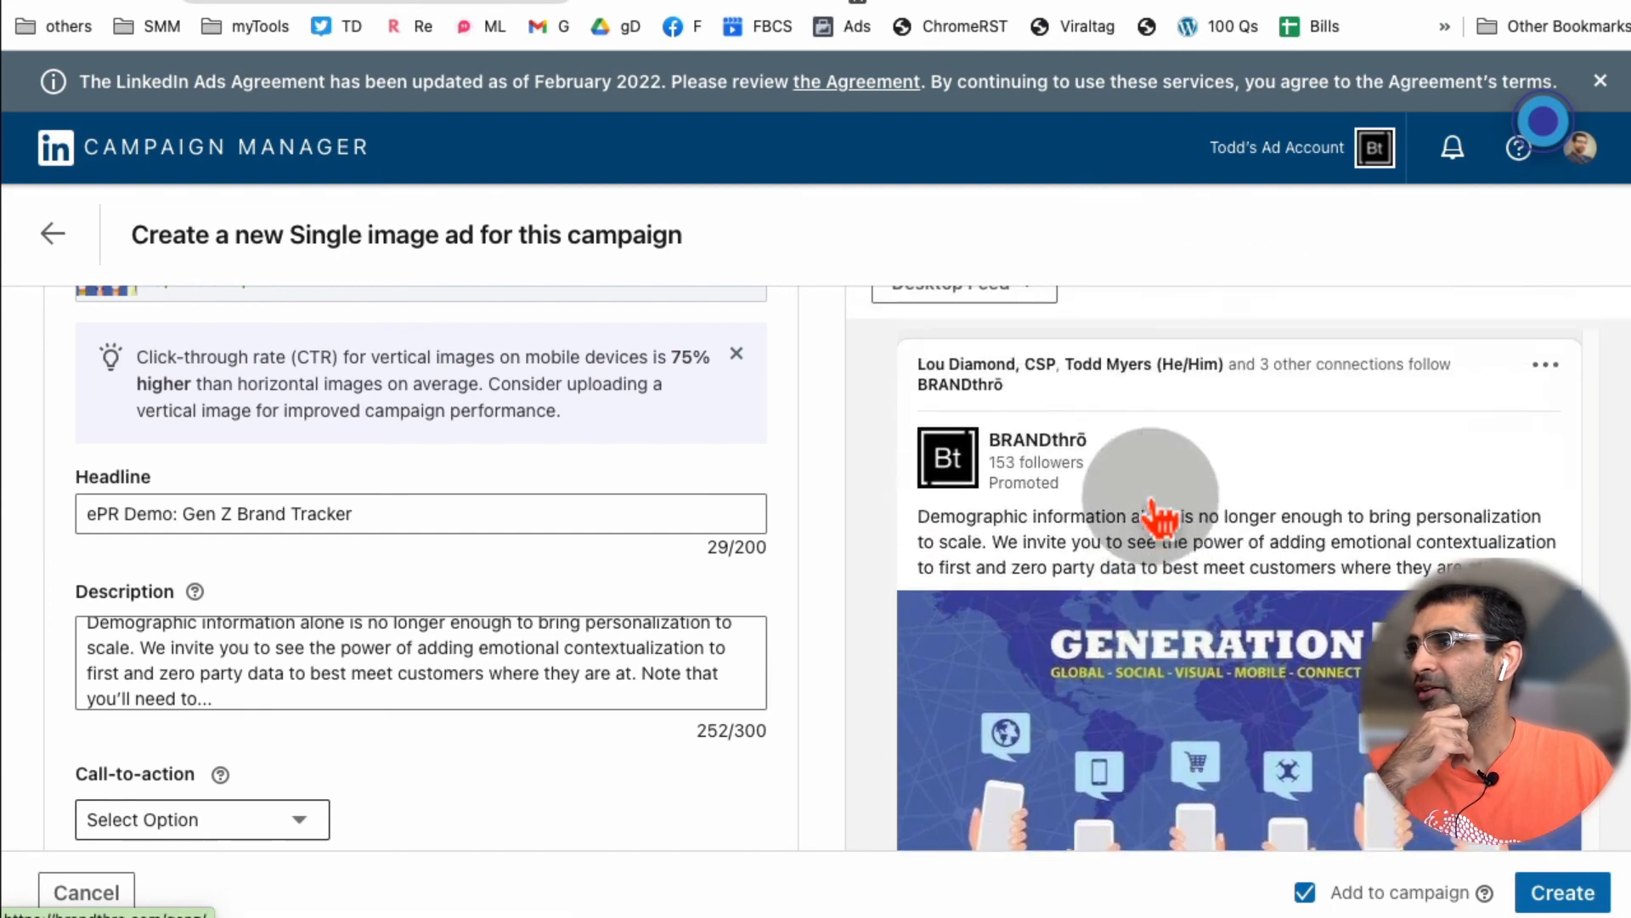
{"action": "left_click_drag", "start_coordinate": [1122, 516], "coordinate": [1385, 568]}
{"action": "scroll", "coordinate": [1313, 718], "scroll_direction": "down", "scroll_amount": 1}
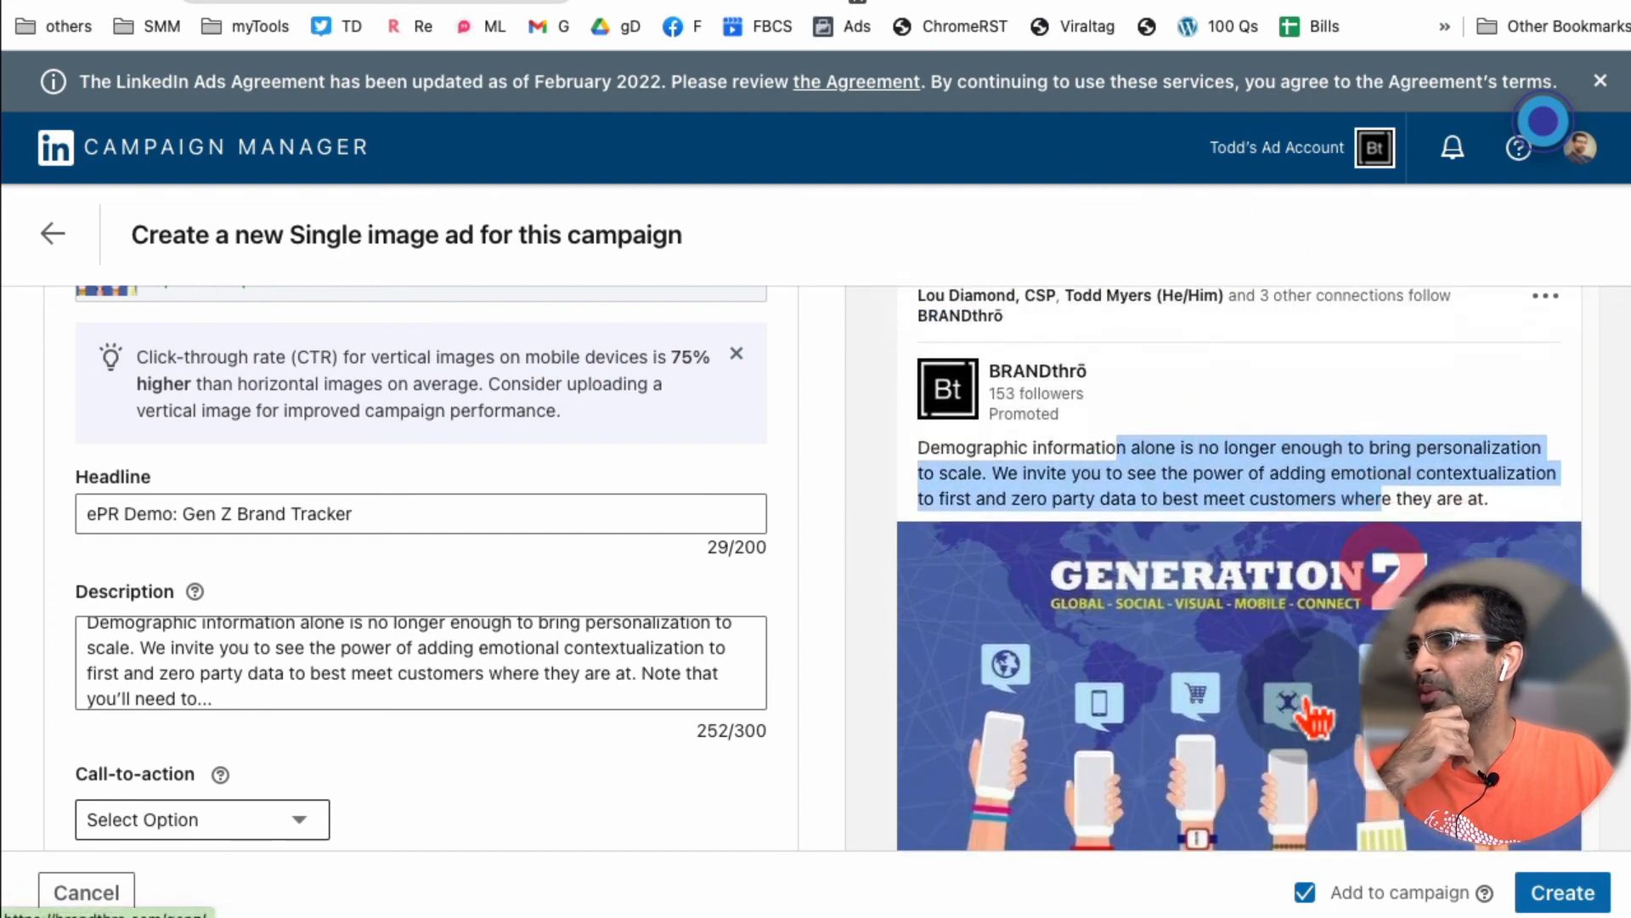
{"action": "scroll", "coordinate": [1315, 718], "scroll_direction": "down", "scroll_amount": 3}
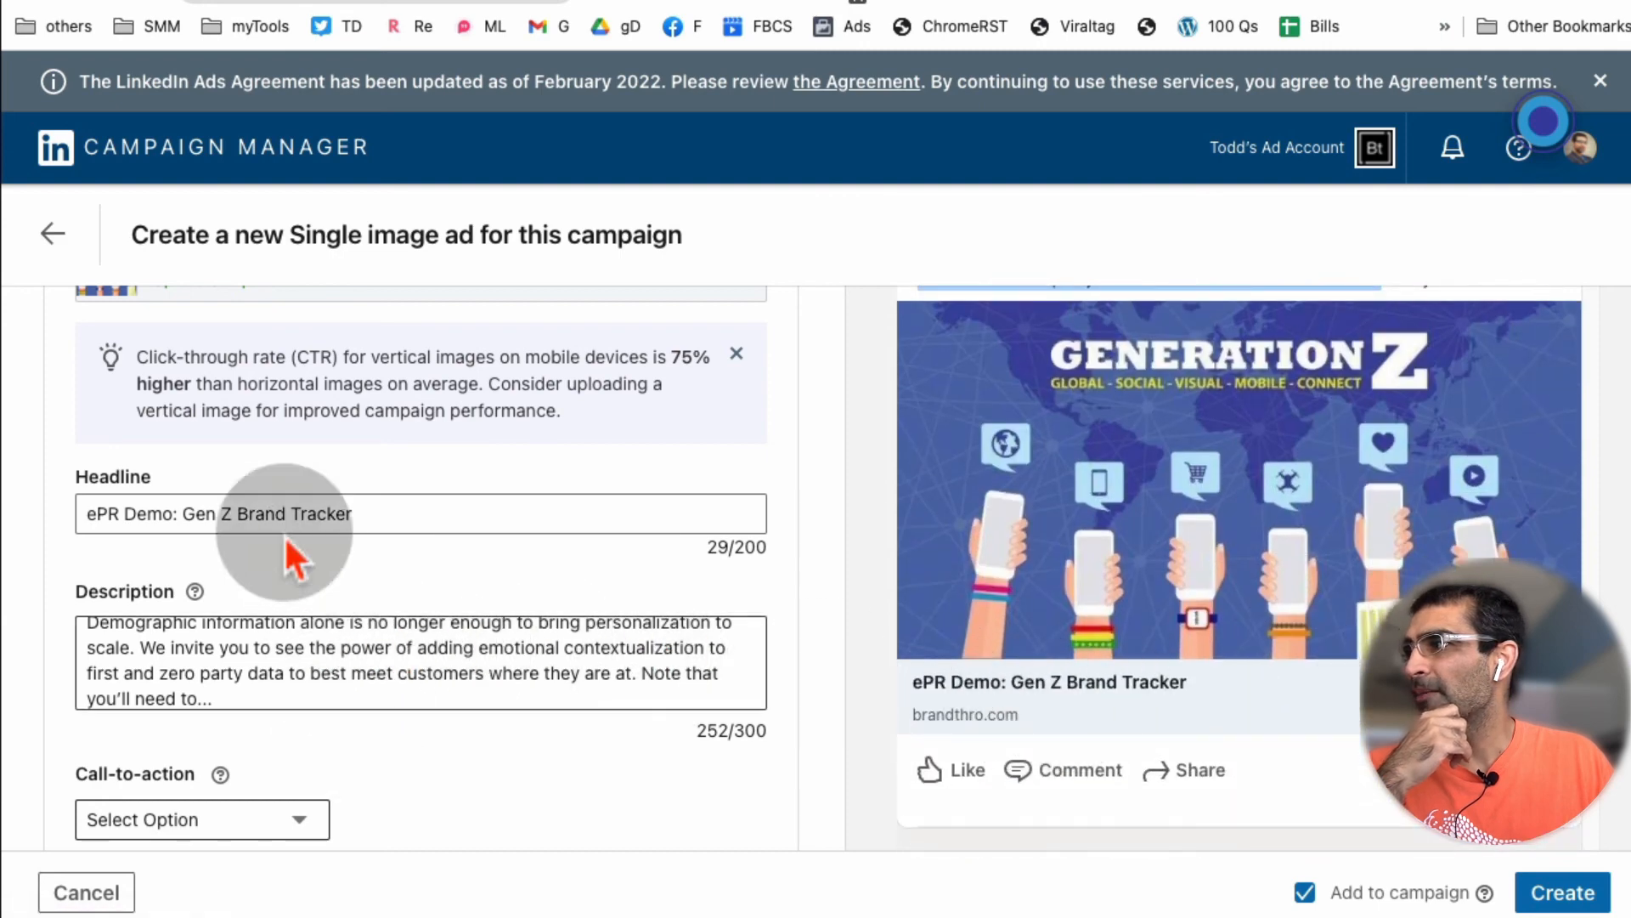
Set the ad's call-to-action to Download and check the preview.
{"action": "scroll", "coordinate": [467, 772], "scroll_direction": "down", "scroll_amount": 1}
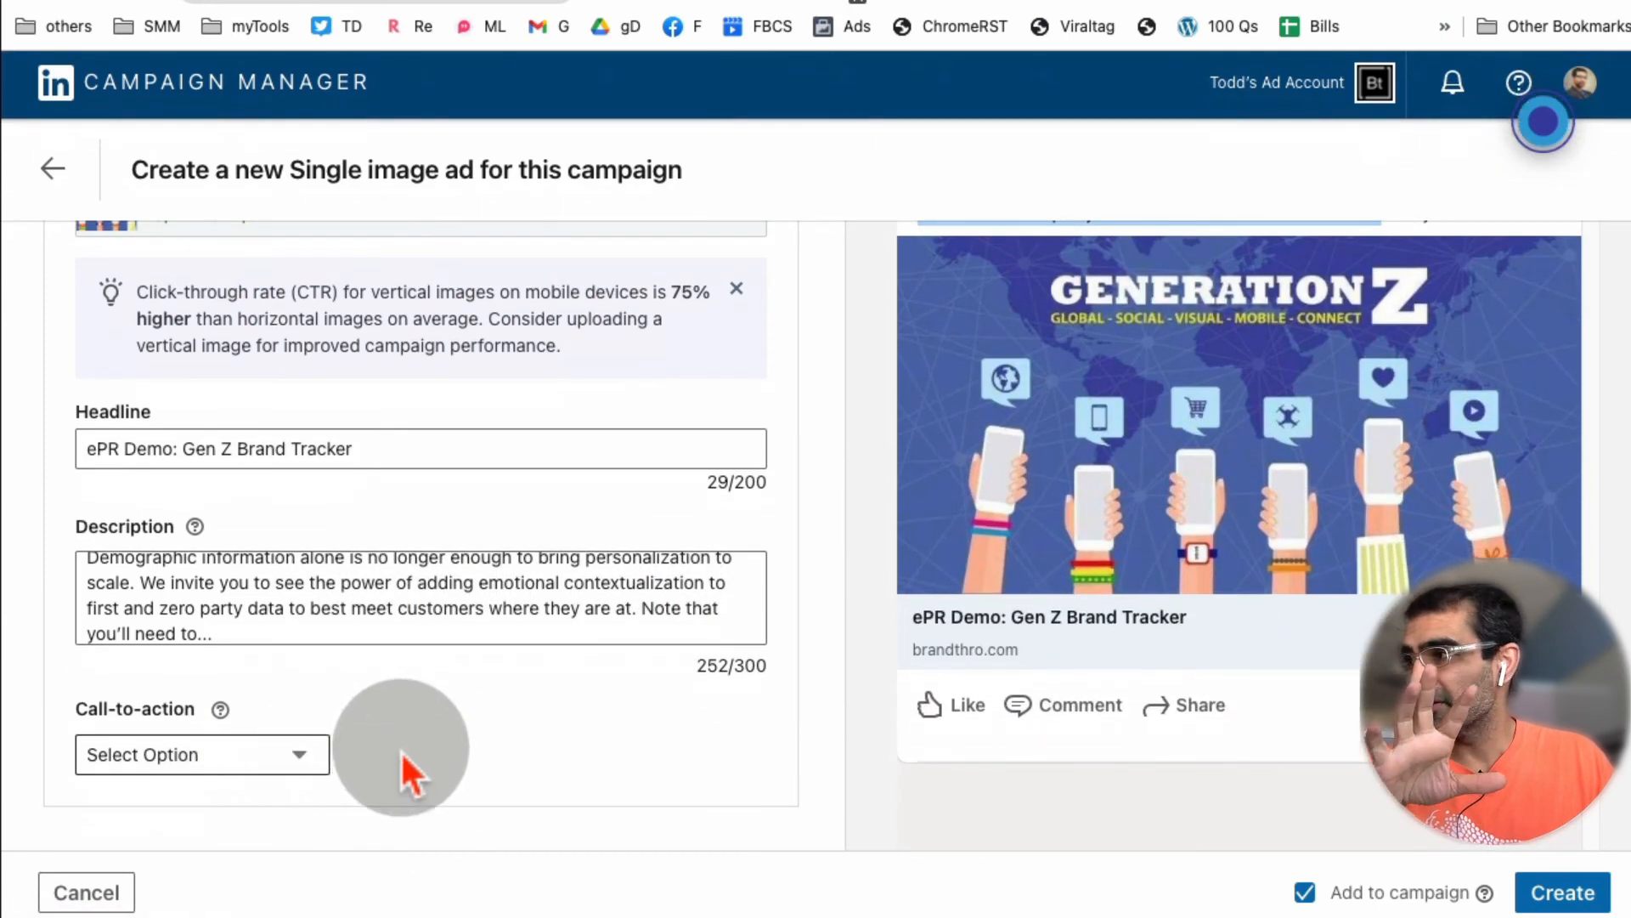
{"action": "left_click", "coordinate": [259, 755]}
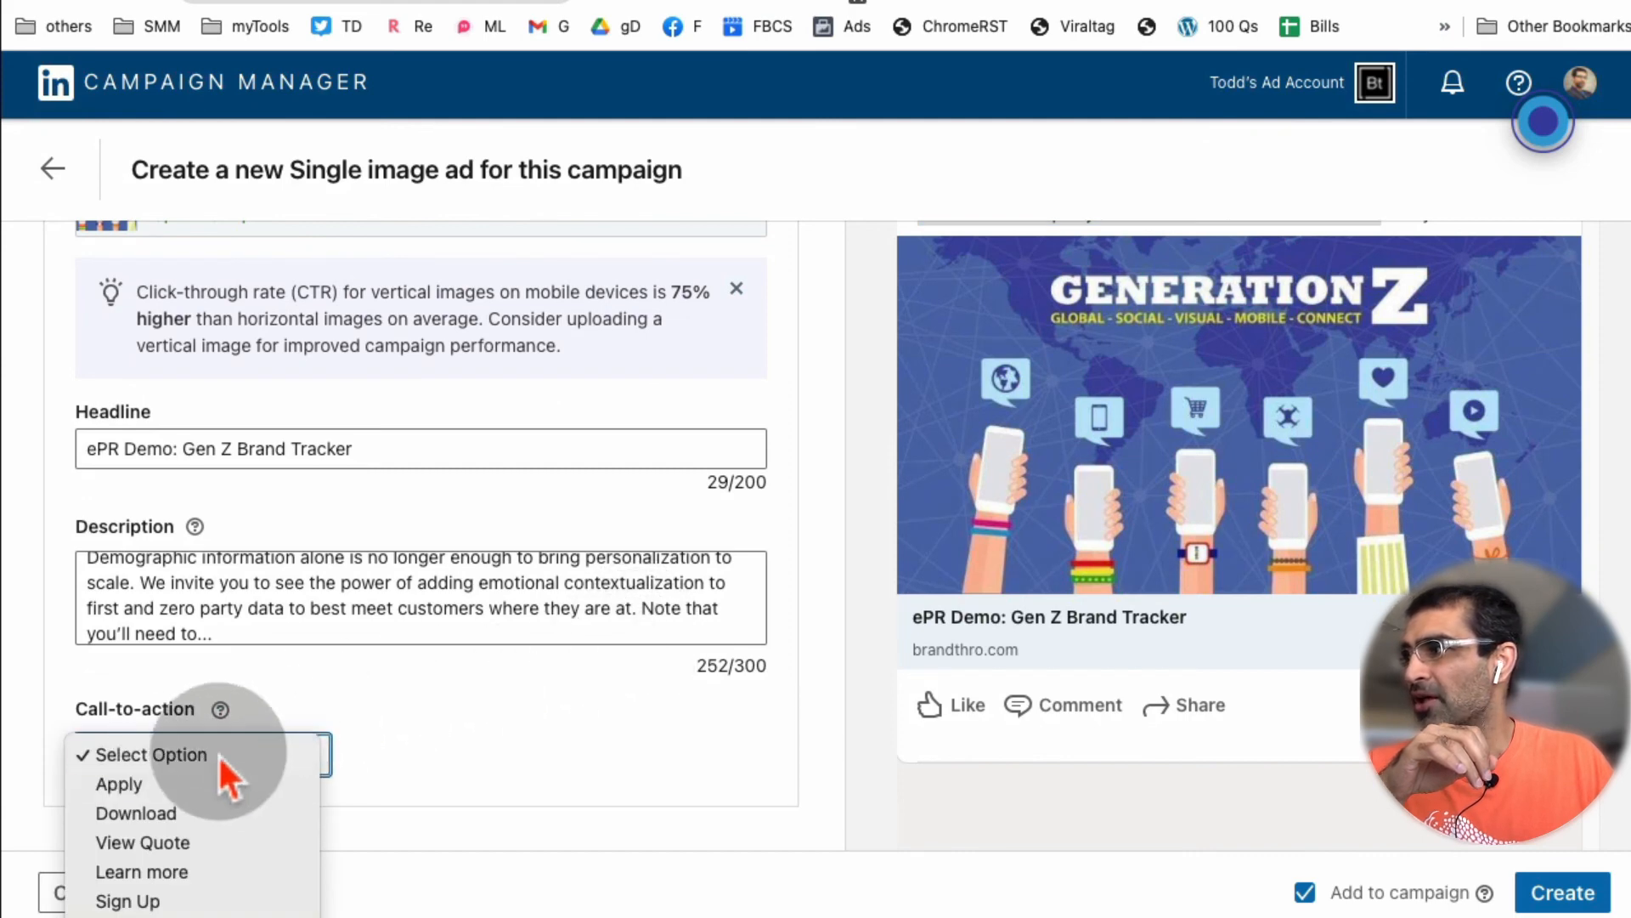
{"action": "left_click", "coordinate": [185, 815]}
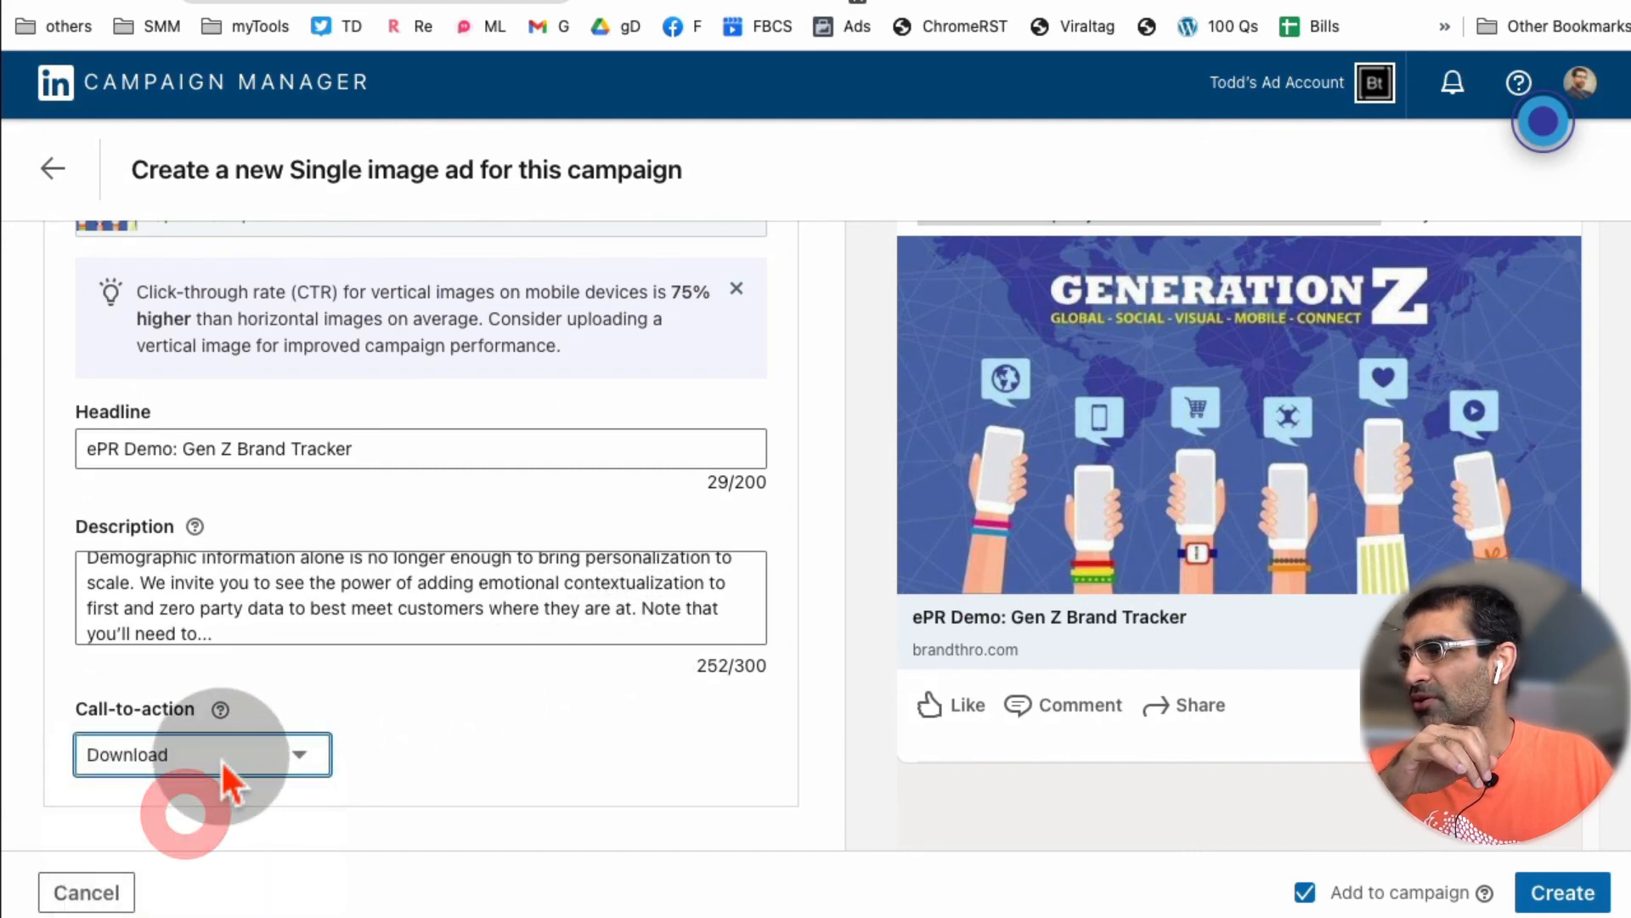
{"action": "scroll", "coordinate": [1258, 629], "scroll_direction": "down", "scroll_amount": 1}
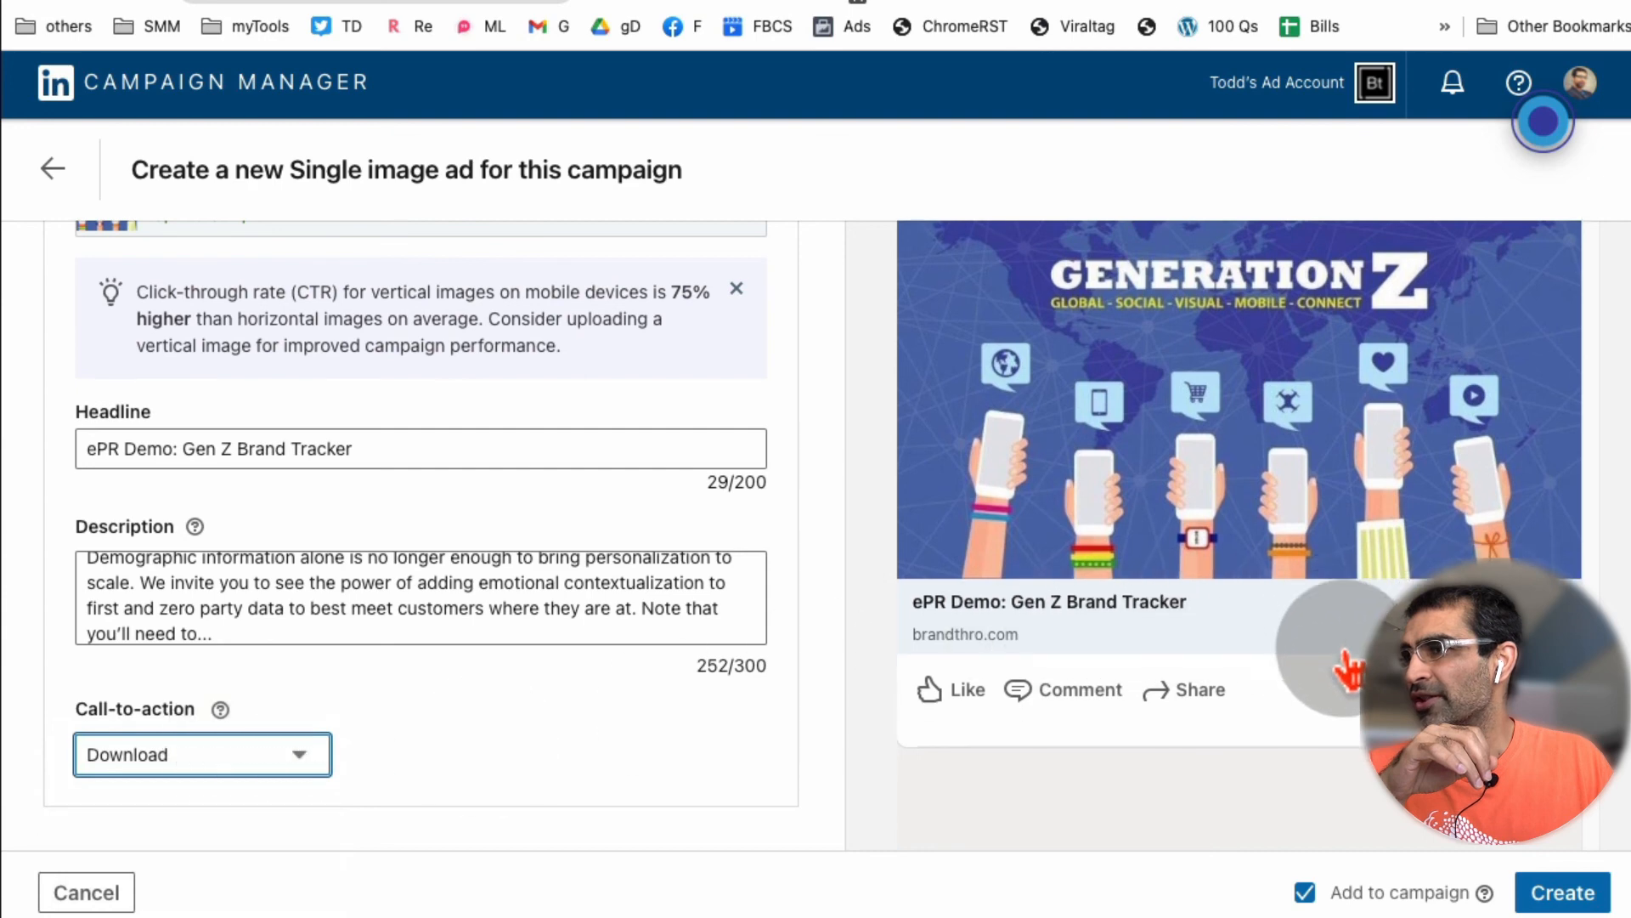
Set the ad's call-to-action to Learn more and create the ad in the campaign.
{"action": "left_click", "coordinate": [223, 757]}
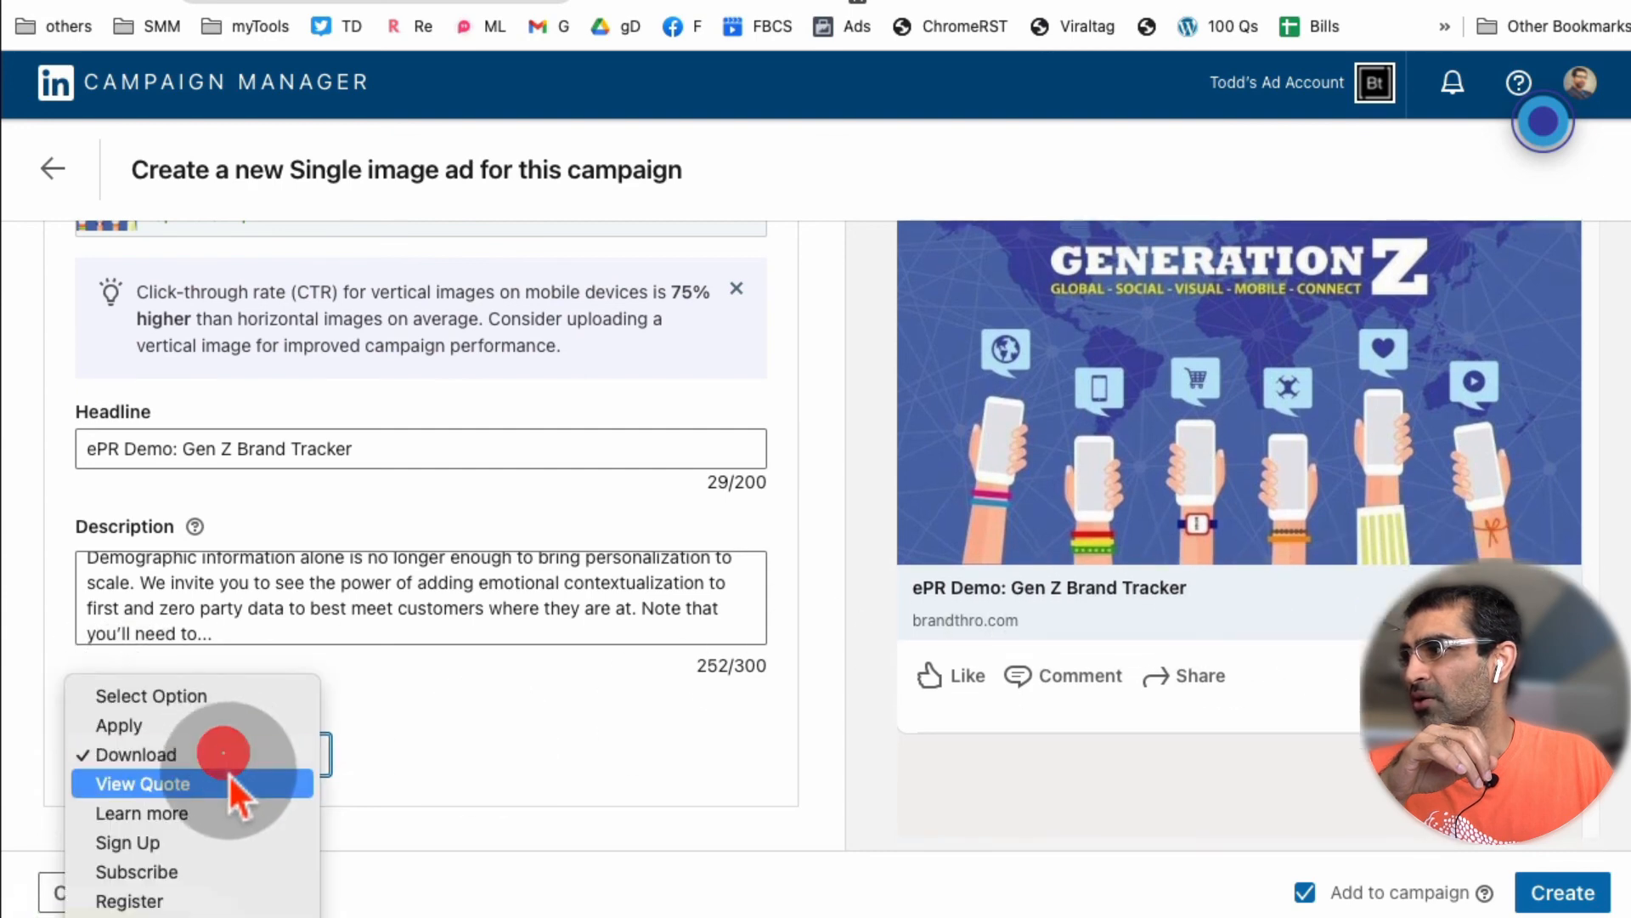
{"action": "left_click", "coordinate": [215, 814]}
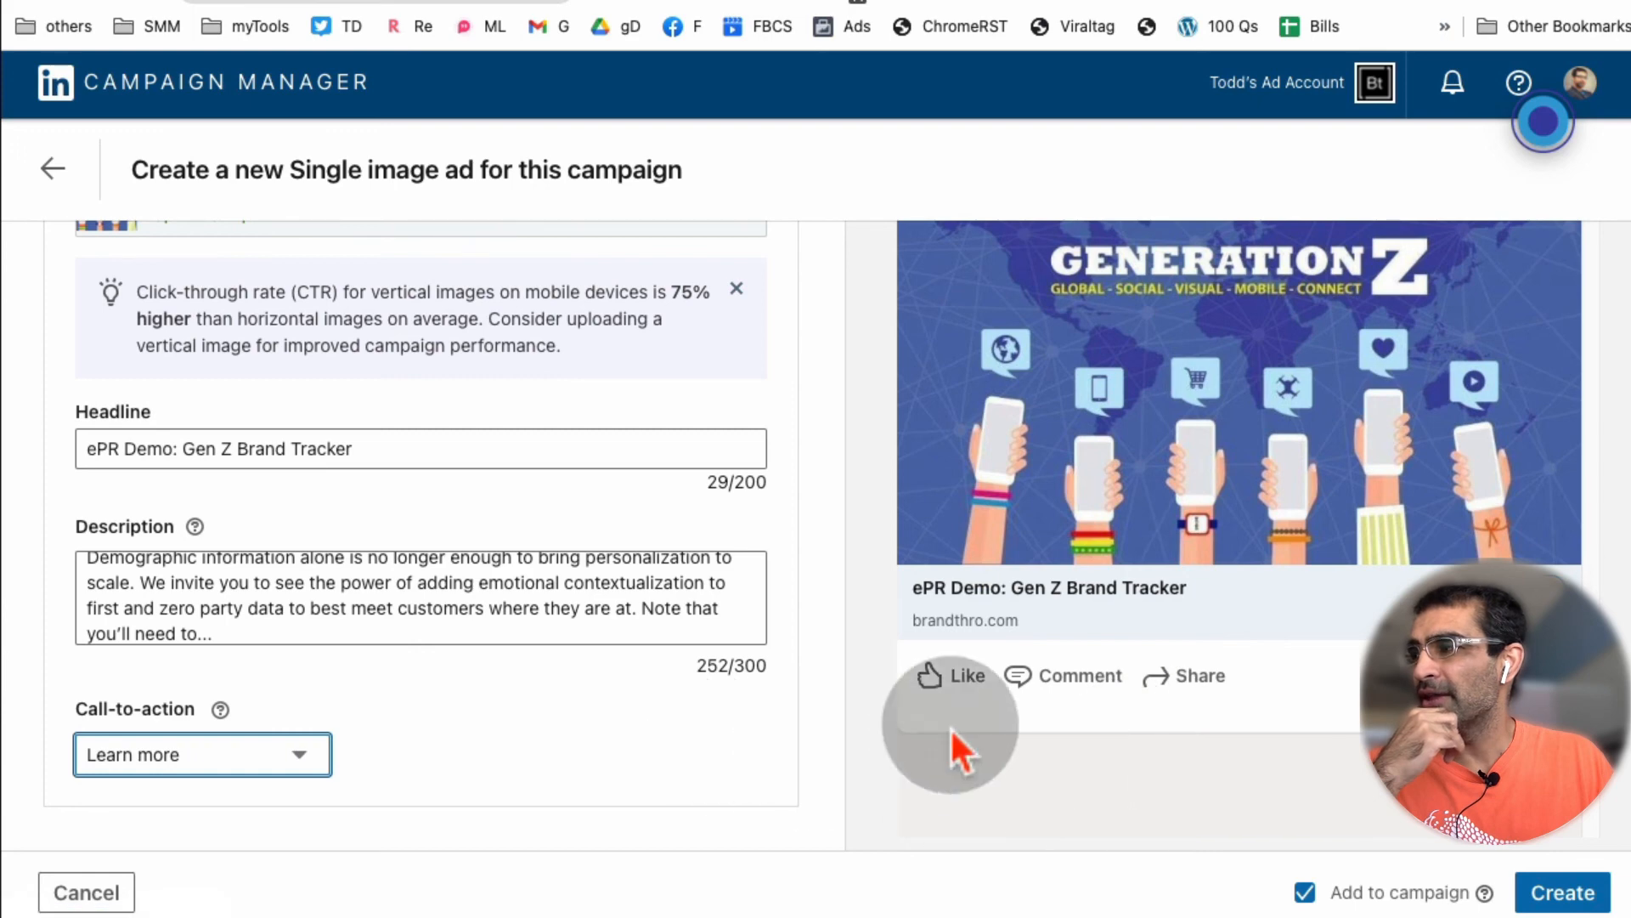
{"action": "left_click", "coordinate": [1557, 903]}
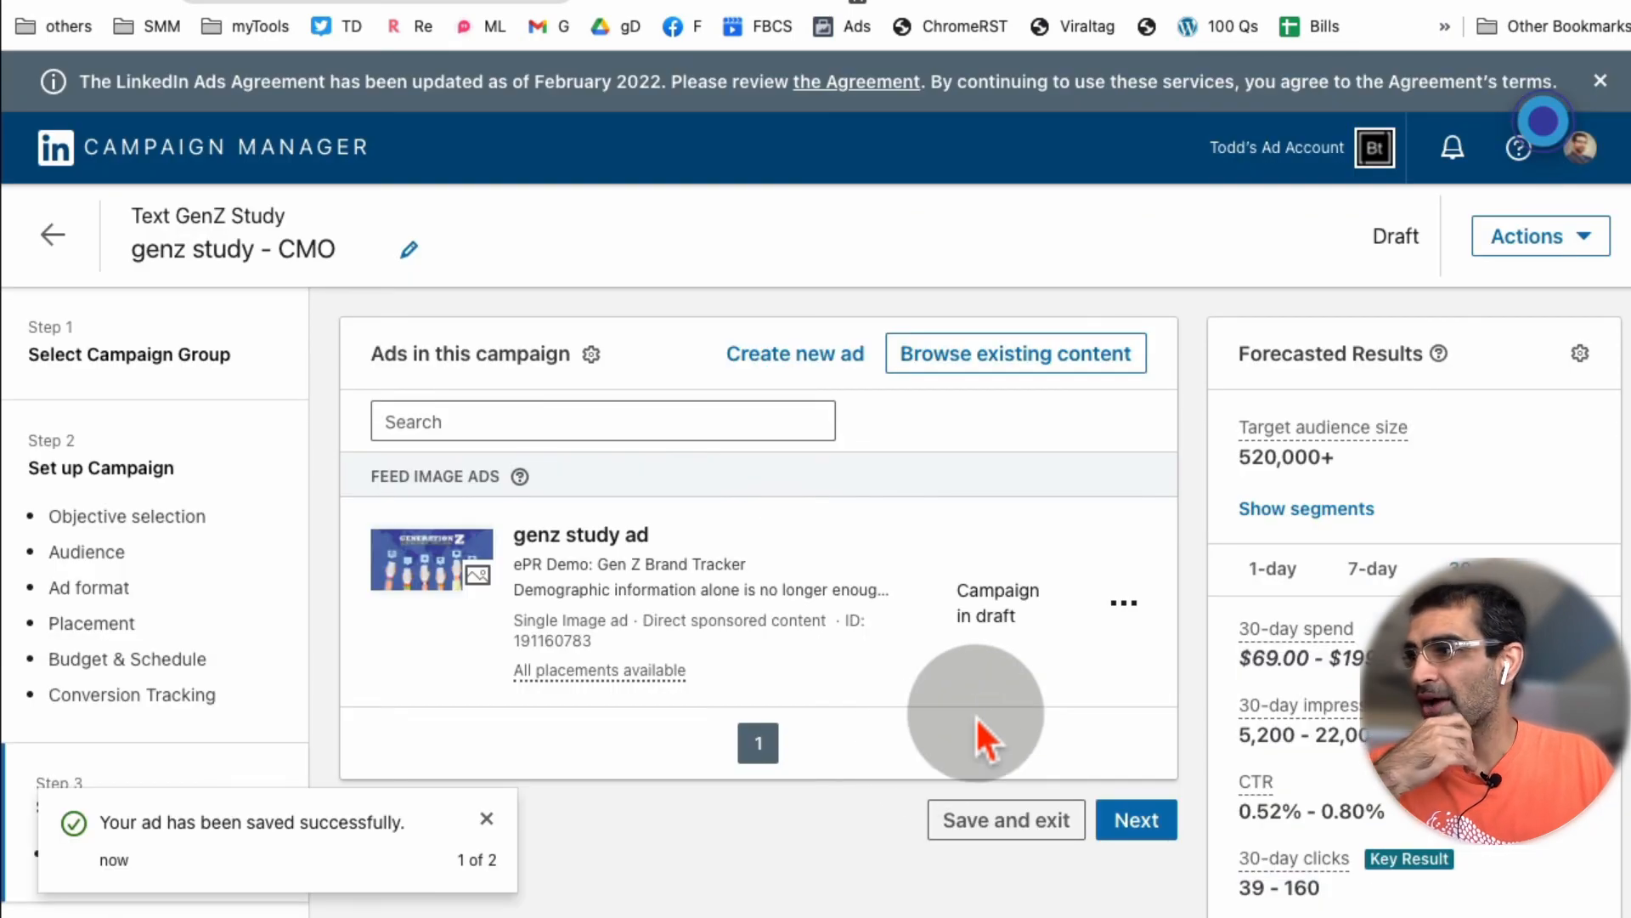
Continue to the Review & Launch stage and review the campaign's objective, audience, placement, budget, schedule and ad.
{"action": "scroll", "coordinate": [972, 726], "scroll_direction": "down", "scroll_amount": 3}
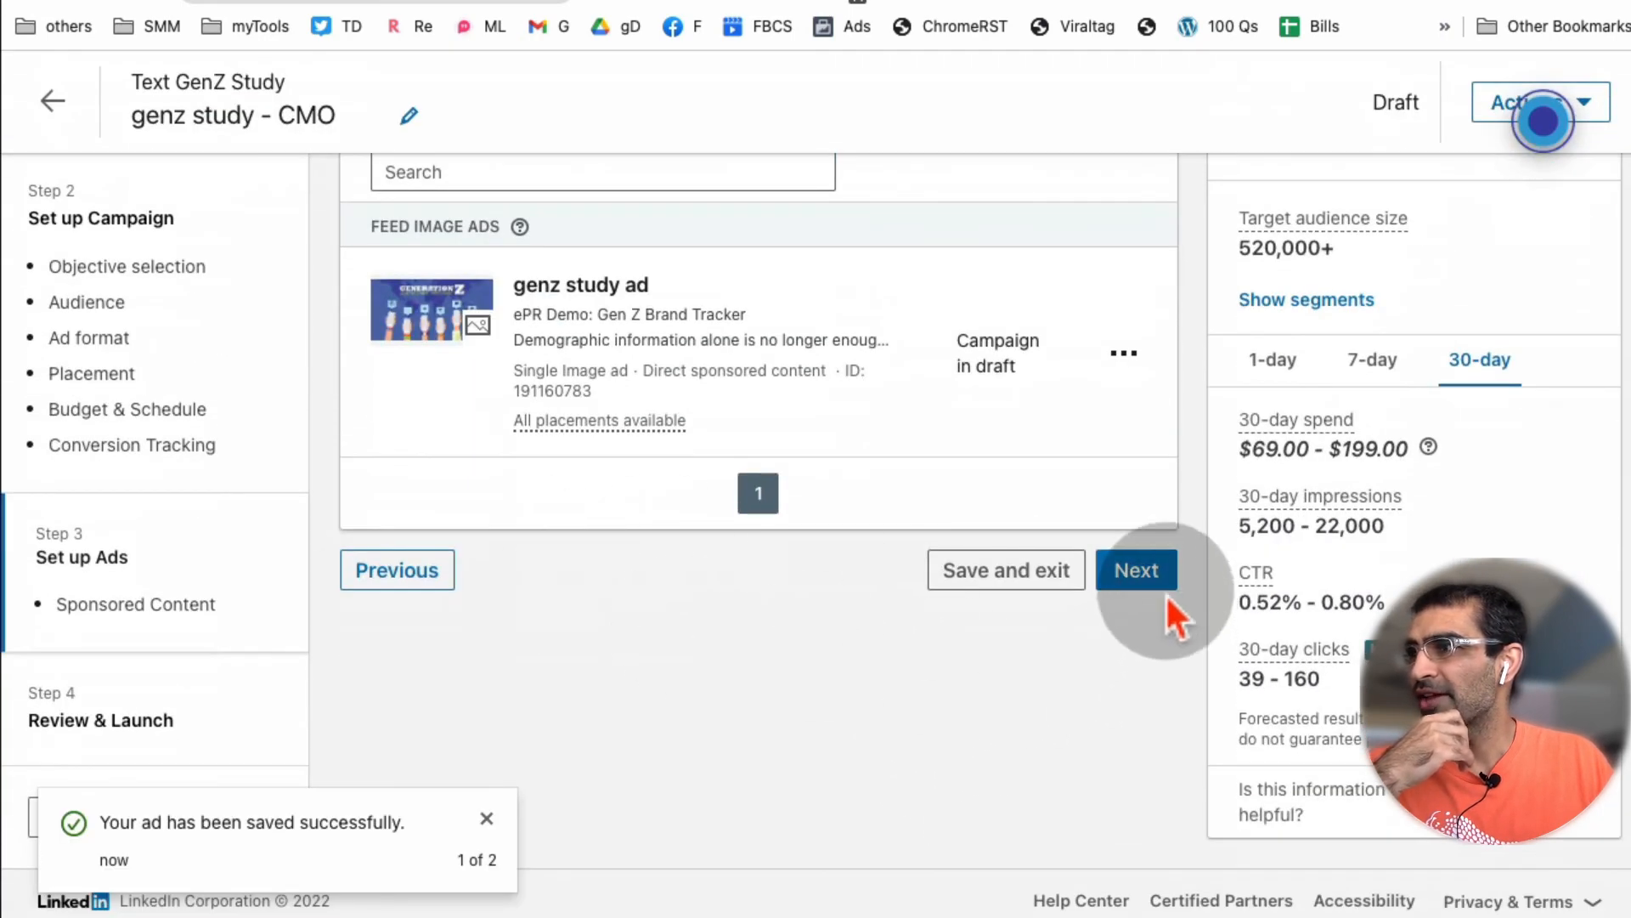
{"action": "left_click", "coordinate": [1157, 584]}
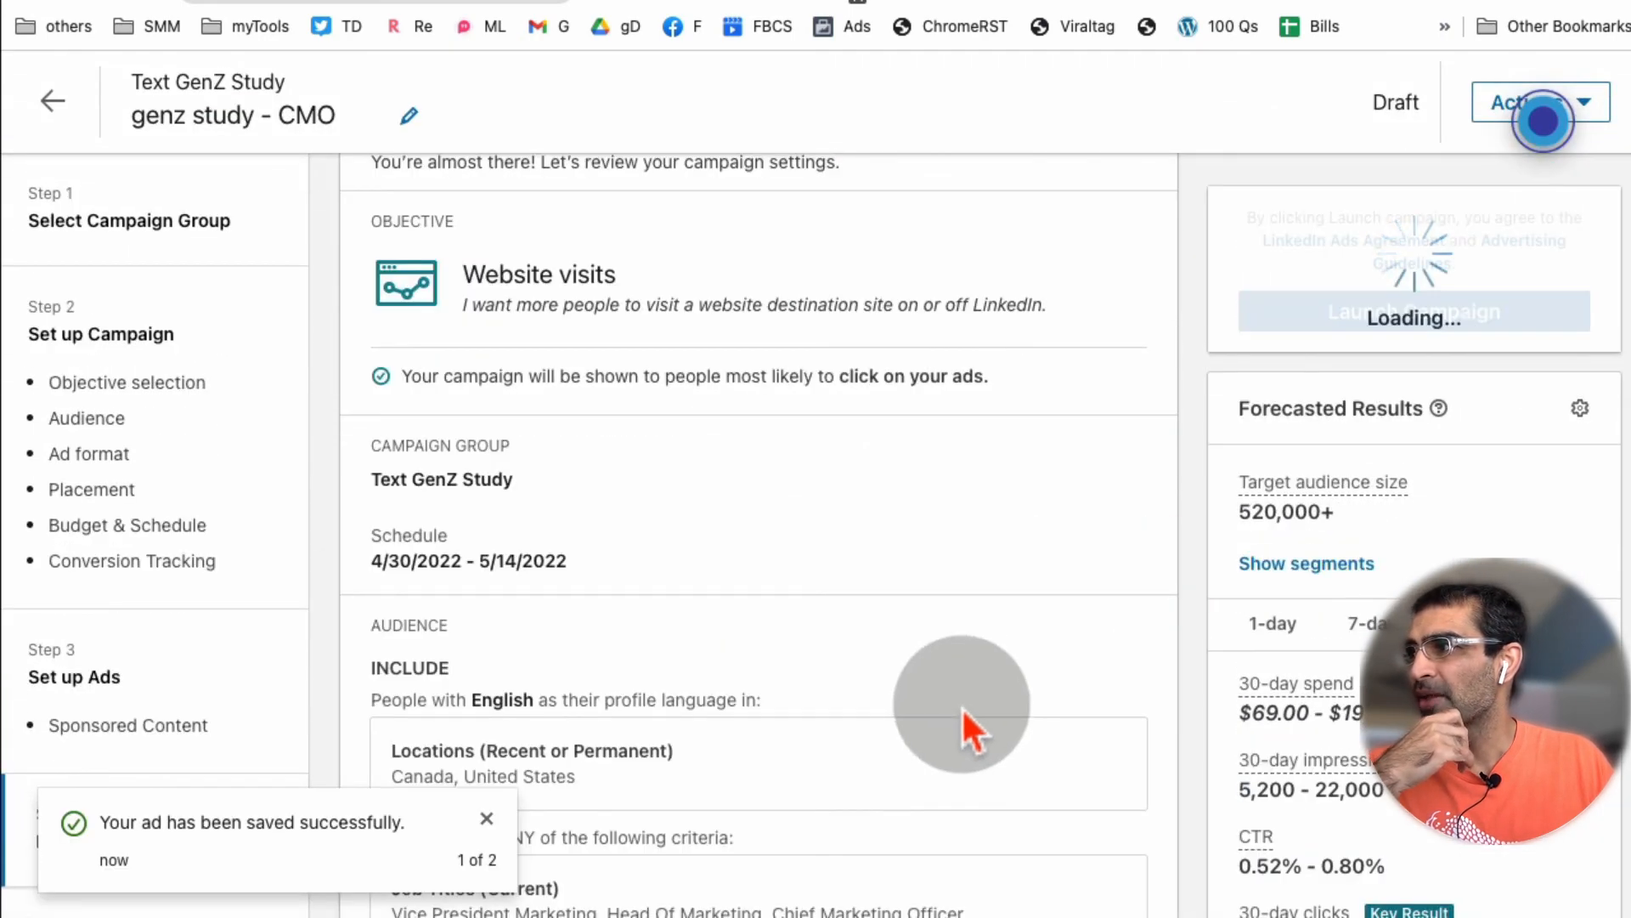
{"action": "scroll", "coordinate": [964, 714], "scroll_direction": "down", "scroll_amount": 8}
{"action": "scroll", "coordinate": [960, 718], "scroll_direction": "down", "scroll_amount": 5}
{"action": "scroll", "coordinate": [954, 728], "scroll_direction": "up", "scroll_amount": 12}
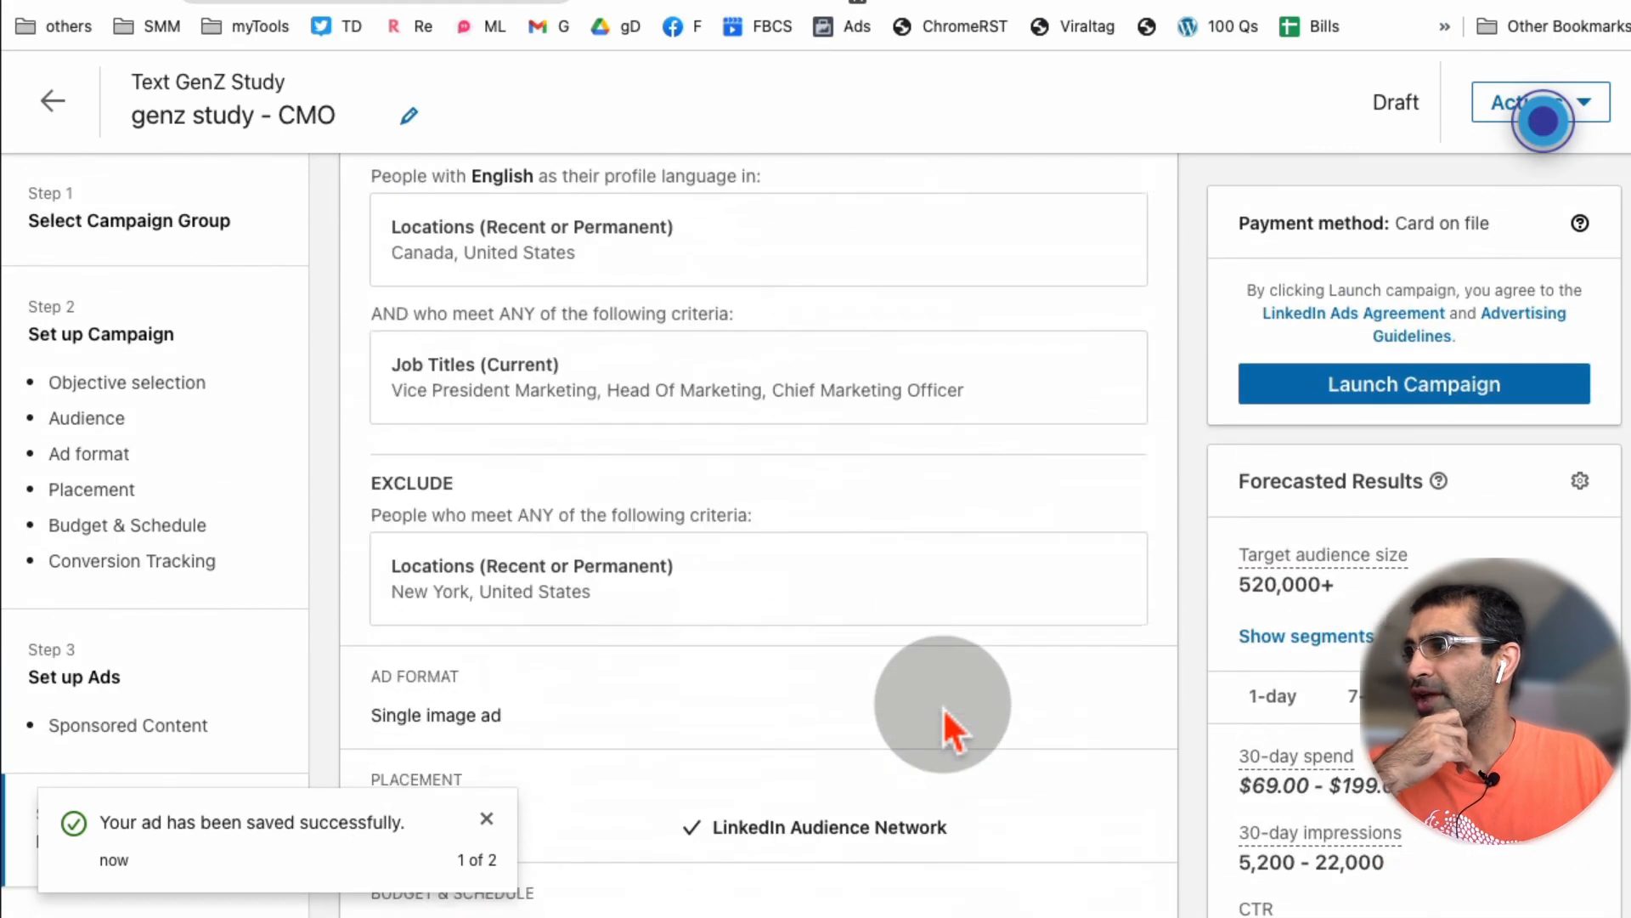
{"action": "left_click", "coordinate": [481, 821]}
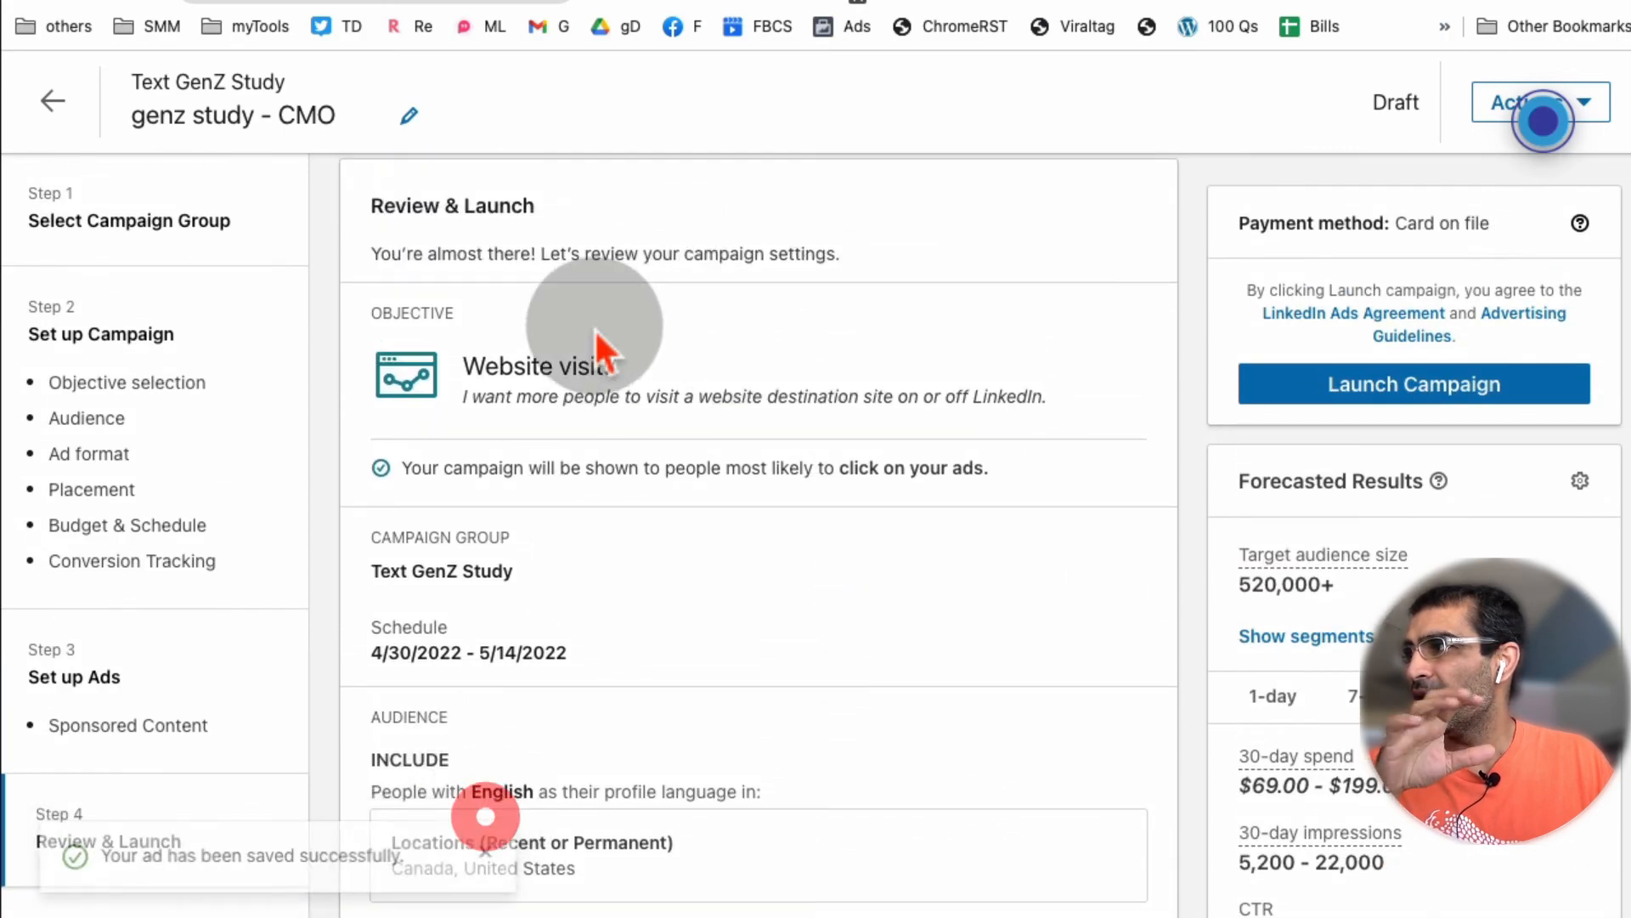
{"action": "scroll", "coordinate": [832, 679], "scroll_direction": "down", "scroll_amount": 10}
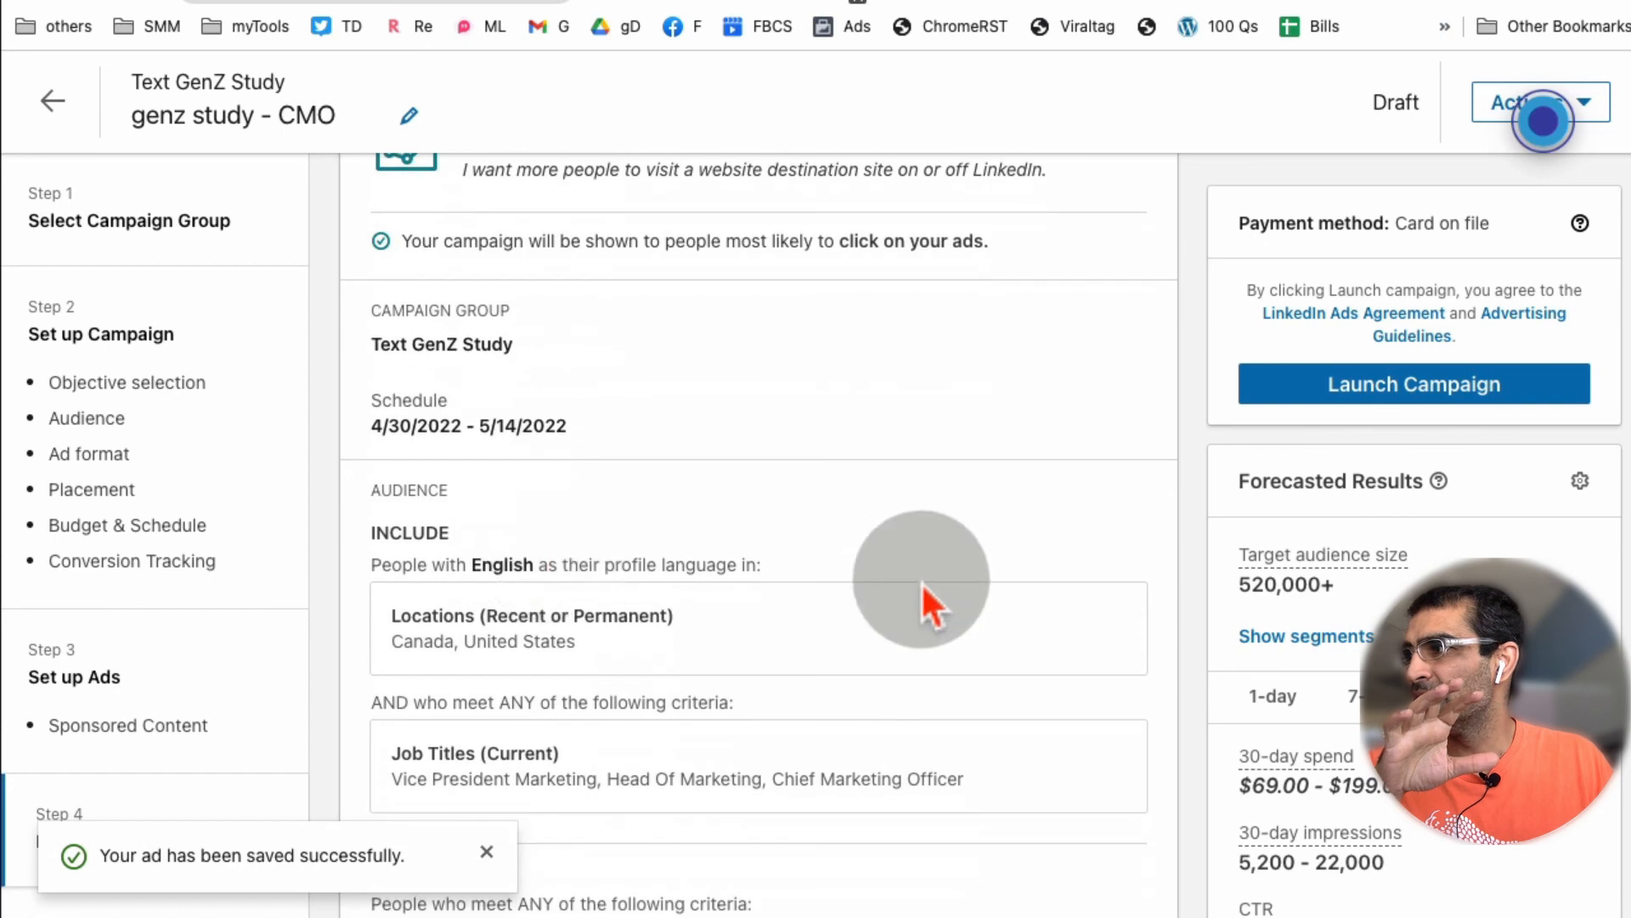
{"action": "scroll", "coordinate": [971, 584], "scroll_direction": "down", "scroll_amount": 6}
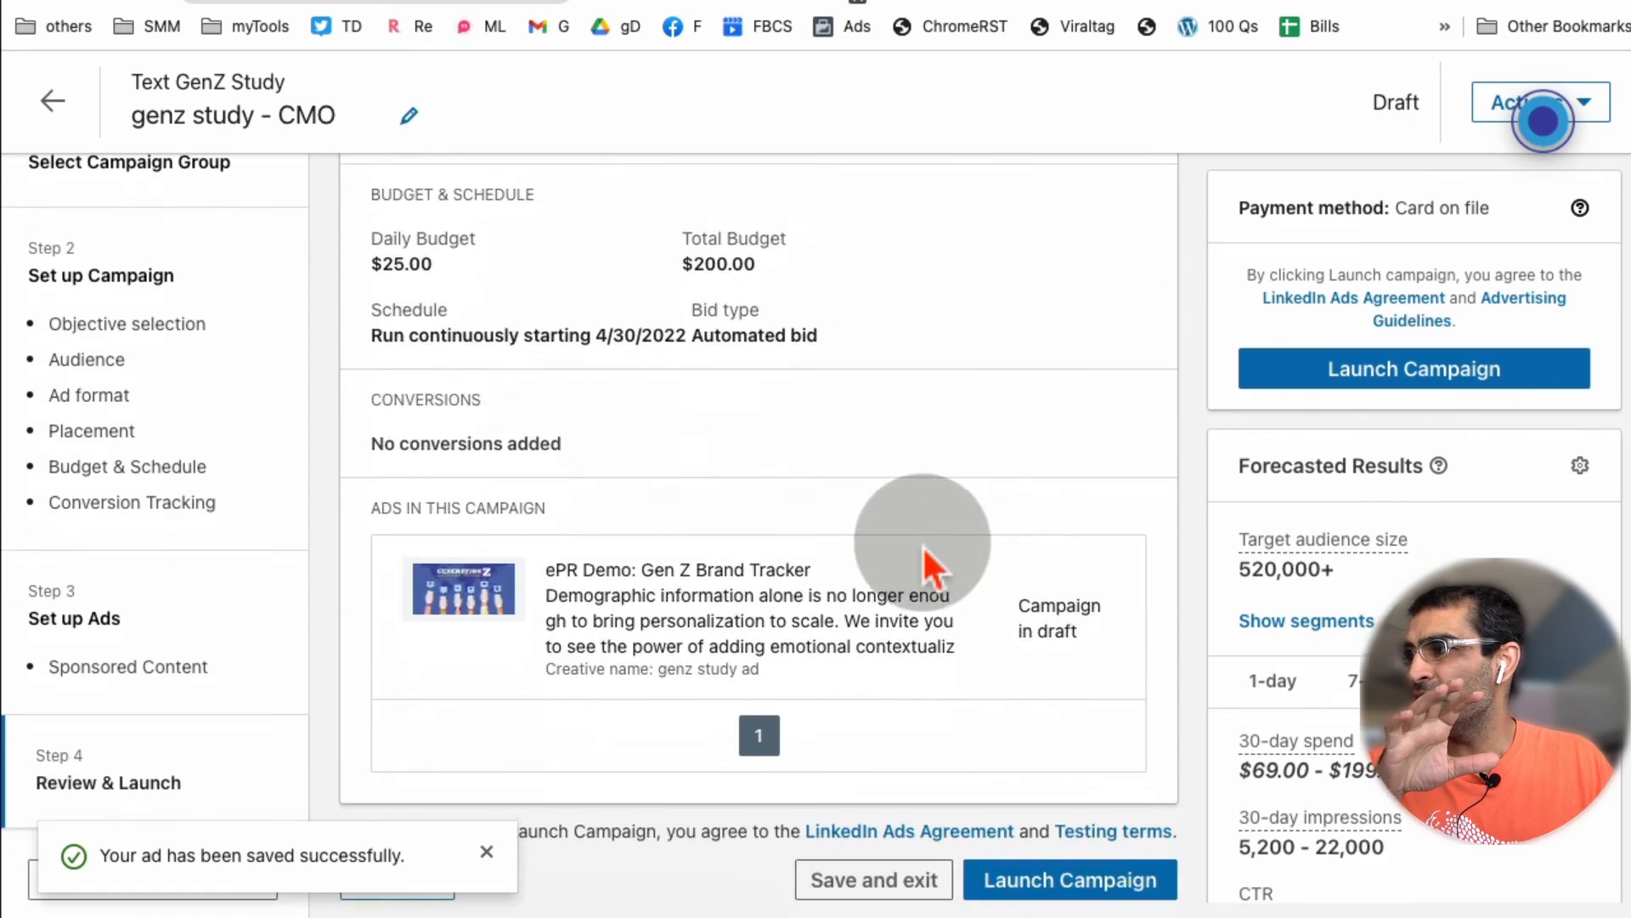